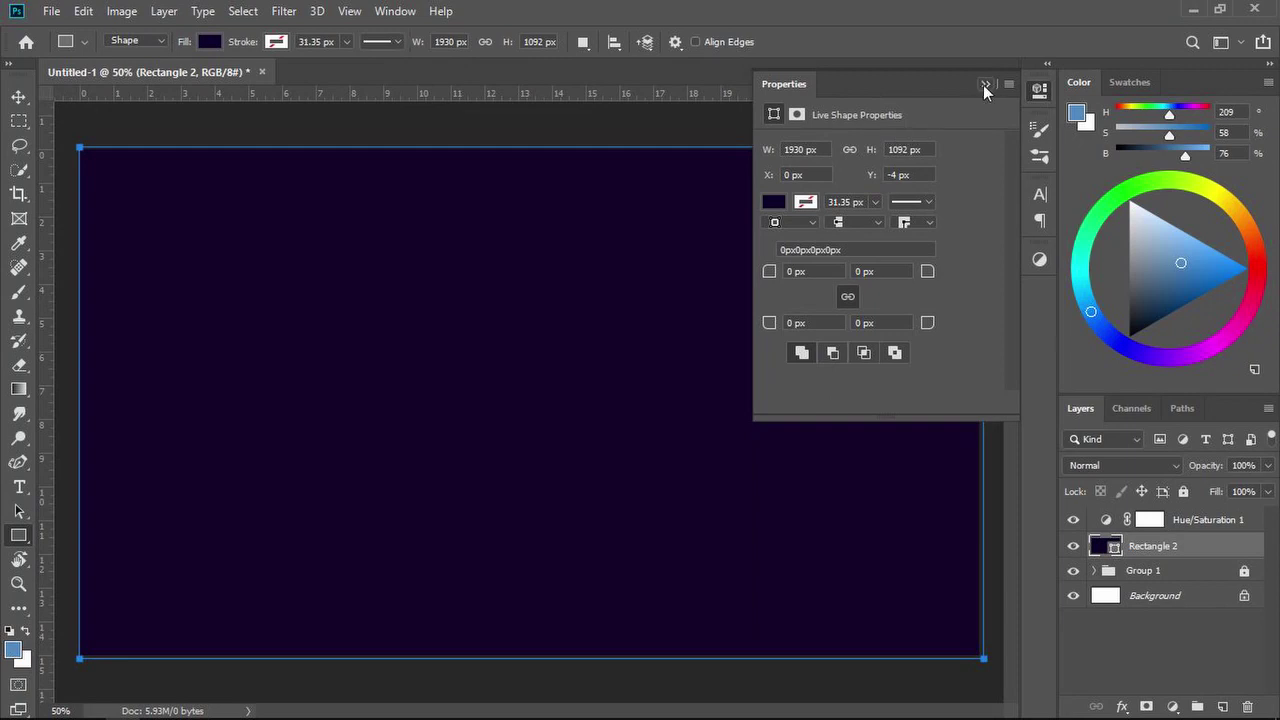
Move the Rectangle 2 layer below Group 1 so the color swatches sit above it.
left_click(985, 87)
left_click(18, 96)
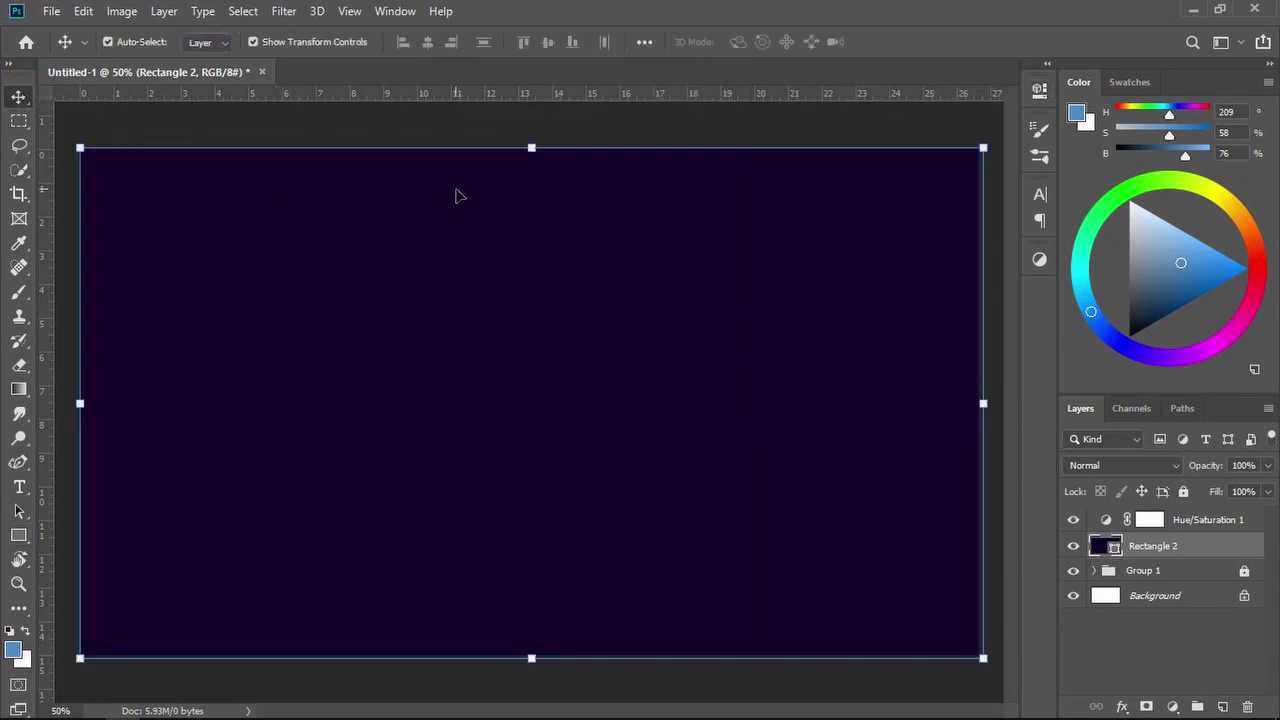
mouse_move(1147, 547)
left_mouse_down()
mouse_move(1151, 580)
mouse_move(1143, 572)
left_mouse_up()
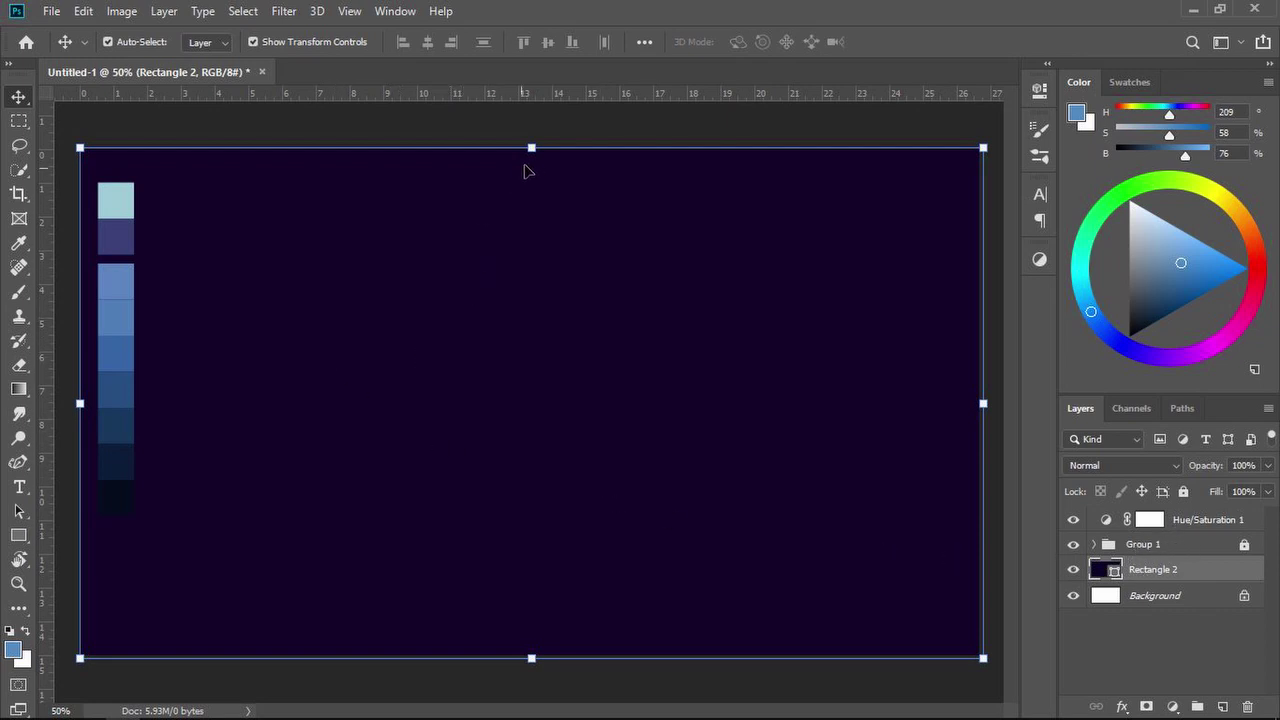
Trim the height of Rectangle 2 at its upper and lower edges to match the canvas.
mouse_move(531, 148)
left_mouse_down()
mouse_move(531, 163)
mouse_move(531, 150)
left_mouse_up()
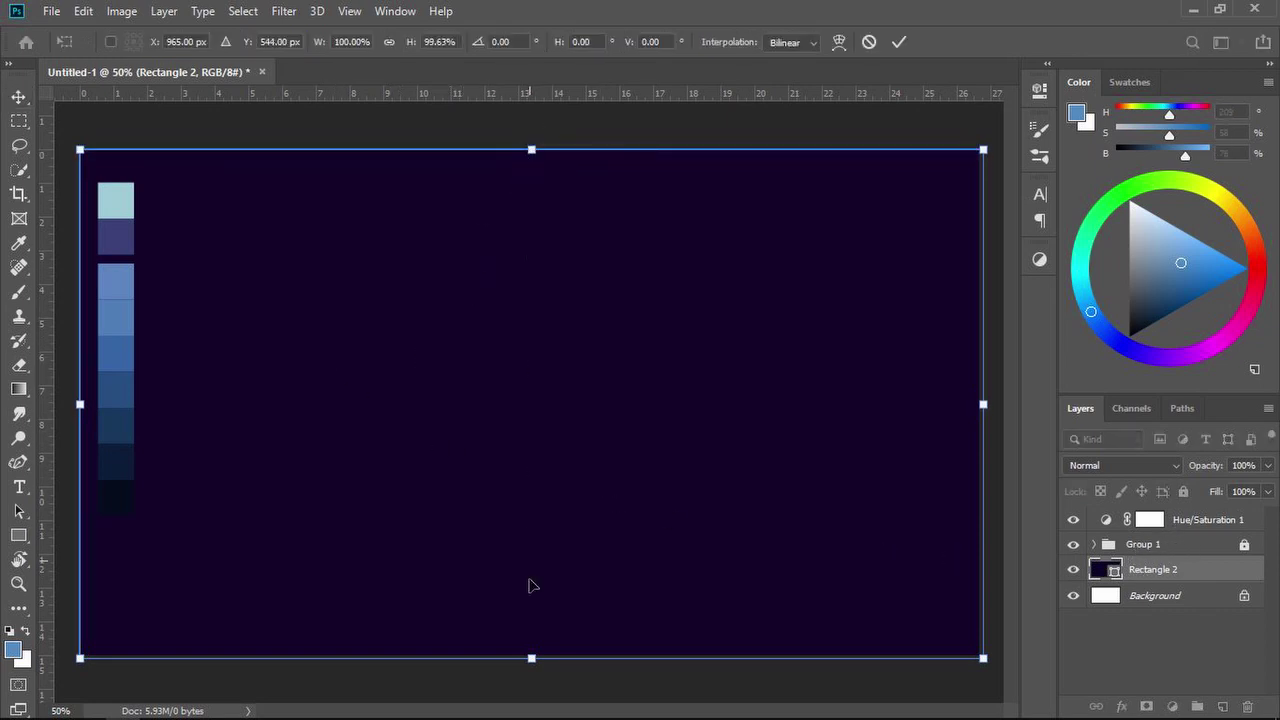
left_click_drag(530, 660, 529, 655)
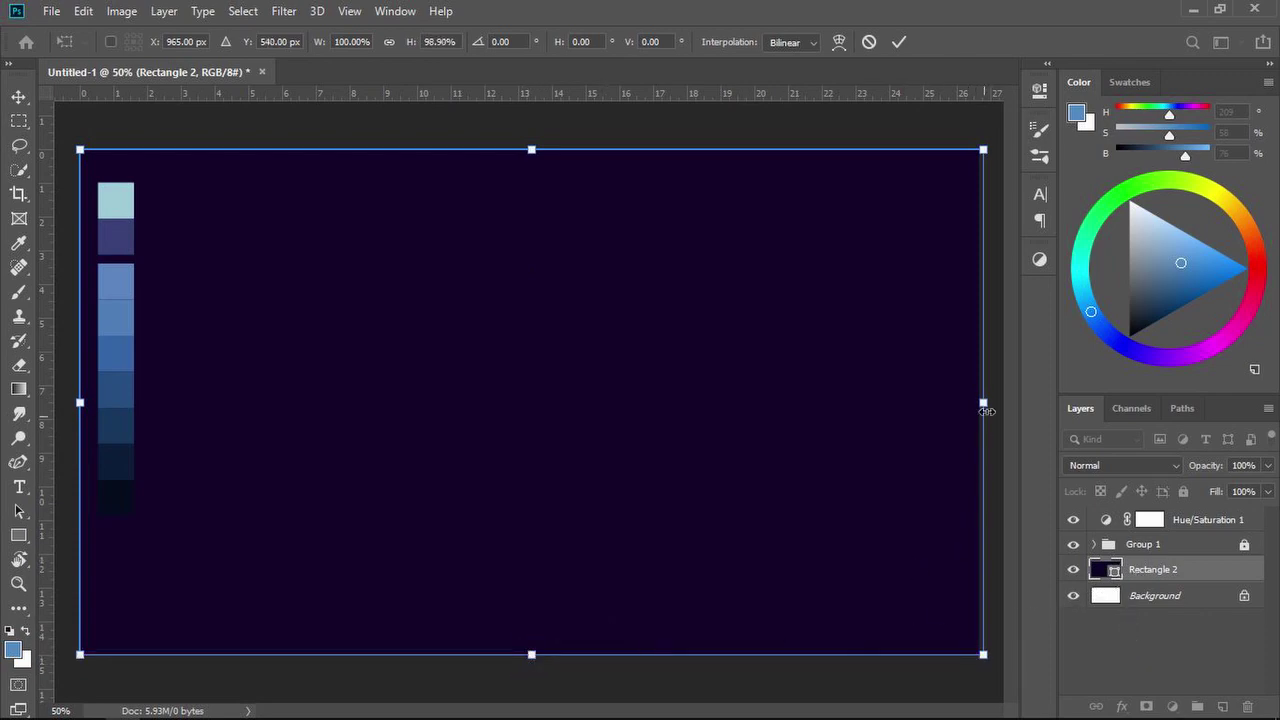
left_click(900, 42)
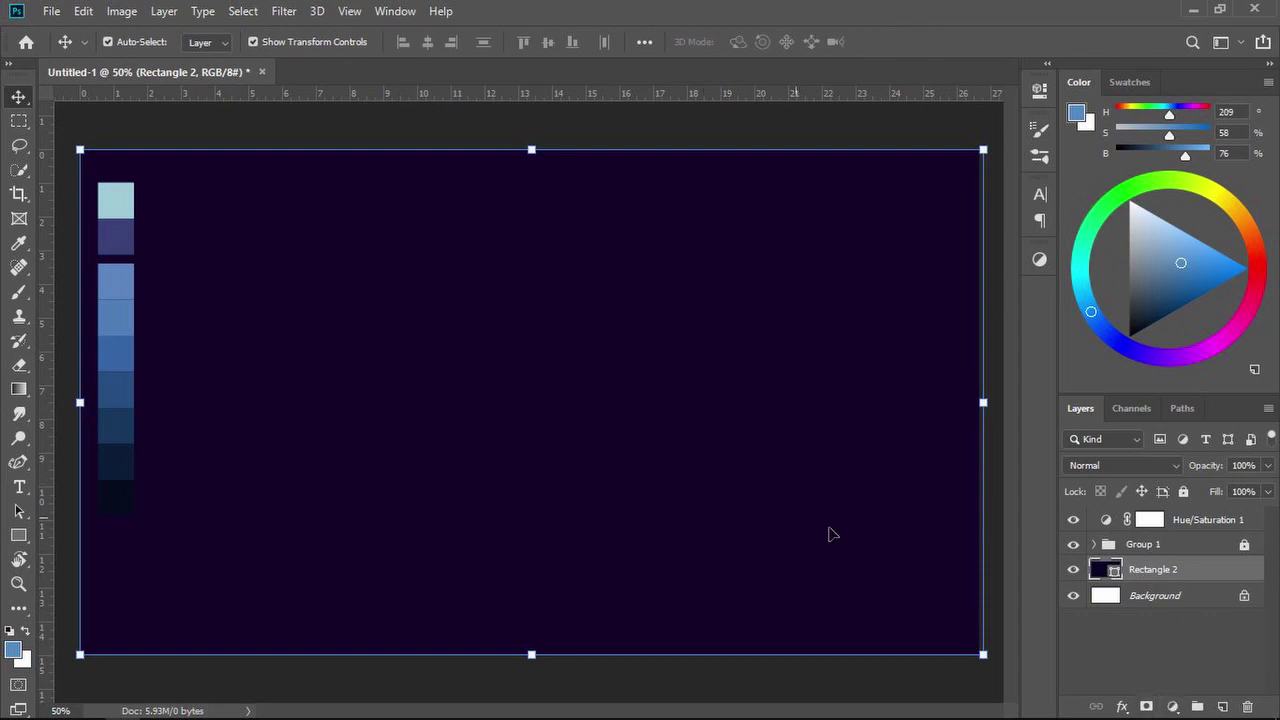
Add a gradient fill layer above Rectangle 2 and sample the light teal swatch for its starting color stop.
left_click(1180, 706)
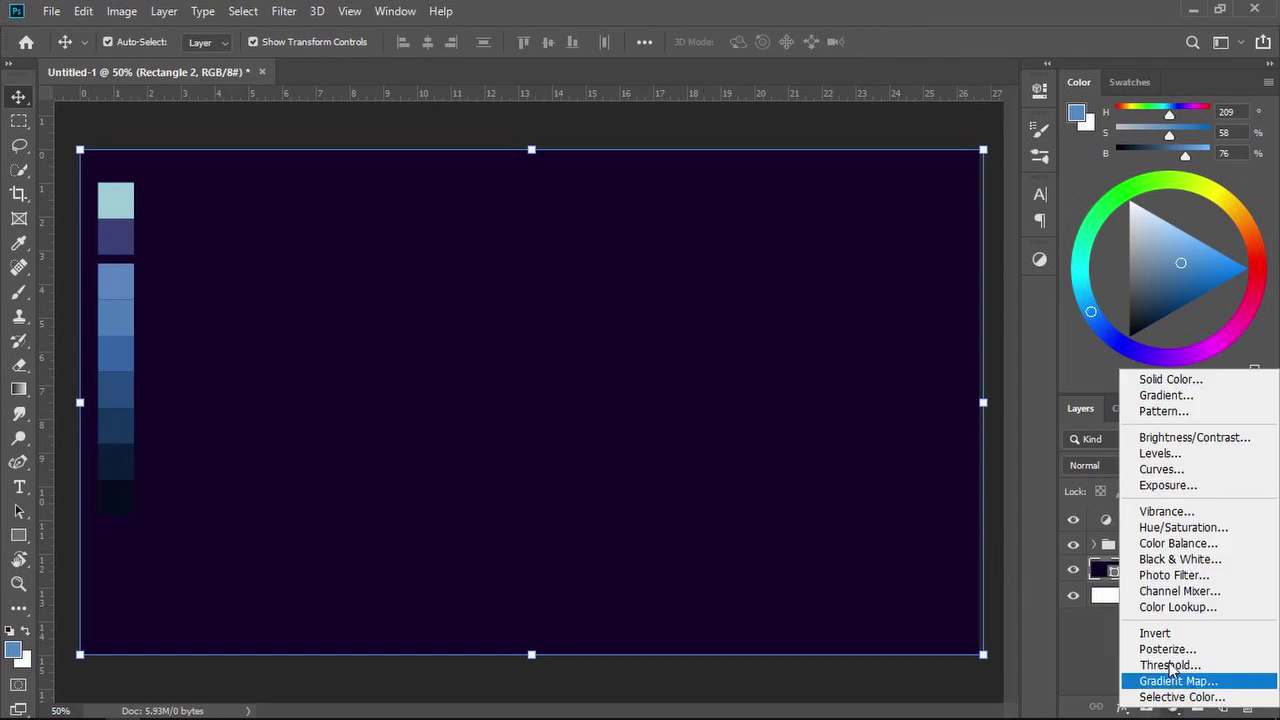
left_click(1162, 395)
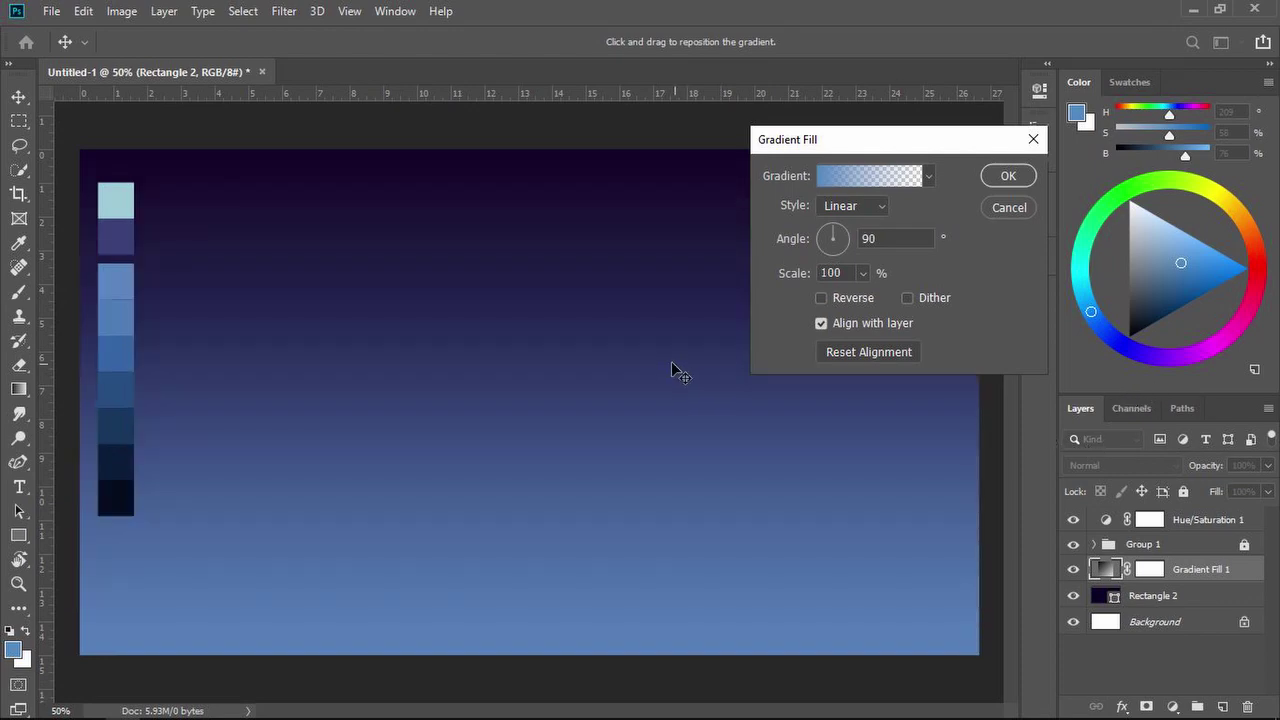
left_click(852, 182)
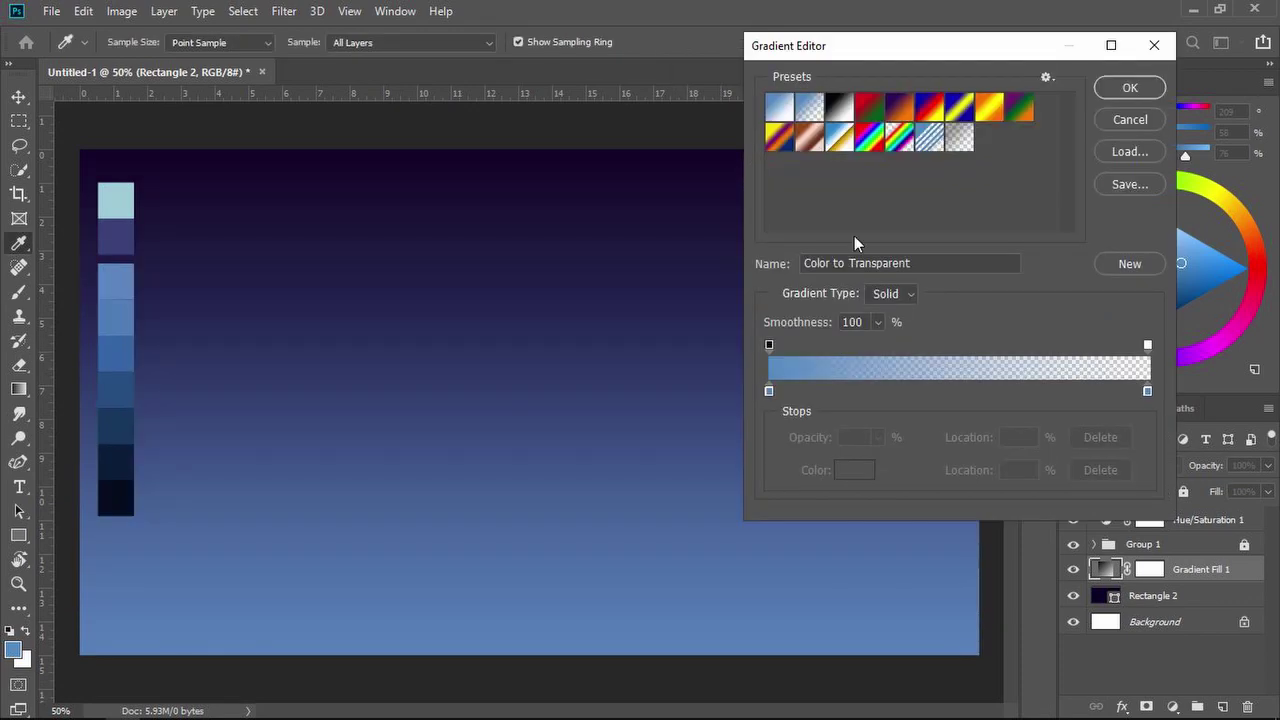
left_click(769, 390)
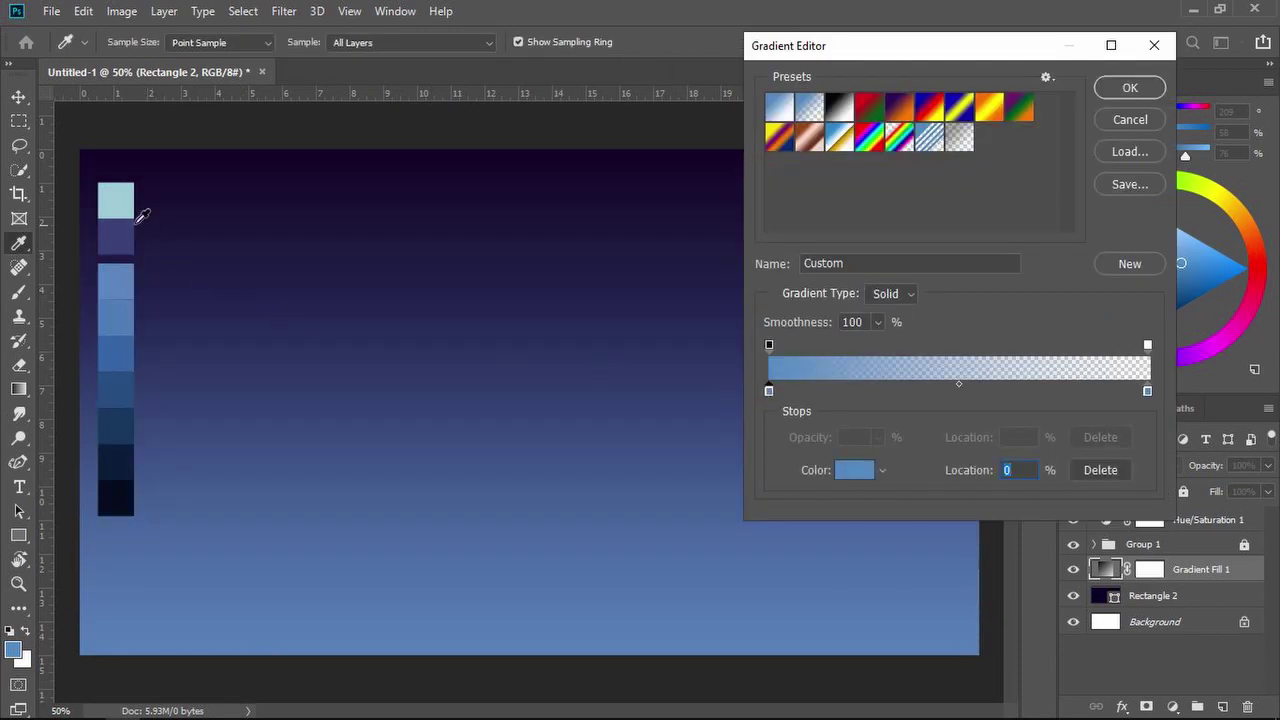
left_click(130, 190)
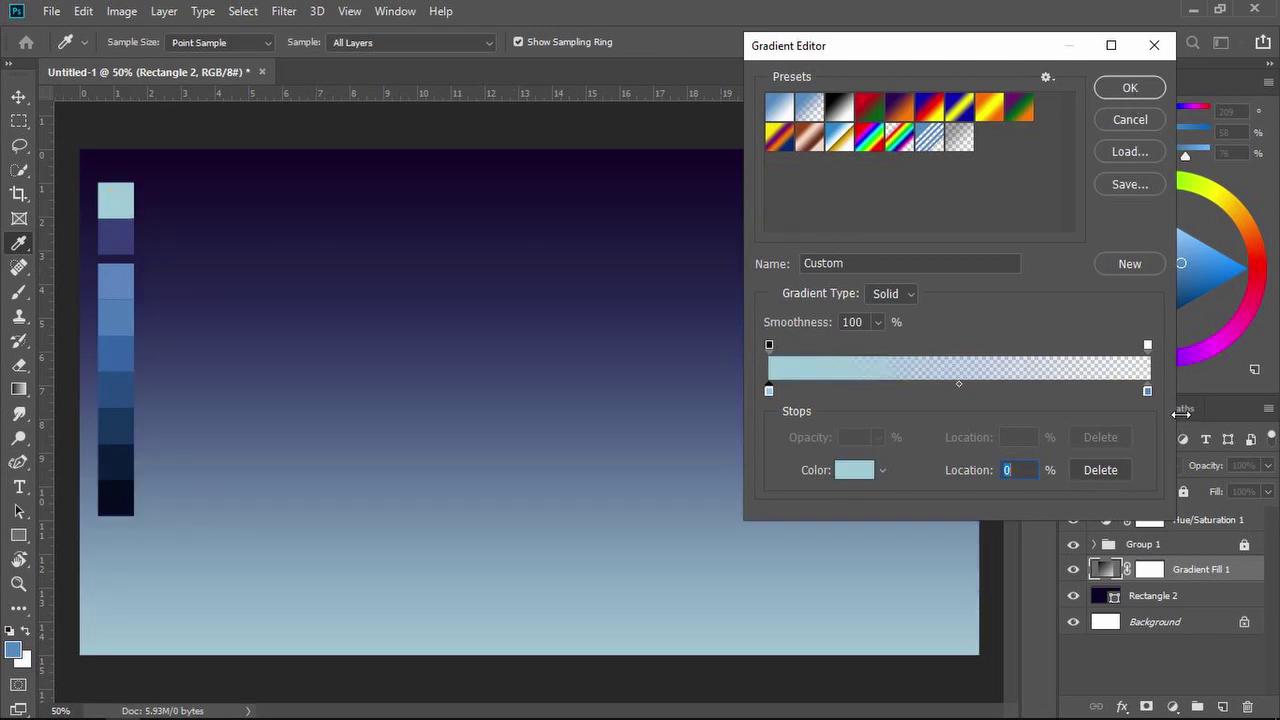
Raise the gradient's end opacity to 100% and sample the purple swatch for its end color stop.
left_click(1147, 345)
left_click(877, 437)
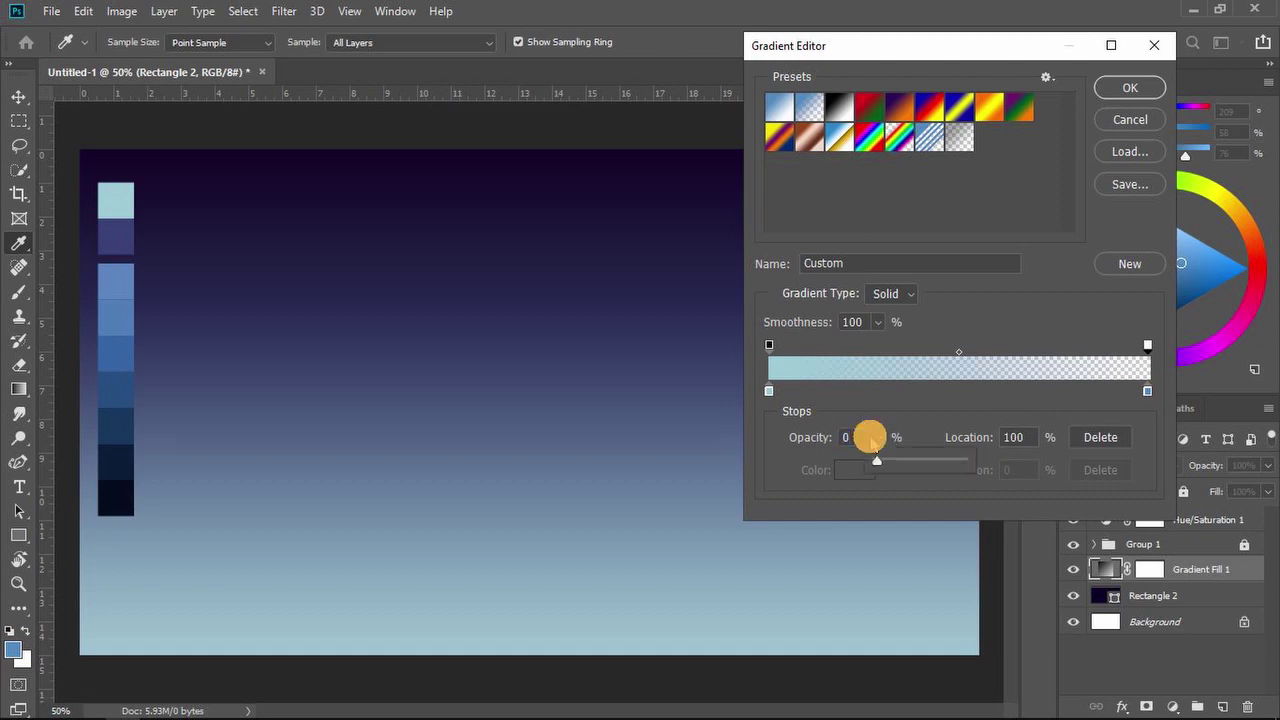
left_click_drag(915, 462, 983, 462)
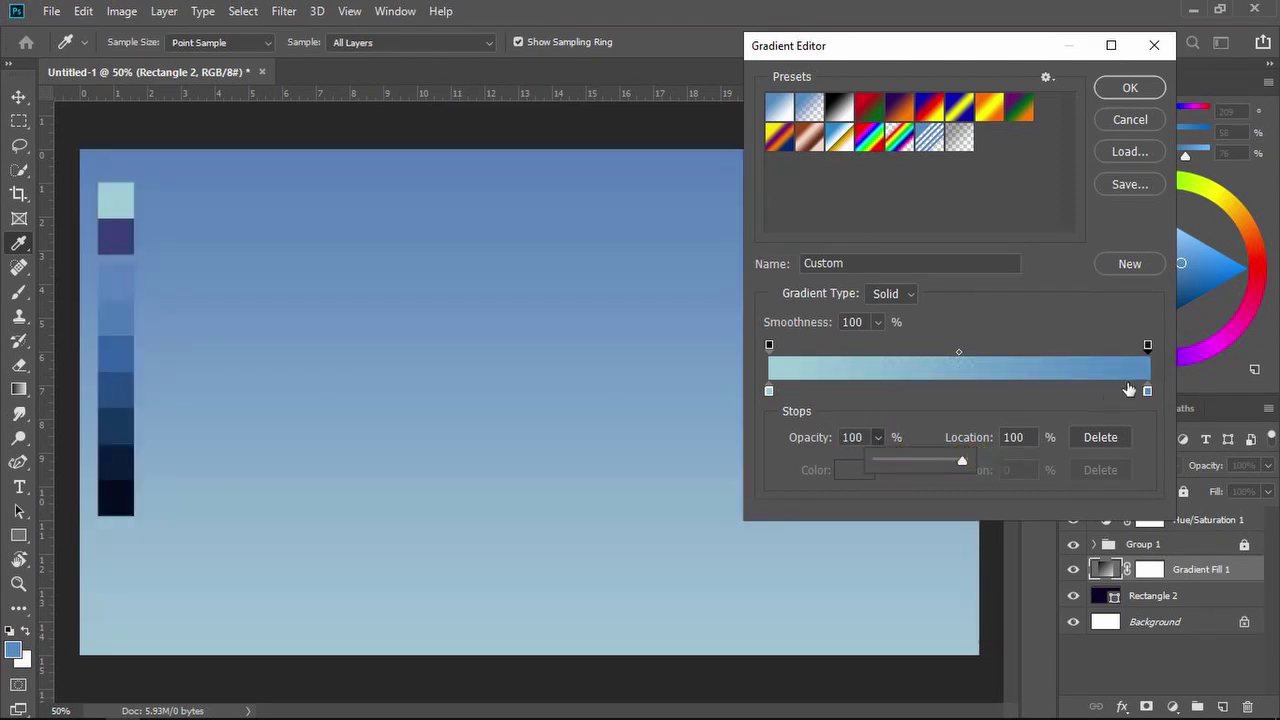
left_click(1147, 391)
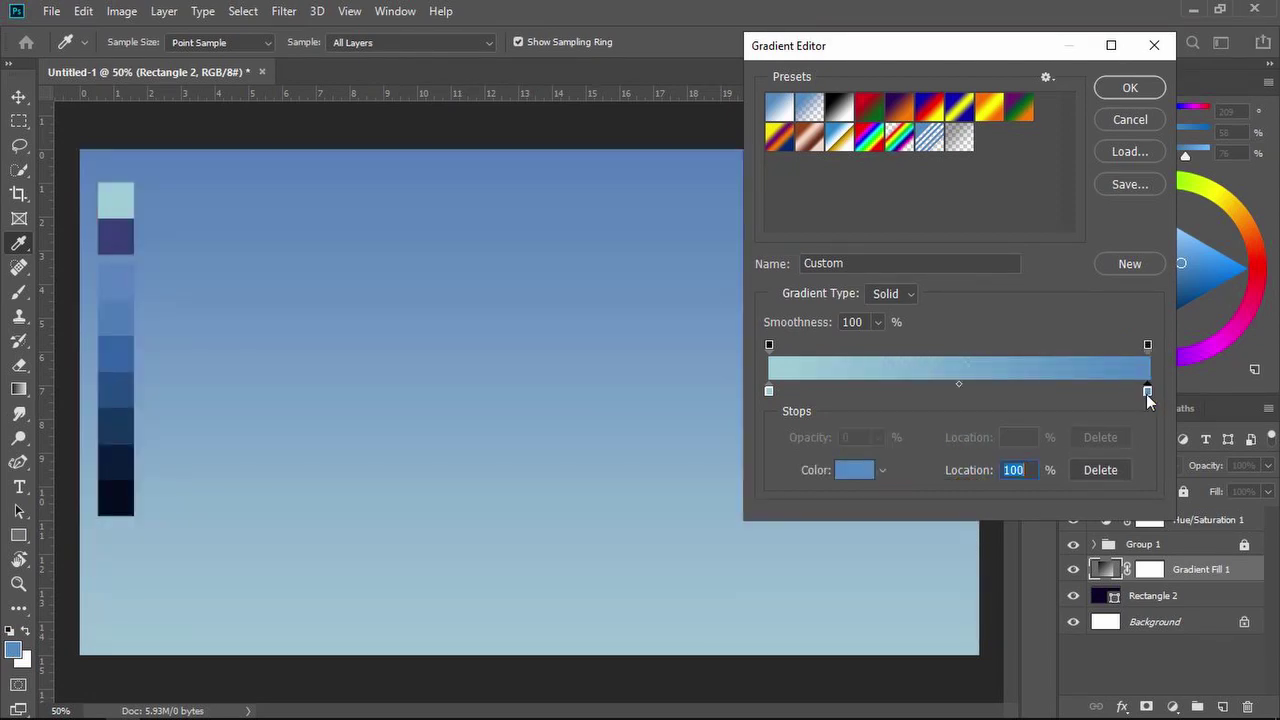
left_click(125, 240)
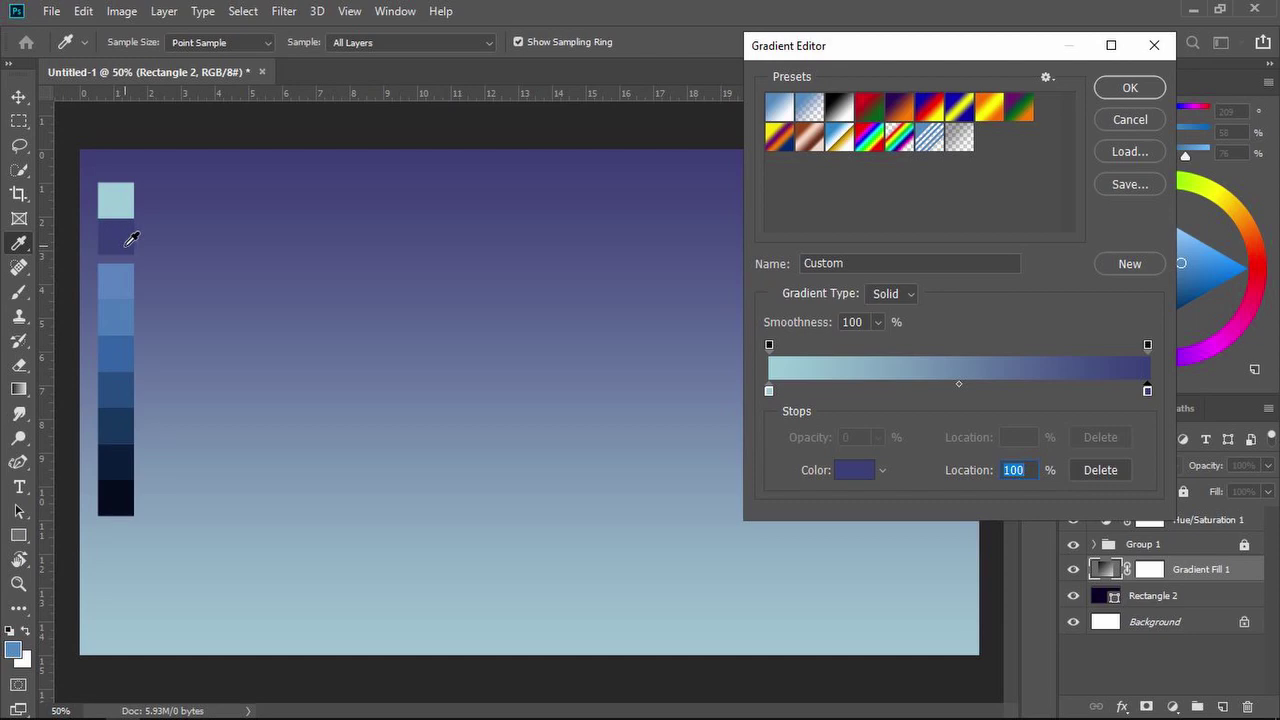
left_click(1100, 90)
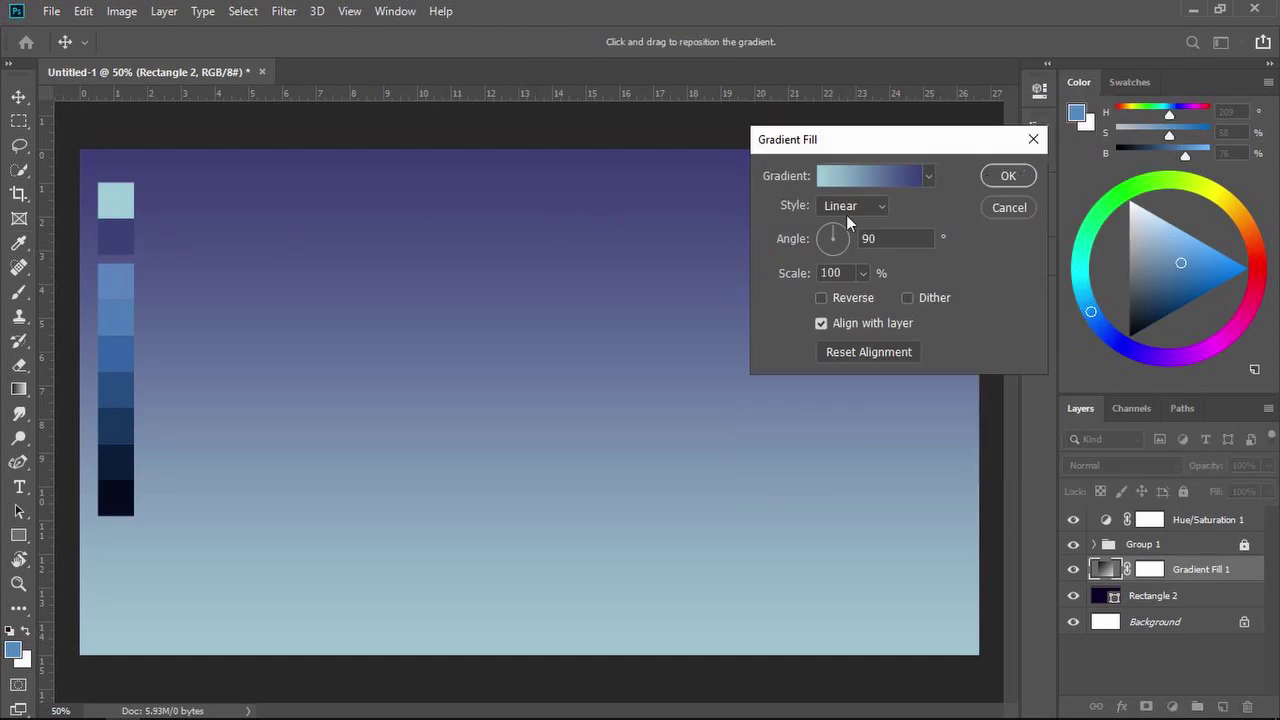
Shift the gradient toward the lower part of the canvas, change its style to Radial and set its scale to 144%.
left_click_drag(590, 257, 590, 457)
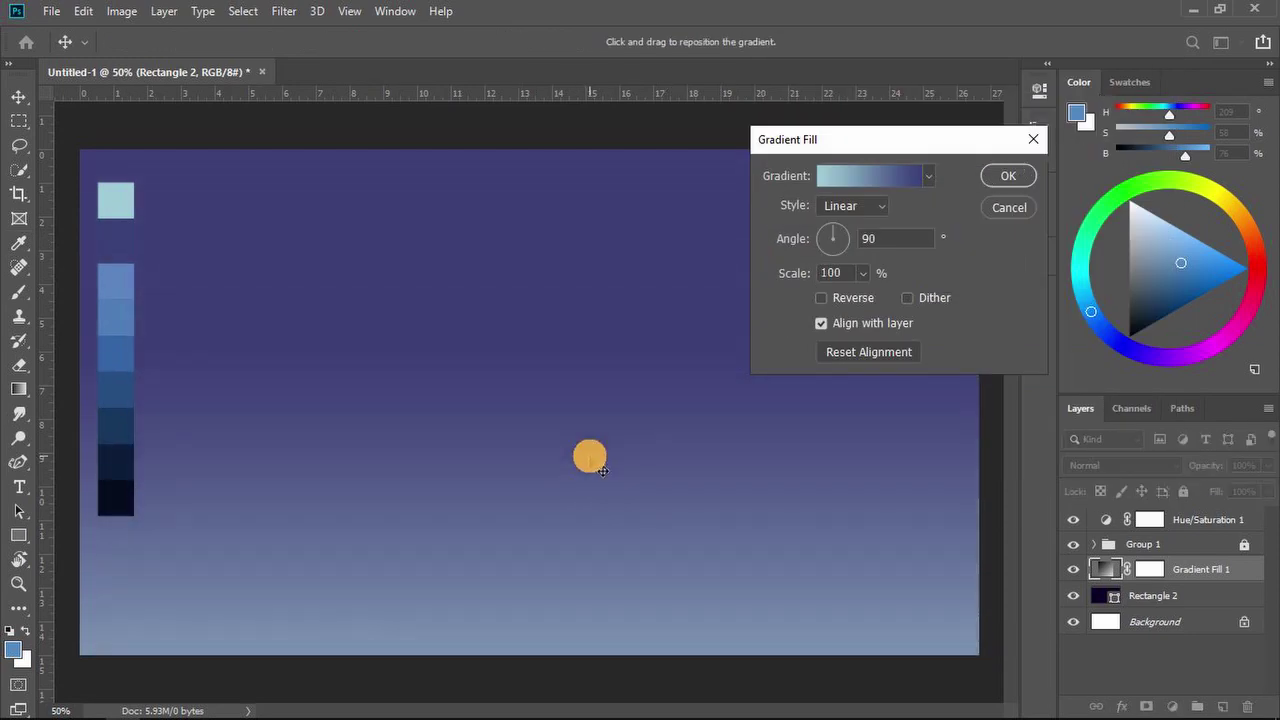
left_click(865, 208)
left_click(868, 236)
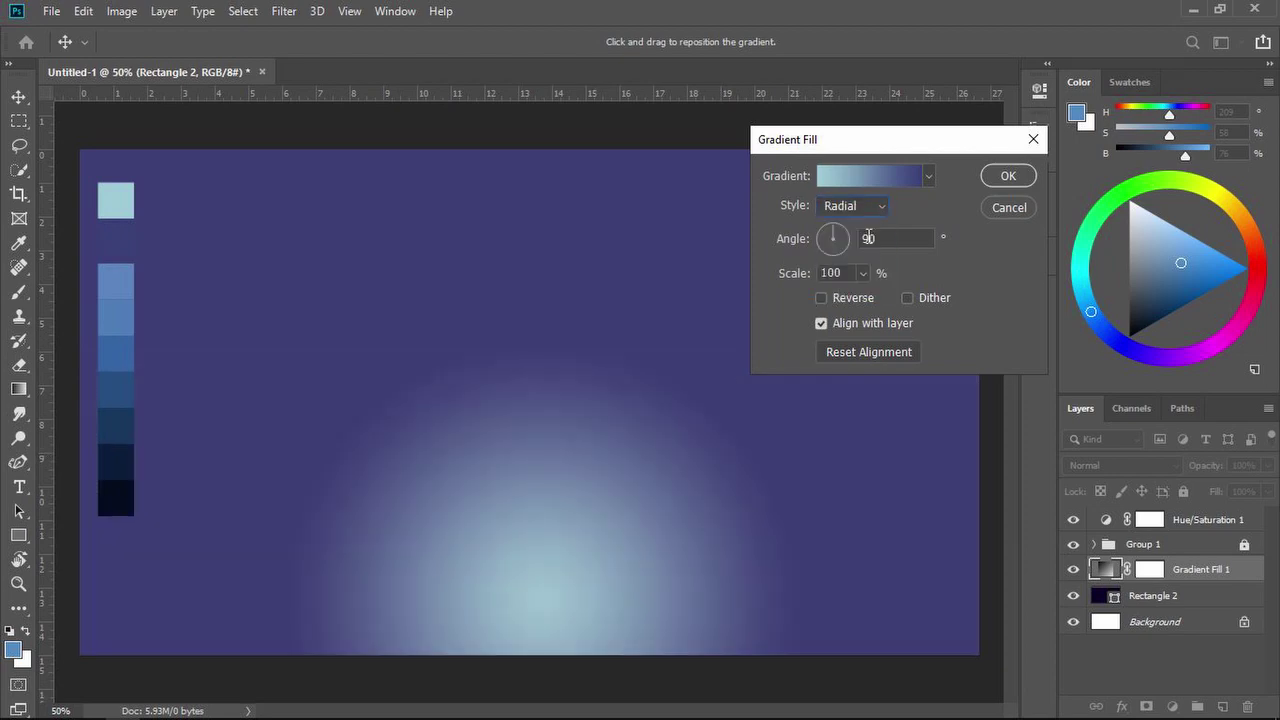
left_click(863, 273)
mouse_move(860, 295)
left_mouse_down()
mouse_move(893, 295)
mouse_move(851, 295)
left_mouse_up()
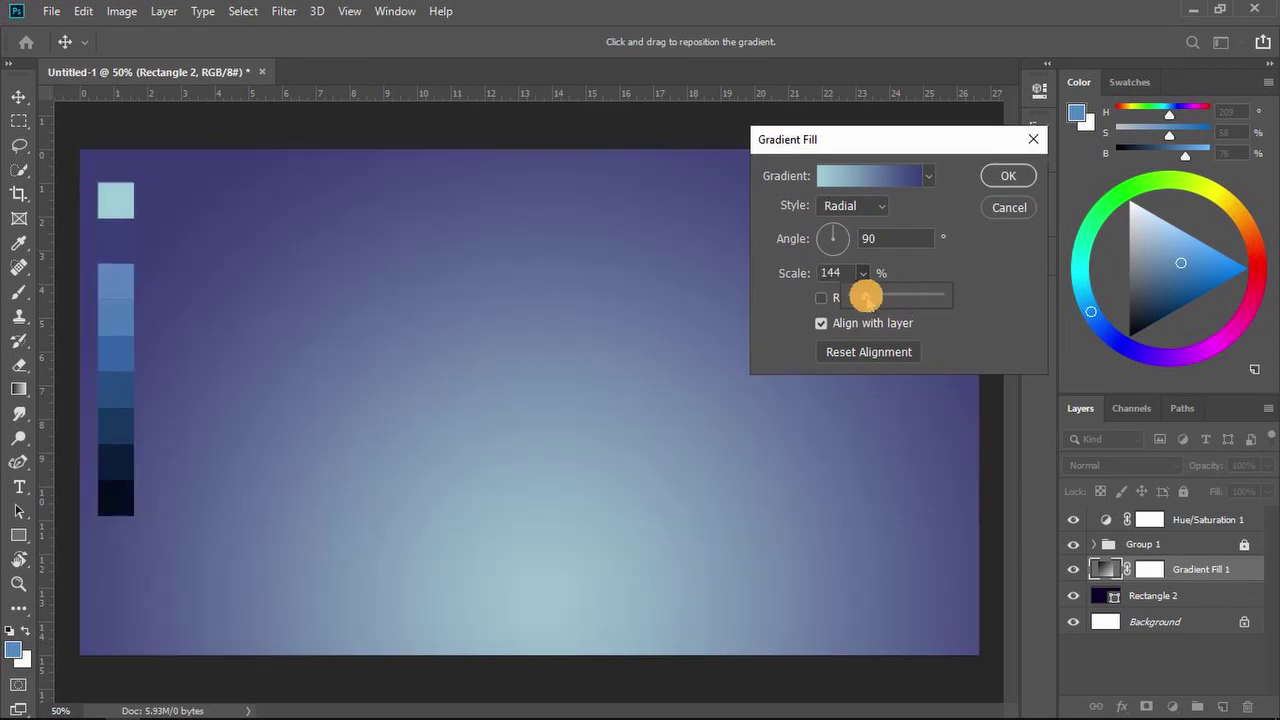
Change the gradient's end color stop to dark navy blue 151c51.
left_click(874, 177)
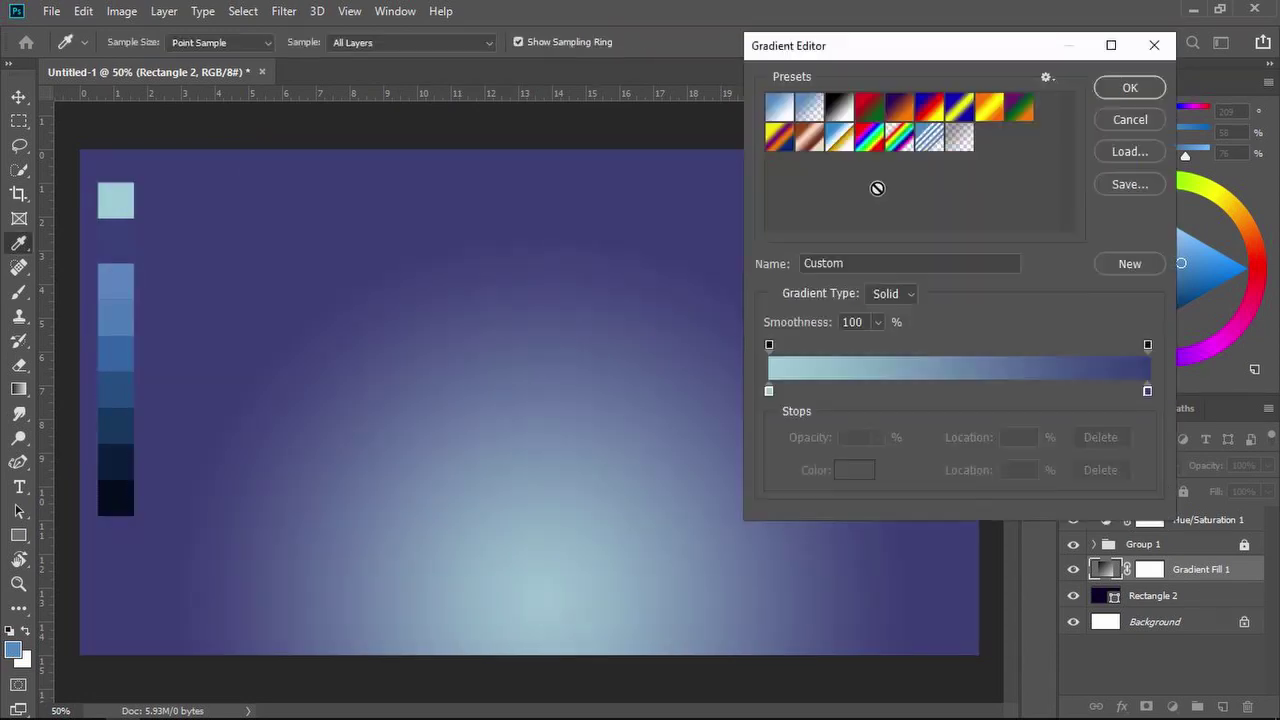
left_click(1146, 391)
left_click(852, 469)
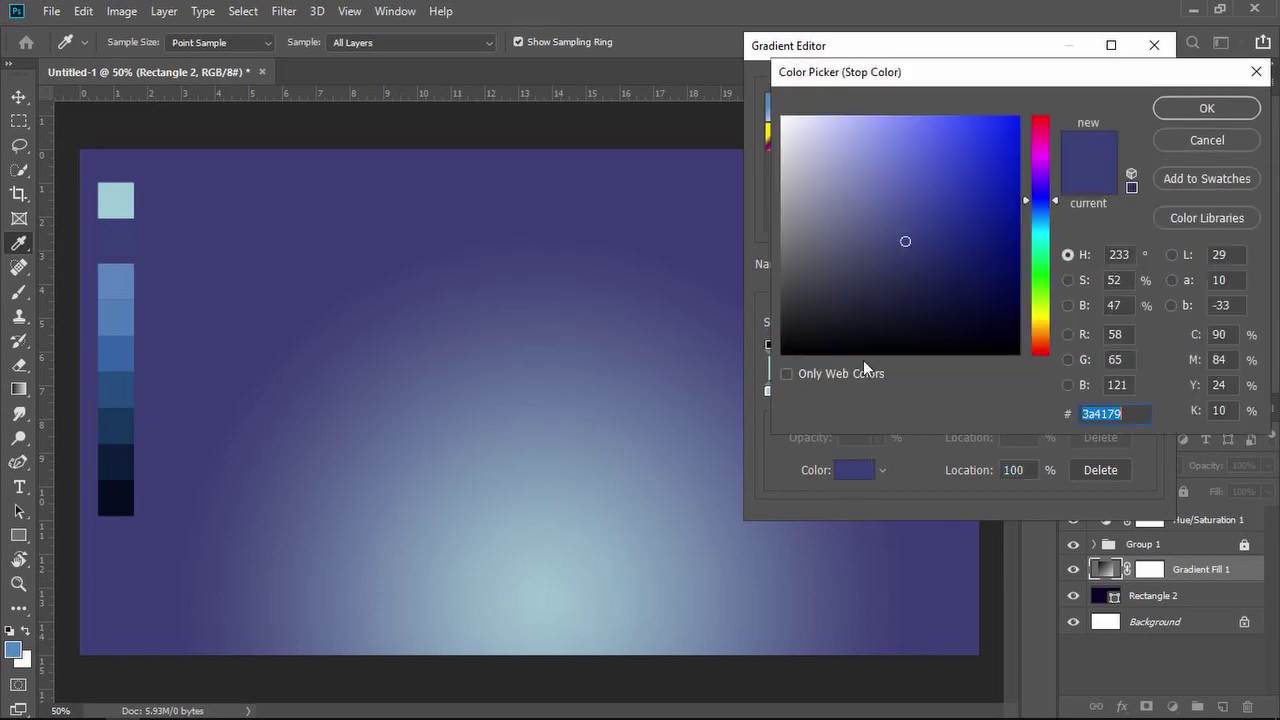
left_click(945, 268)
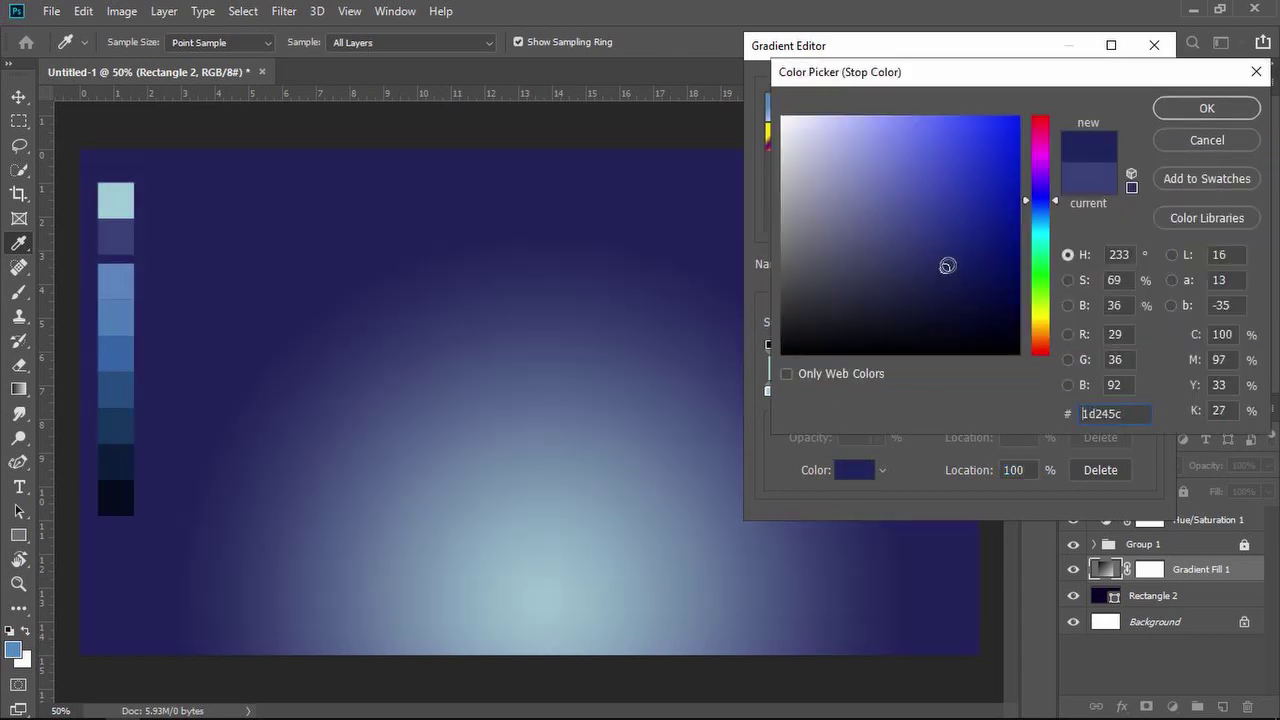
left_click(127, 497)
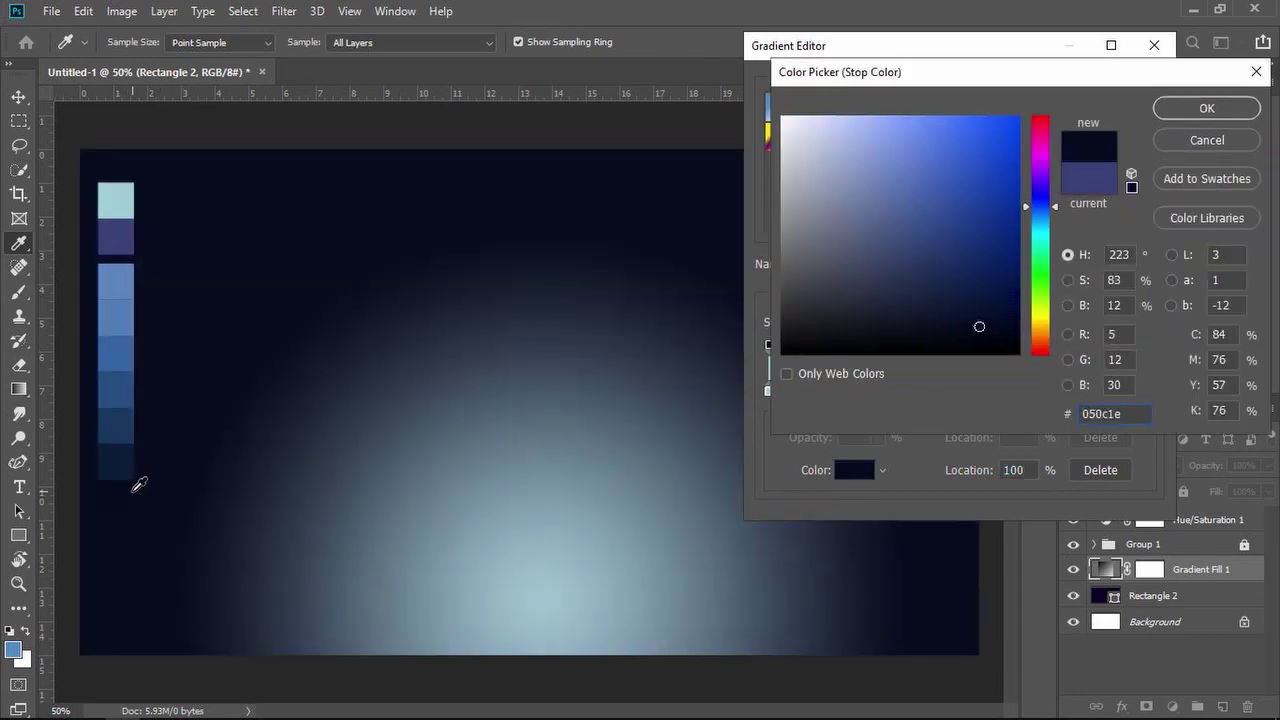
left_click(127, 231)
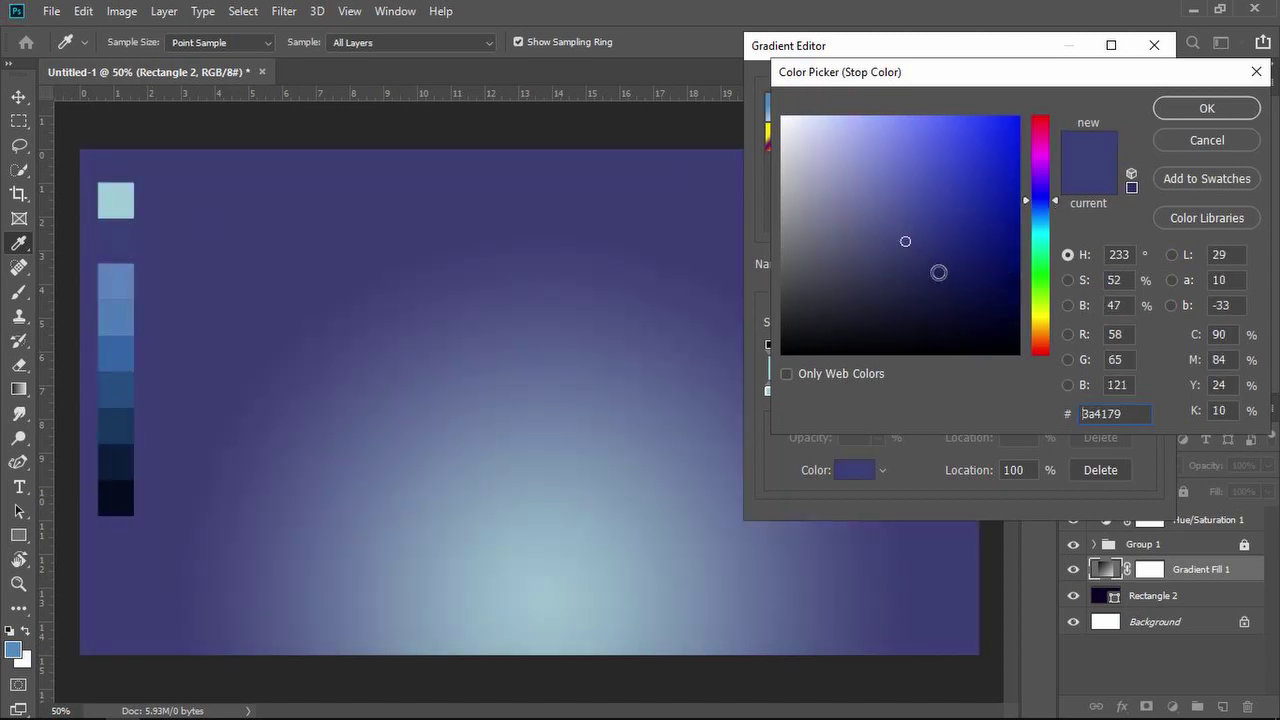
left_click(941, 237)
mouse_move(960, 251)
left_mouse_down()
mouse_move(944, 264)
mouse_move(957, 279)
left_mouse_up()
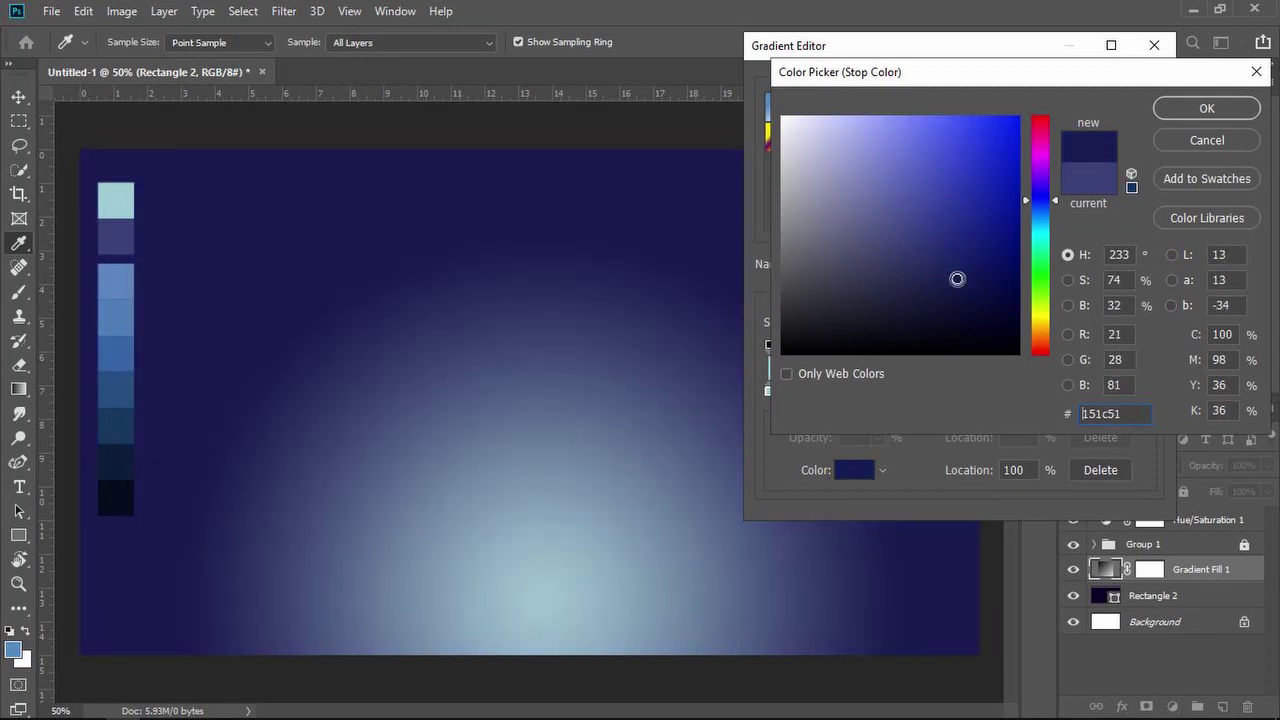
left_click(1229, 110)
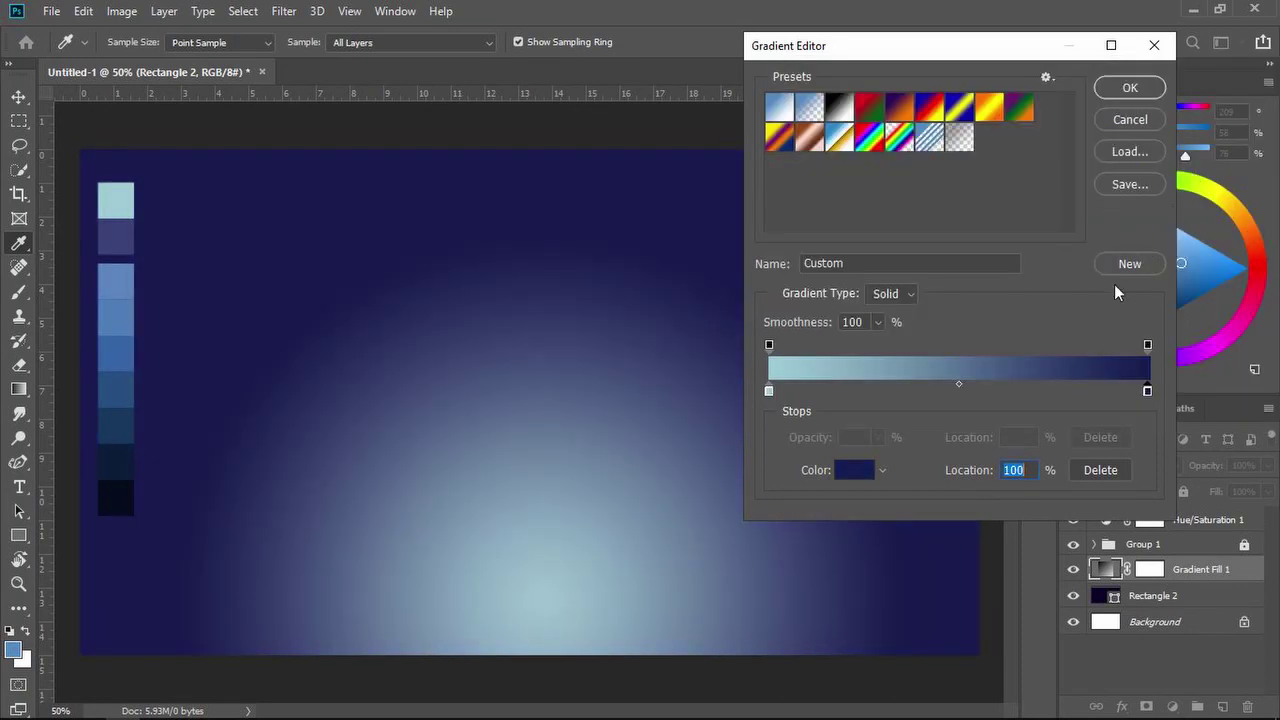
left_click(877, 323)
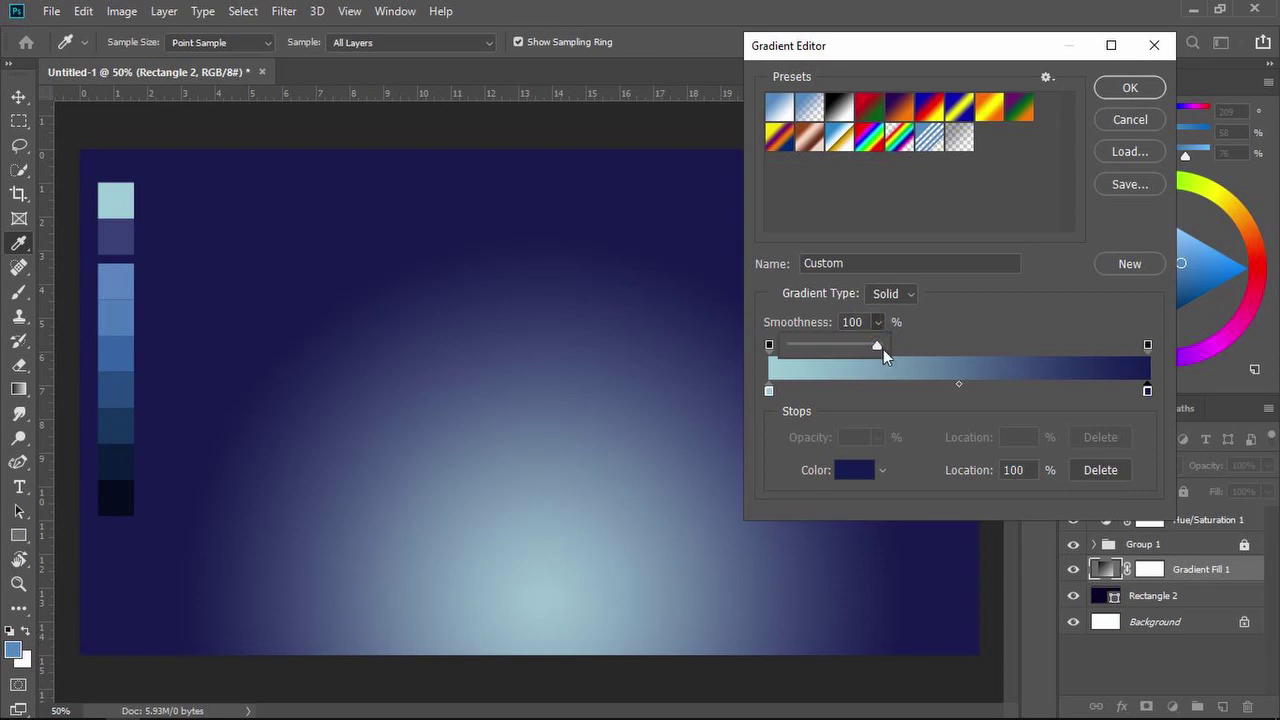
left_click(1130, 88)
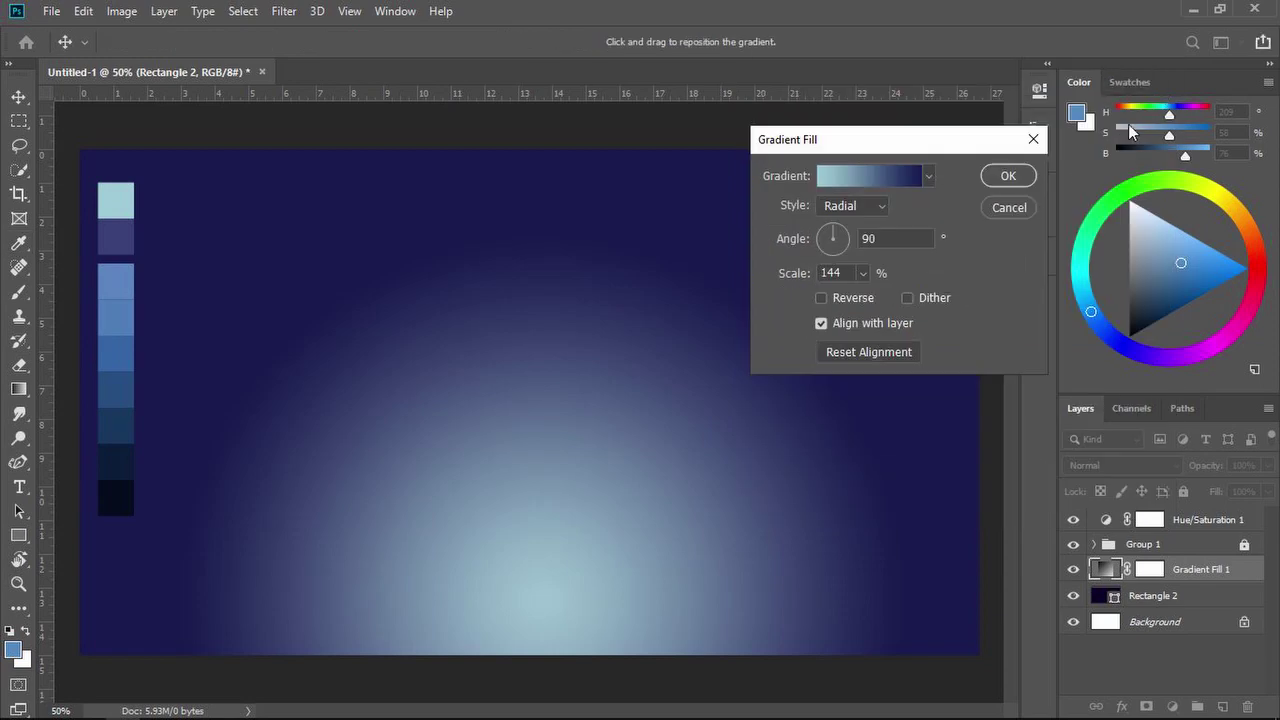
Enlarge the radial gradient's scale to 225% and lower its center past the canvas's bottom edge.
left_click(863, 273)
left_click_drag(858, 296, 873, 296)
left_click(850, 272)
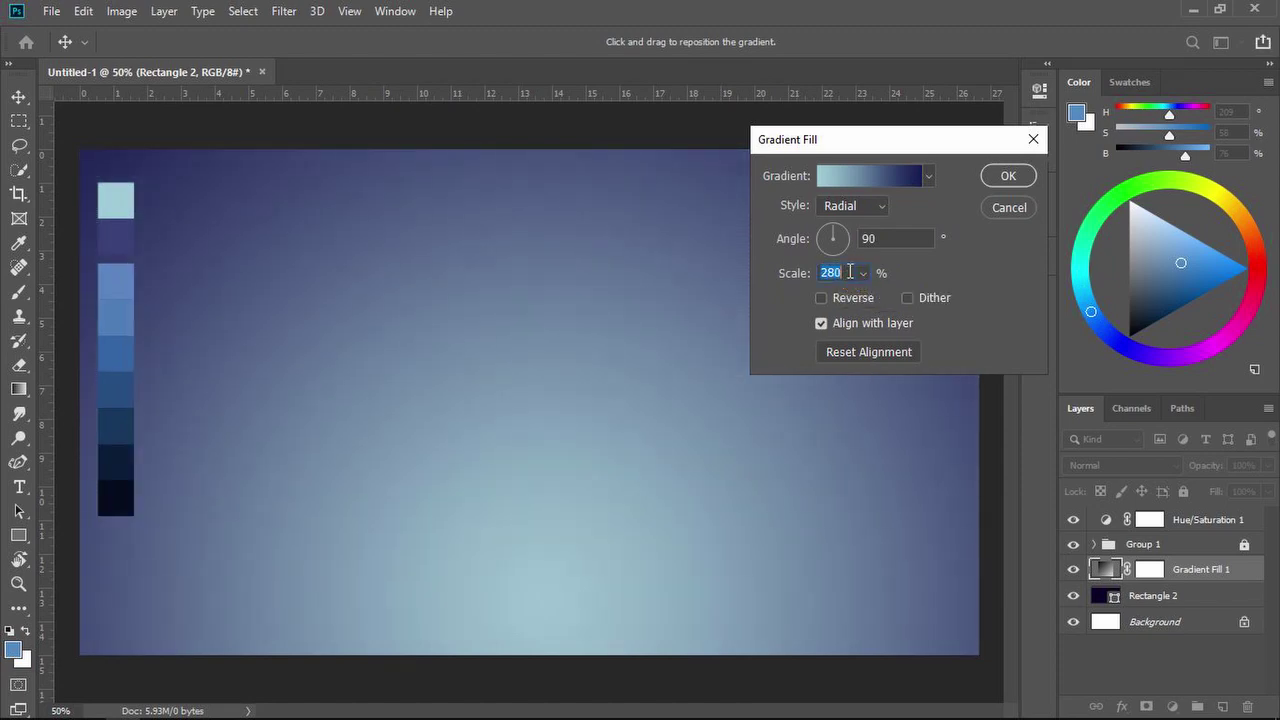
scroll(850, 272, "down", 10)
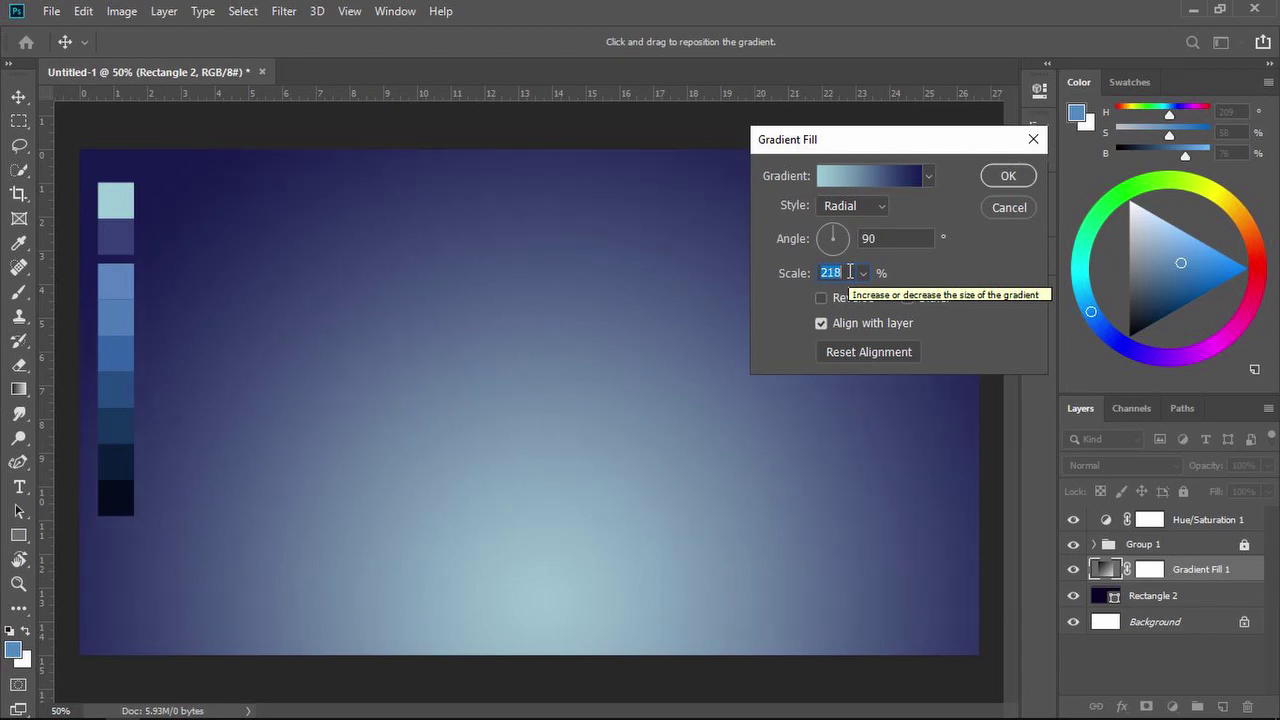
left_click_drag(632, 345, 603, 468)
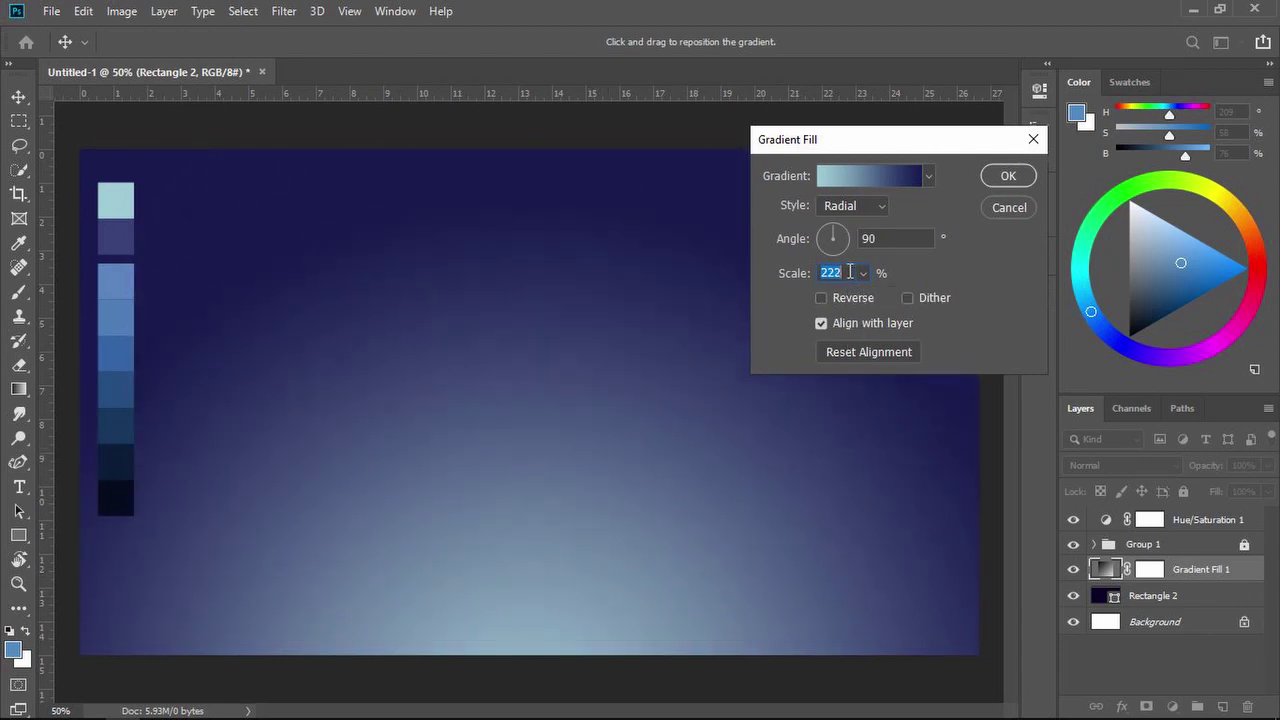
left_click_drag(524, 446, 537, 526)
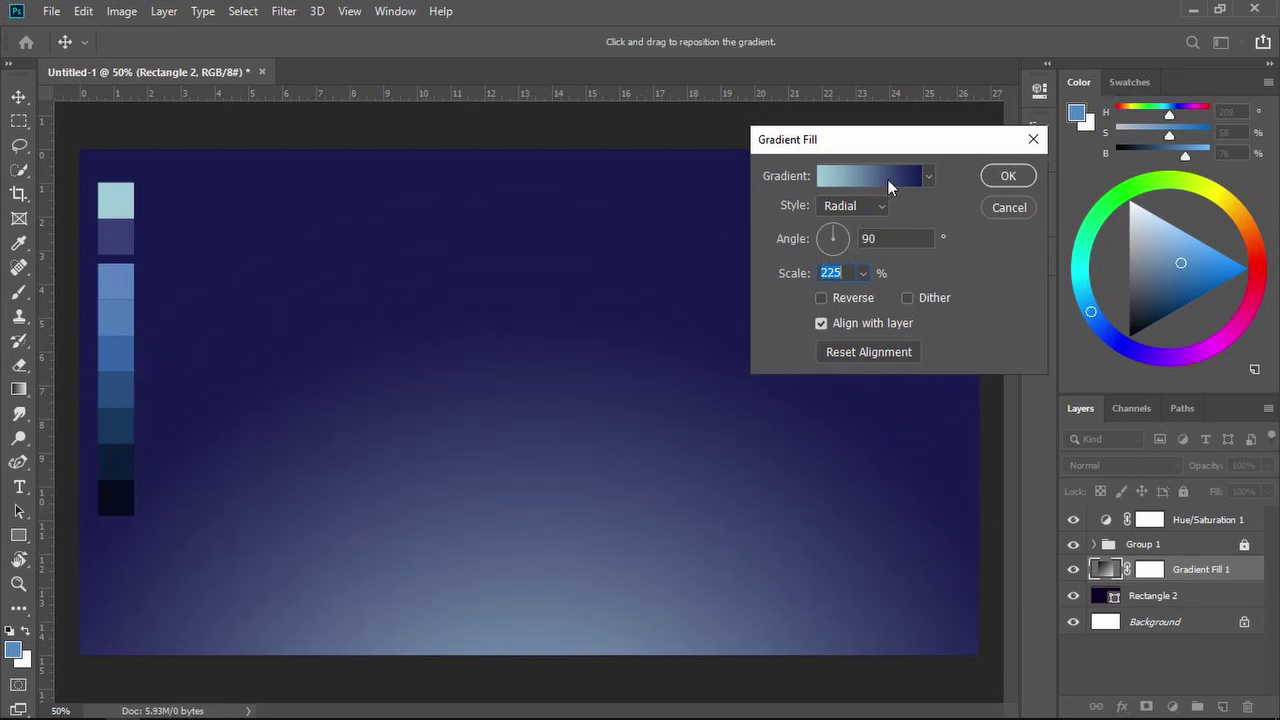
left_click(1010, 176)
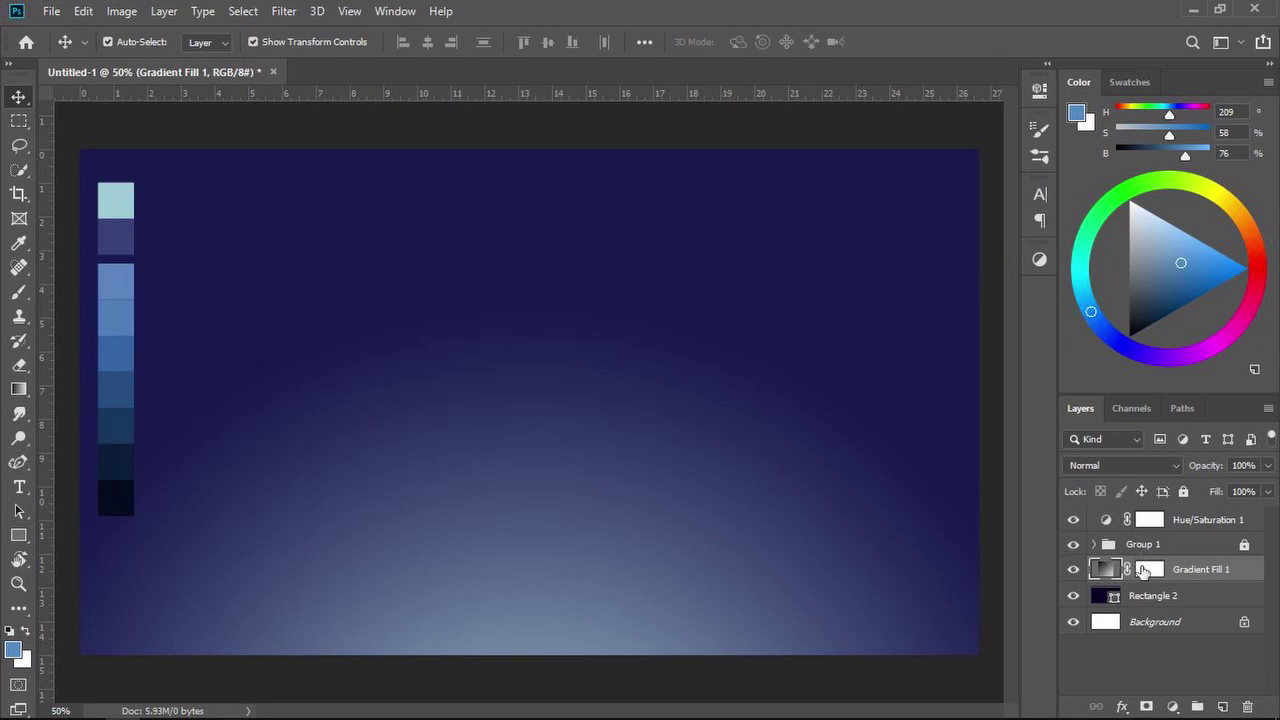
Delete the Rectangle 2 layer and rename the gradient fill layer as Background.
left_click_drag(1240, 608, 1247, 707)
double_click(1189, 568)
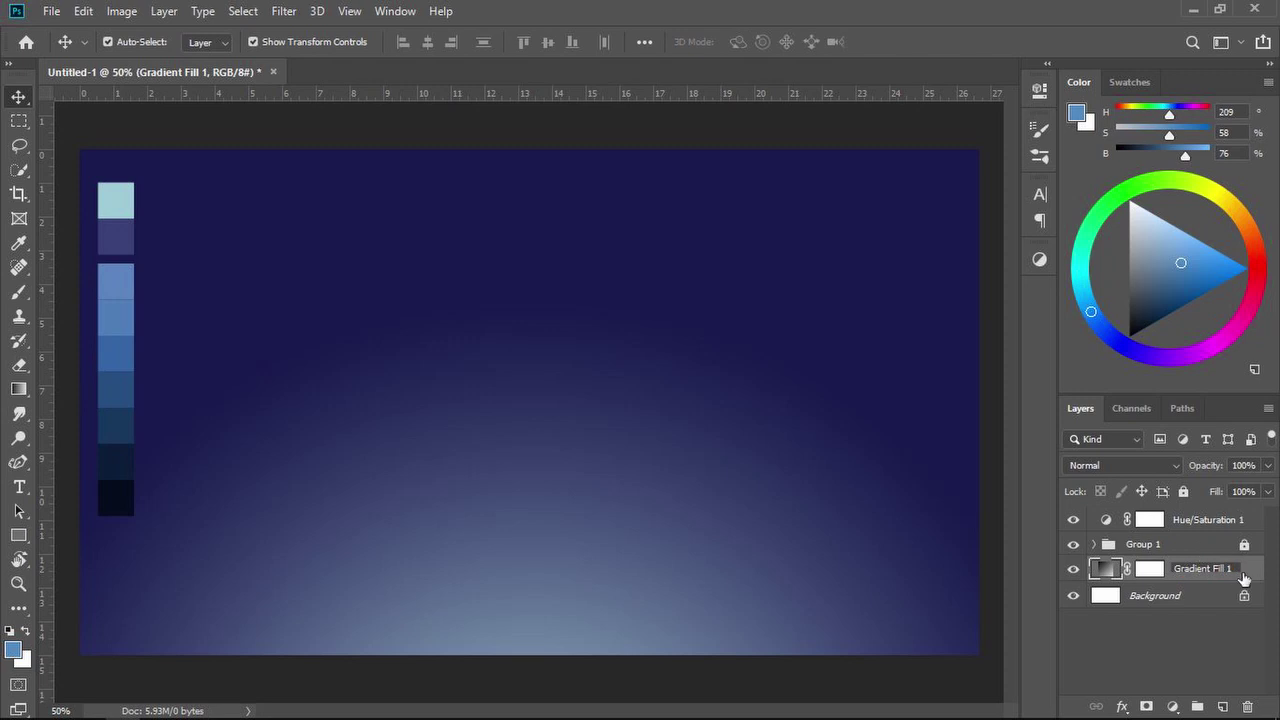
double_click(1186, 568)
type("Background")
key("Return")
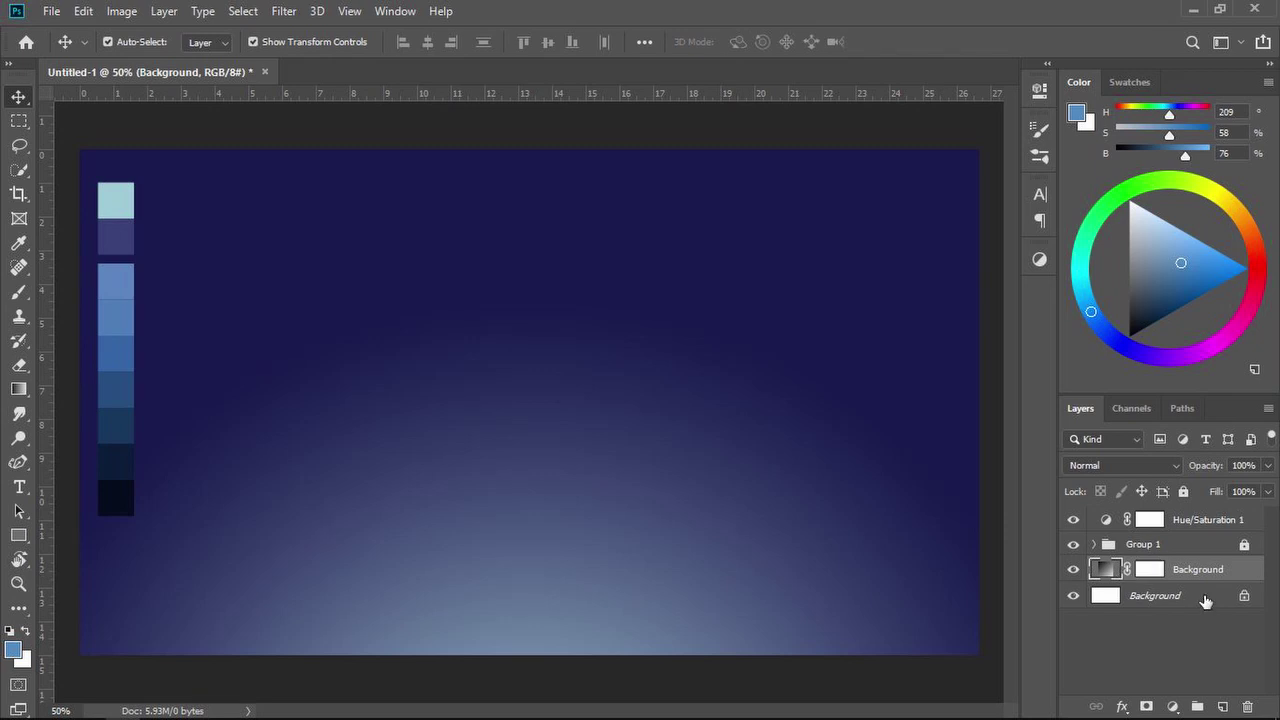
Outline full-width ground dipping mid-canvas over the bottom third on a new layer, and fill it with the palette's lightest blue 5a85c1.
left_click(1220, 707)
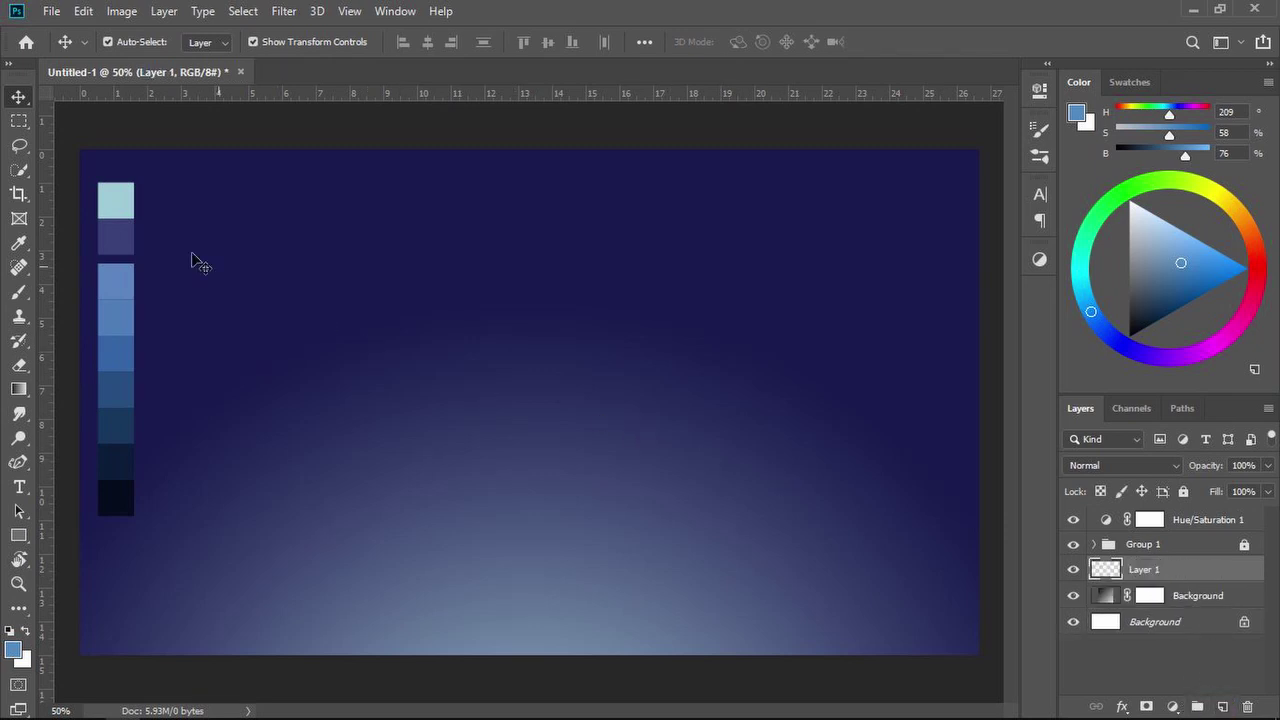
left_click(19, 146)
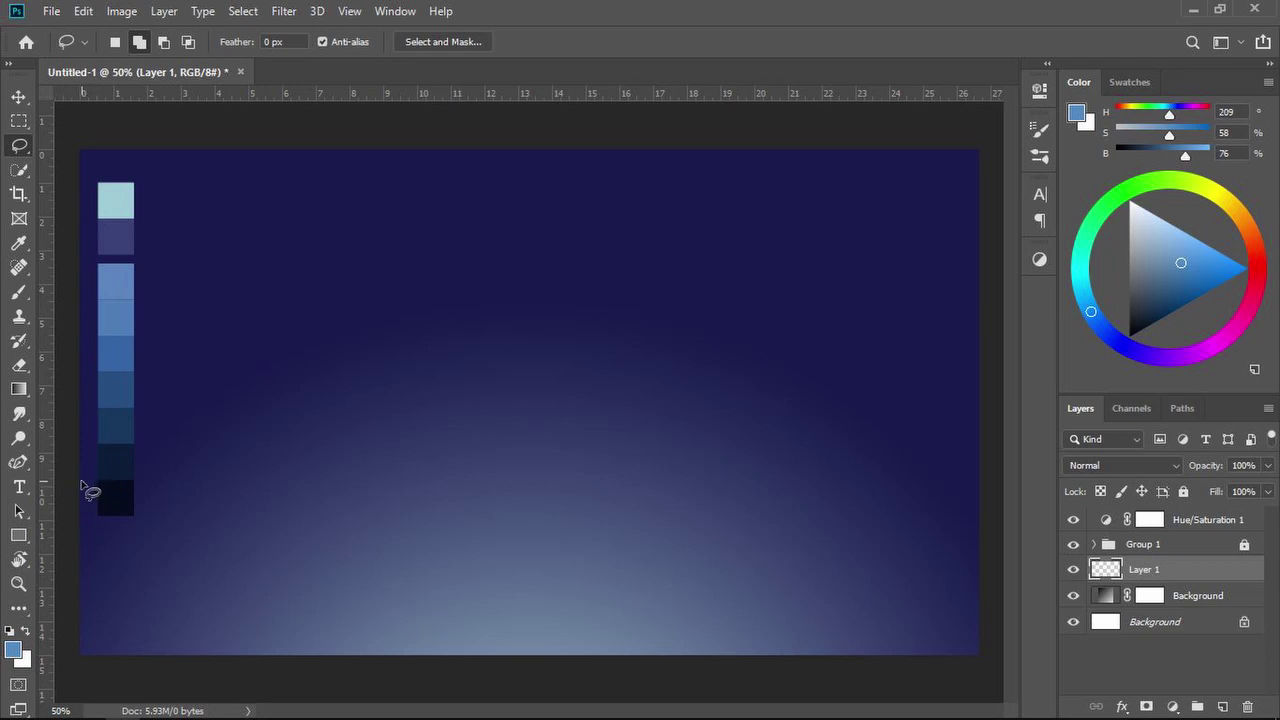
mouse_move(82, 482)
left_mouse_down()
mouse_move(323, 534)
mouse_move(637, 551)
mouse_move(979, 481)
mouse_move(1034, 666)
mouse_move(840, 686)
mouse_move(137, 686)
mouse_move(31, 594)
mouse_move(23, 494)
mouse_move(36, 496)
left_mouse_up()
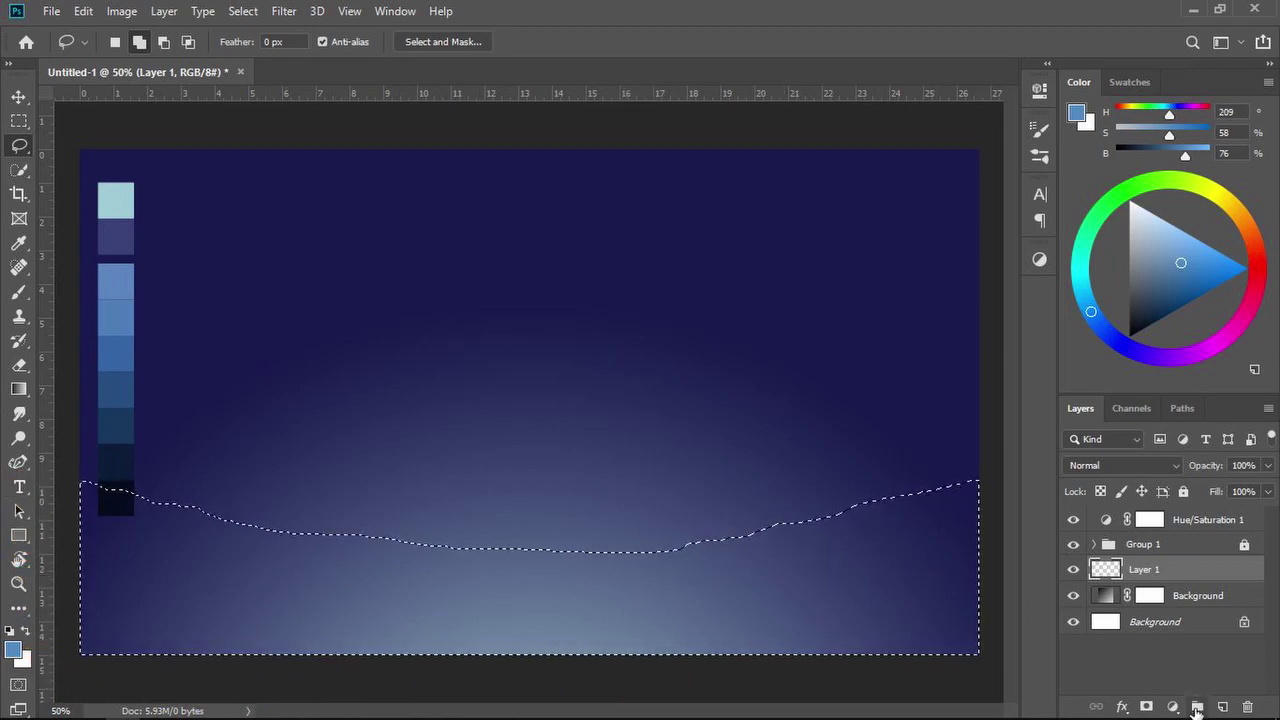
left_click(1173, 707)
left_click(1177, 377)
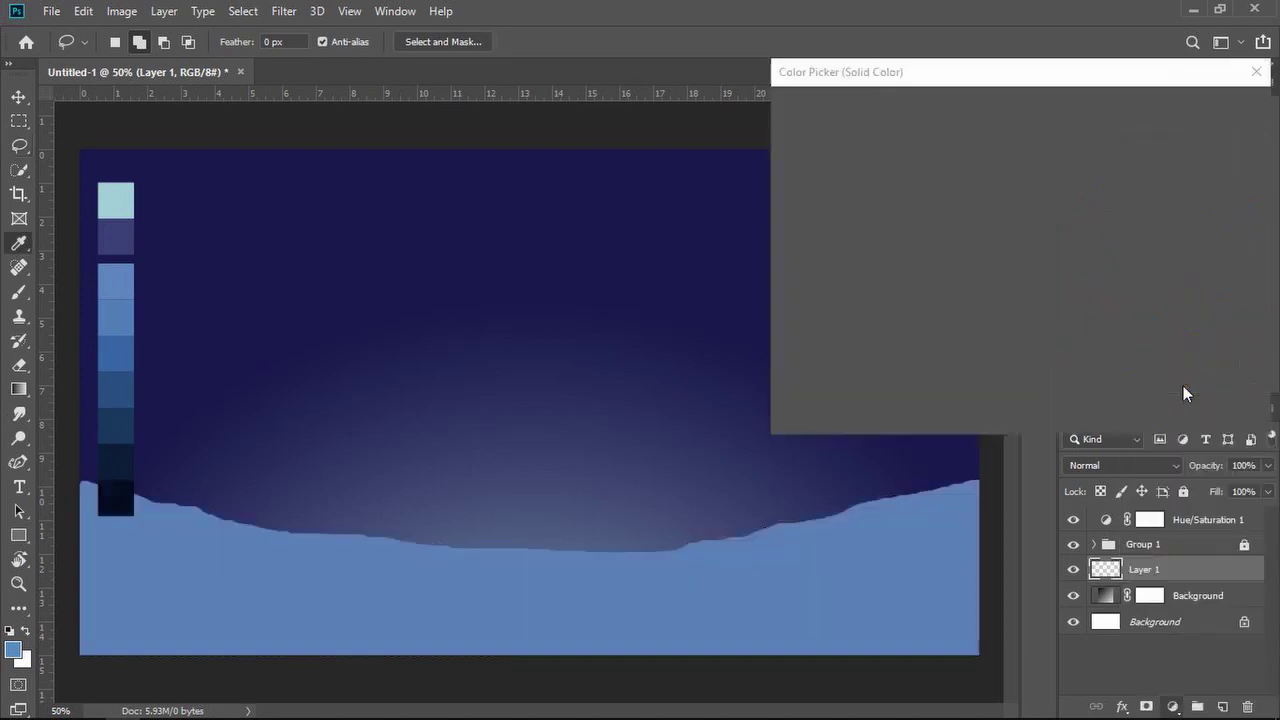
left_click(101, 284)
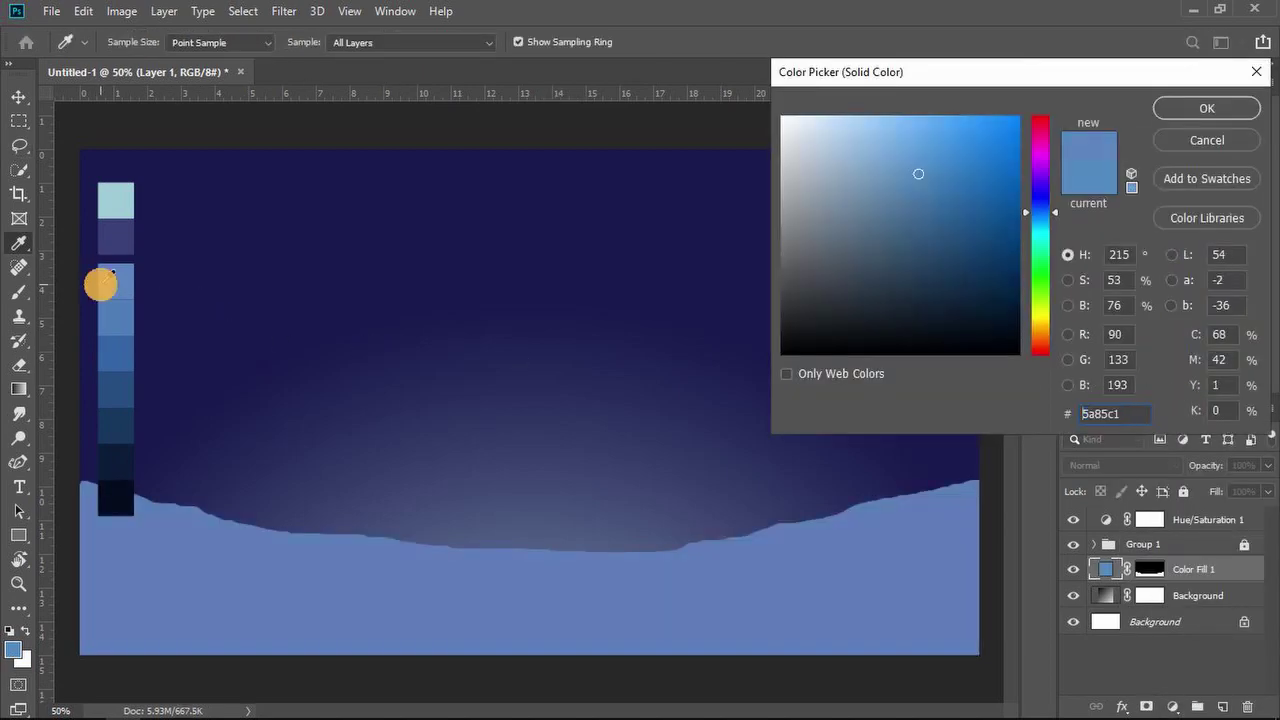
left_click(1222, 113)
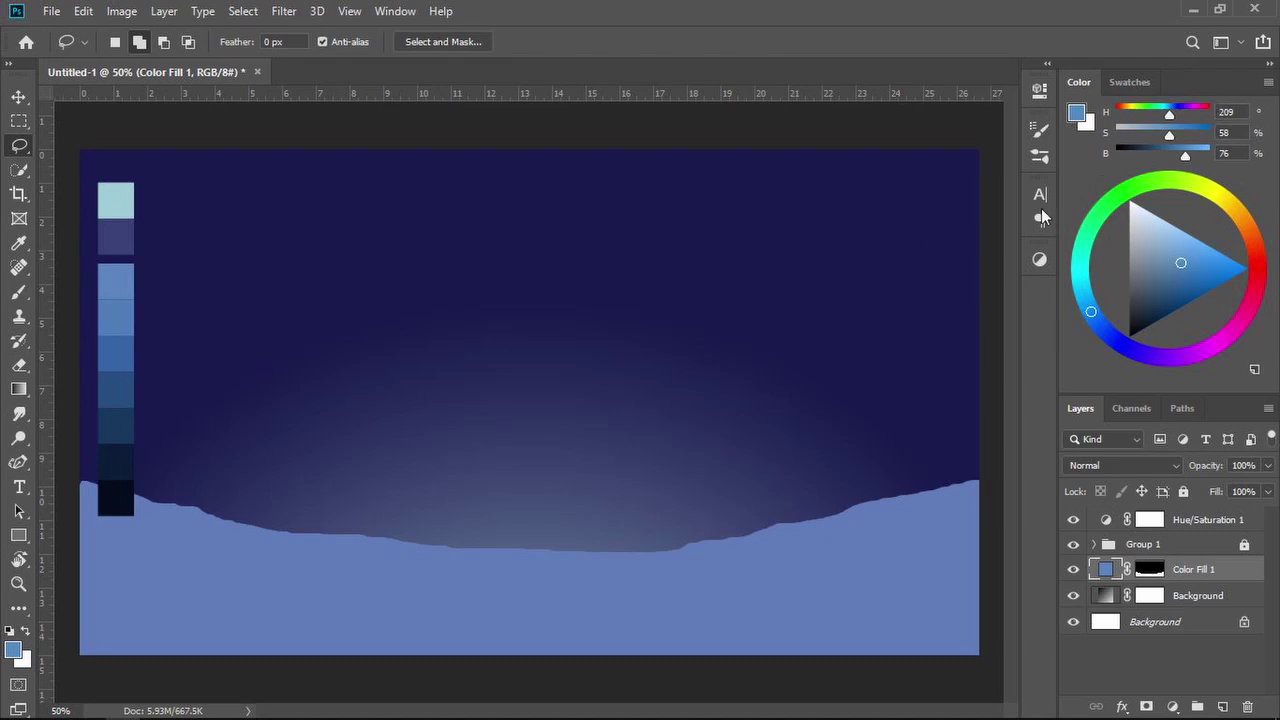
Lasso a second, lower hill on a new layer, fill it with the palette's second blue and move it up close beneath the first ridge.
left_click(18, 102)
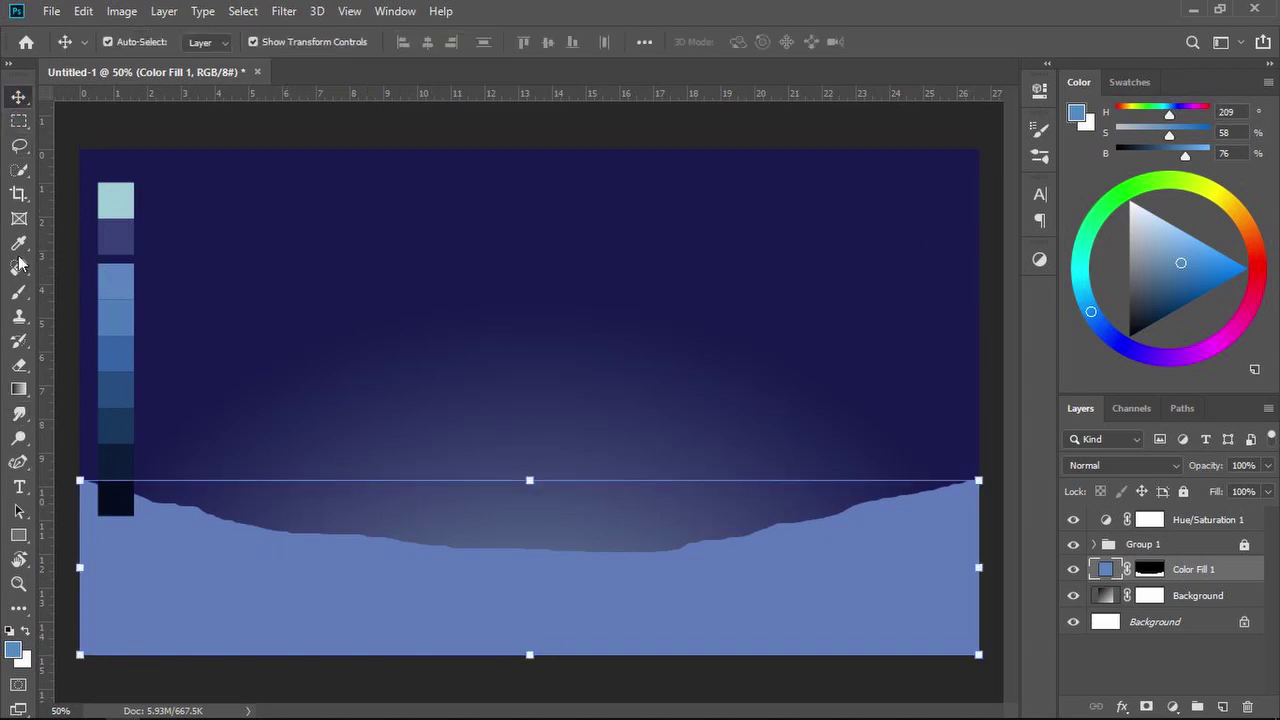
left_click(19, 145)
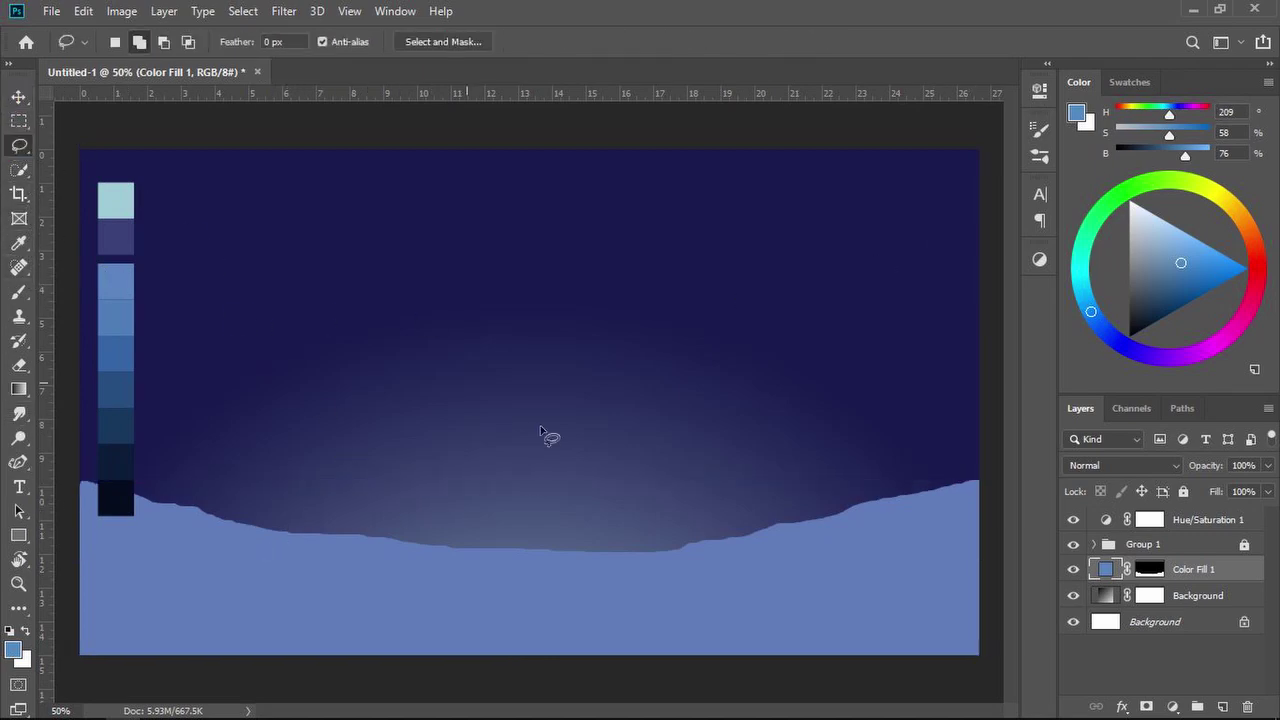
left_click(1221, 707)
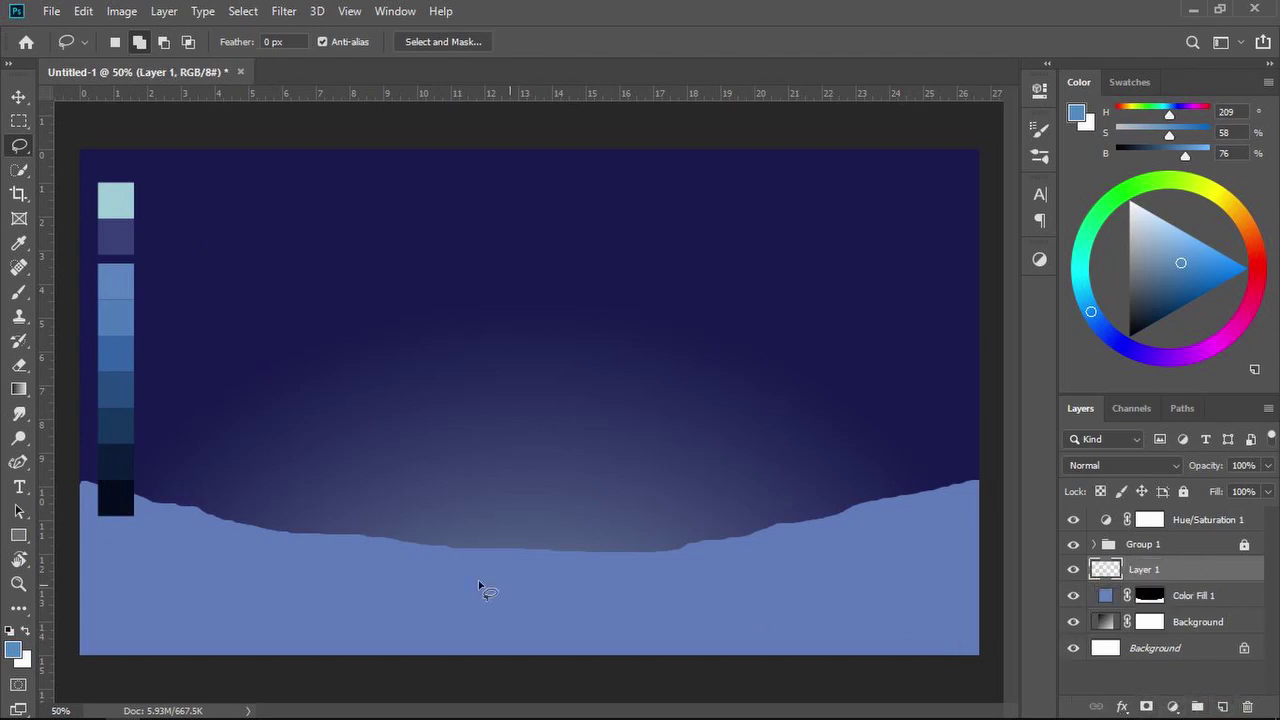
mouse_move(77, 535)
left_mouse_down()
mouse_move(203, 563)
mouse_move(657, 595)
mouse_move(929, 526)
mouse_move(993, 547)
mouse_move(1020, 663)
mouse_move(720, 686)
mouse_move(266, 686)
mouse_move(8, 652)
mouse_move(8, 530)
left_mouse_up()
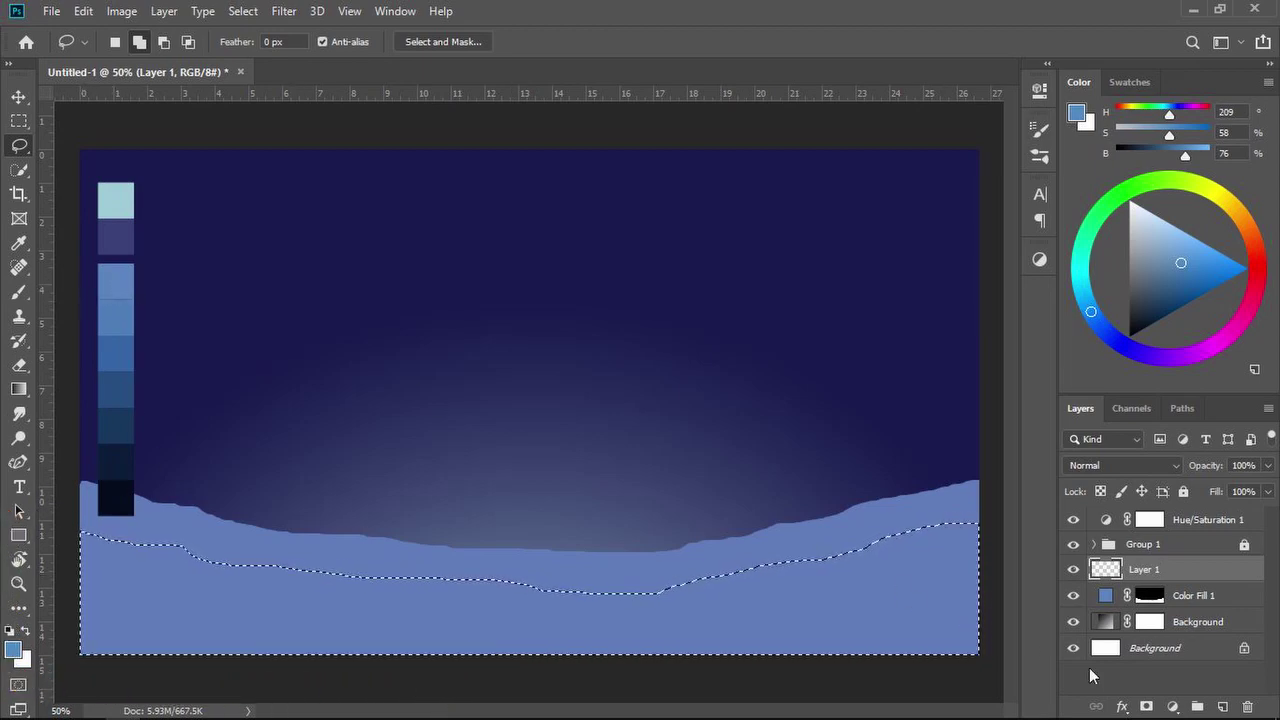
left_click(1172, 706)
left_click(1155, 372)
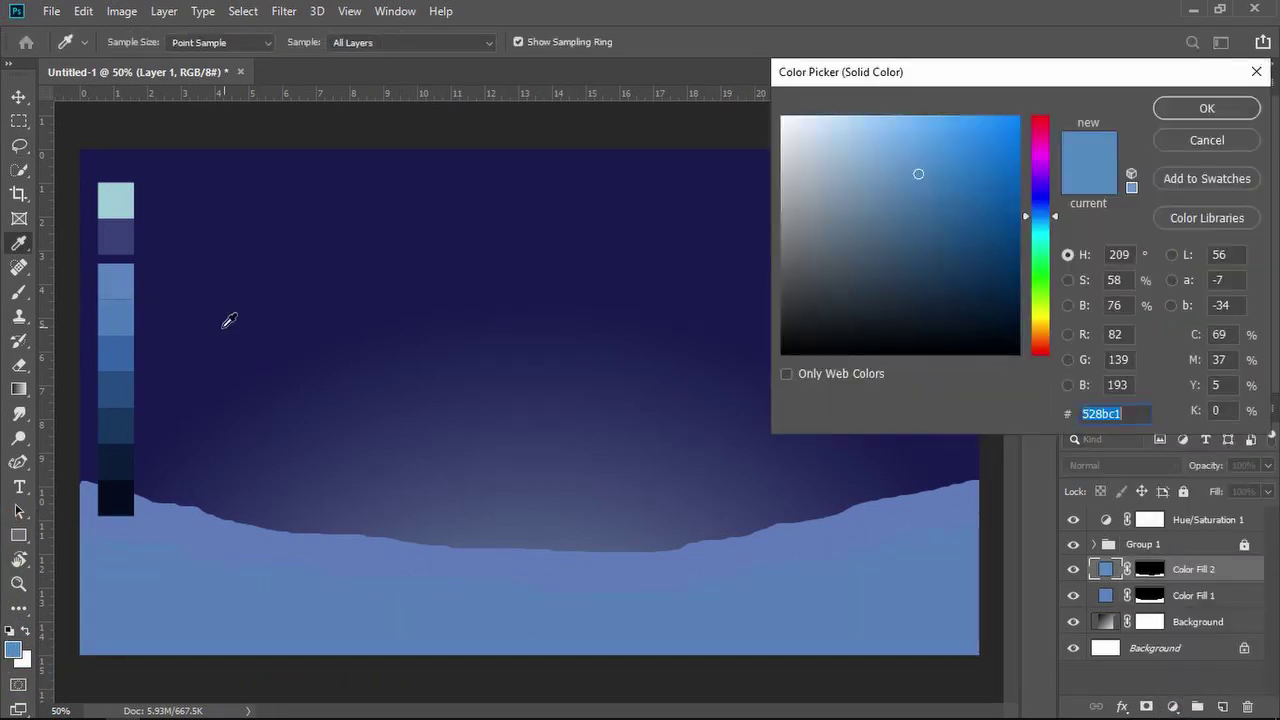
left_click(130, 308)
key("Return")
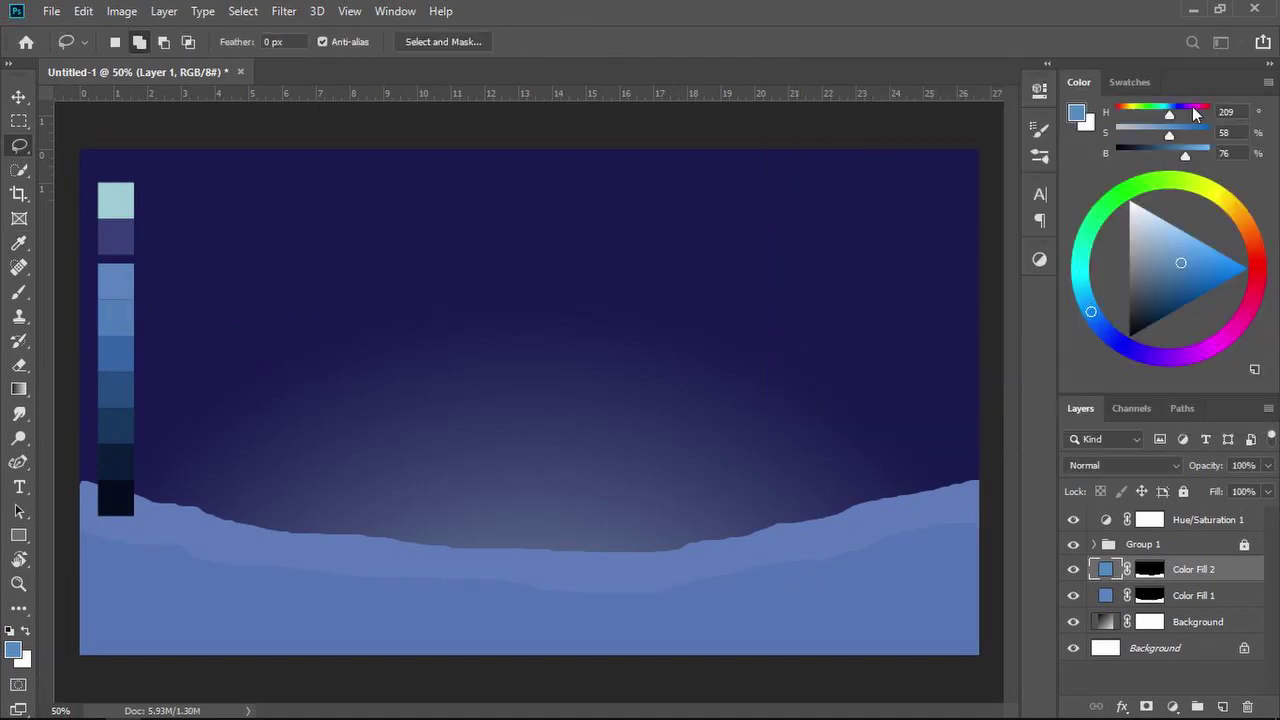
key("v")
left_click_drag(200, 554, 267, 597)
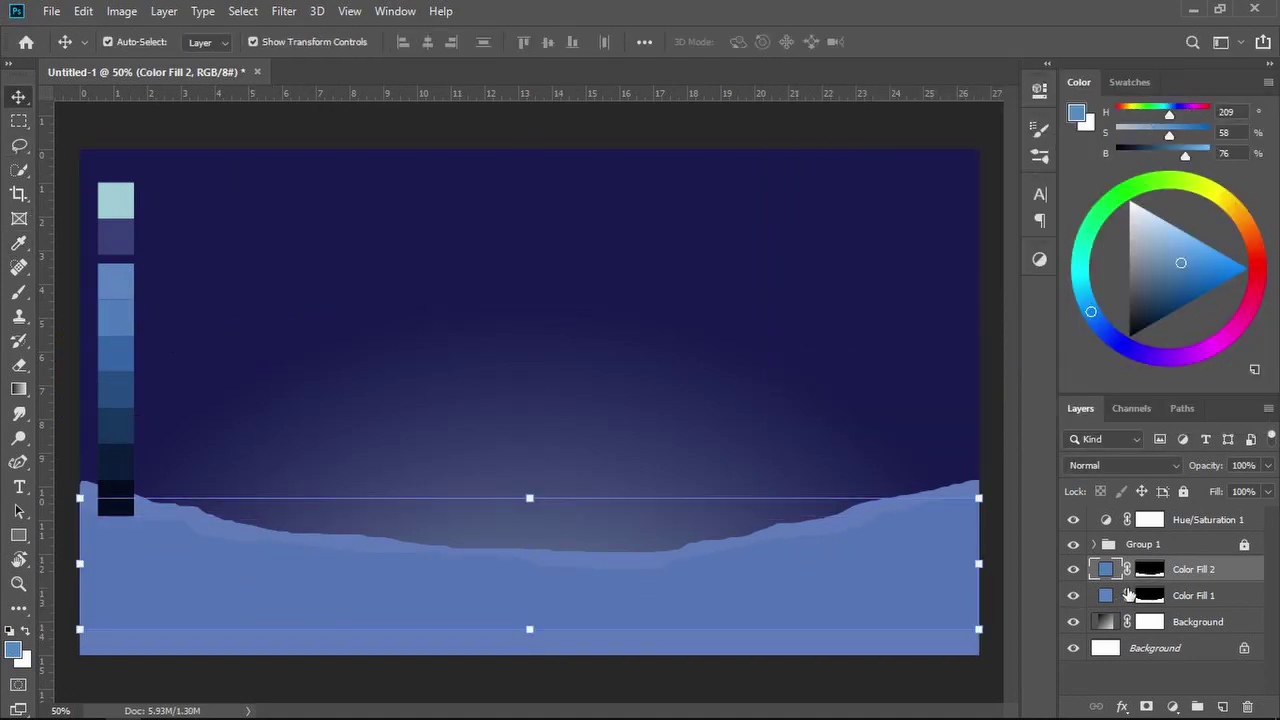
key("m")
left_click_drag(75, 605, 995, 665)
left_click(1172, 706)
left_click(1170, 375)
left_click(1204, 133)
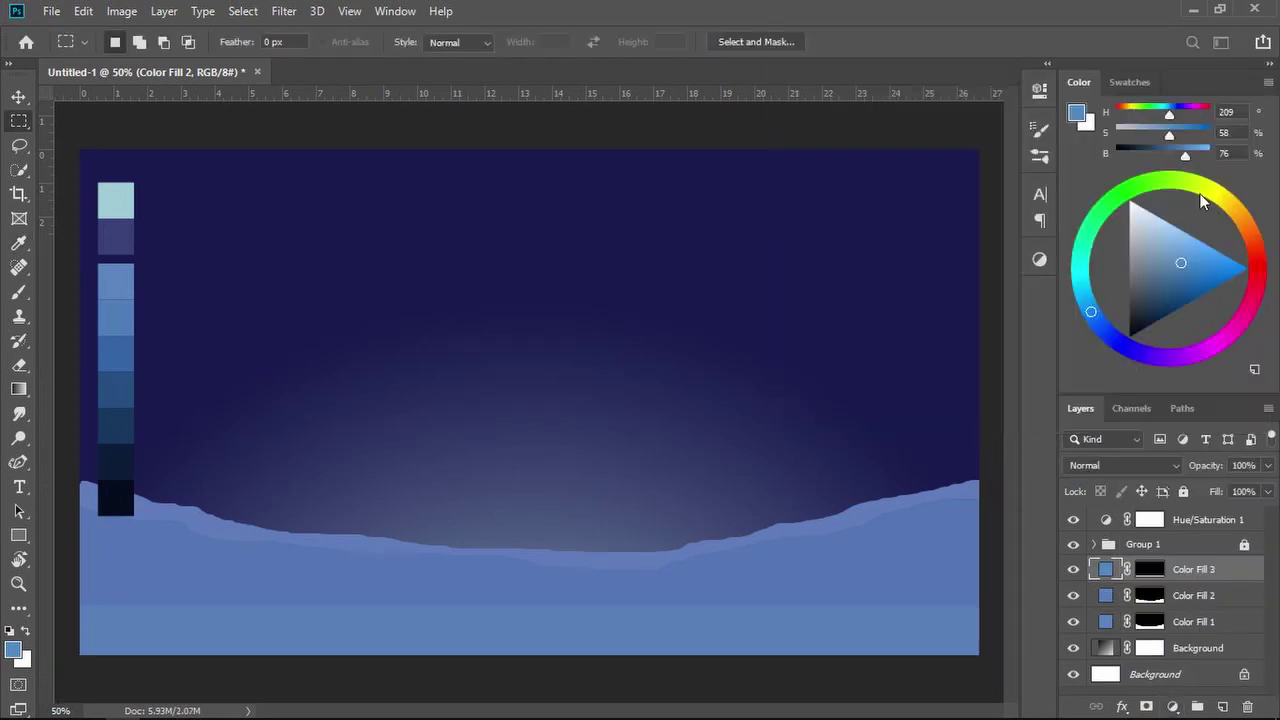
Paint black with a soft 90 px brush on the Color Fill 2 mask to fade out the second hill's lower part.
left_click(1149, 571)
key("b")
key("i")
key("b")
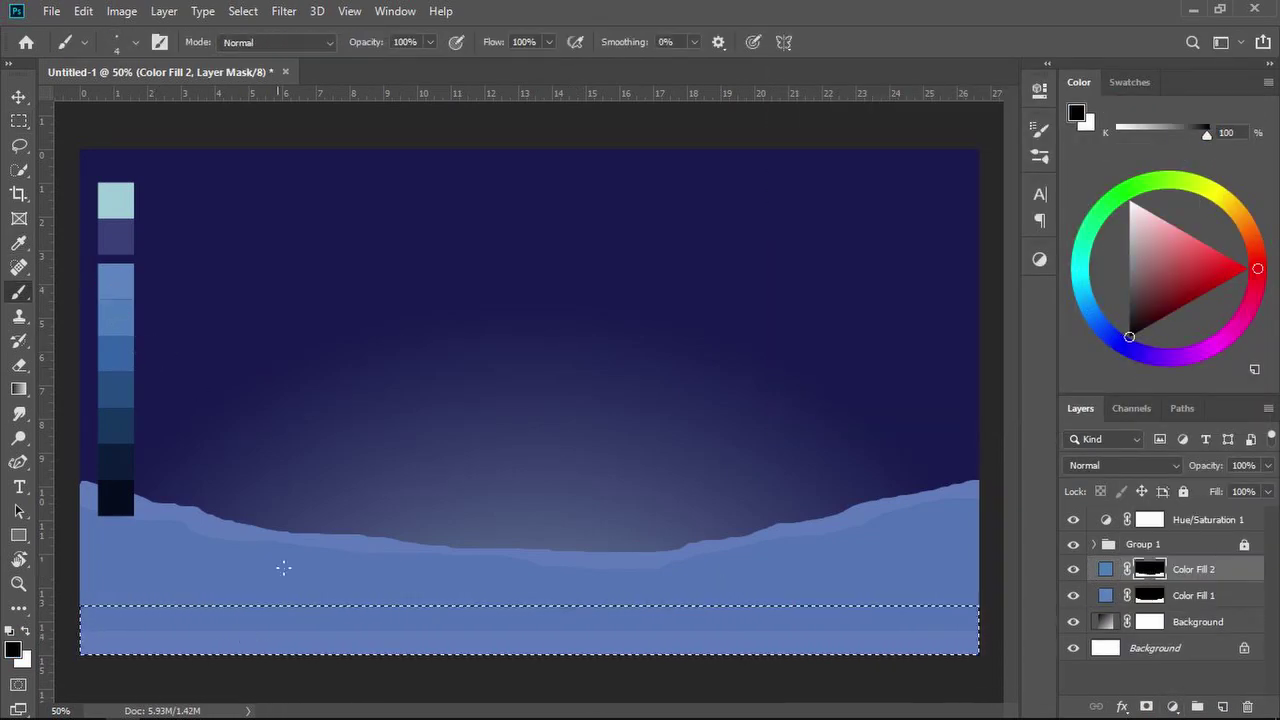
mouse_move(180, 634)
left_mouse_down()
mouse_move(474, 654)
mouse_move(1003, 647)
mouse_move(603, 623)
left_mouse_up()
key("ctrl+d")
mouse_move(538, 656)
left_mouse_down()
mouse_move(264, 633)
mouse_move(550, 650)
mouse_move(133, 657)
mouse_move(455, 596)
mouse_move(141, 647)
left_mouse_up()
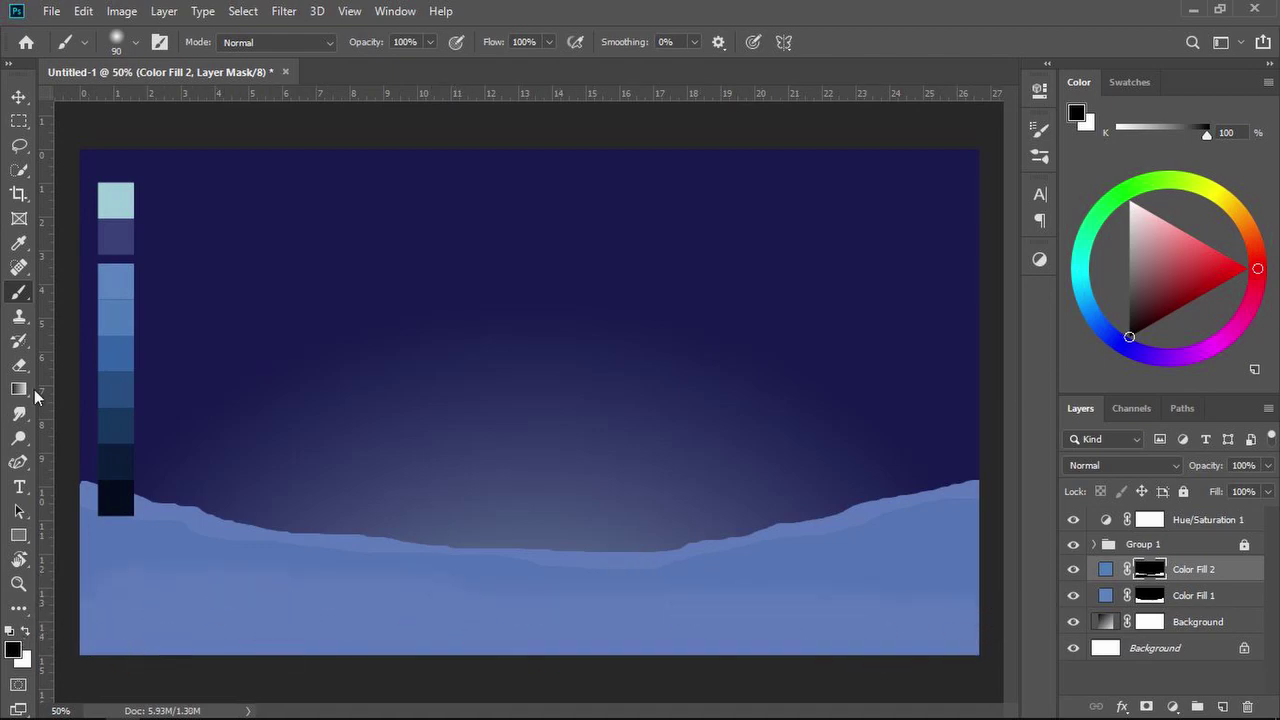
Hide and show the Color Fill 1 layer to check the faded lower edge of the second hill.
left_click(19, 97)
left_click(963, 648)
left_click(1149, 569)
left_click(991, 387)
left_click(1073, 596)
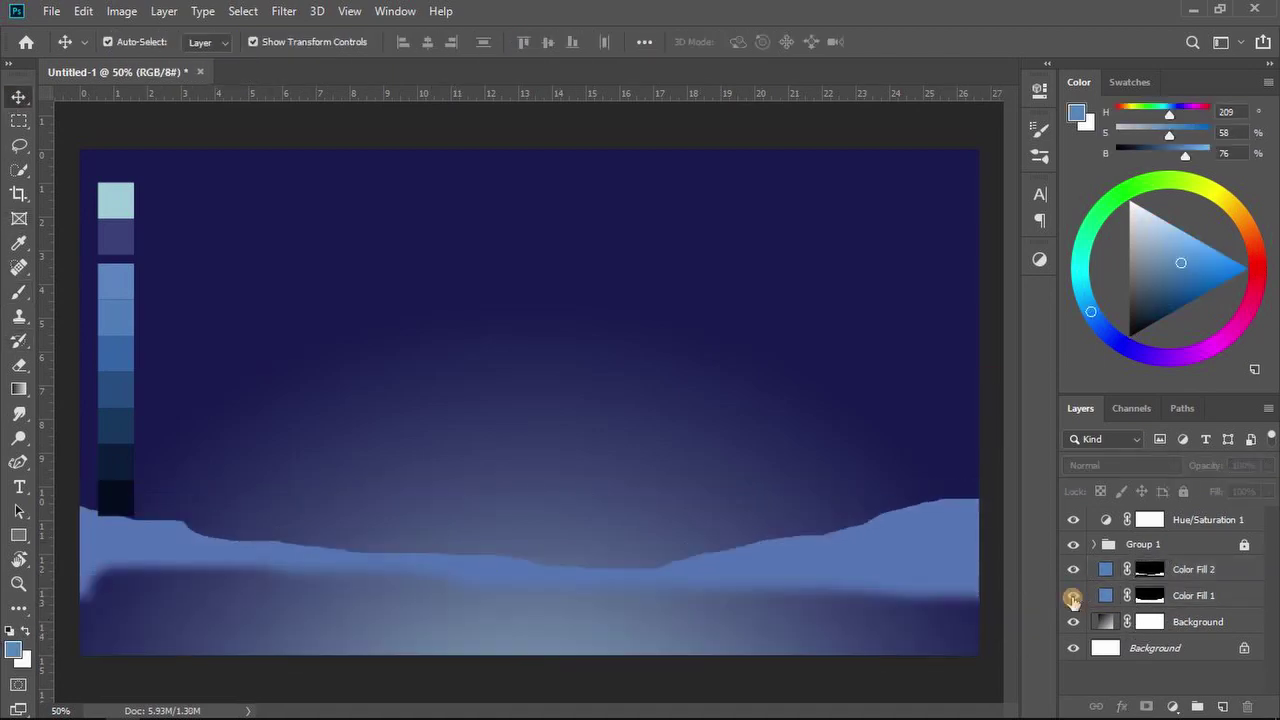
left_click(1073, 596)
Create a new layer and place it between the locked palette group and the second hill for another lasso shape.
left_click(19, 145)
left_click(1222, 706)
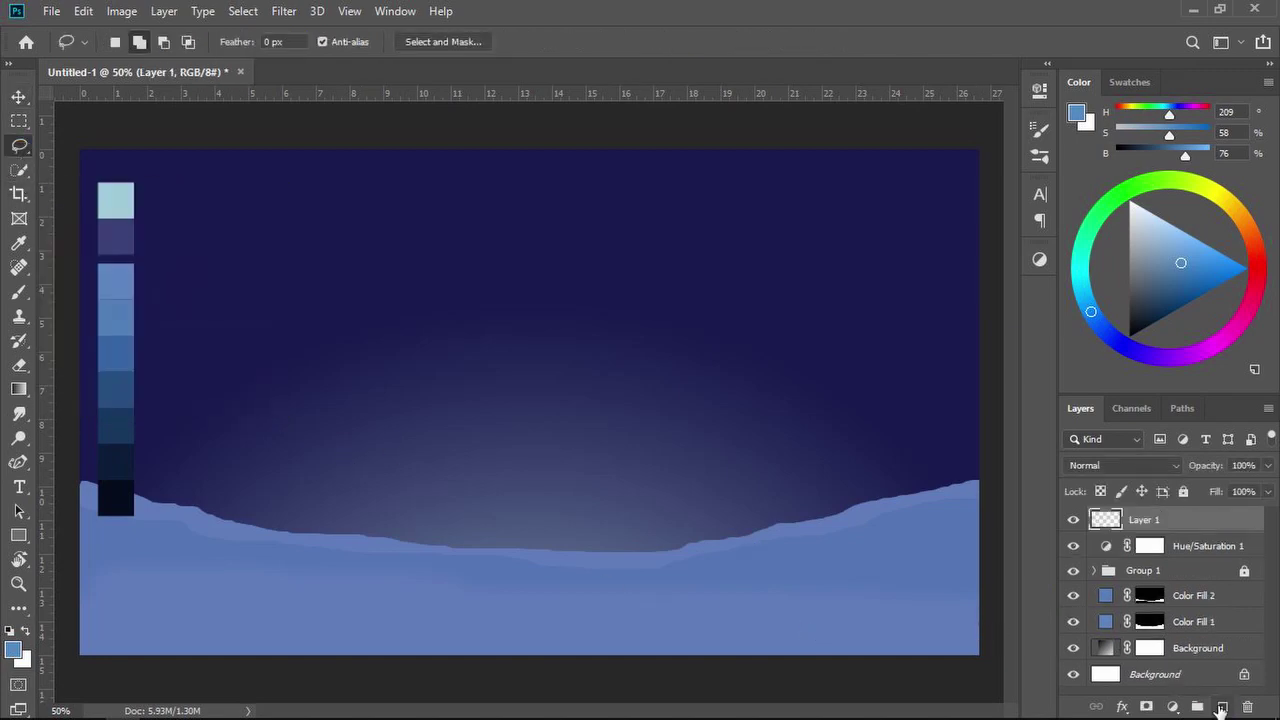
mouse_move(1140, 522)
left_mouse_down()
mouse_move(1168, 663)
mouse_move(1160, 593)
left_mouse_up()
left_click(1173, 706)
left_click(1160, 376)
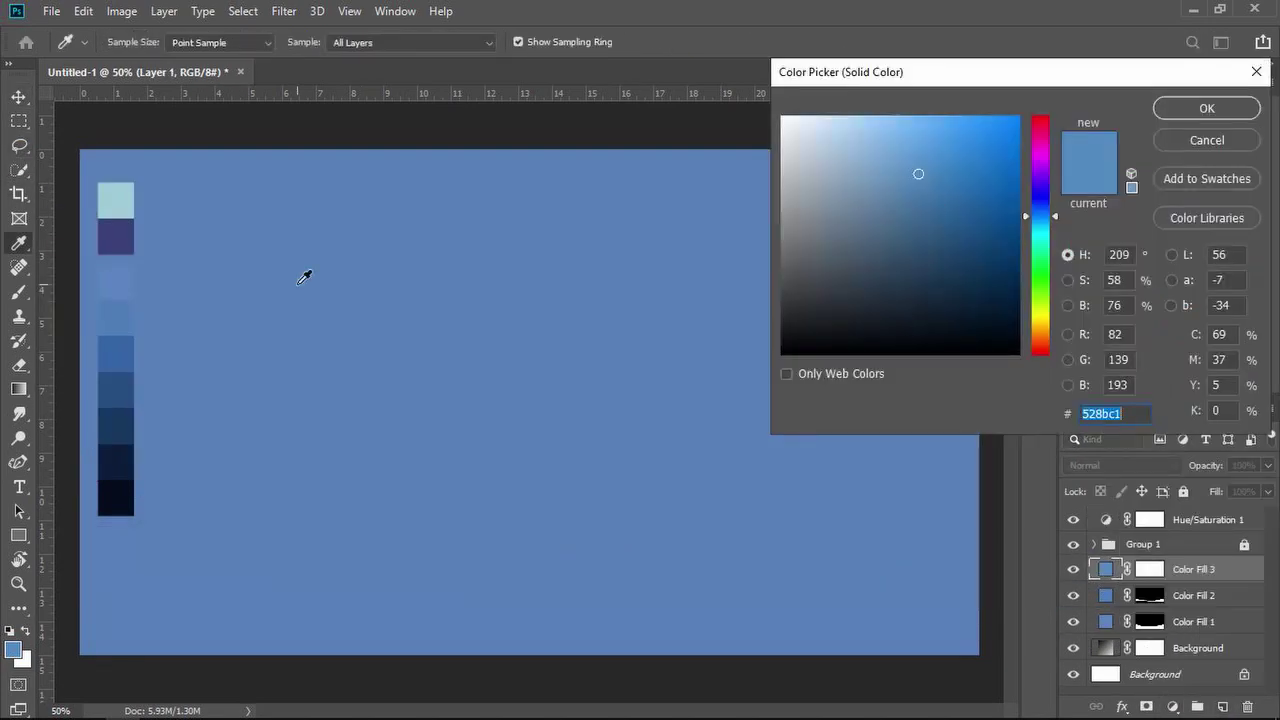
key("Escape")
Lasso a third hill with jagged peaks across the lower canvas and fill it with the palette's third blue.
mouse_move(82, 551)
left_mouse_down()
mouse_move(171, 543)
mouse_move(716, 588)
mouse_move(966, 577)
mouse_move(9, 591)
mouse_move(82, 551)
left_mouse_up()
left_click(1173, 706)
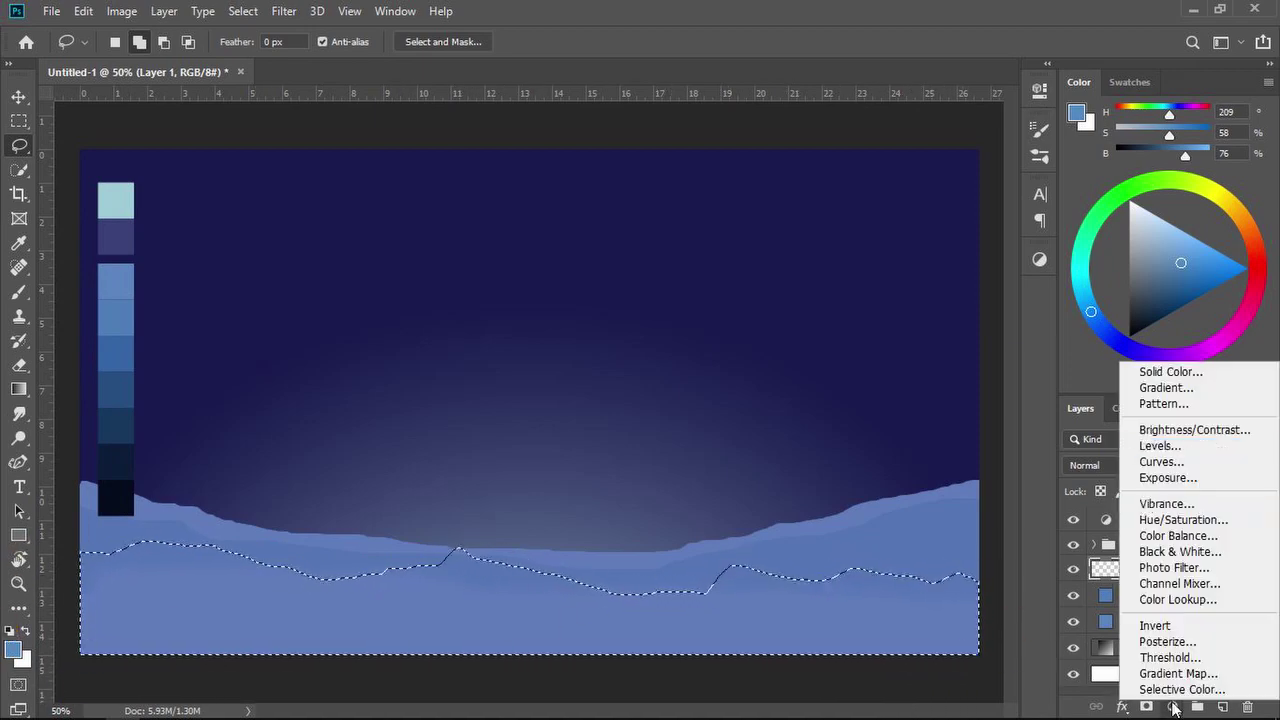
left_click(1170, 371)
left_click(108, 346)
left_click(1203, 106)
Select the three hill layers Color Fill 1 to 3 and move them up together by about 110 px.
key("v")
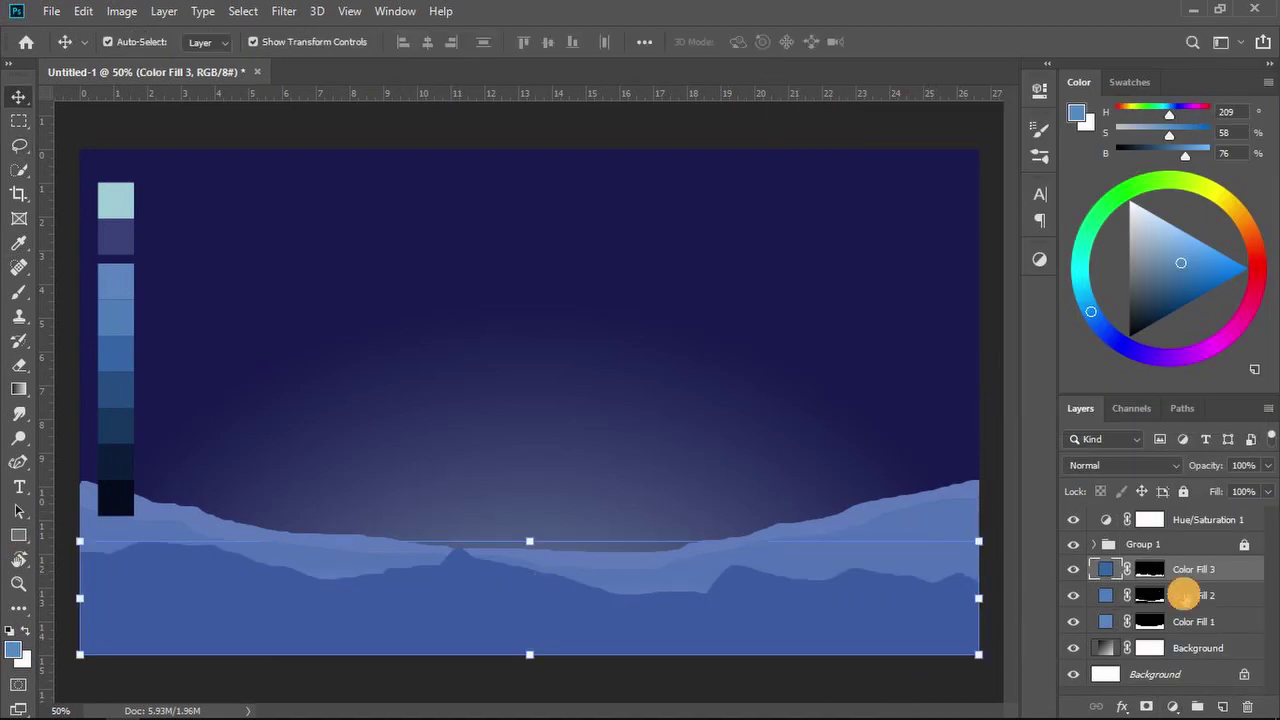
left_click(1184, 596, "ctrl")
left_click(1184, 615, "ctrl")
key("shift+Up")
key("shift+Up")
key("shift+Up")
key("shift+Up")
key("shift+Up")
key("shift+Up")
key("shift+Up")
key("shift+Up")
key("shift+Up")
key("shift+Up")
key("shift+Up")
Lasso a fourth hill on a new layer above Color Fill 3 and fill it with the palette's fourth blue 254e82.
left_click(1188, 571)
left_click(1221, 707)
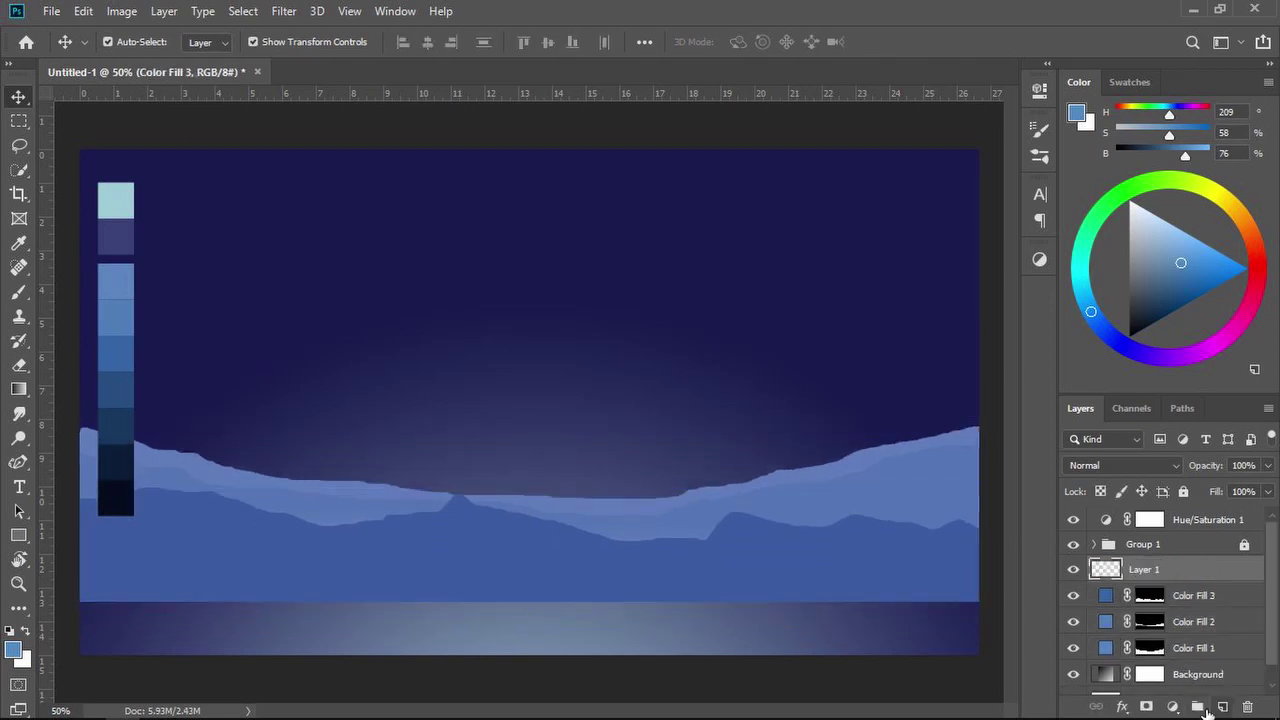
key("l")
mouse_move(82, 527)
left_mouse_down()
mouse_move(131, 546)
mouse_move(486, 534)
mouse_move(752, 562)
mouse_move(994, 663)
mouse_move(37, 526)
left_mouse_up()
left_click(1172, 707)
left_click(1180, 371)
left_click(123, 399)
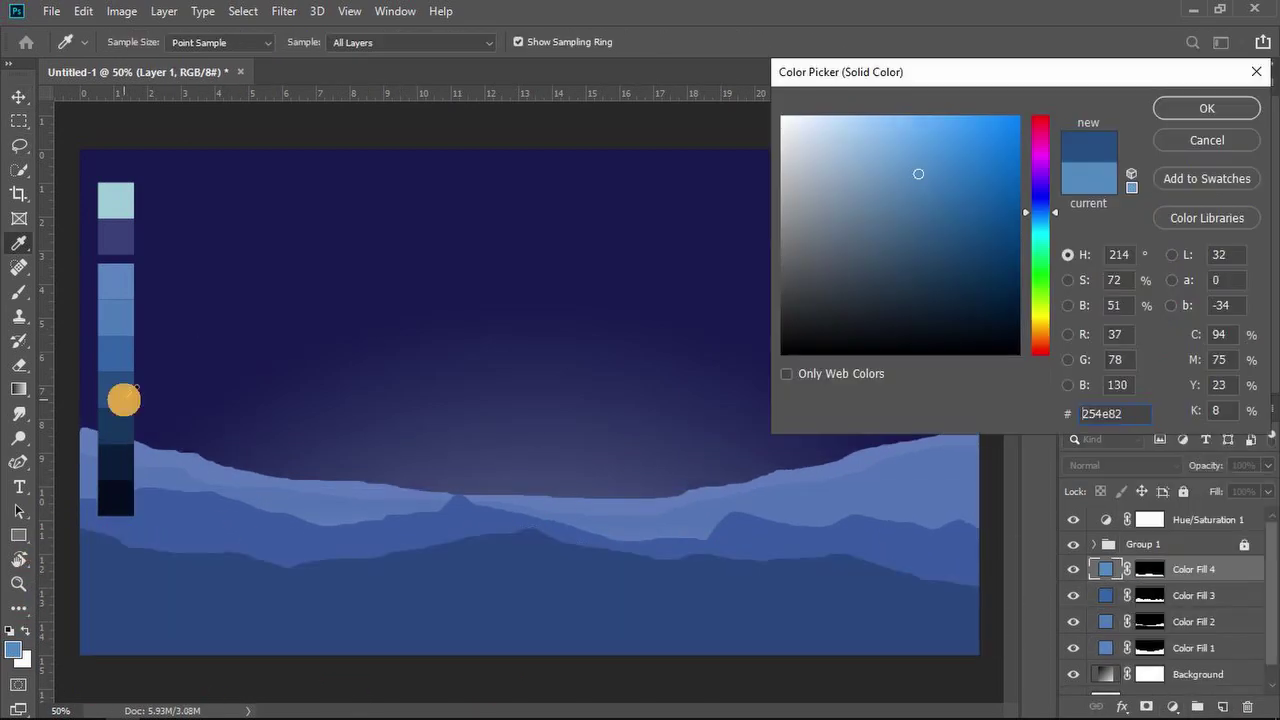
left_click(1206, 108)
Lasso a fifth, lower hill on a new layer and fill it with the palette's fifth, dark blue.
left_click(1221, 707)
mouse_move(74, 557)
left_mouse_down()
mouse_move(603, 589)
mouse_move(1006, 634)
mouse_move(160, 700)
left_mouse_up()
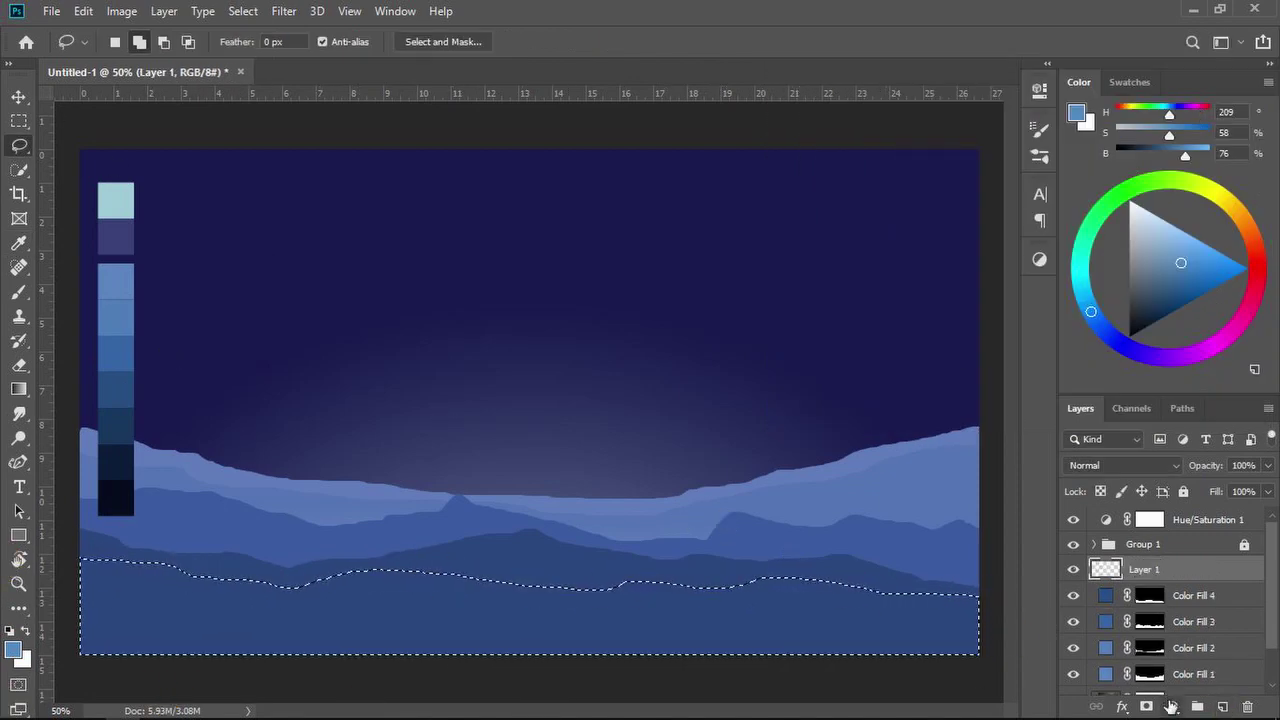
left_click(1172, 707)
left_click(1180, 371)
left_click(123, 424)
left_click(1206, 108)
Spread out the two rearmost hills by moving the back one up about 80 px and the second about 50 px.
key("v")
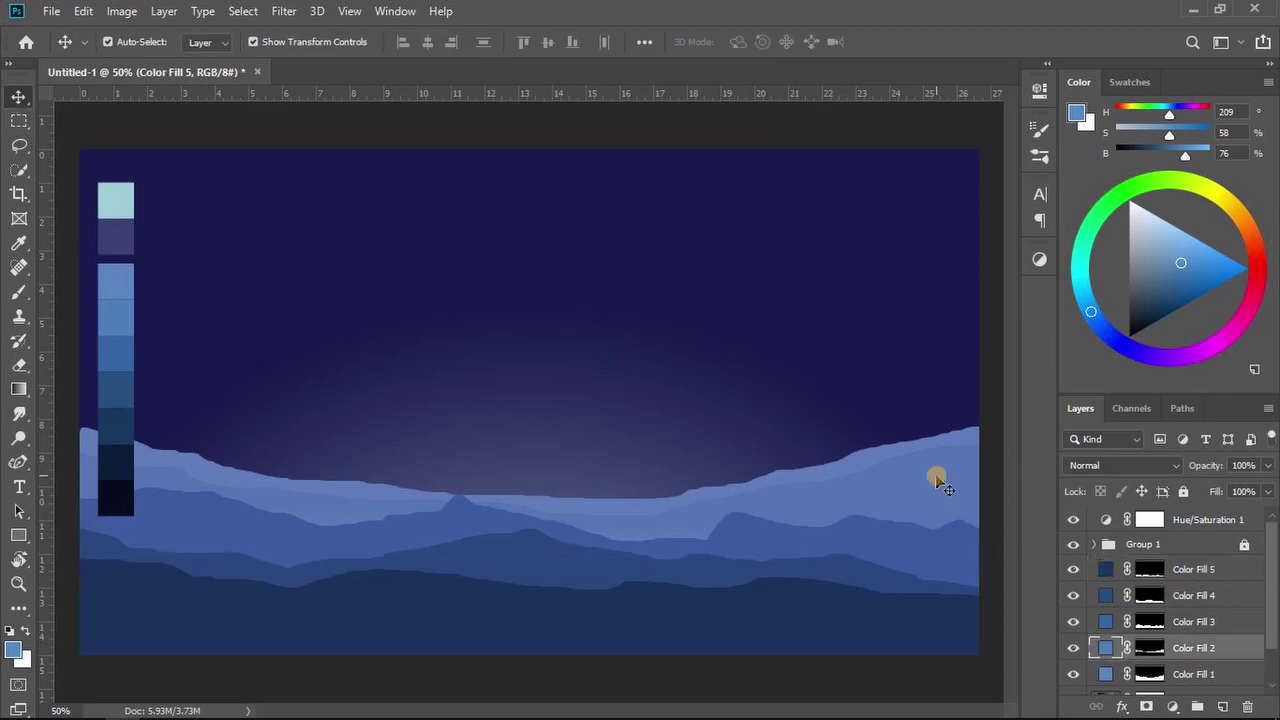
key("shift+Up")
key("shift+Up")
left_click(862, 459)
key("shift+Up")
key("shift+Up")
key("shift+Up")
key("shift+Up")
key("shift+Up")
key("shift+Up")
key("shift+Up")
key("shift+Up")
left_click(899, 489)
key("shift+Up")
key("shift+Up")
key("shift+Up")
Move the third hill up about 10 px and raise the fourth hill so it covers more of the third.
left_click(954, 570)
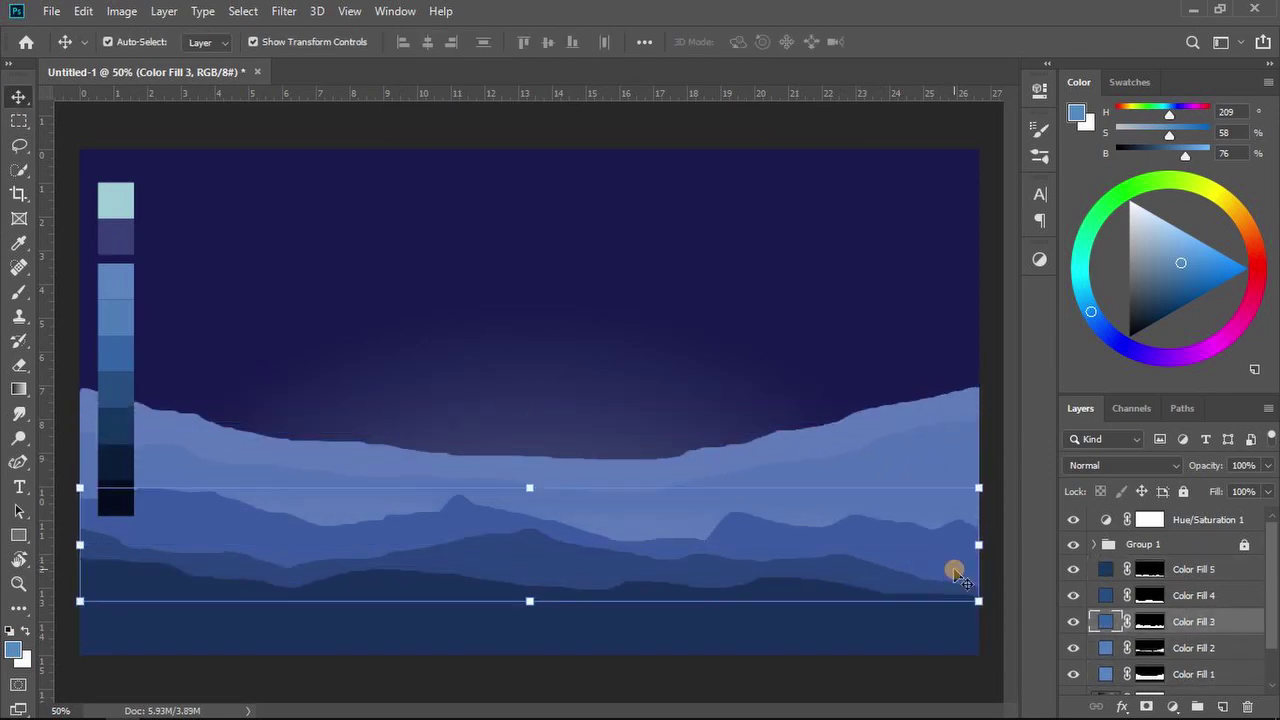
key("shift+Up")
left_click(735, 577)
key("shift+Up")
key("shift+Up")
key("shift+Up")
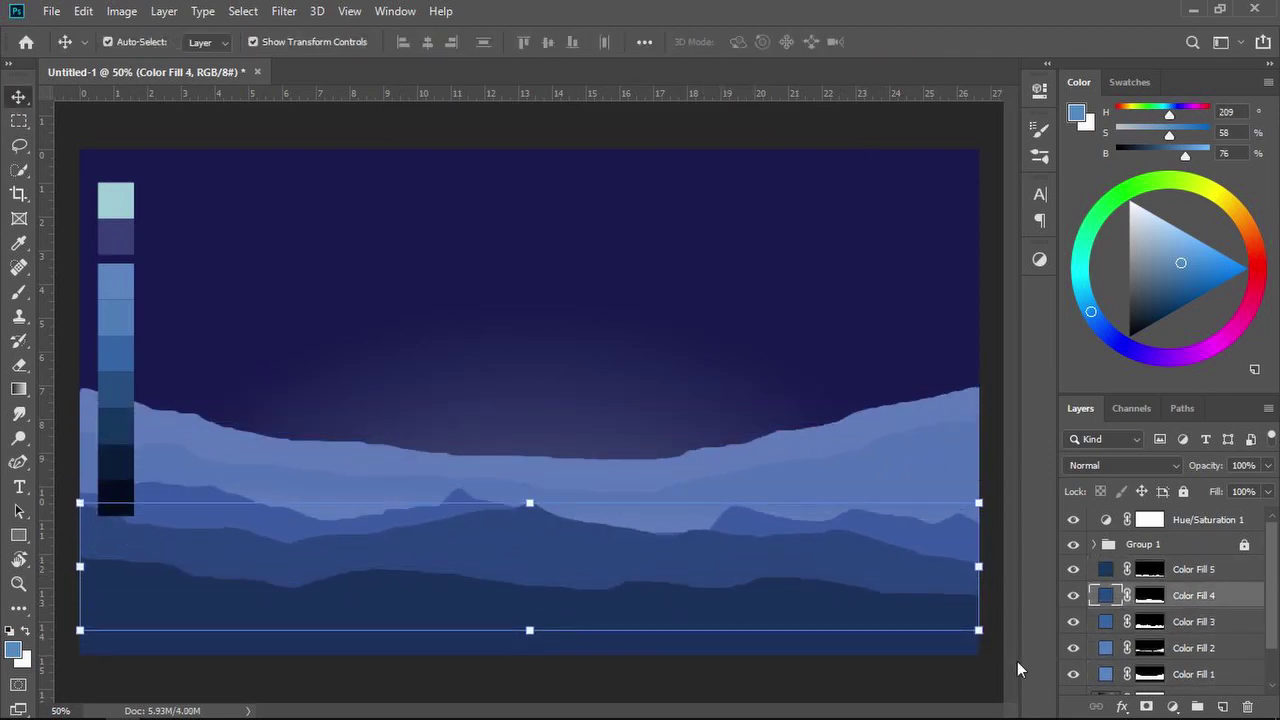
Move the fifth hill, Color Fill 5, up about 70 px.
left_click(960, 645)
key("shift+Up")
key("shift+Up")
key("shift+Up")
key("shift+Up")
key("shift+Up")
key("shift+Up")
key("shift+Up")
Create a new layer and place it directly below the palette group, above the fifth hill.
left_click(955, 660)
left_click(1222, 707)
key("ctrl+z")
left_click(1154, 552)
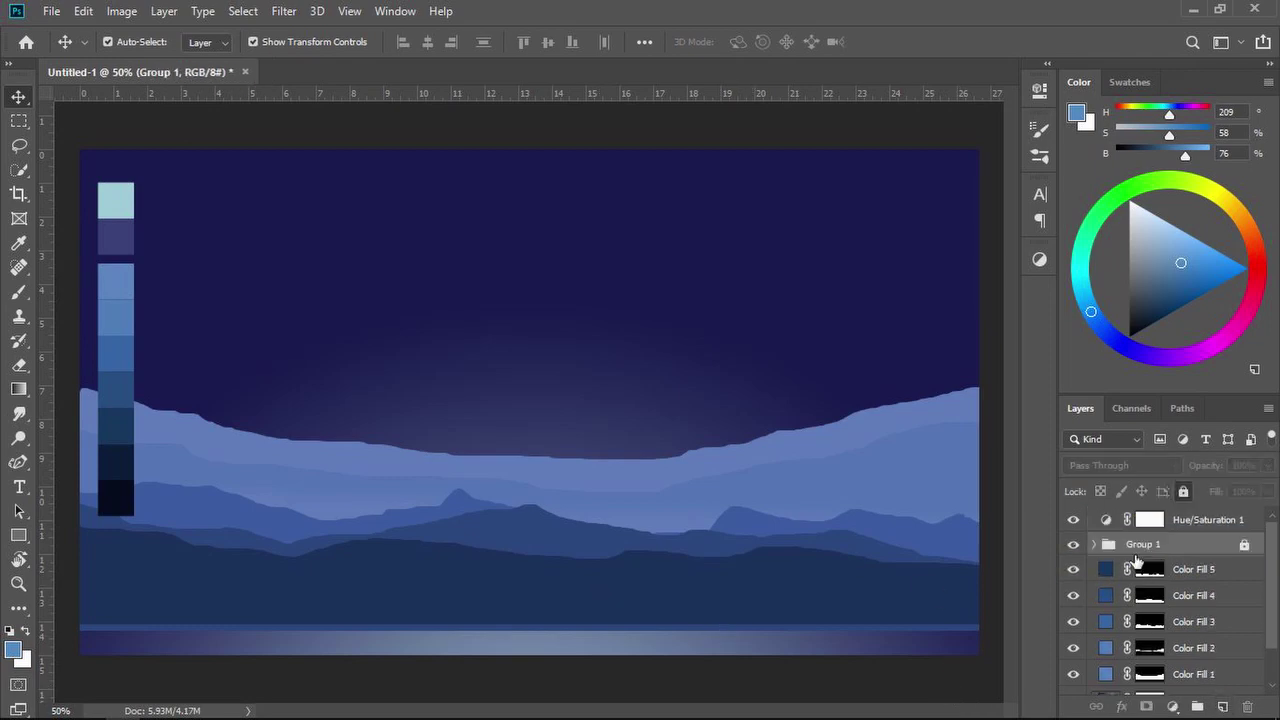
key("ctrl+z")
left_click_drag(1112, 521, 1104, 578)
Lasso a sixth hill reaching down to the canvas's bottom edge and fill it with the palette's sixth, dark navy color.
mouse_move(75, 575)
left_mouse_down()
mouse_move(803, 577)
mouse_move(605, 682)
mouse_move(54, 615)
left_mouse_up()
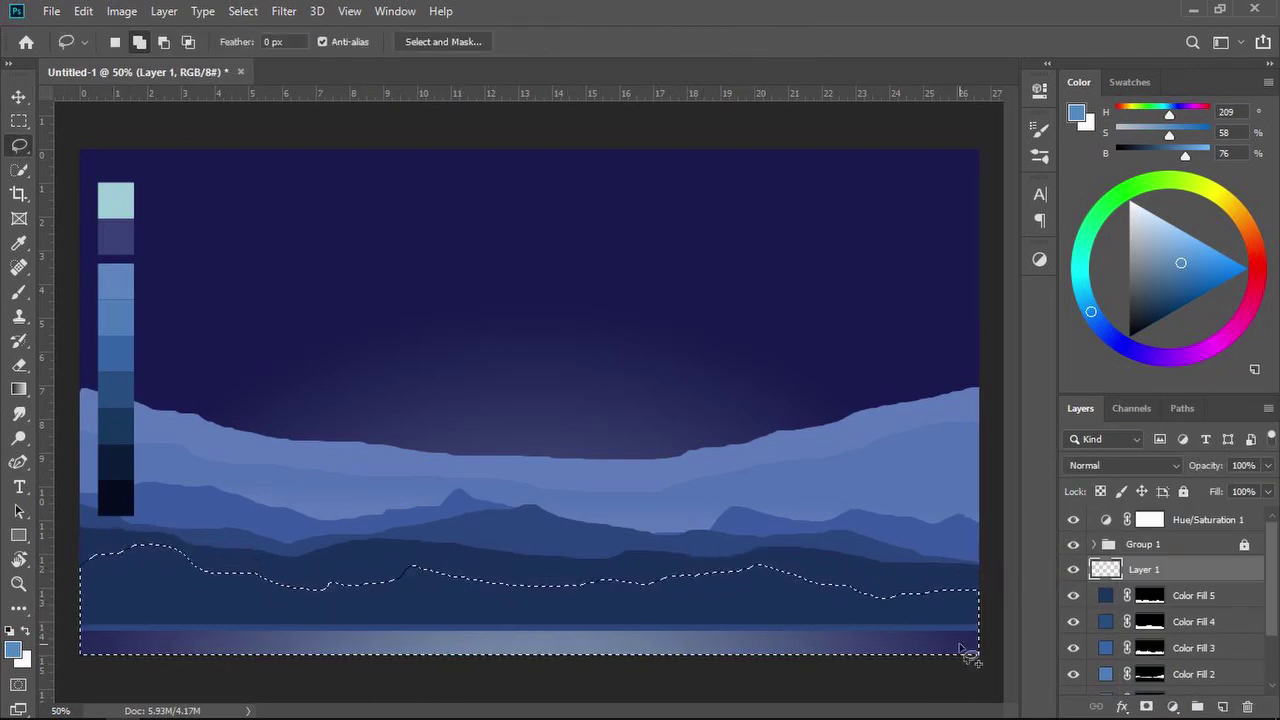
left_click(1173, 707)
left_click(1151, 378)
left_click(122, 435)
left_click(120, 461)
left_click(1207, 108)
Lasso a foreground hill with high sides and a low middle on a new layer, and fill it with the darkest palette color 050c1e.
key("l")
left_click(1222, 707)
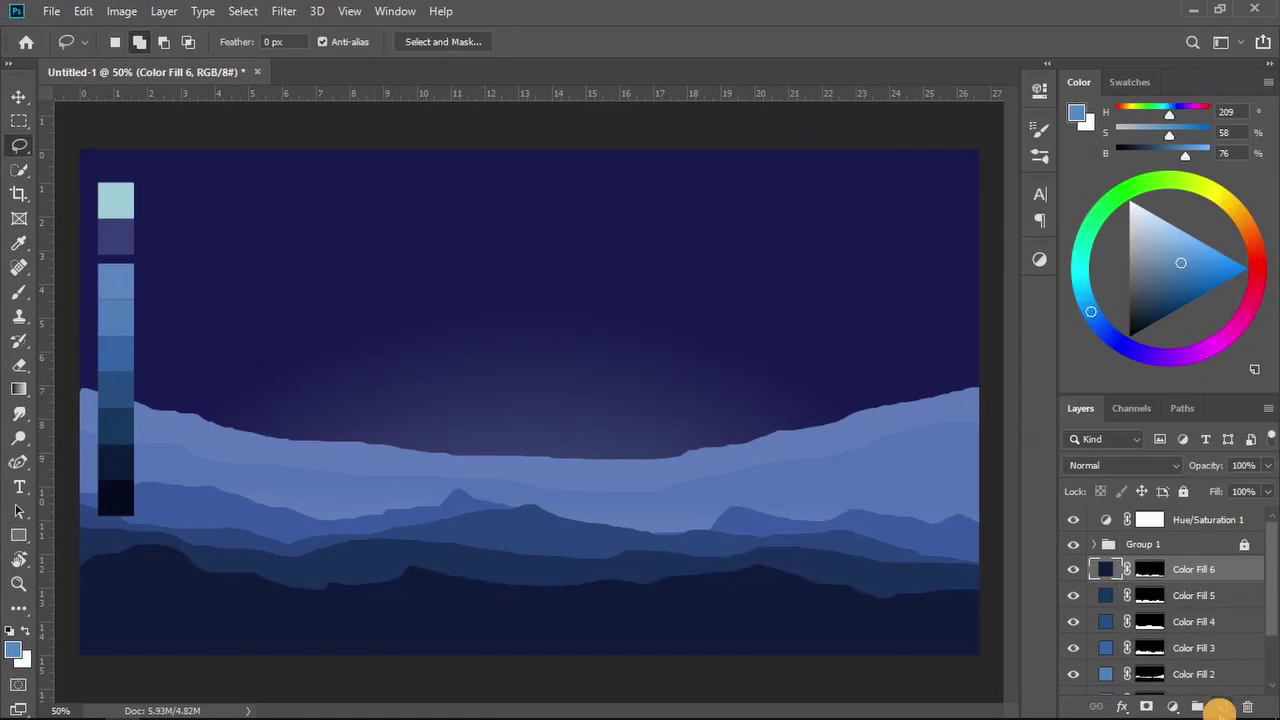
mouse_move(72, 509)
left_mouse_down()
mouse_move(340, 629)
mouse_move(686, 634)
mouse_move(994, 583)
mouse_move(45, 515)
left_mouse_up()
left_click(1173, 707)
left_click(1151, 378)
left_click(128, 505)
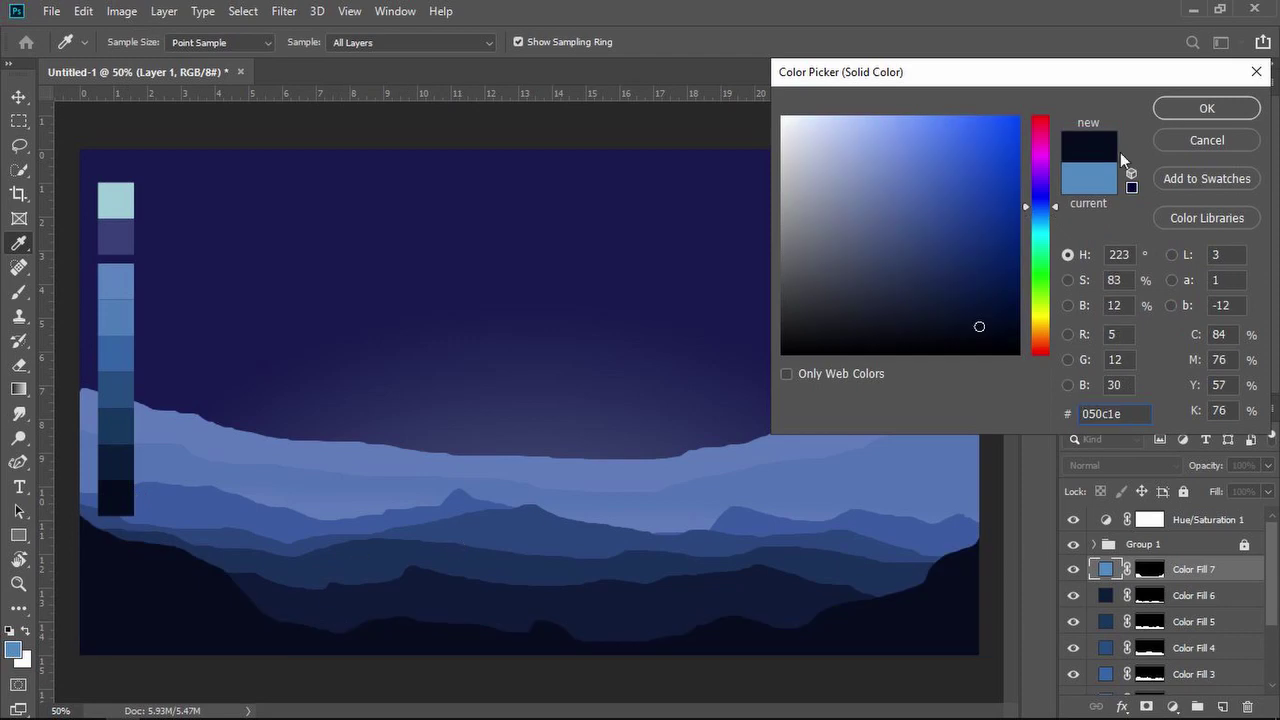
left_click(1207, 108)
Move the third hill slightly up and the rearmost hill slightly down to even out the spacing between the ridges.
key("v")
left_click(455, 510)
left_click_drag(454, 504, 456, 493)
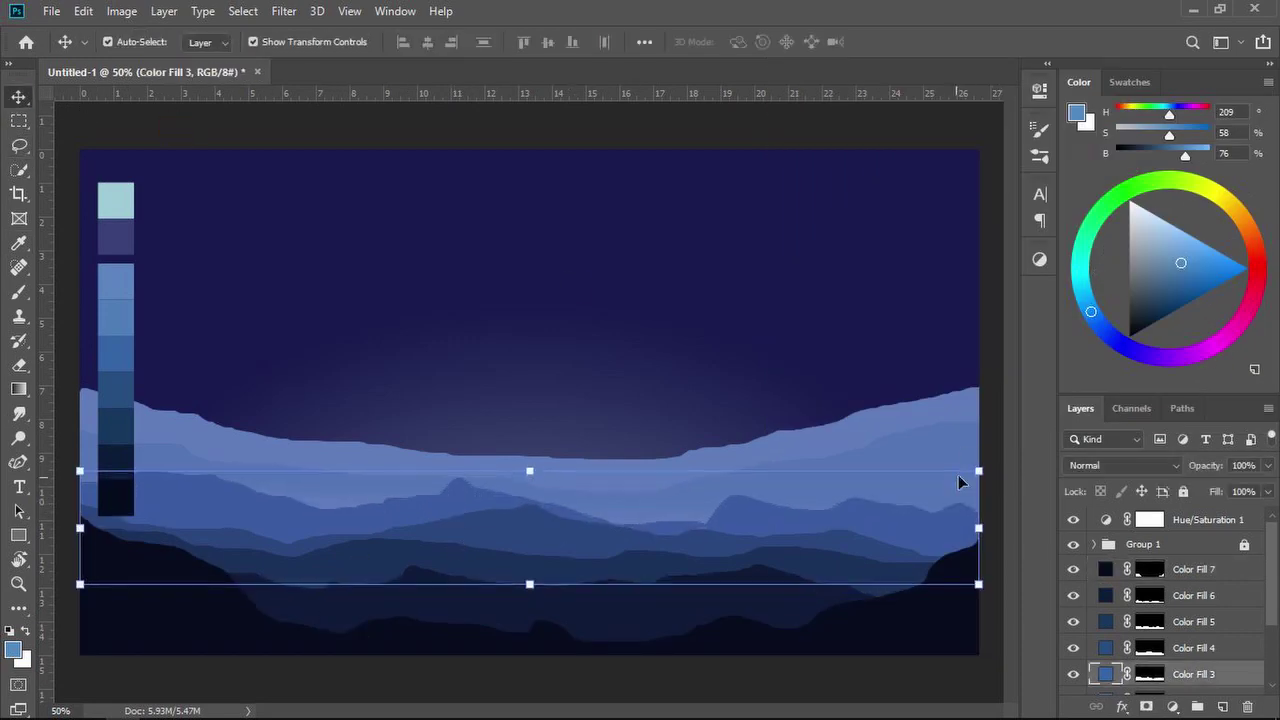
left_click(987, 377)
left_click_drag(607, 463, 611, 472)
Flip the rearmost hill, Color Fill 1, horizontally.
right_click(623, 476)
key("Escape")
key("ctrl+t")
right_click(597, 475)
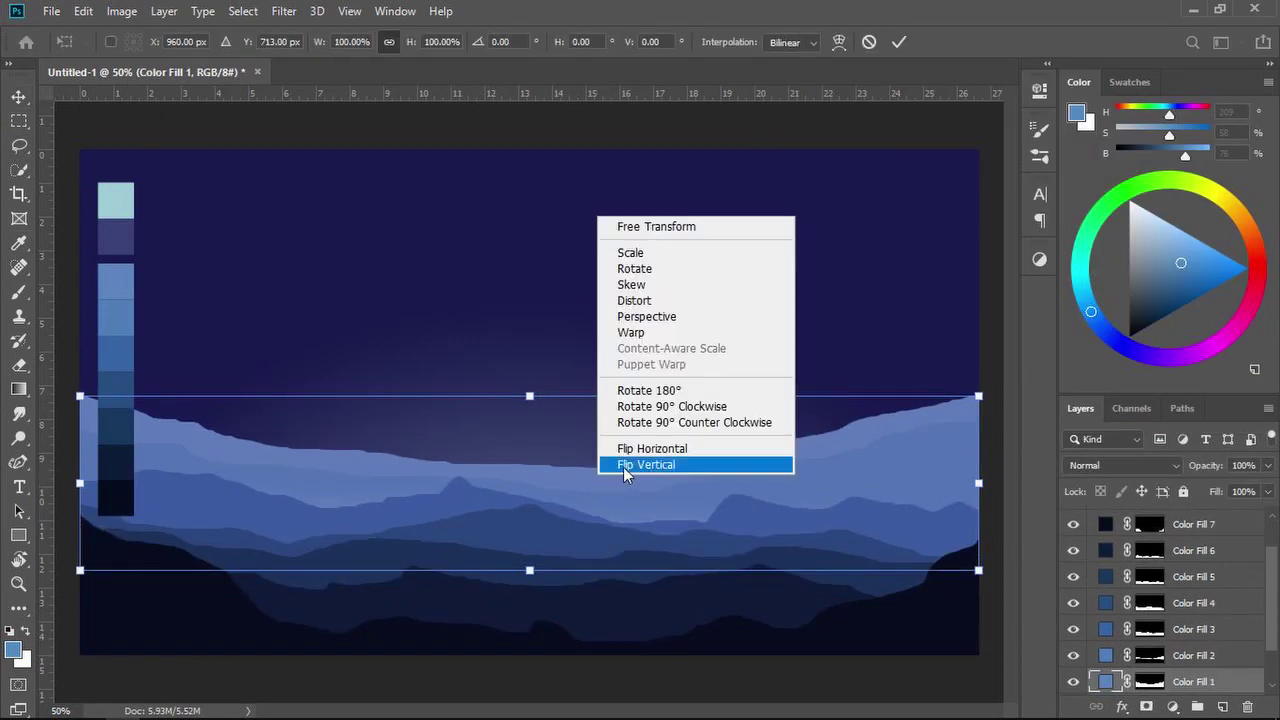
left_click(640, 449)
key("Return")
Draw a circle about 488 px in diameter with the Ellipse tool, directly above the gradient Background layer and behind the hills.
left_click(996, 294)
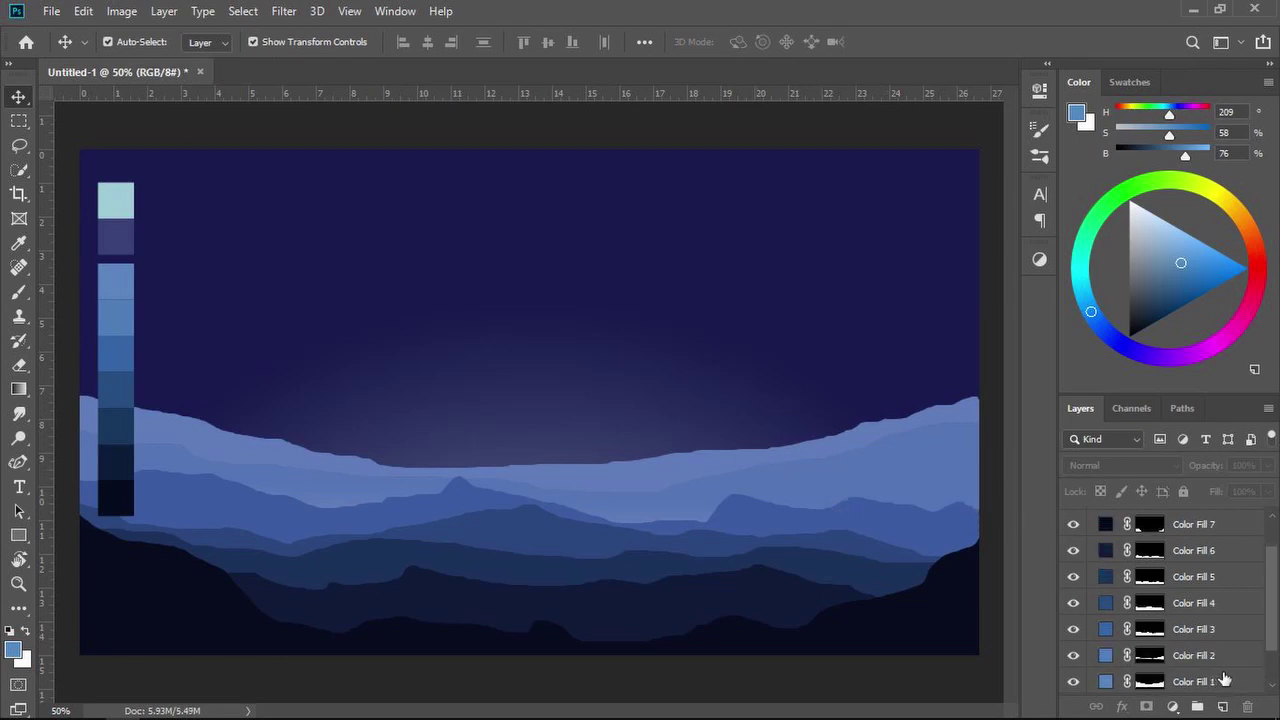
scroll(1225, 679, "down", 1)
left_click(1215, 657)
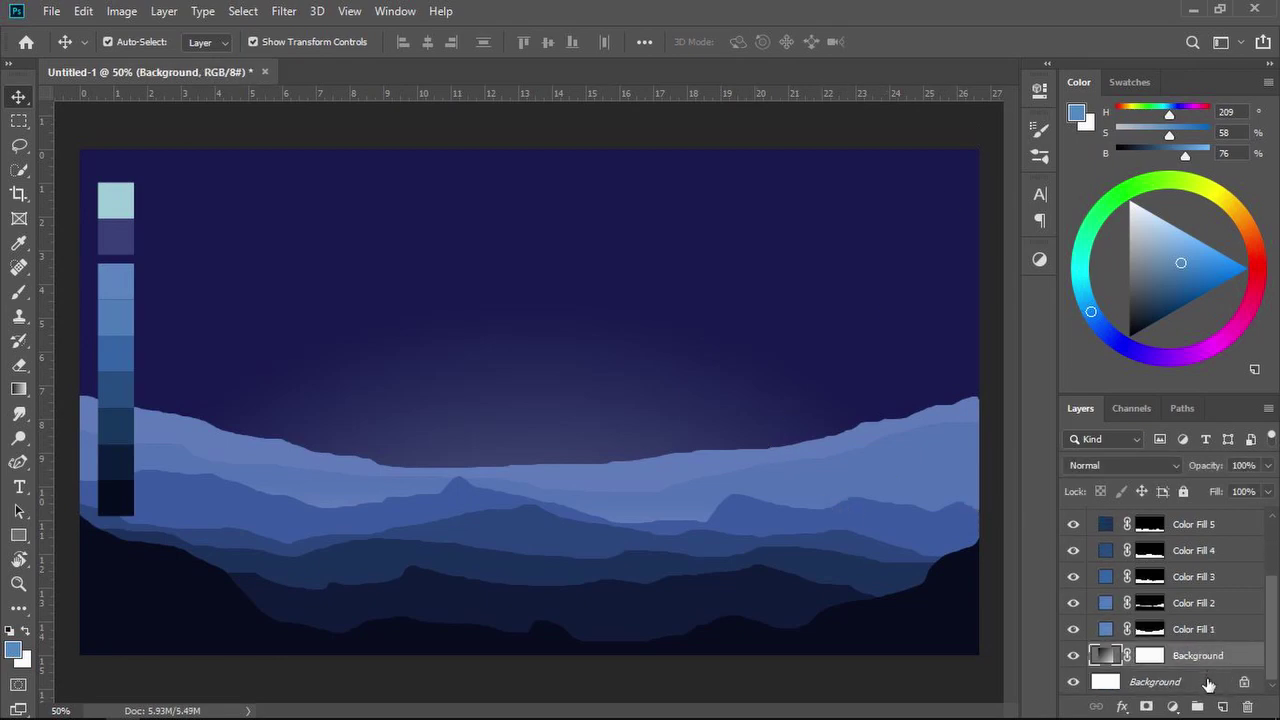
left_click(14, 534)
left_click(98, 575)
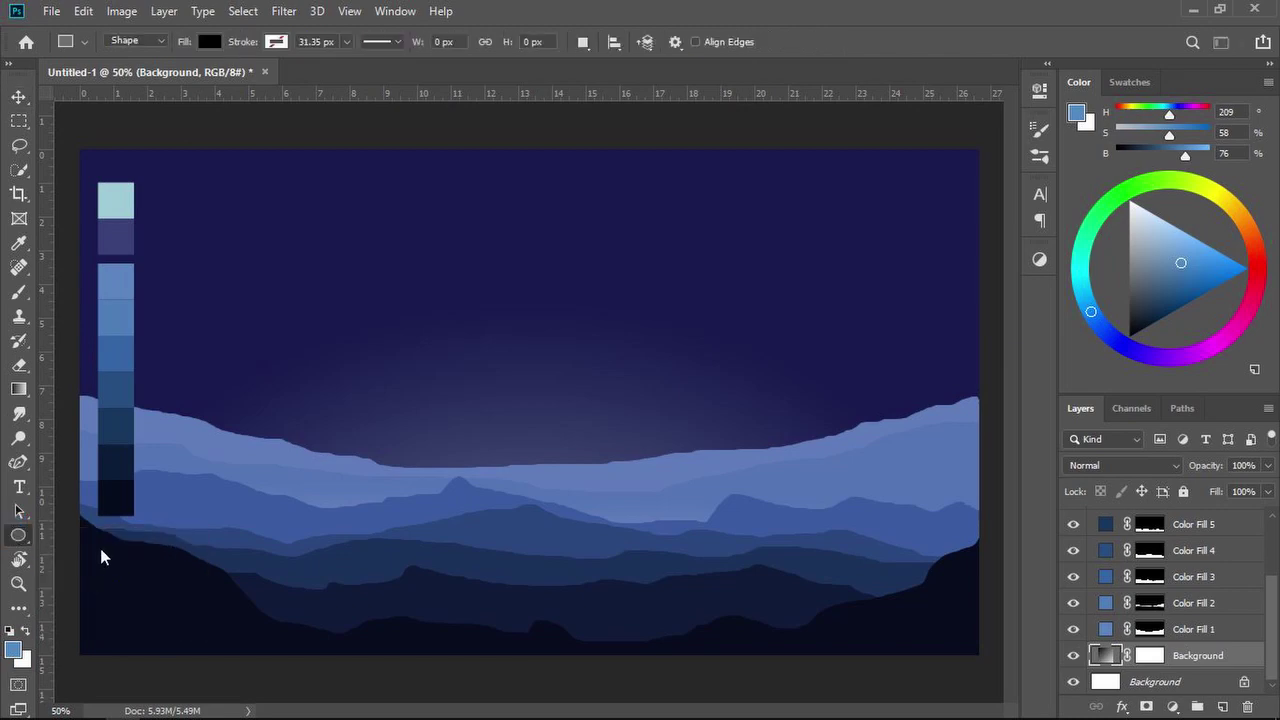
left_click_drag(359, 287, 648, 517)
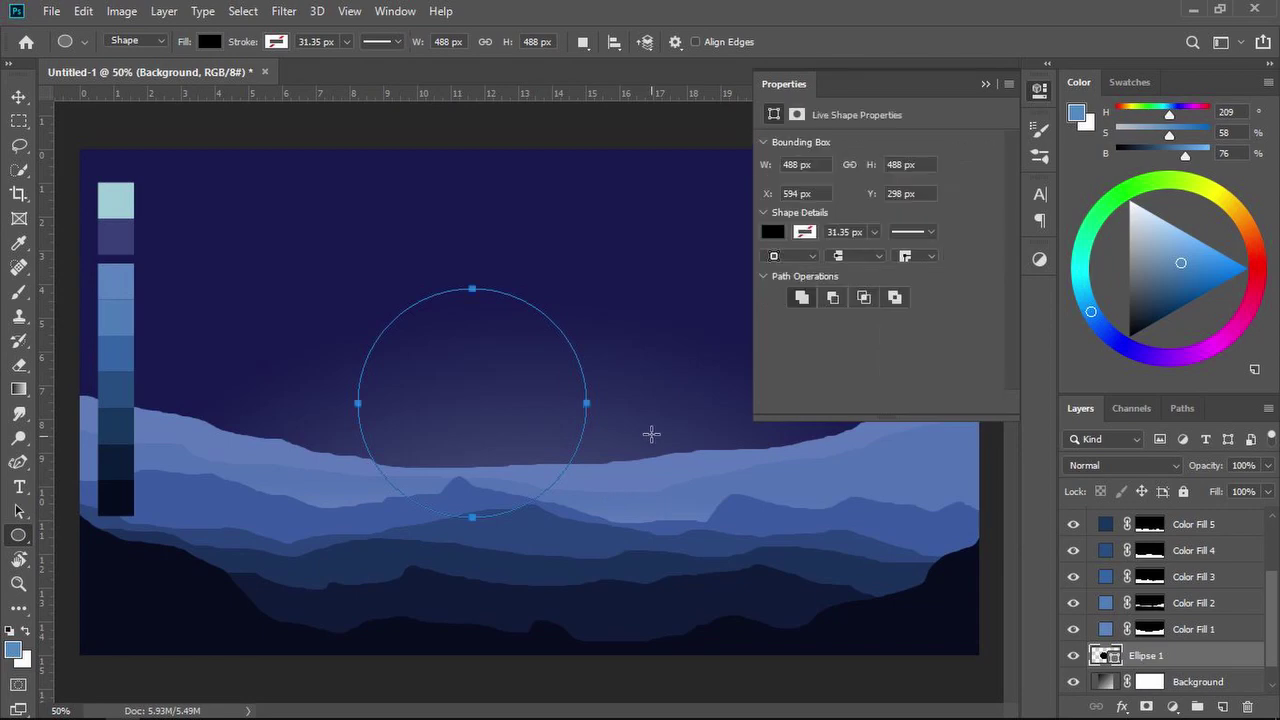
left_click(991, 80)
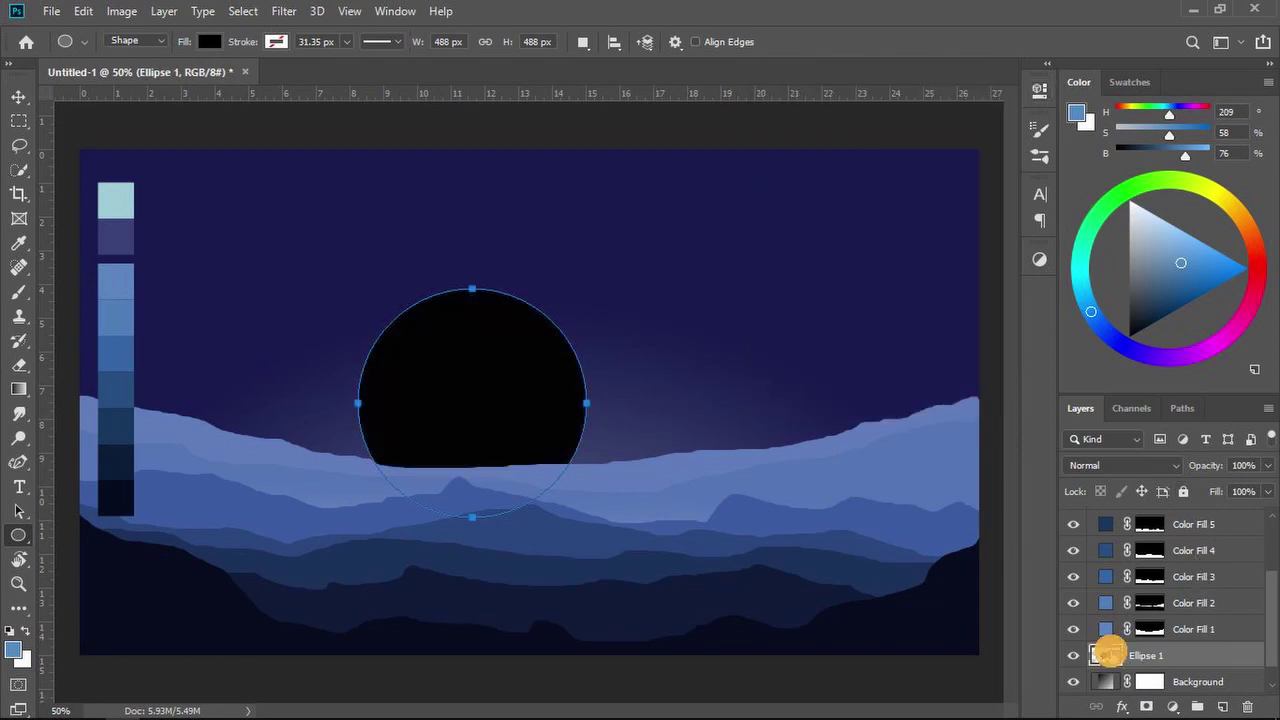
Fill the circle with white ffffff and move it to the horizontal center of the canvas, partly behind the rearmost hill.
double_click(1108, 654)
left_click_drag(803, 157, 757, 96)
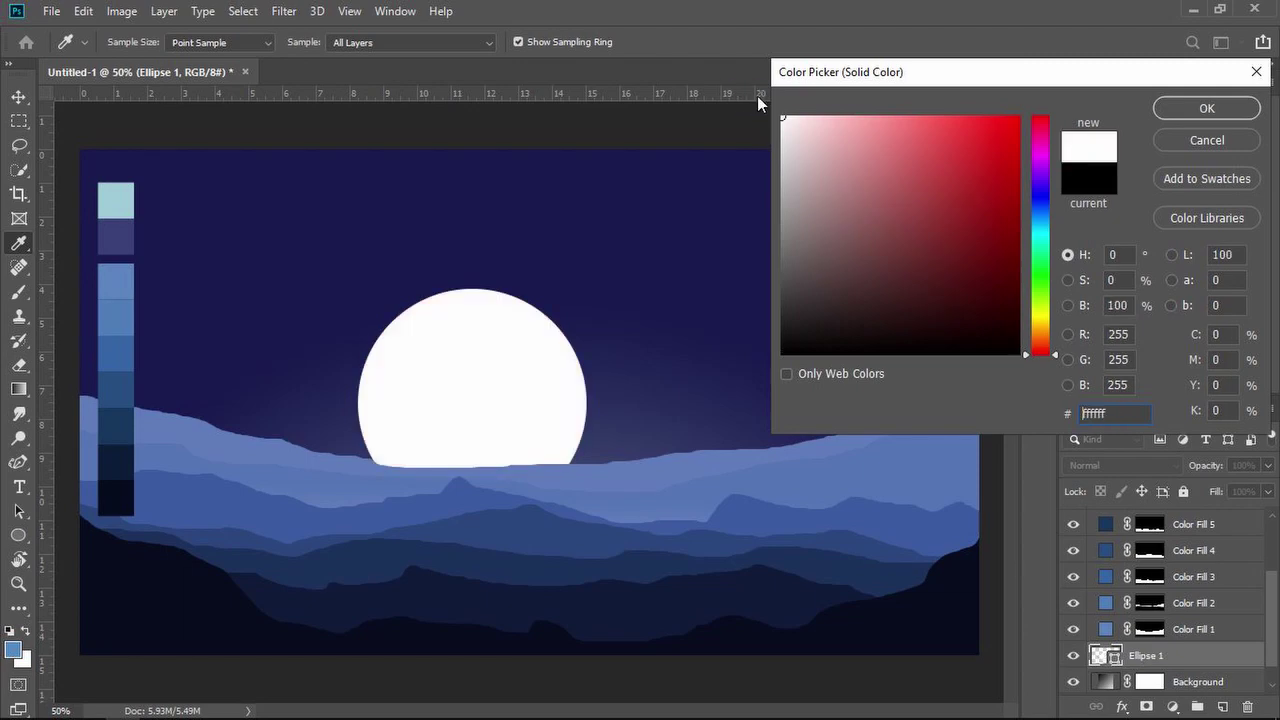
left_click(1195, 108)
left_click(17, 96)
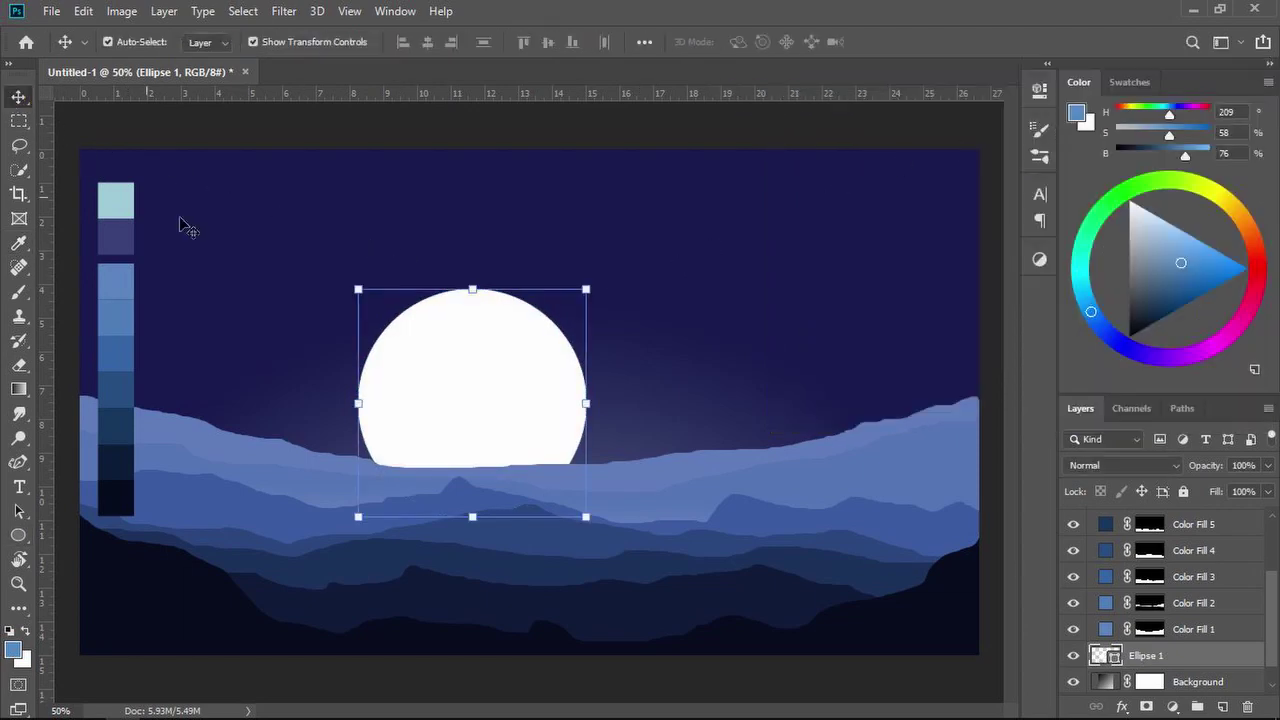
left_click_drag(433, 339, 486, 355)
left_click(995, 200)
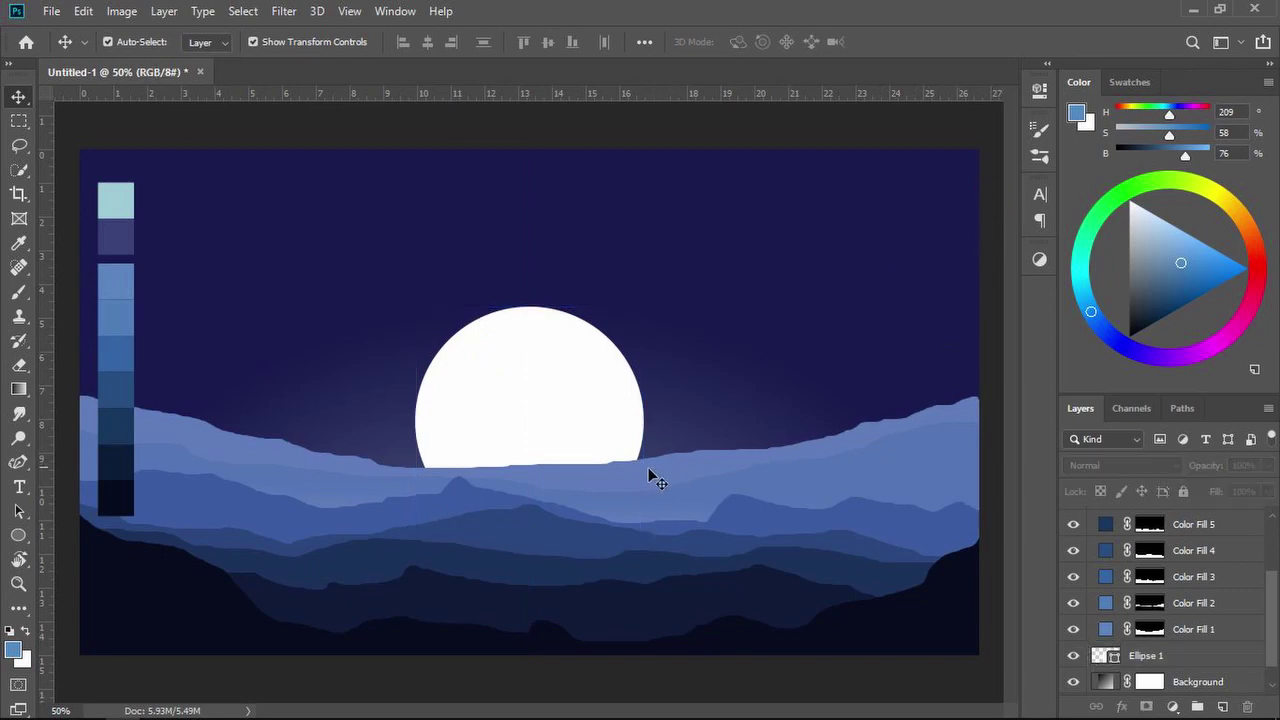
Target the layer mask of the rearmost hill, Color Fill 1, with the Brush tool and the default black and white colors.
left_click(532, 480)
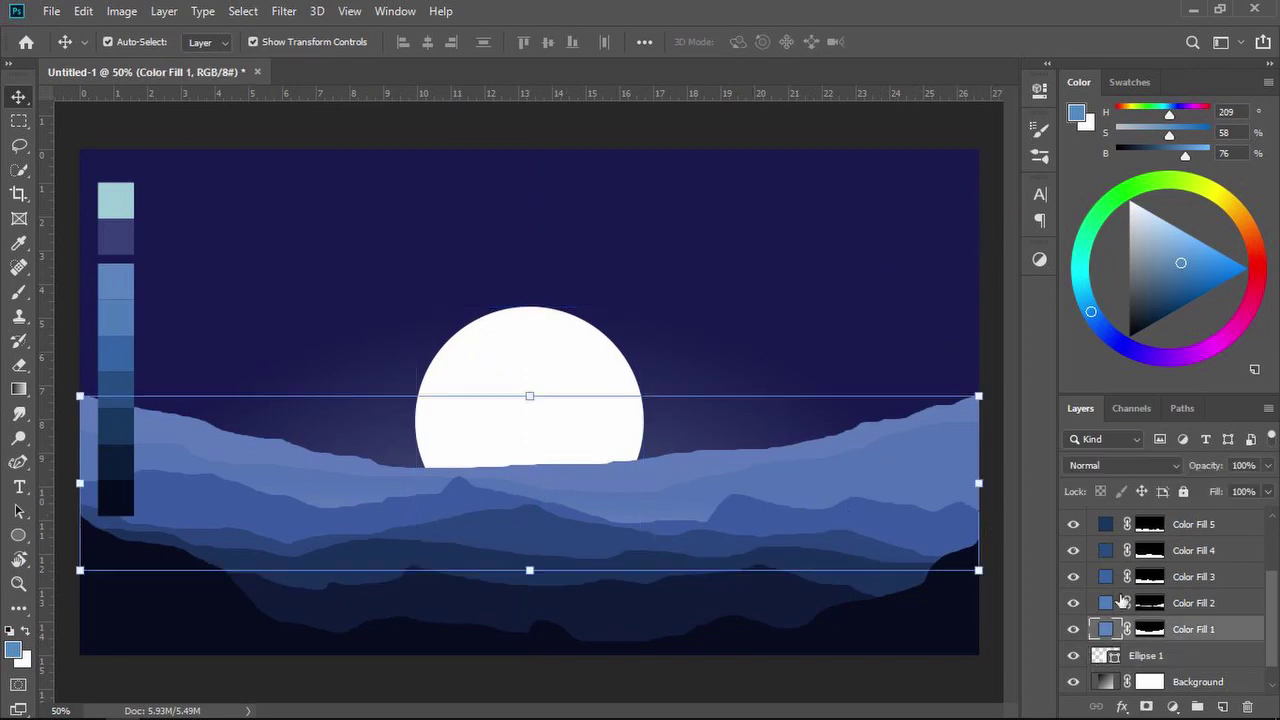
left_click(1150, 629)
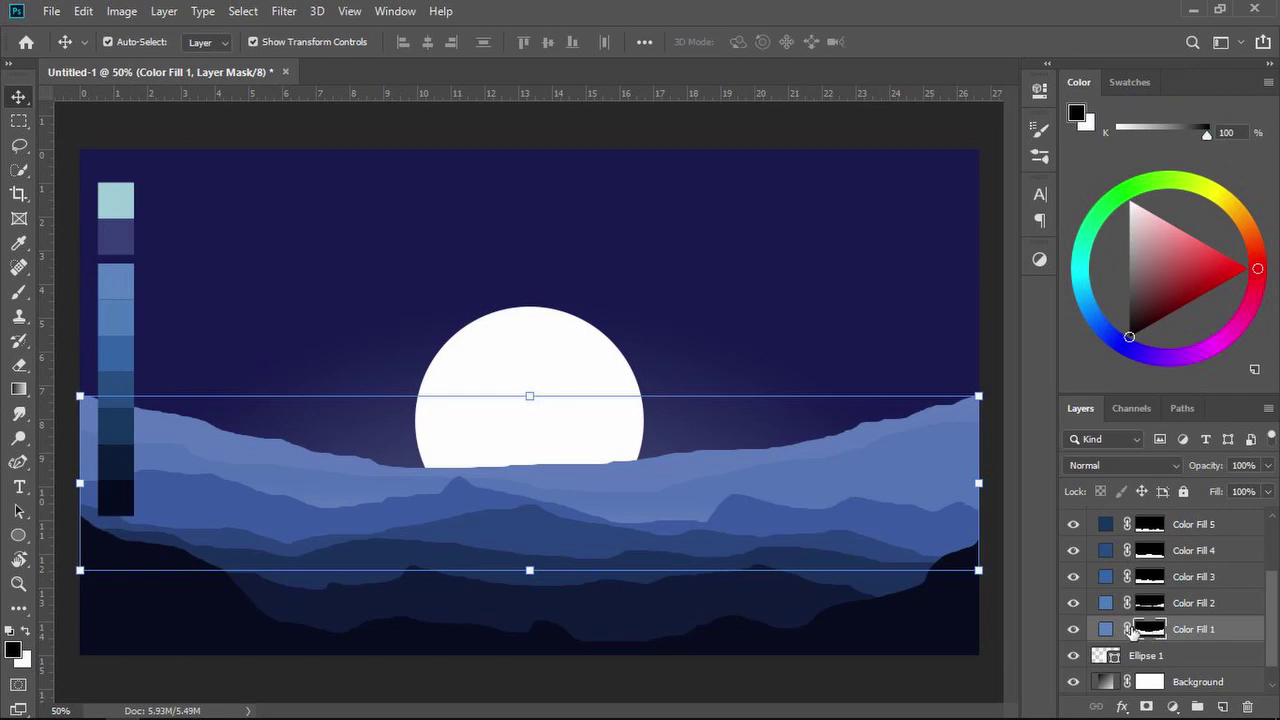
key("b")
left_click(25, 630)
left_click(25, 630)
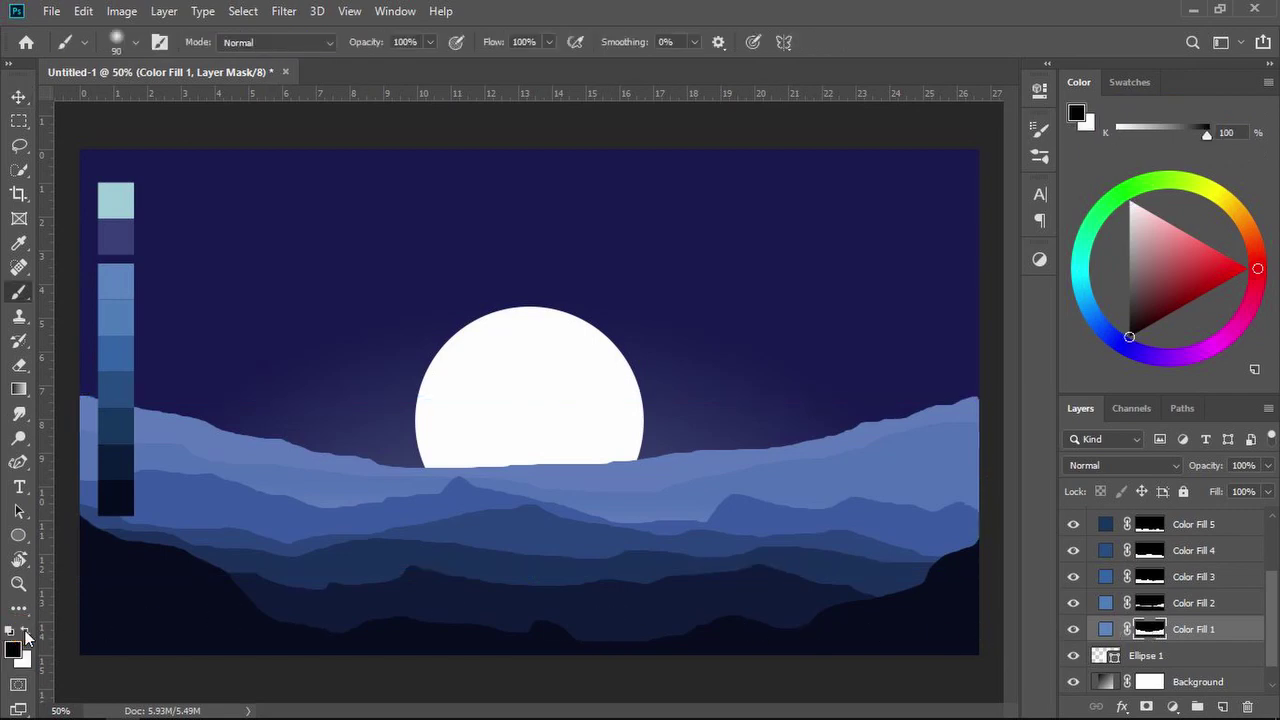
key("ctrl+2")
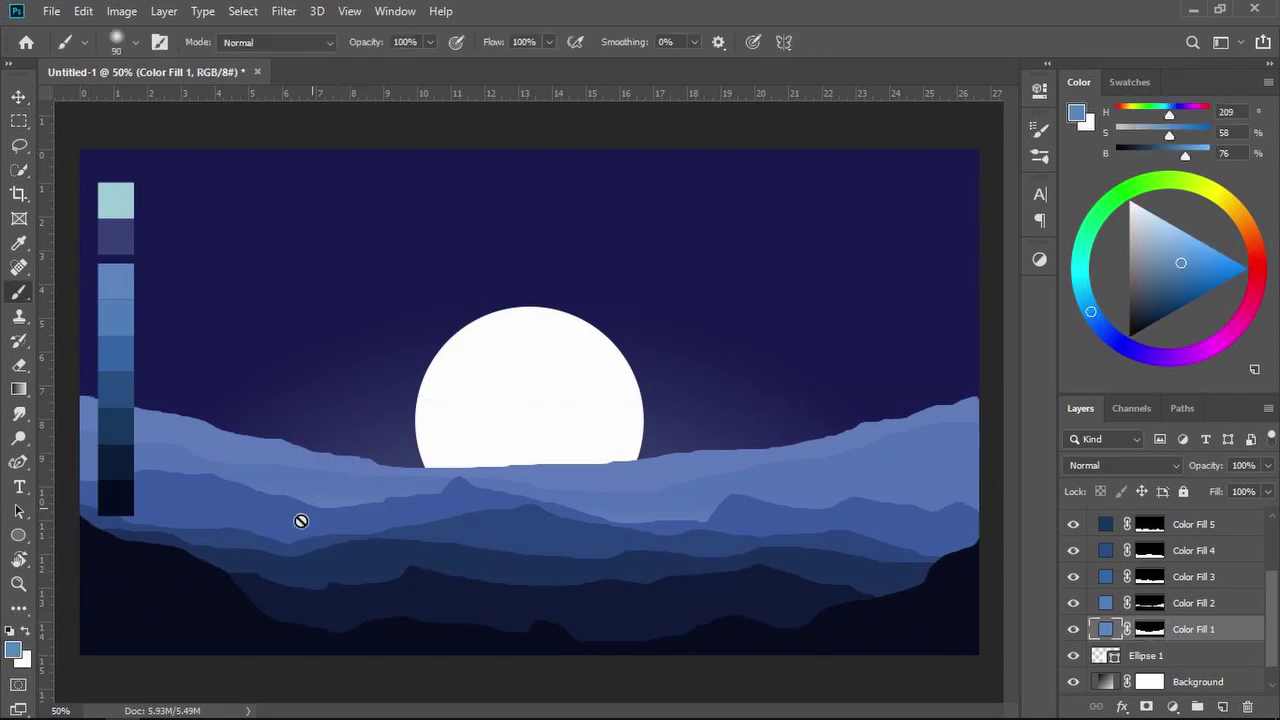
left_click(10, 630)
left_click(26, 631)
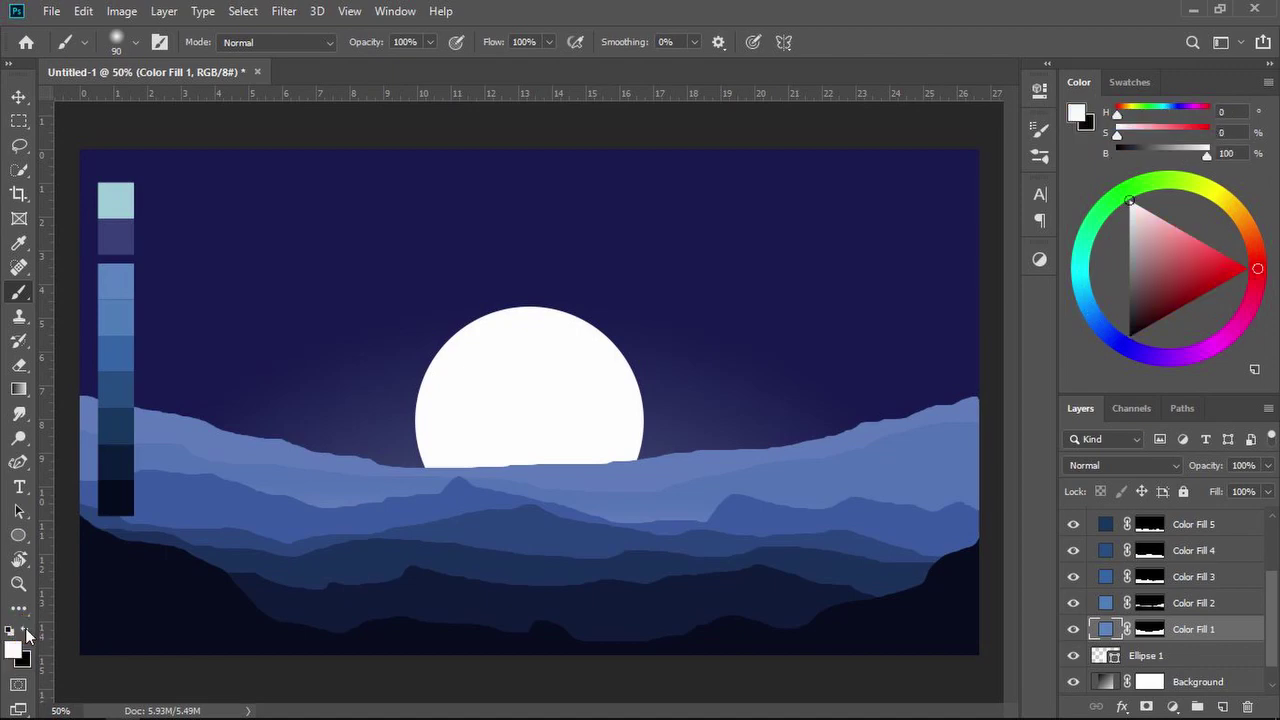
left_click(1155, 632)
Test a small black stroke on the ridge, switch the painting color to white, and choose the Hard Round brush.
left_click_drag(383, 430, 343, 431)
scroll(329, 436, "up", 4)
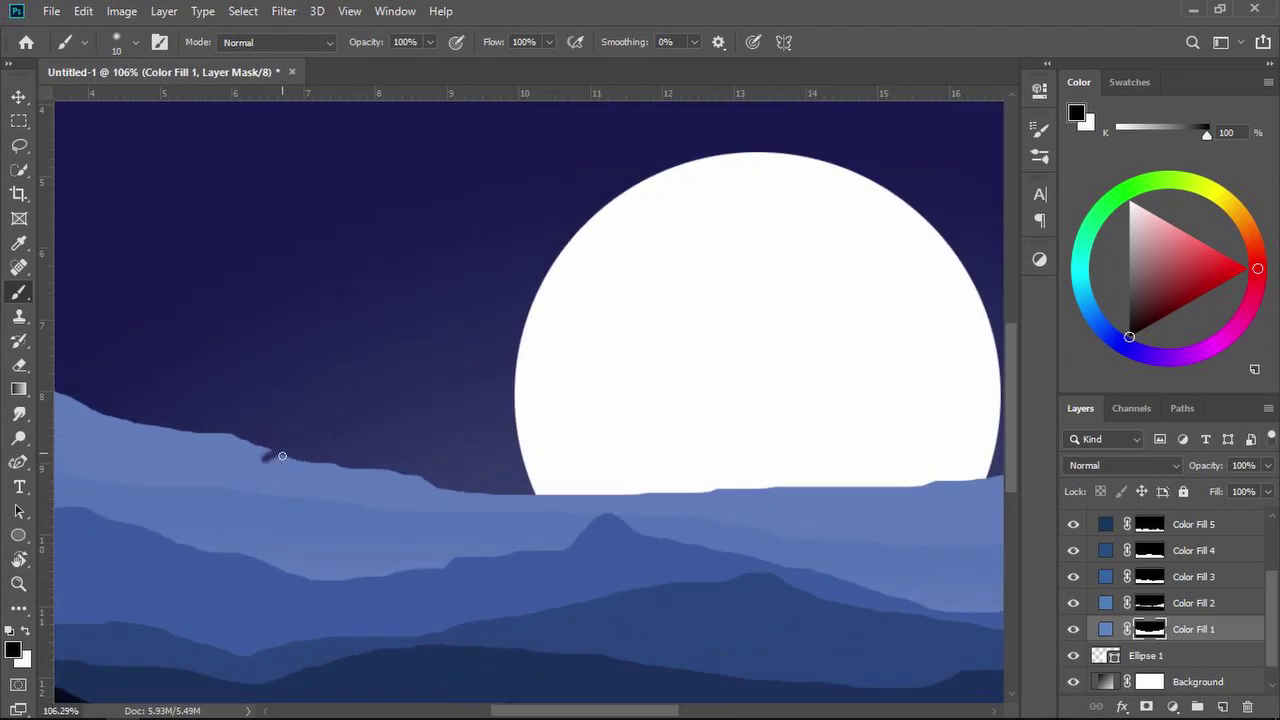
left_click(25, 632)
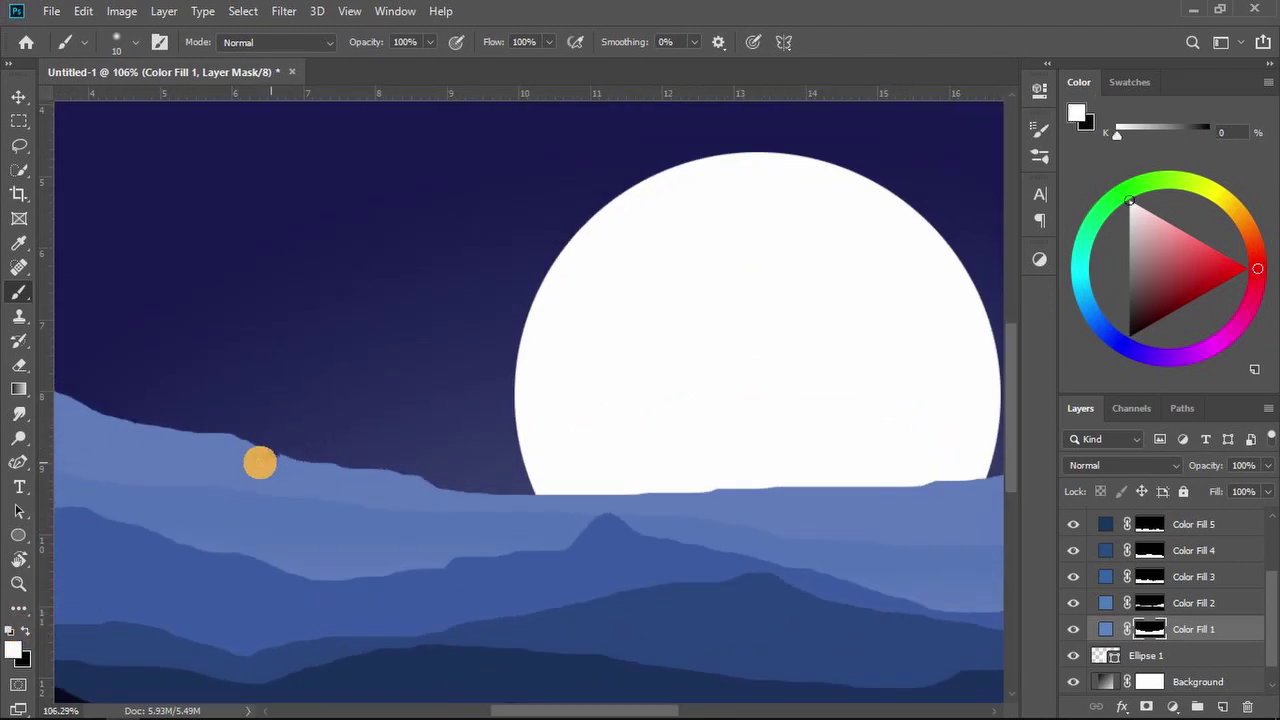
right_click(264, 394)
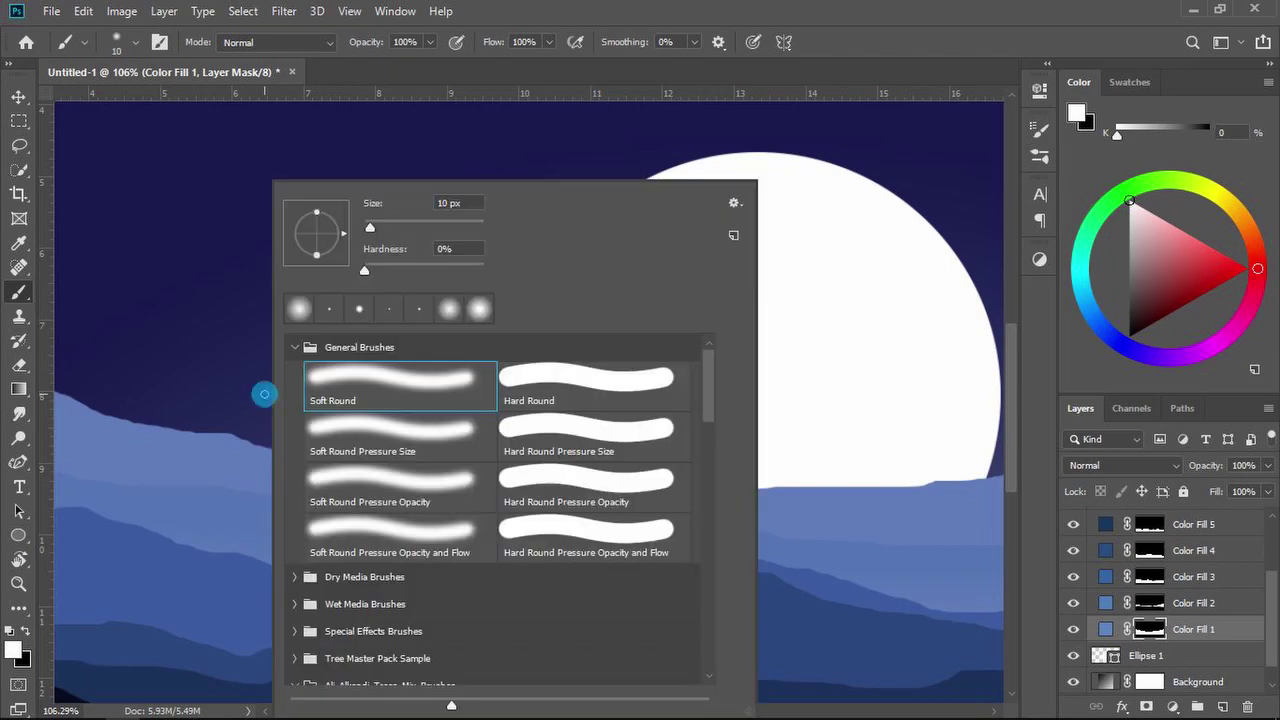
left_click(525, 380)
Paint white on the Color Fill 1 mask to raise a peak and a smaller bump on the ridge left of the moon.
mouse_move(243, 459)
left_mouse_down()
mouse_move(344, 419)
mouse_move(501, 493)
mouse_move(428, 487)
mouse_move(474, 487)
mouse_move(394, 450)
mouse_move(406, 470)
mouse_move(342, 455)
mouse_move(339, 472)
mouse_move(364, 479)
mouse_move(377, 471)
mouse_move(347, 453)
mouse_move(307, 471)
mouse_move(325, 472)
mouse_move(240, 463)
left_mouse_up()
right_click(332, 468, "alt")
right_click(431, 486, "alt")
mouse_move(478, 488)
left_mouse_down()
mouse_move(528, 517)
mouse_move(469, 491)
mouse_move(463, 471)
mouse_move(606, 528)
left_mouse_up()
right_click(454, 491, "alt")
scroll(514, 480, "up", 2)
mouse_move(346, 456)
left_mouse_down()
mouse_move(280, 406)
mouse_move(251, 403)
mouse_move(151, 437)
left_mouse_up()
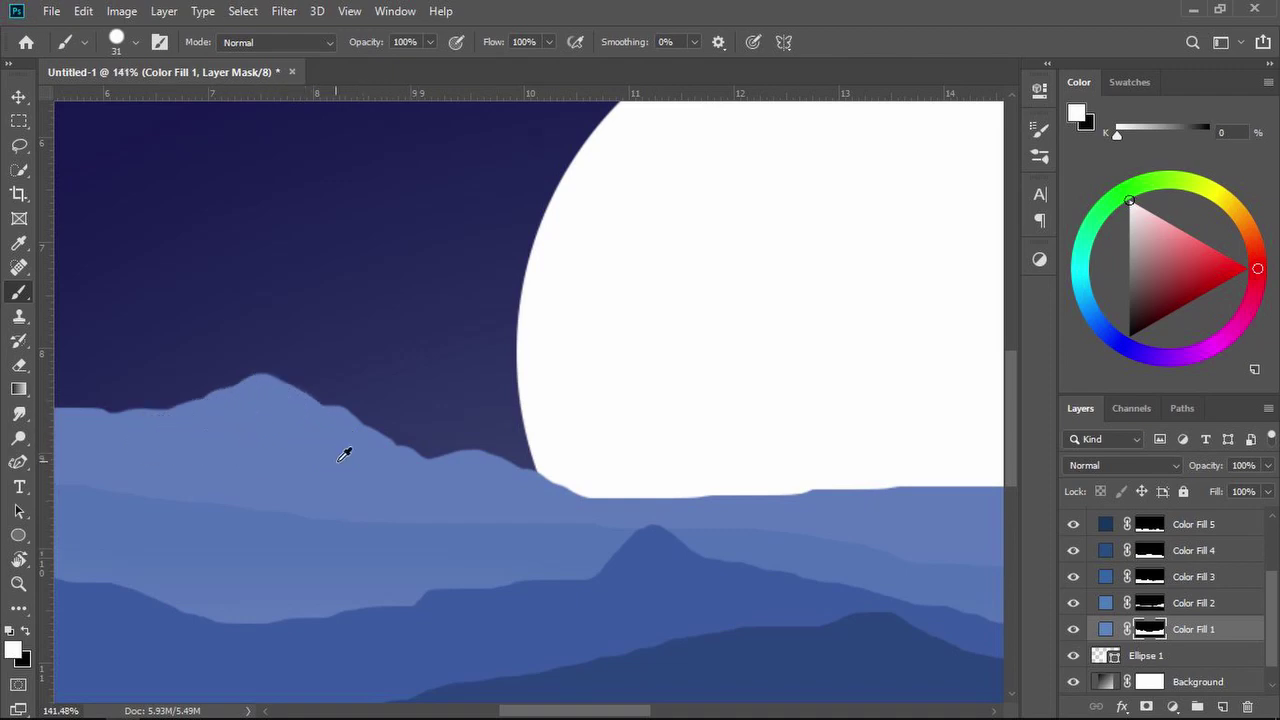
Smooth the rearmost ridge's slope beside the peak left of the moon with white on the mask, using the 31 px brush.
scroll(300, 449, "down", 4)
scroll(268, 436, "up", 4)
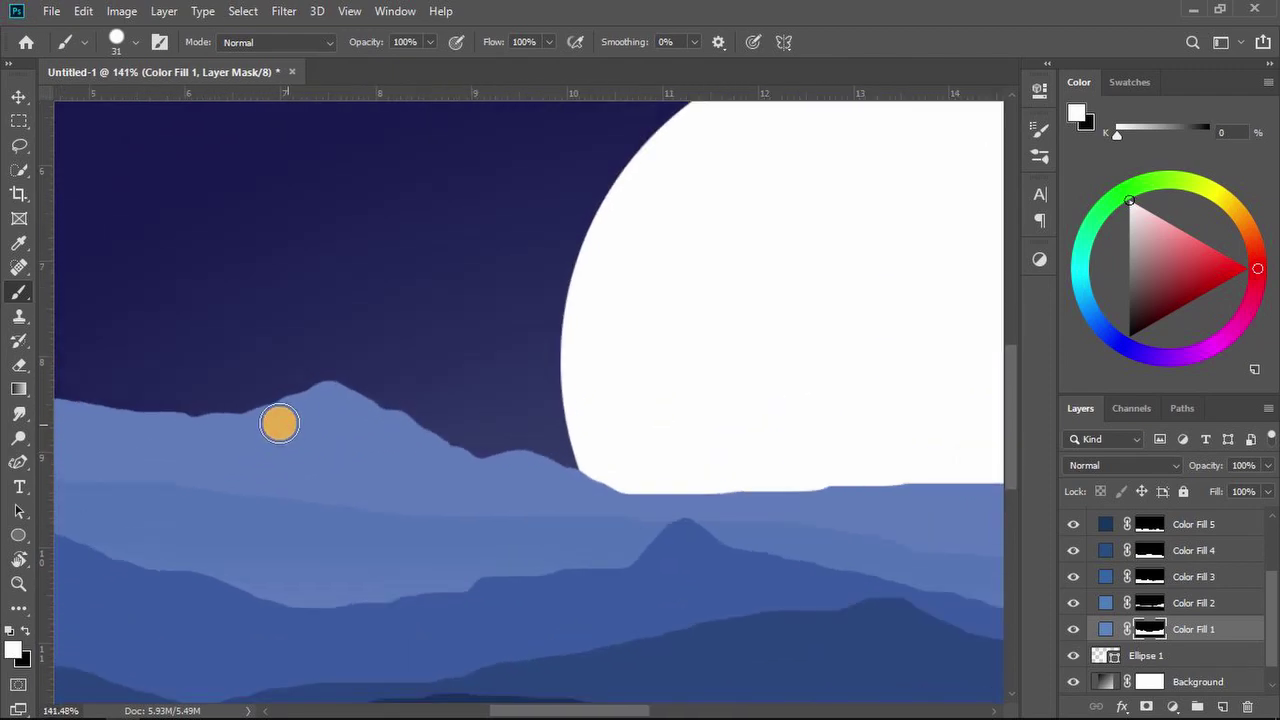
left_click_drag(287, 421, 160, 443)
scroll(253, 457, "down", 4)
scroll(323, 457, "up", 4)
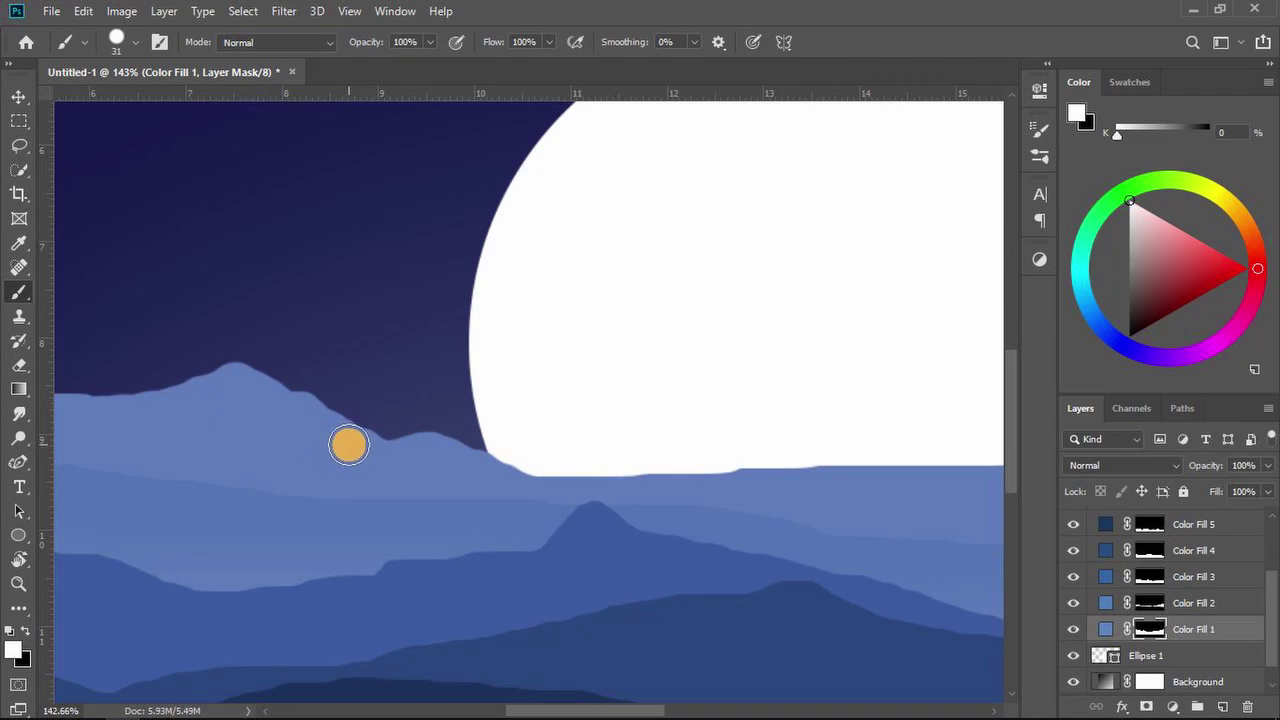
scroll(549, 466, "down", 3)
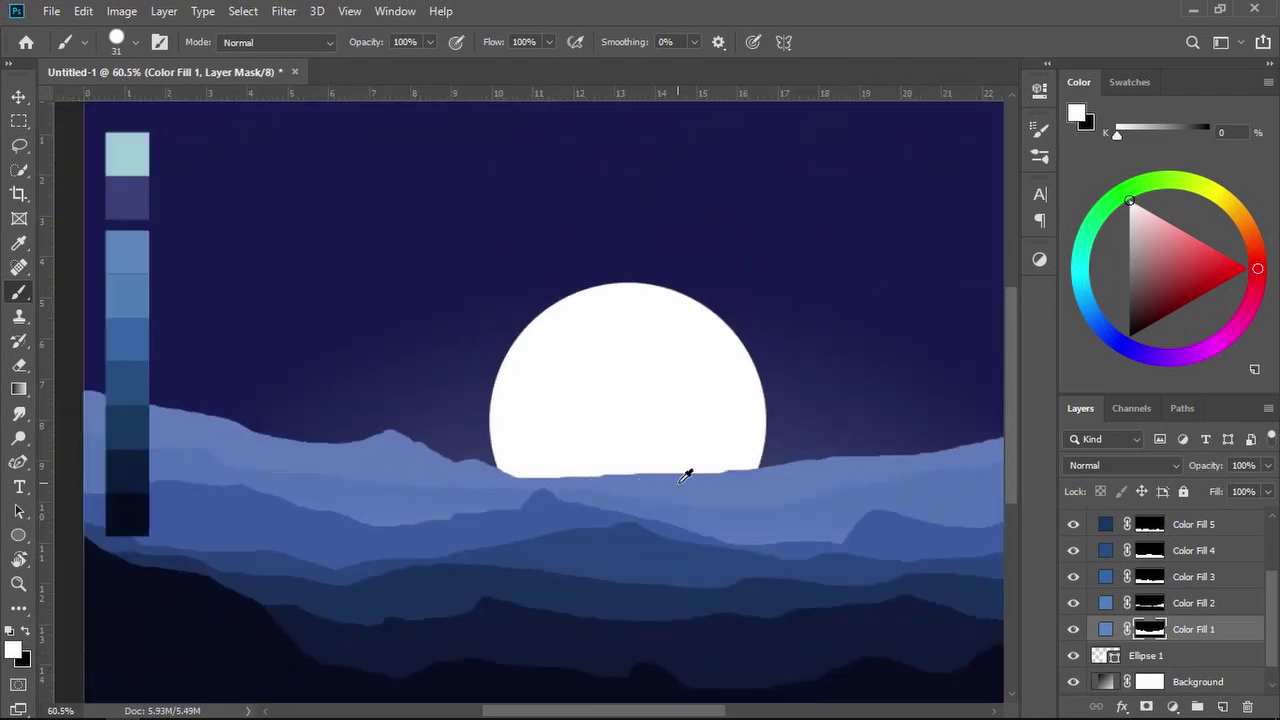
Paint a small peak and a taller mountain peak on the rearmost ridge right of the moon with white on the mask.
scroll(646, 457, "up", 4)
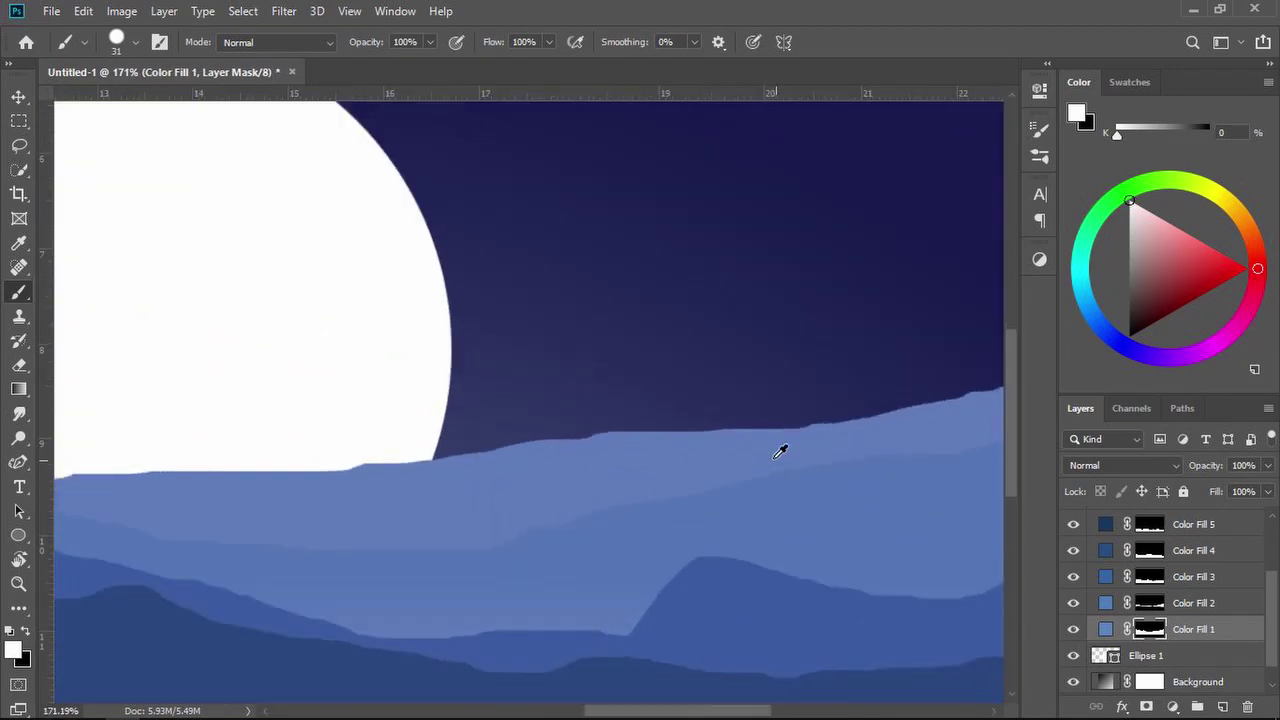
mouse_move(489, 460)
left_mouse_down()
mouse_move(619, 388)
mouse_move(635, 393)
mouse_move(692, 347)
mouse_move(824, 410)
mouse_move(676, 403)
mouse_move(591, 418)
mouse_move(742, 417)
mouse_move(715, 357)
mouse_move(950, 434)
left_mouse_up()
mouse_move(838, 432)
left_mouse_down()
mouse_move(528, 470)
mouse_move(506, 490)
mouse_move(526, 516)
mouse_move(662, 384)
left_mouse_up()
mouse_move(482, 494)
left_mouse_down()
mouse_move(562, 464)
mouse_move(641, 394)
mouse_move(694, 301)
mouse_move(890, 416)
mouse_move(819, 422)
mouse_move(714, 349)
mouse_move(780, 412)
mouse_move(670, 377)
mouse_move(718, 453)
mouse_move(742, 463)
mouse_move(611, 473)
mouse_move(673, 425)
mouse_move(517, 480)
mouse_move(634, 413)
left_mouse_up()
scroll(742, 428, "down", 6)
Reduce the brush to 7 px and sharpen the tips of the tall and small peaks right of the moon.
scroll(747, 422, "up", 8)
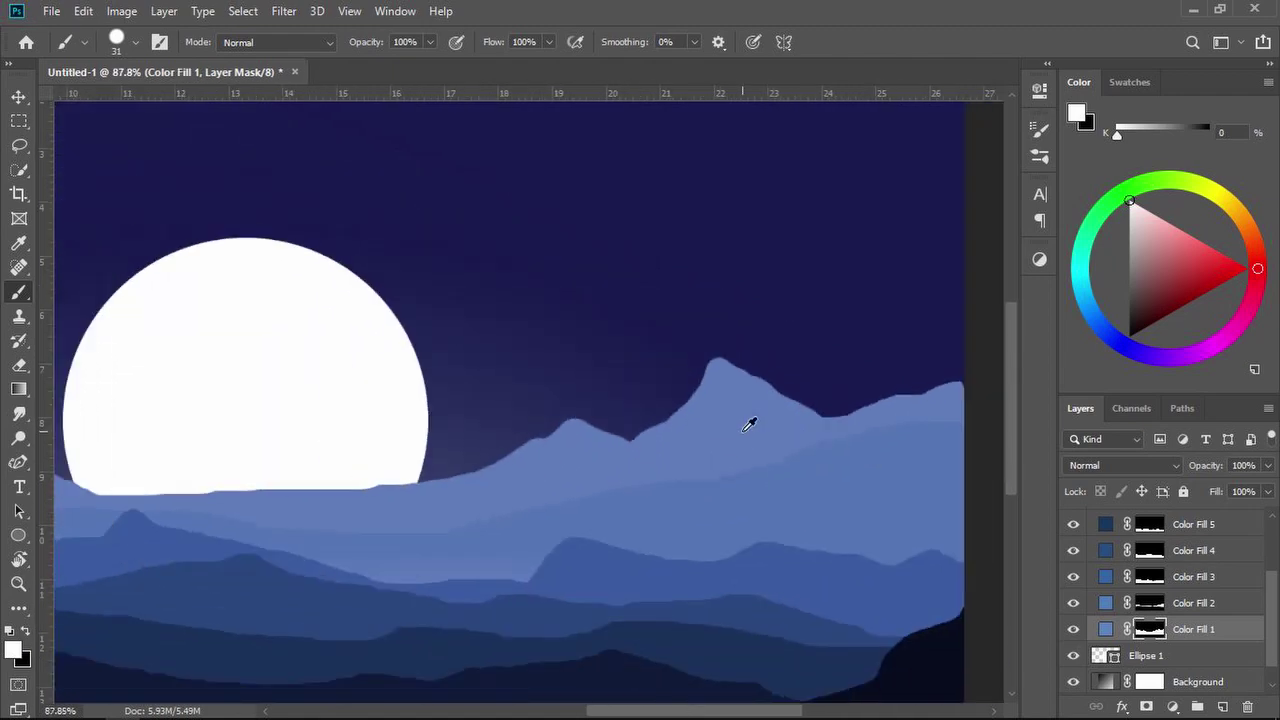
right_click(705, 326, "ctrl+alt")
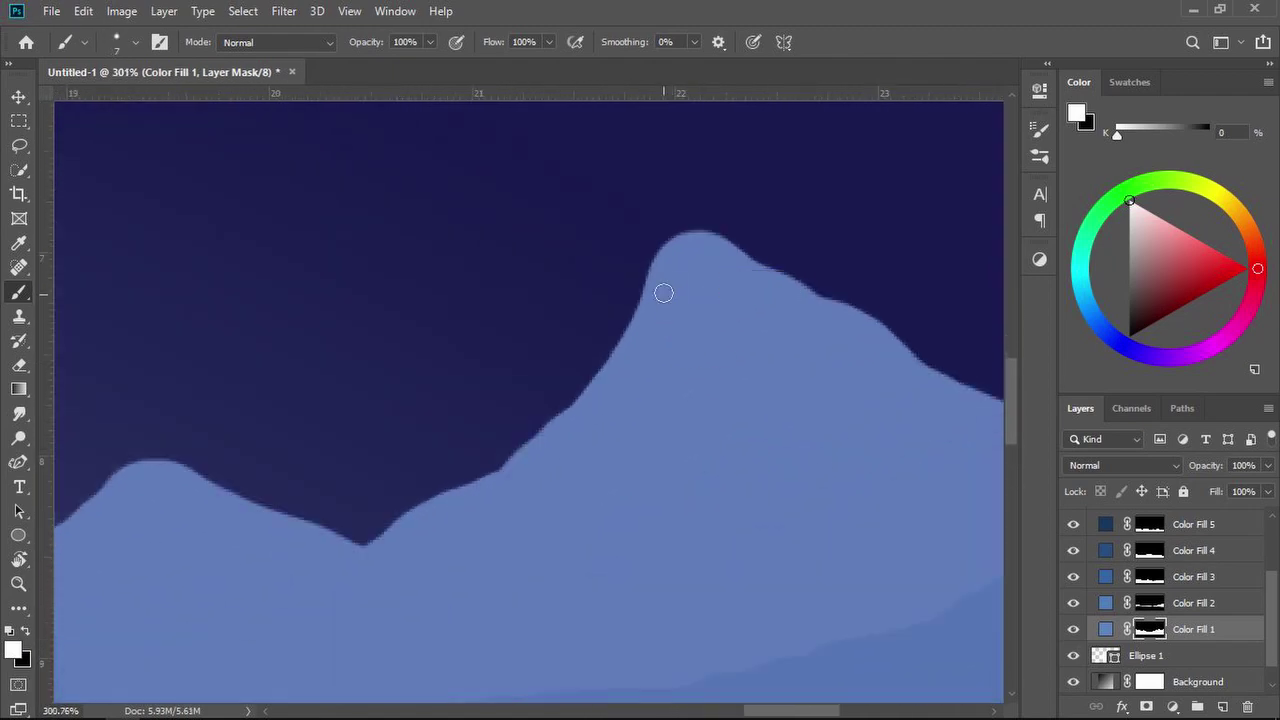
mouse_move(663, 289)
left_mouse_down()
mouse_move(671, 220)
mouse_move(708, 238)
mouse_move(682, 228)
left_mouse_up()
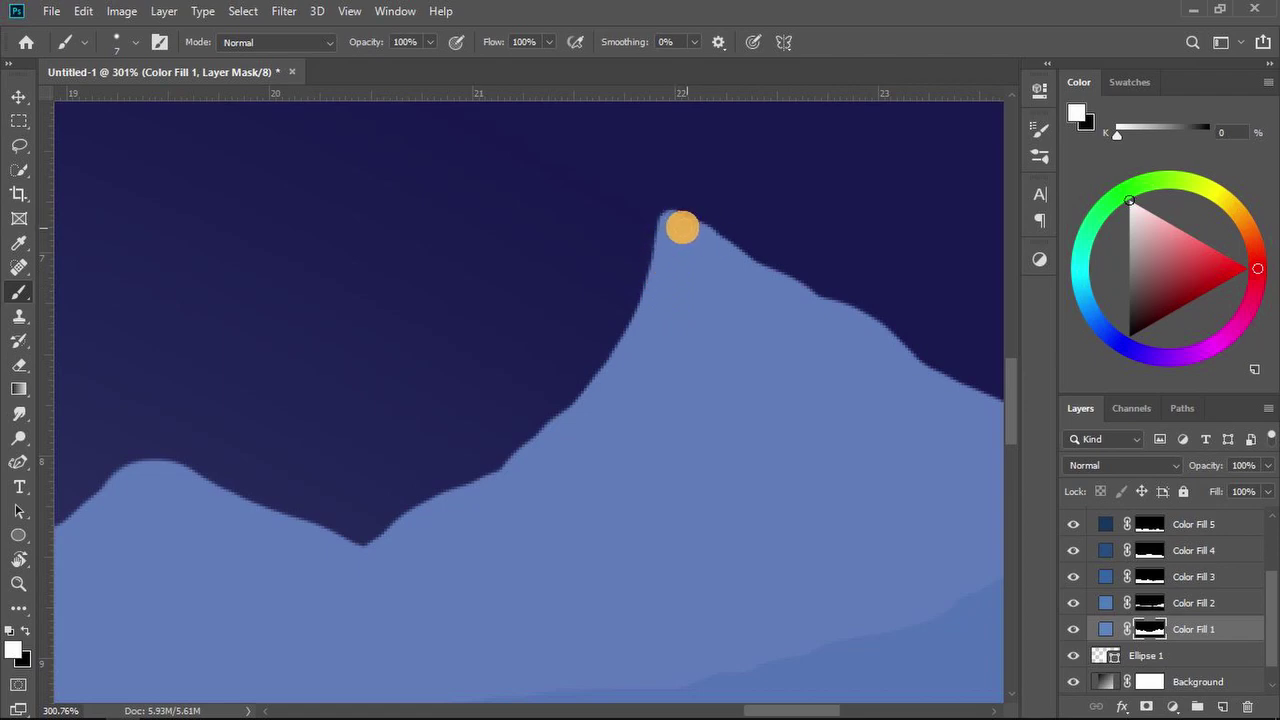
left_click_drag(451, 374, 711, 363)
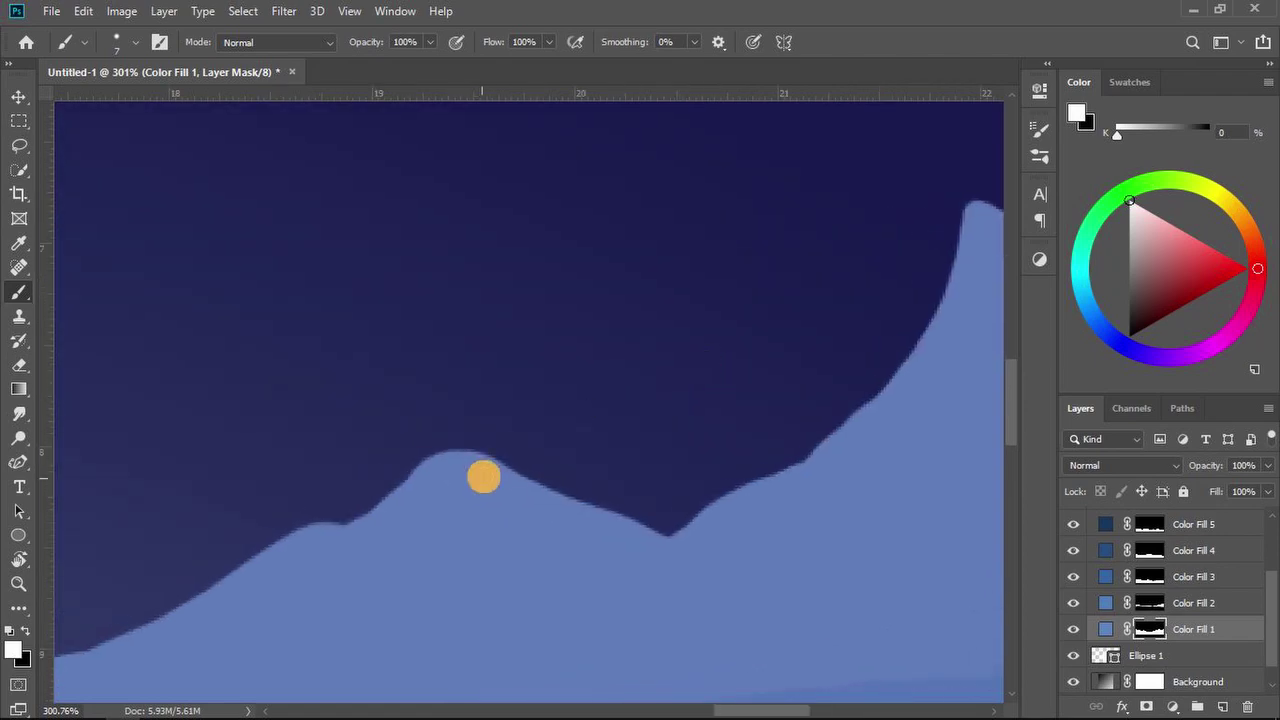
mouse_move(468, 452)
left_mouse_down()
mouse_move(420, 466)
mouse_move(380, 520)
mouse_move(317, 534)
mouse_move(263, 571)
mouse_move(300, 531)
mouse_move(369, 546)
left_mouse_up()
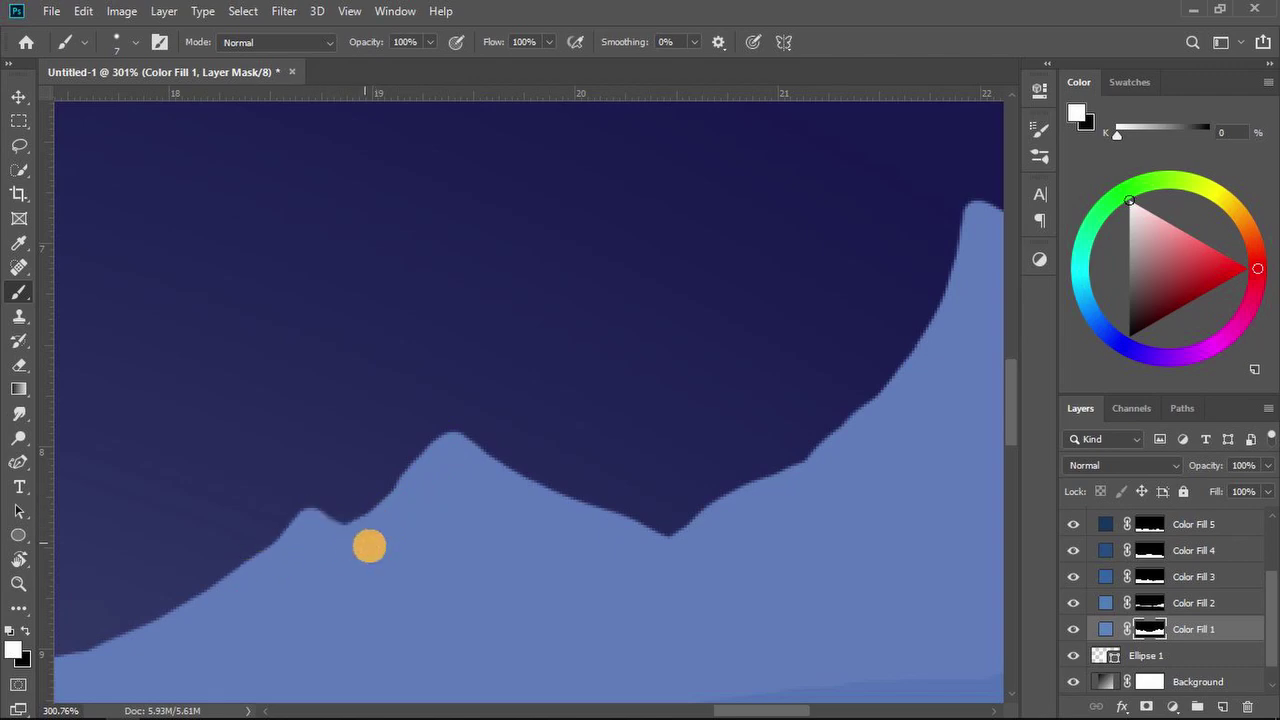
Sharpen the main peak and the small bump on the ridge left of the moon with the 7 px white brush.
scroll(386, 546, "down", 10)
left_click_drag(249, 529, 912, 450)
left_click_drag(310, 471, 473, 464)
scroll(420, 468, "up", 11)
mouse_move(319, 433)
left_mouse_down()
mouse_move(303, 405)
mouse_move(257, 403)
mouse_move(173, 458)
left_mouse_up()
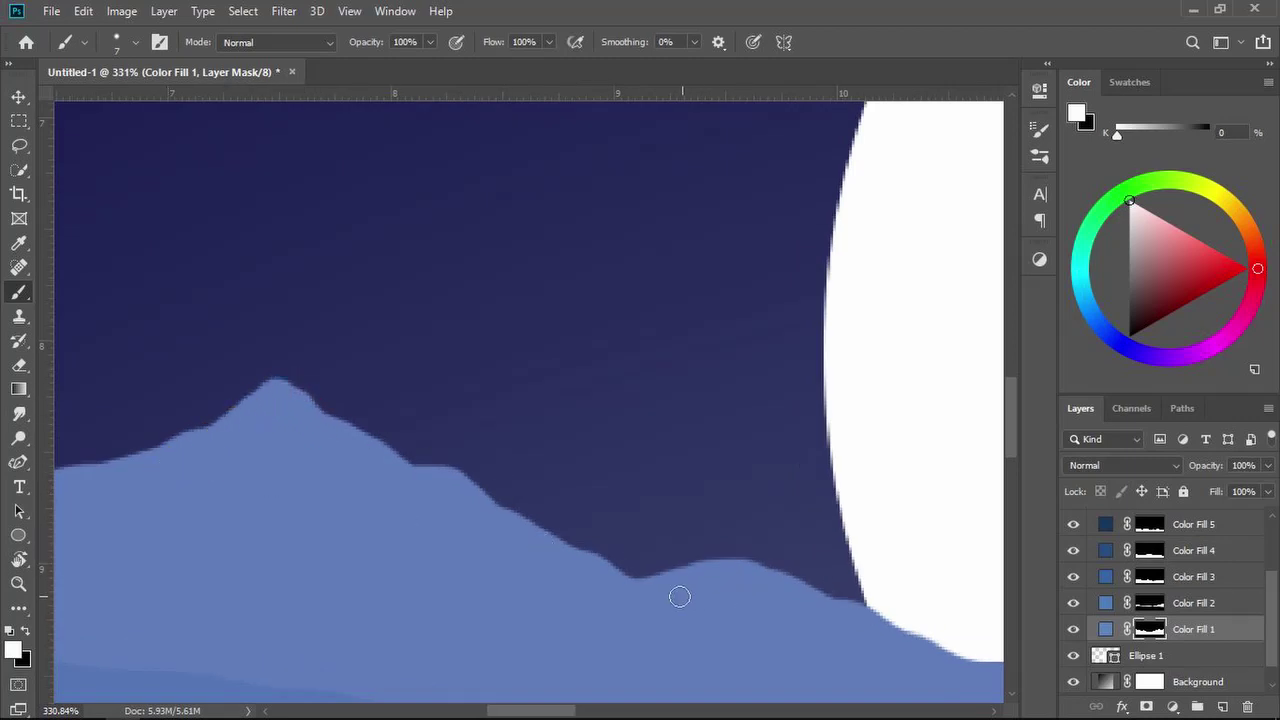
mouse_move(671, 580)
left_mouse_down()
mouse_move(711, 554)
mouse_move(770, 571)
mouse_move(871, 627)
left_mouse_up()
Smooth the slope between the two peaks left of the moon with white on the mask, then switch to the Move tool and deselect the layer.
scroll(855, 593, "down", 12)
left_click_drag(737, 510, 615, 426)
scroll(643, 484, "up", 10)
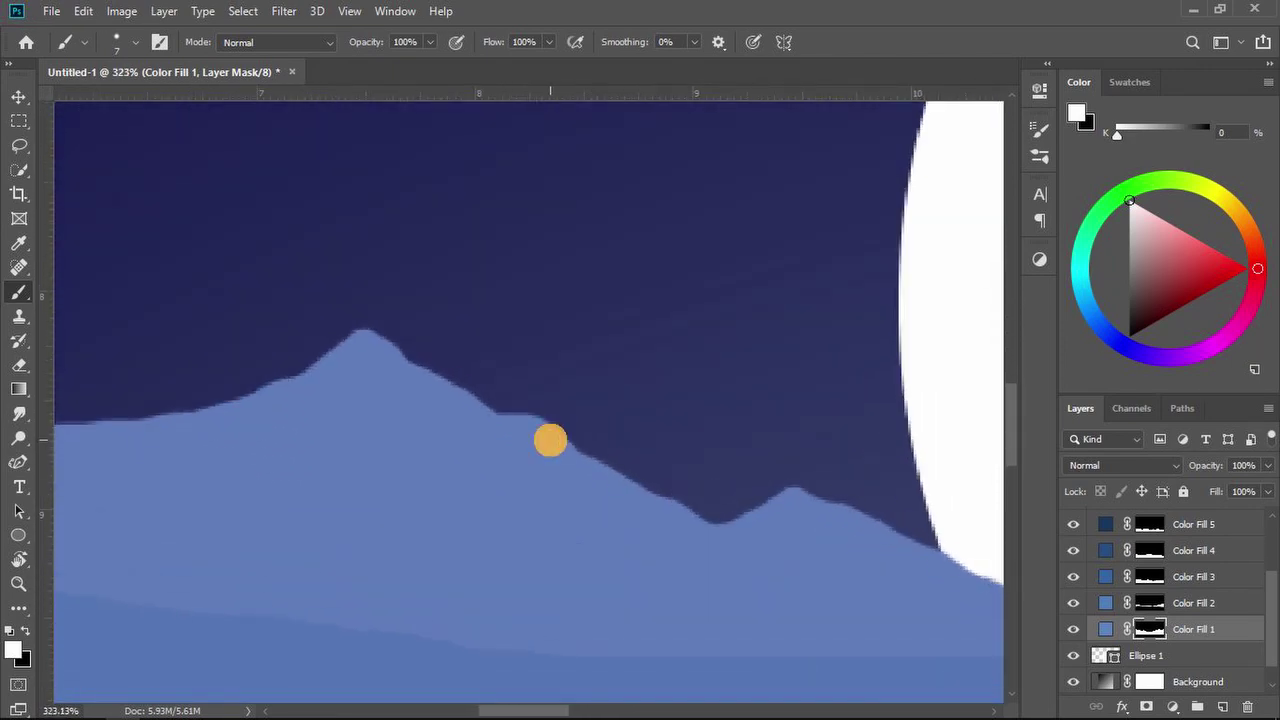
left_click(692, 523, "shift")
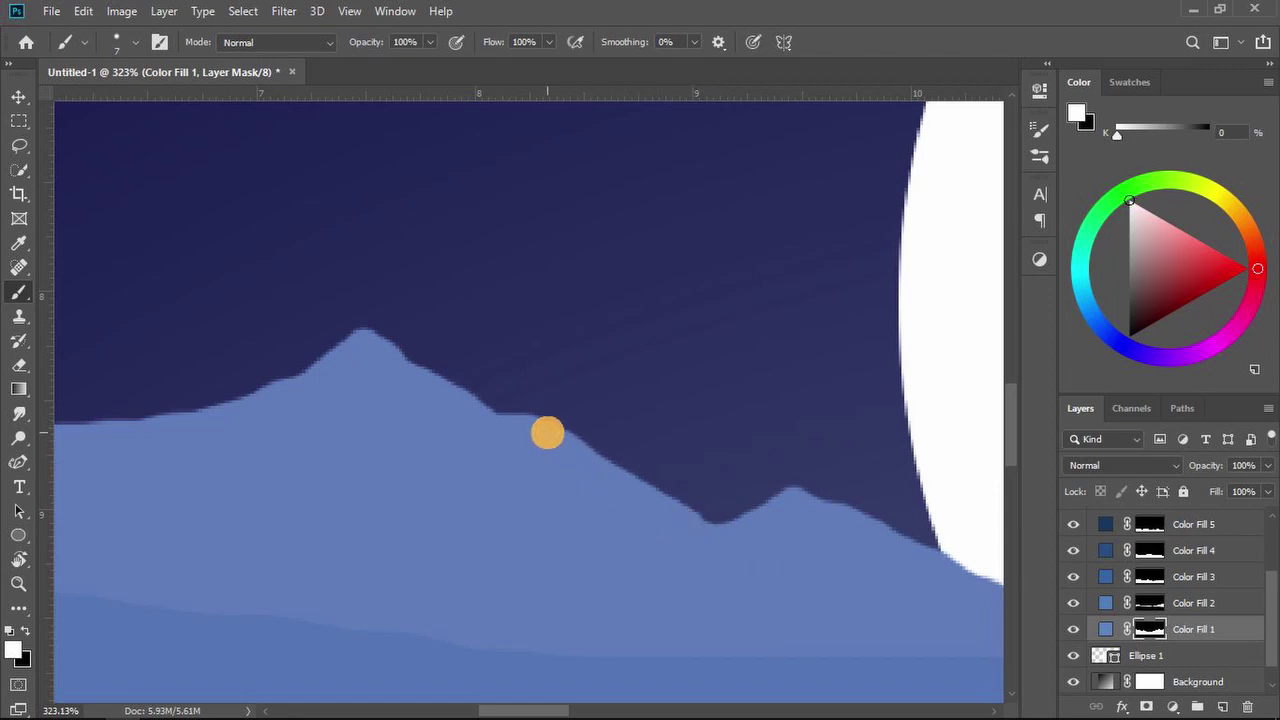
scroll(609, 484, "down", 7)
left_click_drag(794, 531, 526, 499)
scroll(528, 500, "down", 9)
scroll(545, 490, "down", 2)
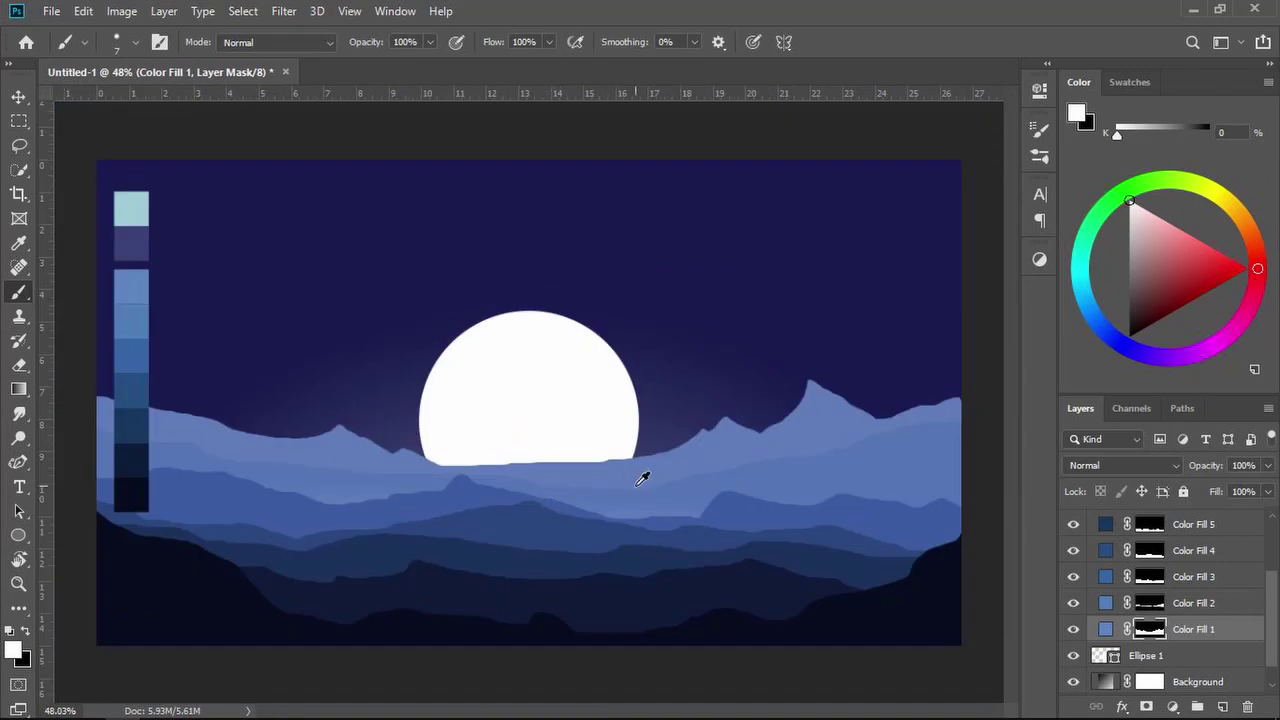
left_click(20, 92)
left_click(170, 135)
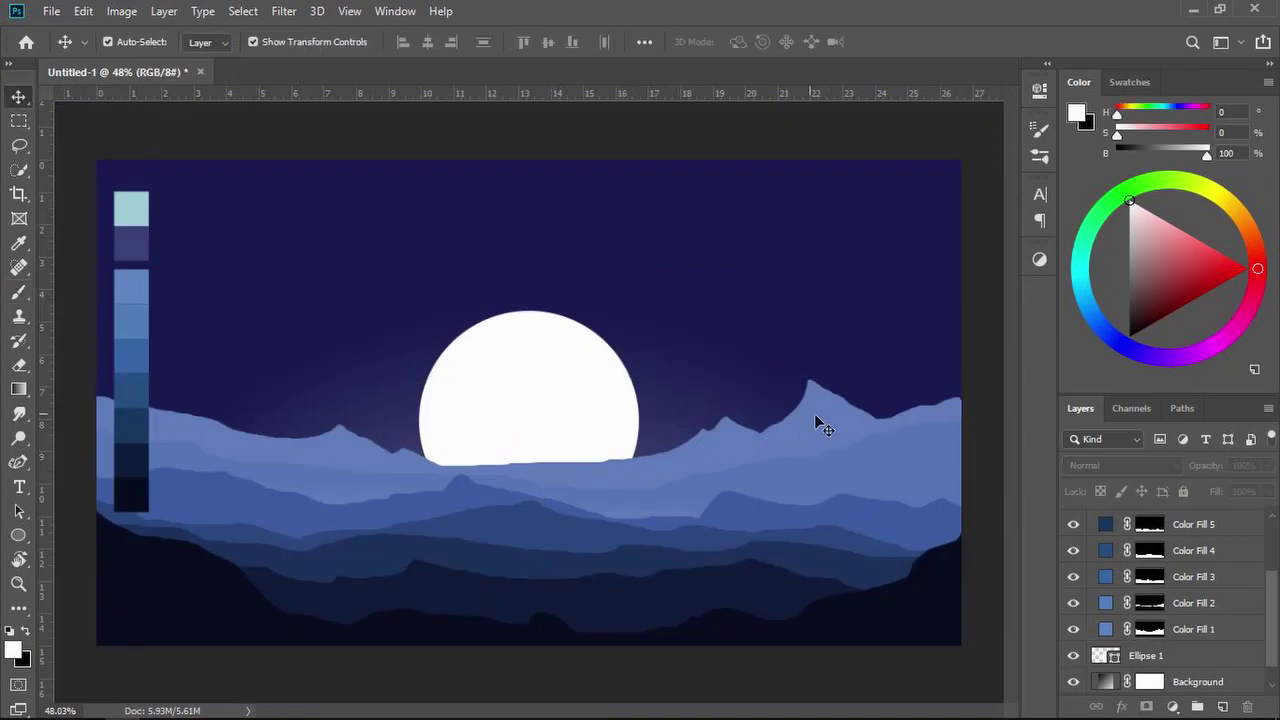
Create a new empty layer directly above the rearmost hill, Color Fill 1.
left_click(1193, 634)
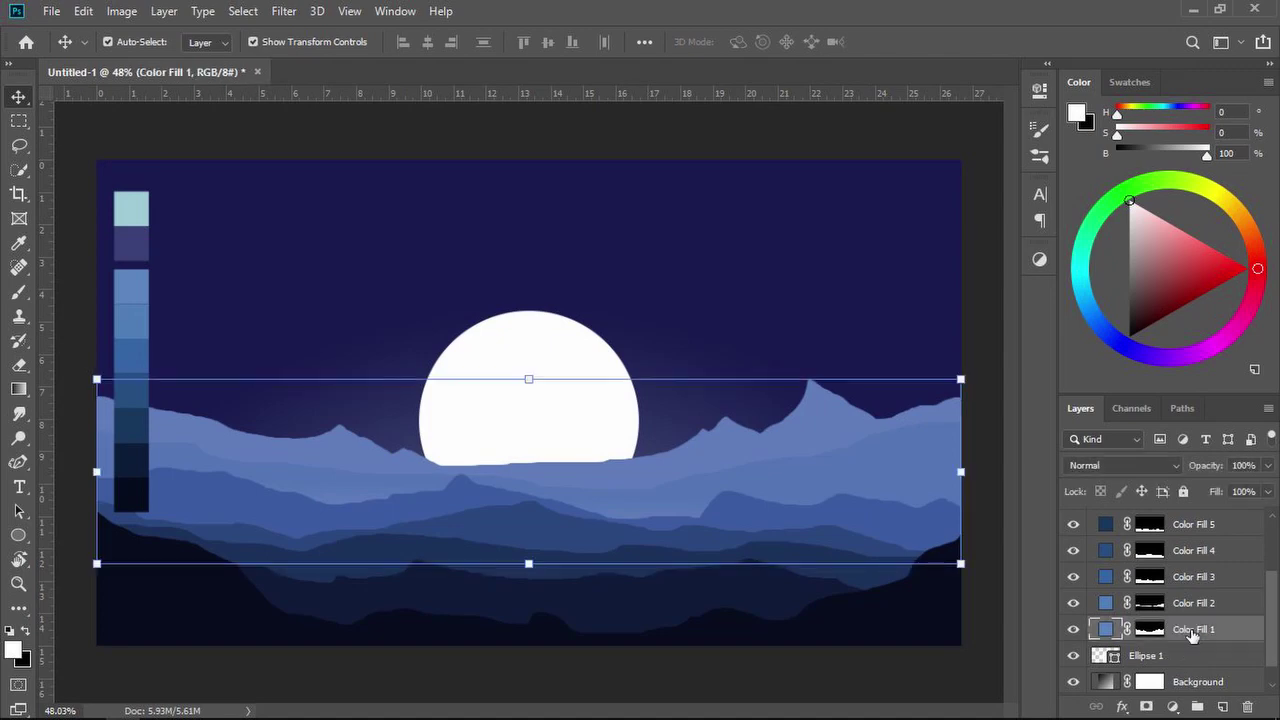
left_click(1074, 630)
left_click(1074, 630)
left_click(1223, 706)
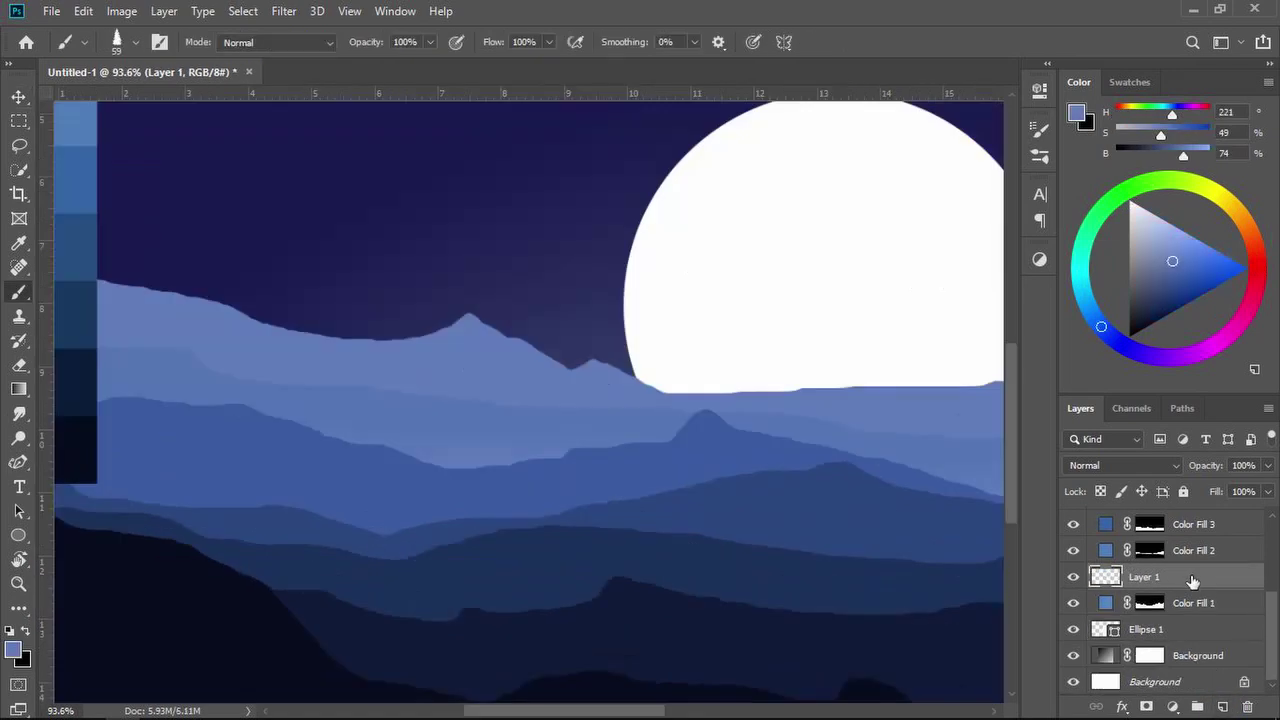
Hide the color palette group, Group 1, keeping Layer 1 as the active layer.
scroll(1190, 580, "up", 5)
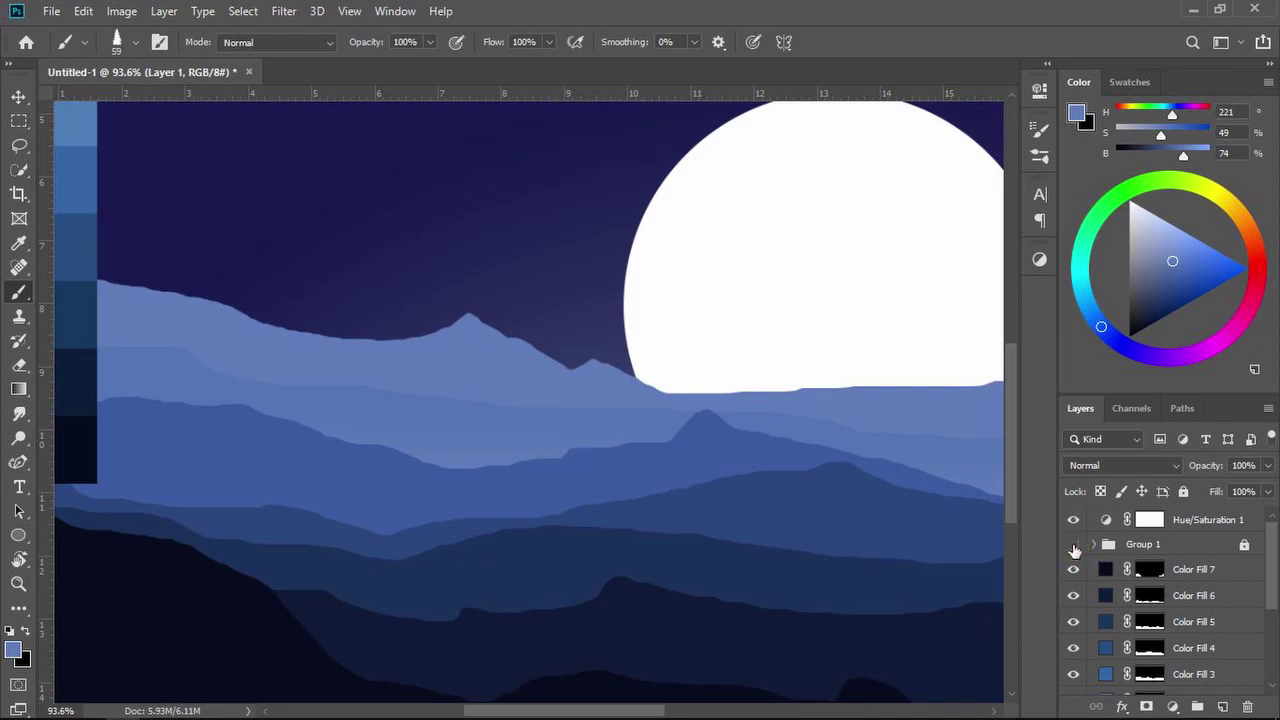
left_click(1073, 545)
left_click_drag(1244, 543, 1246, 706)
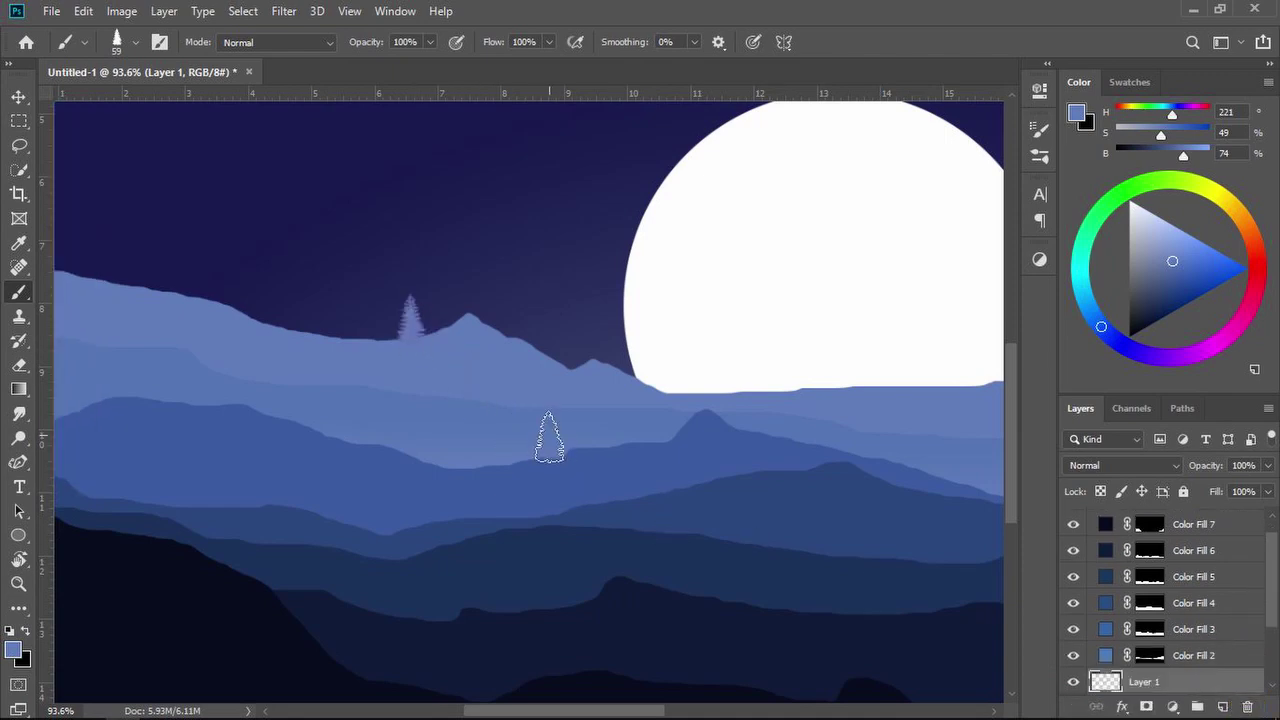
Undo the last tree stamp on the ridge left of the moon and hide the Hue/Saturation 1 adjustment layer.
key("ctrl+z")
scroll(1137, 577, "up", 1)
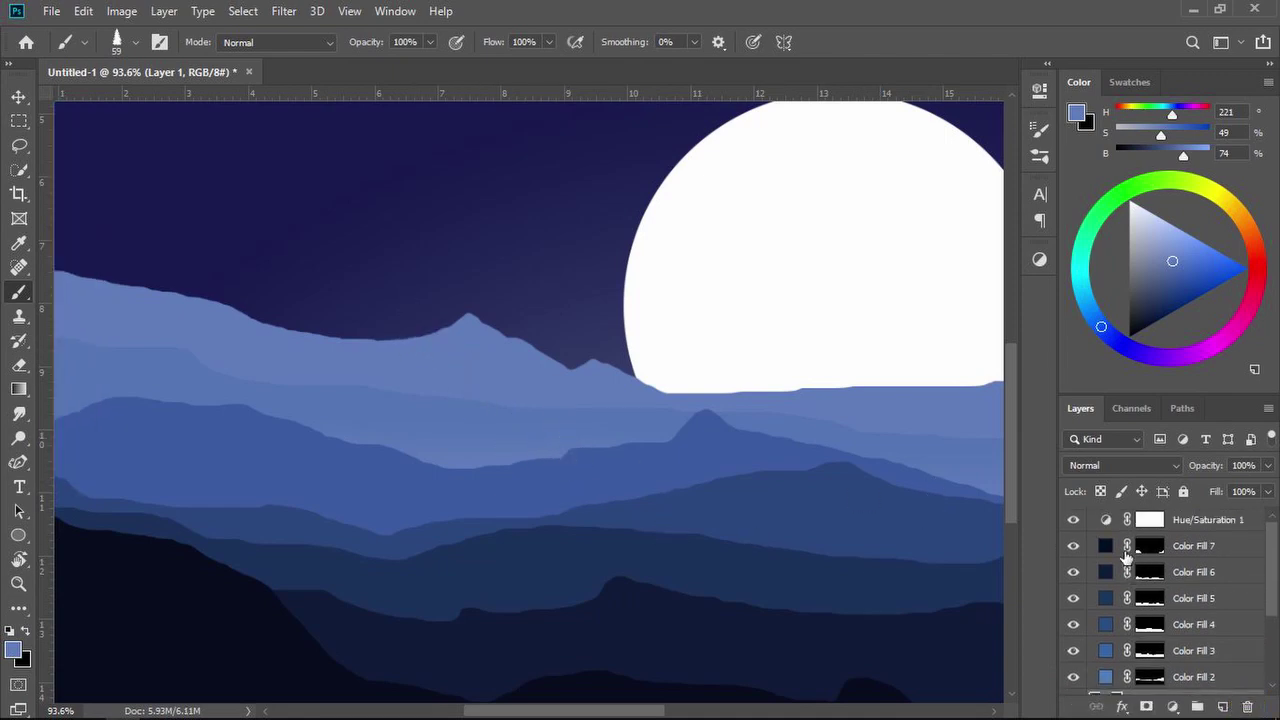
left_click(1079, 521)
scroll(806, 509, "down", 3)
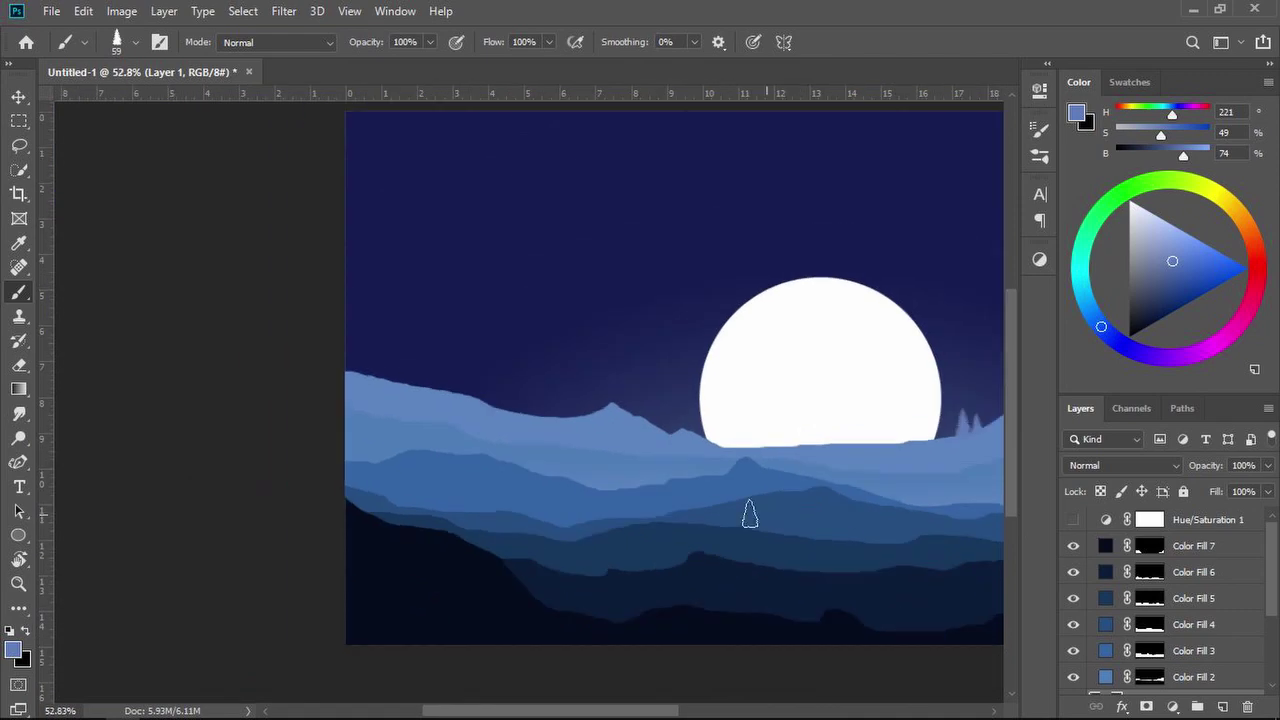
Sample the rear ridge's light blue and stamp a group of trees beside the peak left of the moon.
scroll(550, 484, "up", 2)
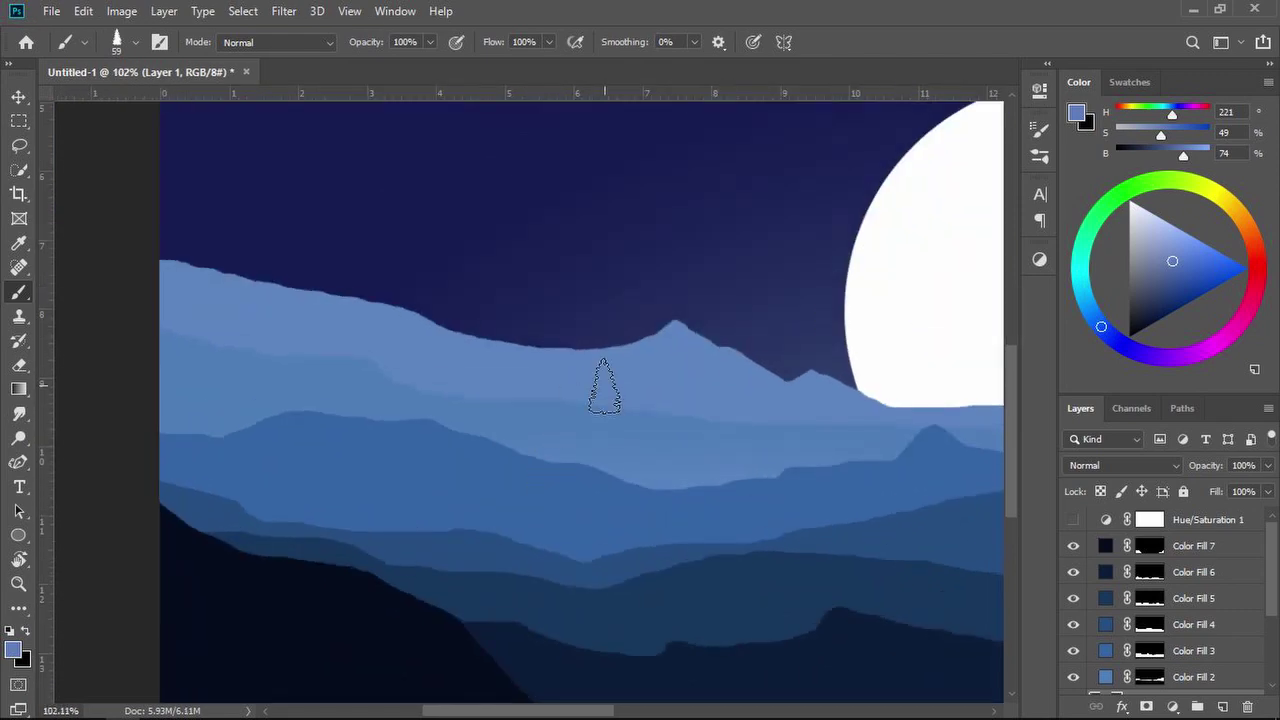
left_click(617, 374, "alt")
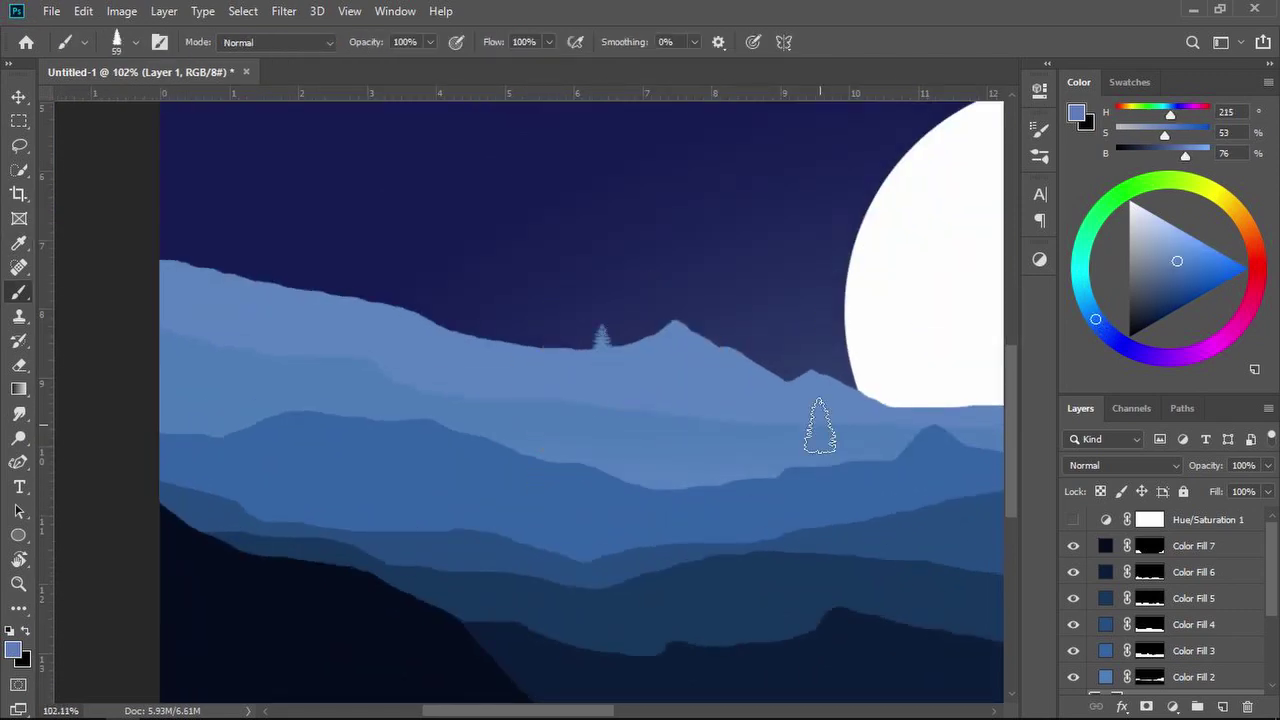
left_click(635, 320)
left_click(617, 331)
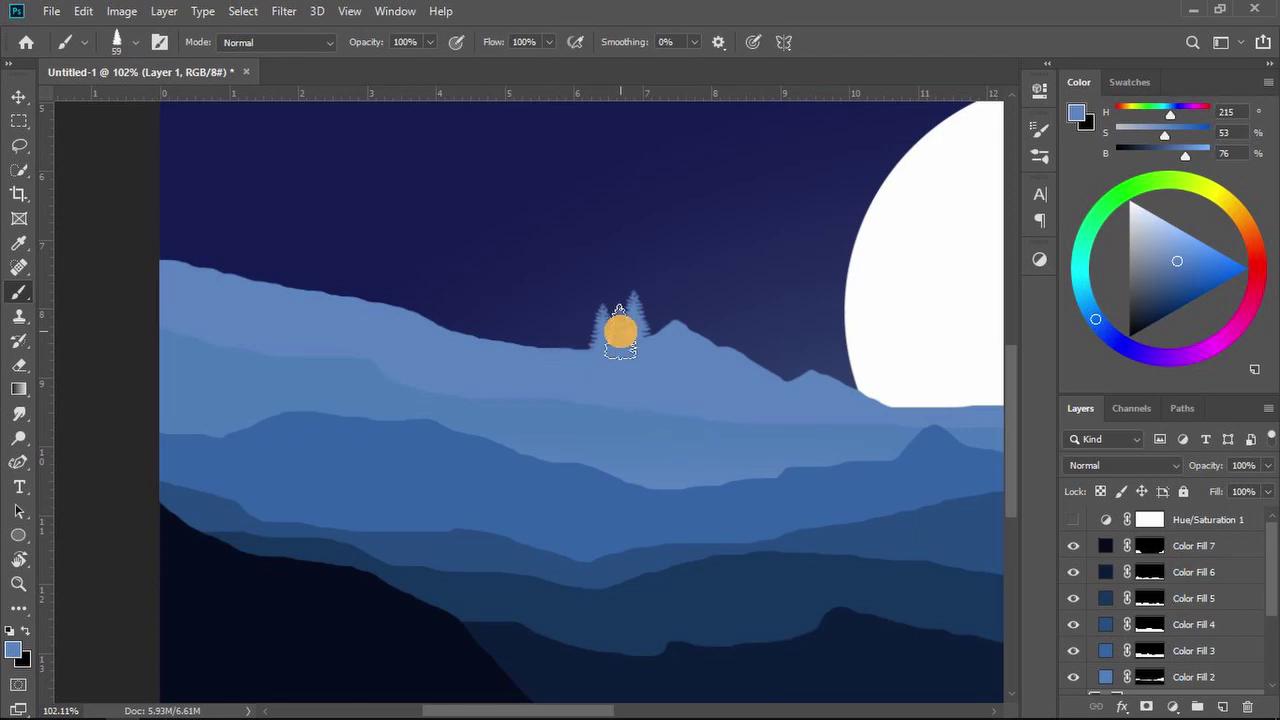
left_click(590, 333)
left_click(575, 335)
key("ctrl+0")
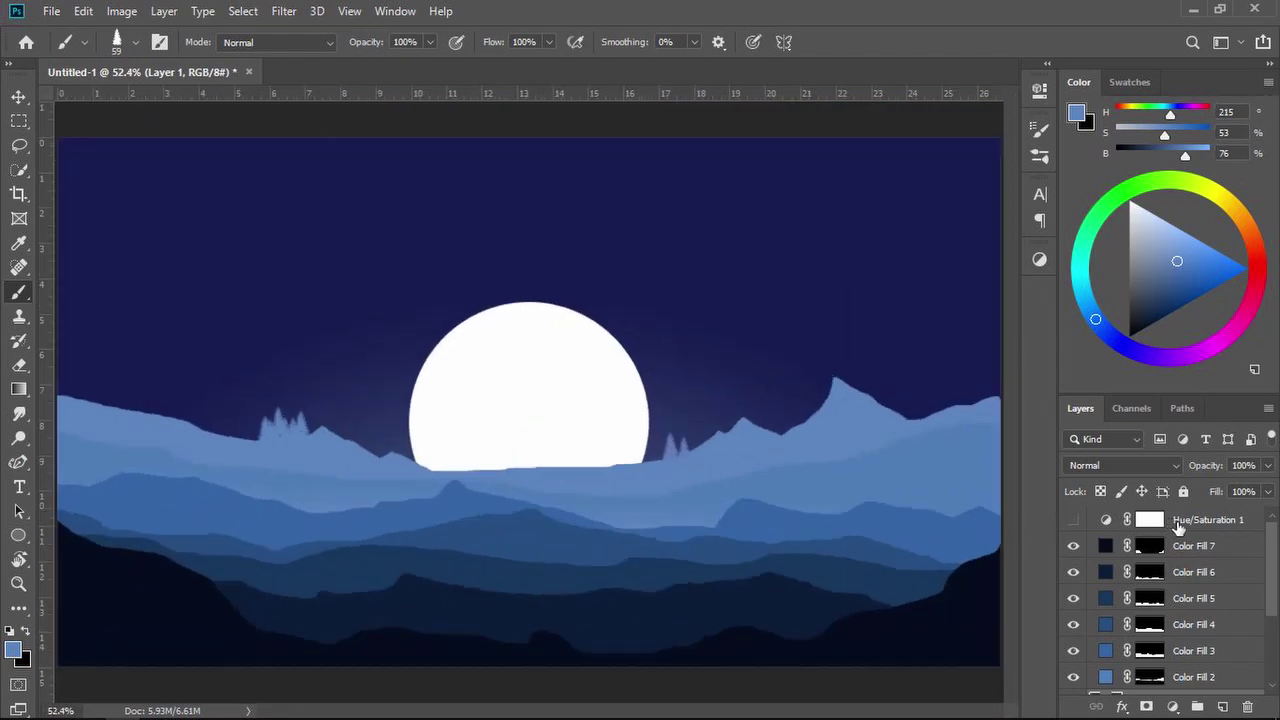
Extend the tree group on the rear ridge left of the moon down its outer slope with more overlapping trees.
scroll(239, 472, "up", 5, "alt")
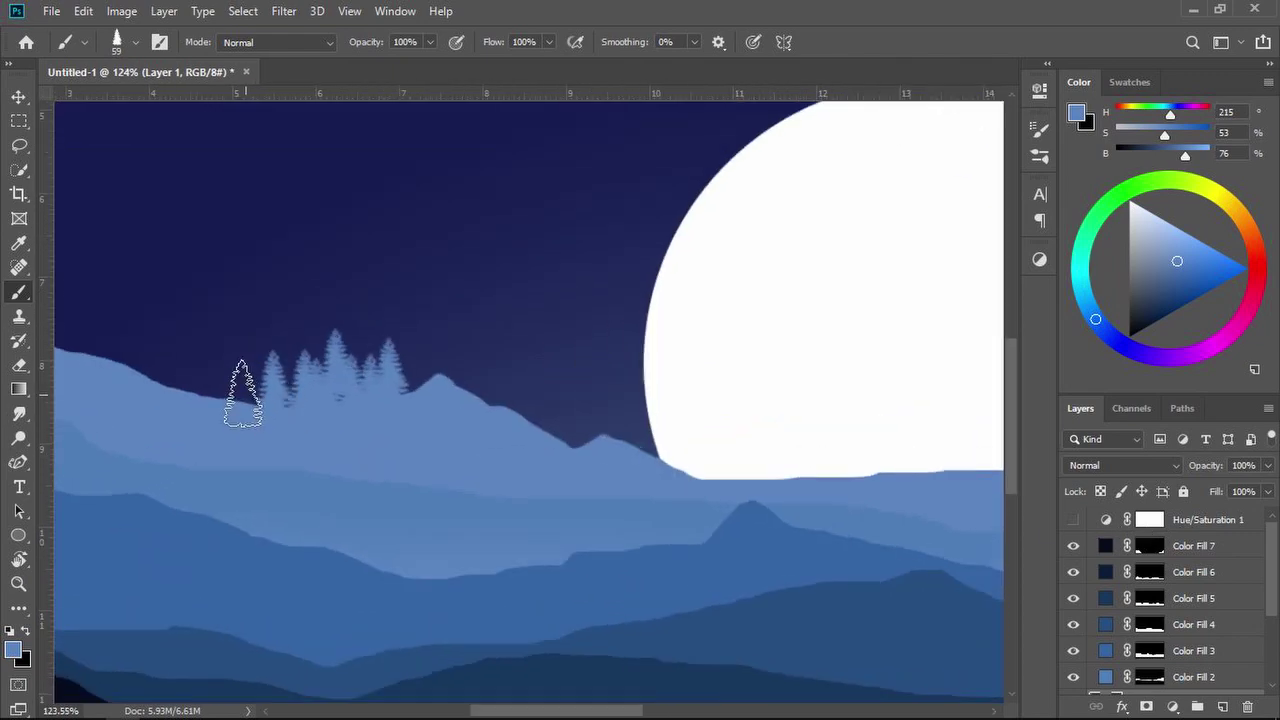
left_click(242, 430)
left_click(203, 370)
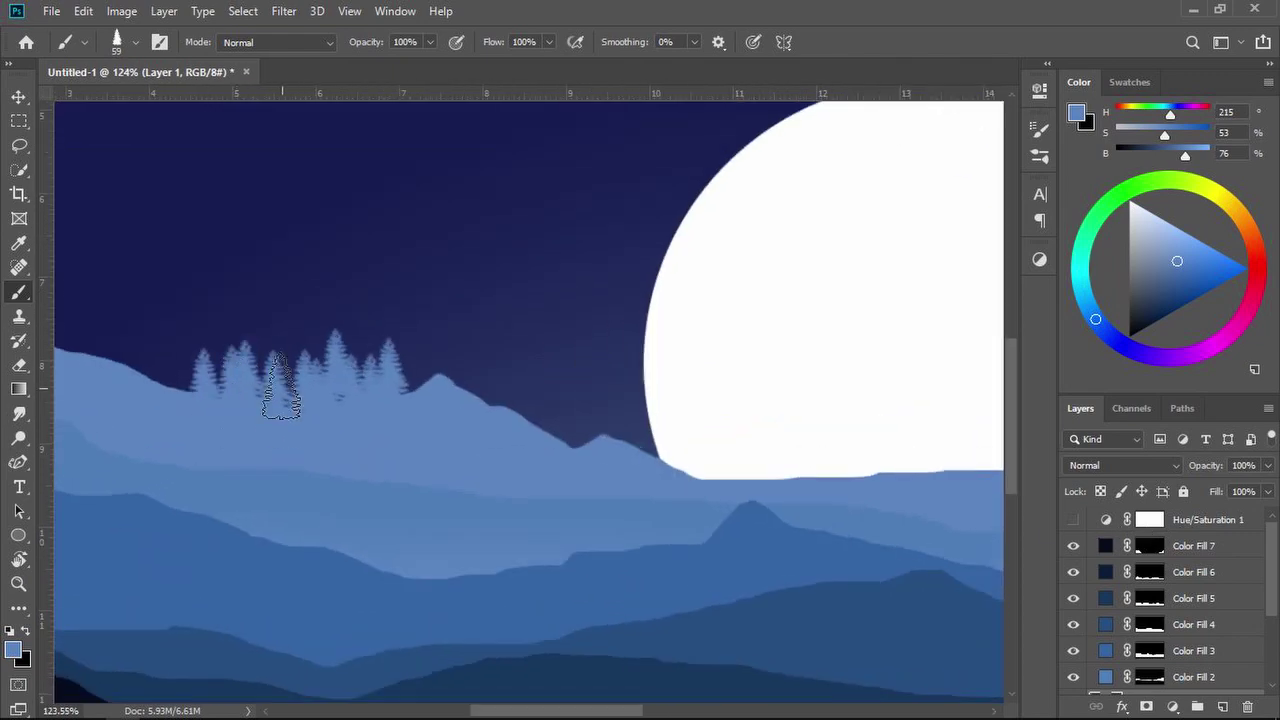
left_click(264, 356)
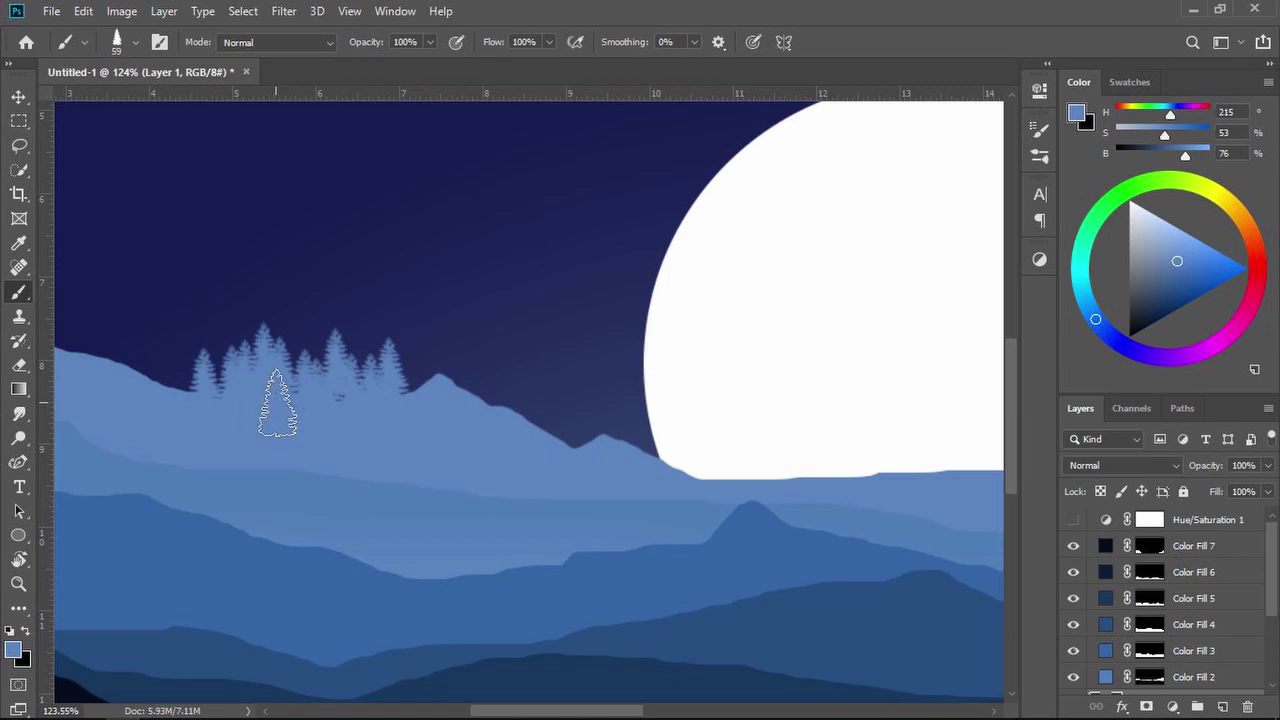
scroll(428, 449, "down", 4, "alt")
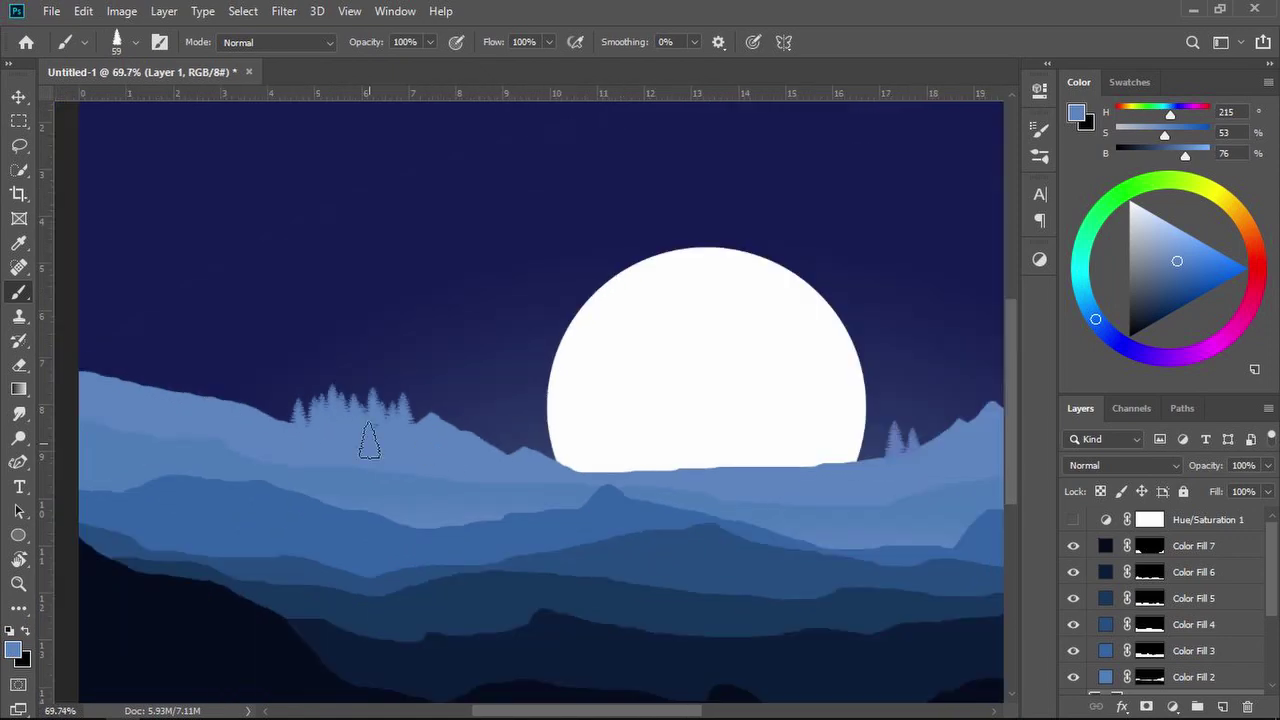
Stamp over the two off-colour trees right of the moon, adding one uphill and a smaller 49 px tree beside the moon.
scroll(960, 489, "up", 4, "alt")
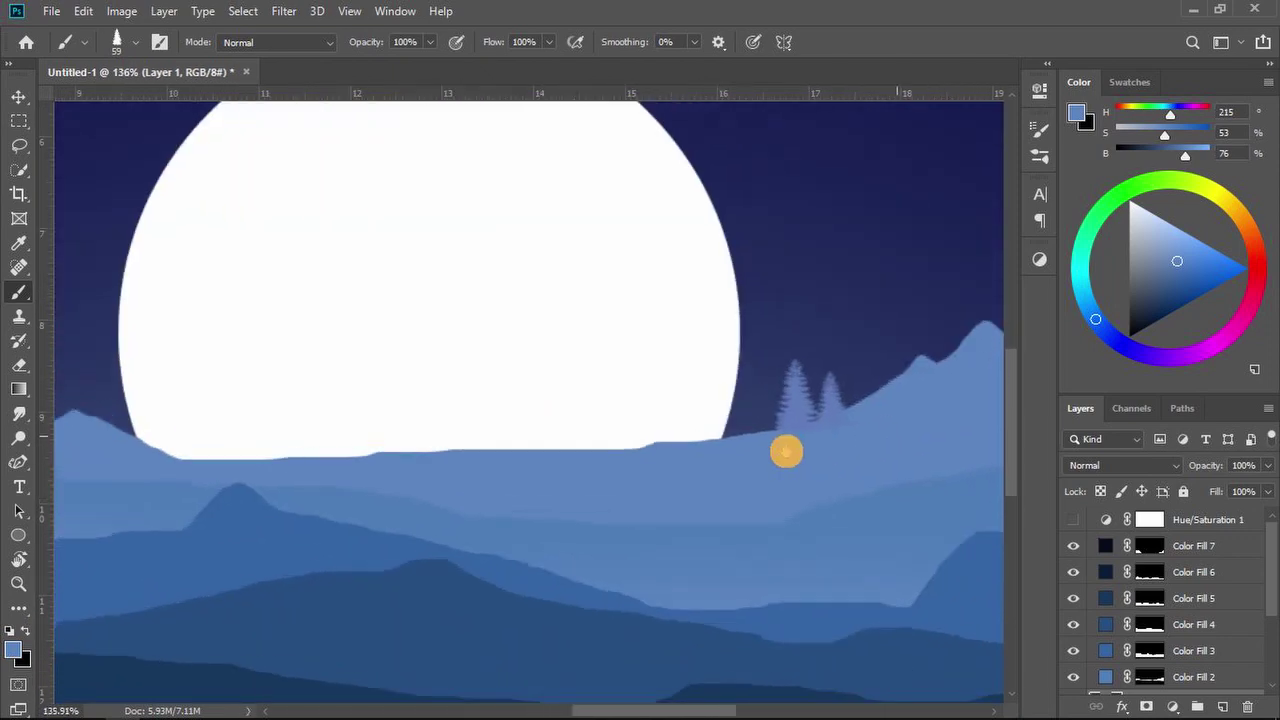
left_click(711, 405)
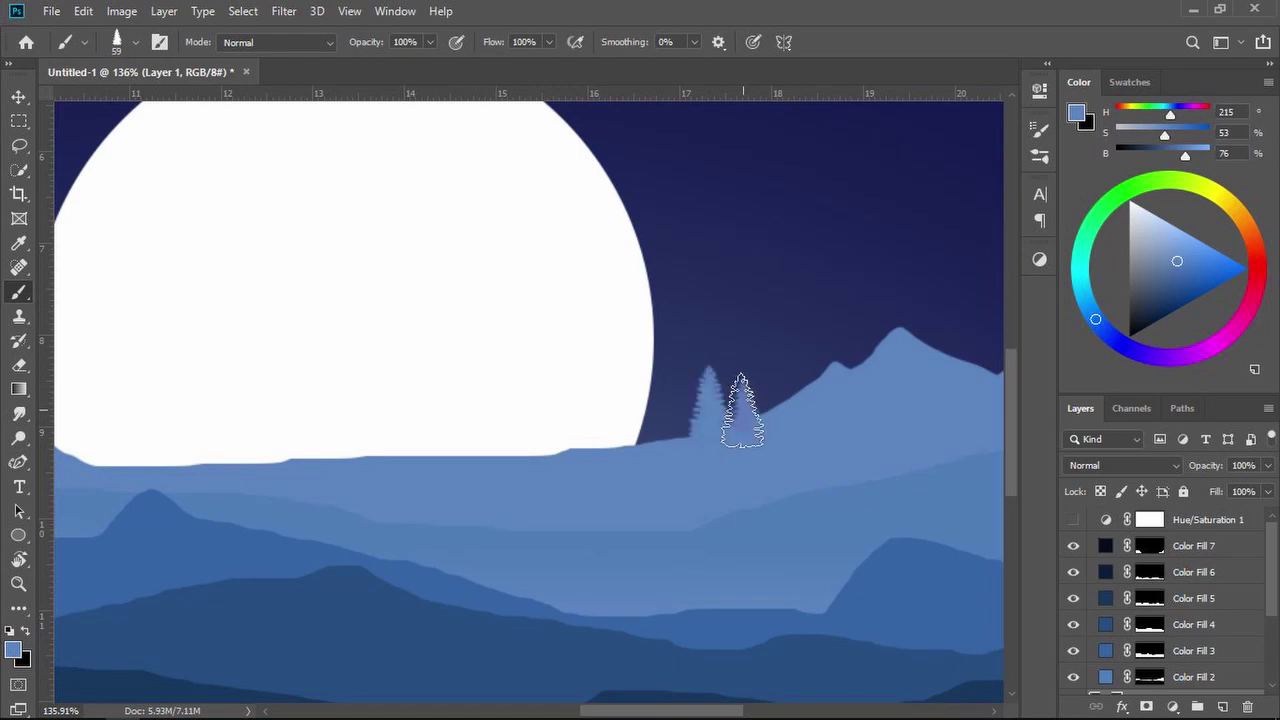
left_click(742, 410)
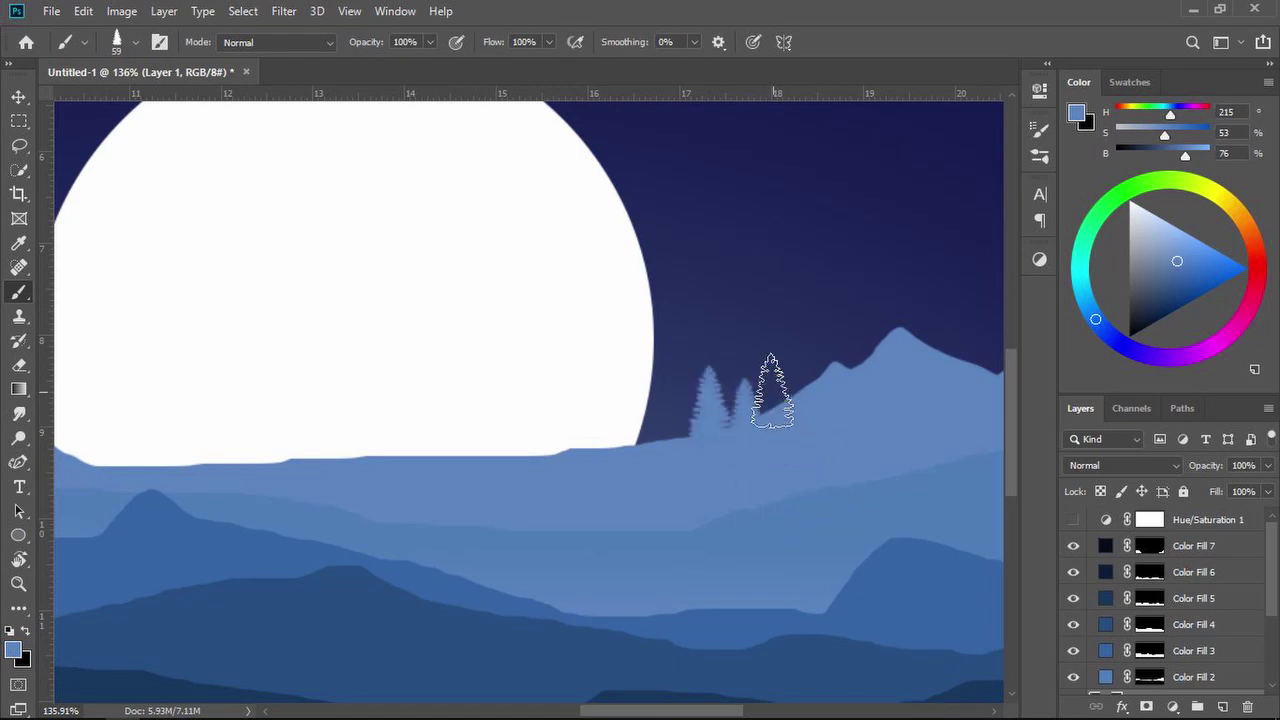
left_click(772, 391)
mouse_move(677, 430)
left_mouse_down()
mouse_move(665, 429)
mouse_move(666, 449)
left_mouse_up()
Stamp small 49 px trees in the dip before the tallest peak on the rear ridge right of the moon.
scroll(677, 486, "down", 5)
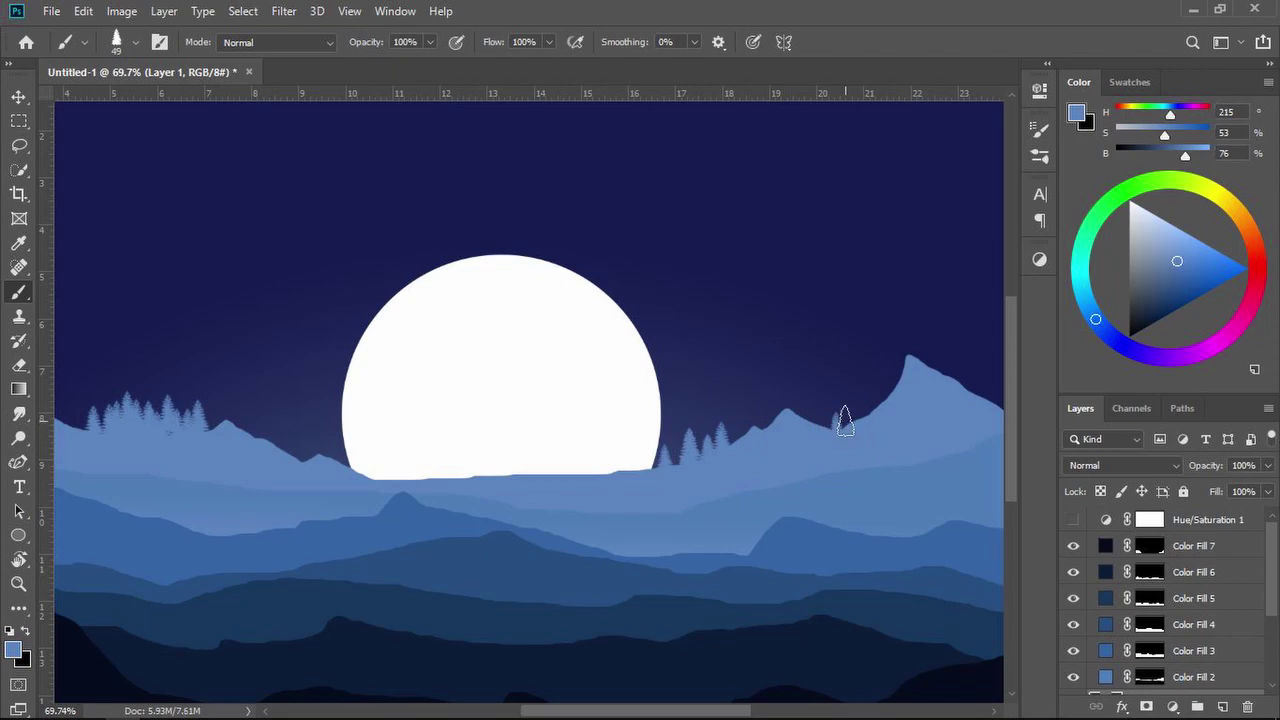
left_click(817, 420)
scroll(793, 446, "down", 1, "alt")
Stamp a cluster of trees at the far left end of the rear ridge, enlarging the tree brush to 66 px.
left_click(91, 387)
left_click(103, 397)
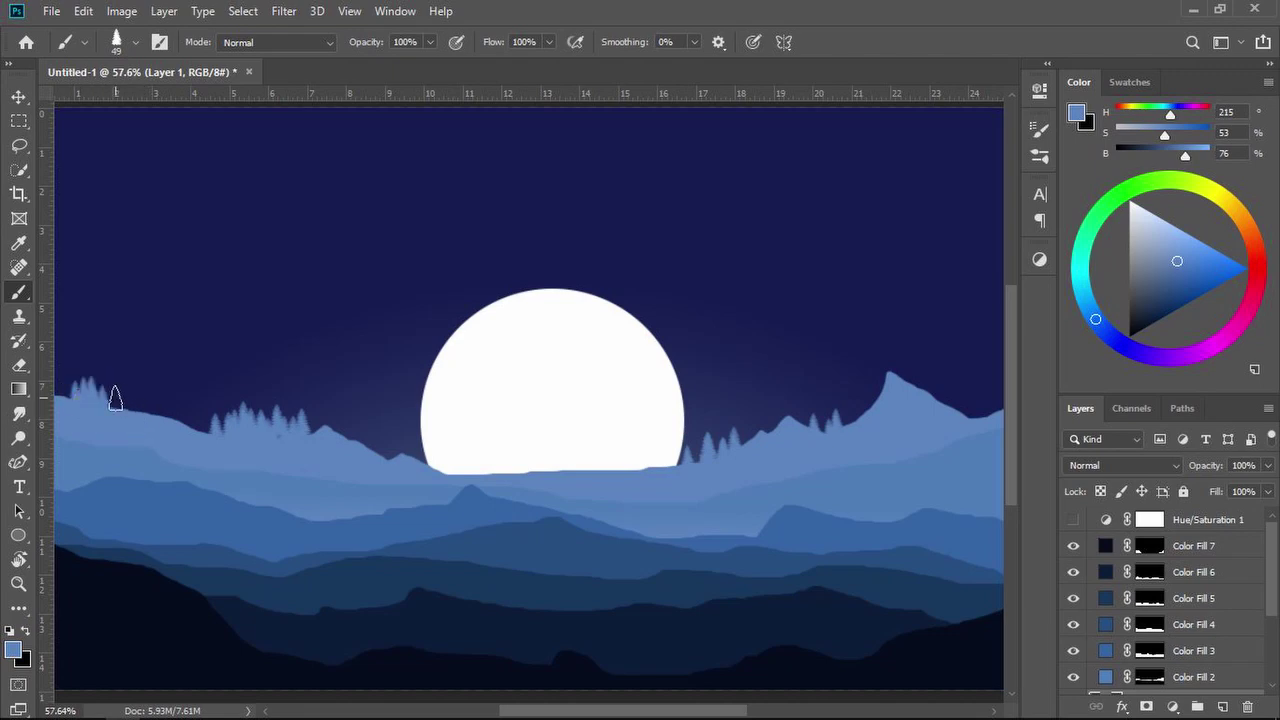
left_click_drag(115, 396, 120, 398)
left_click(116, 397)
scroll(269, 466, "down", 3)
scroll(275, 458, "up", 4)
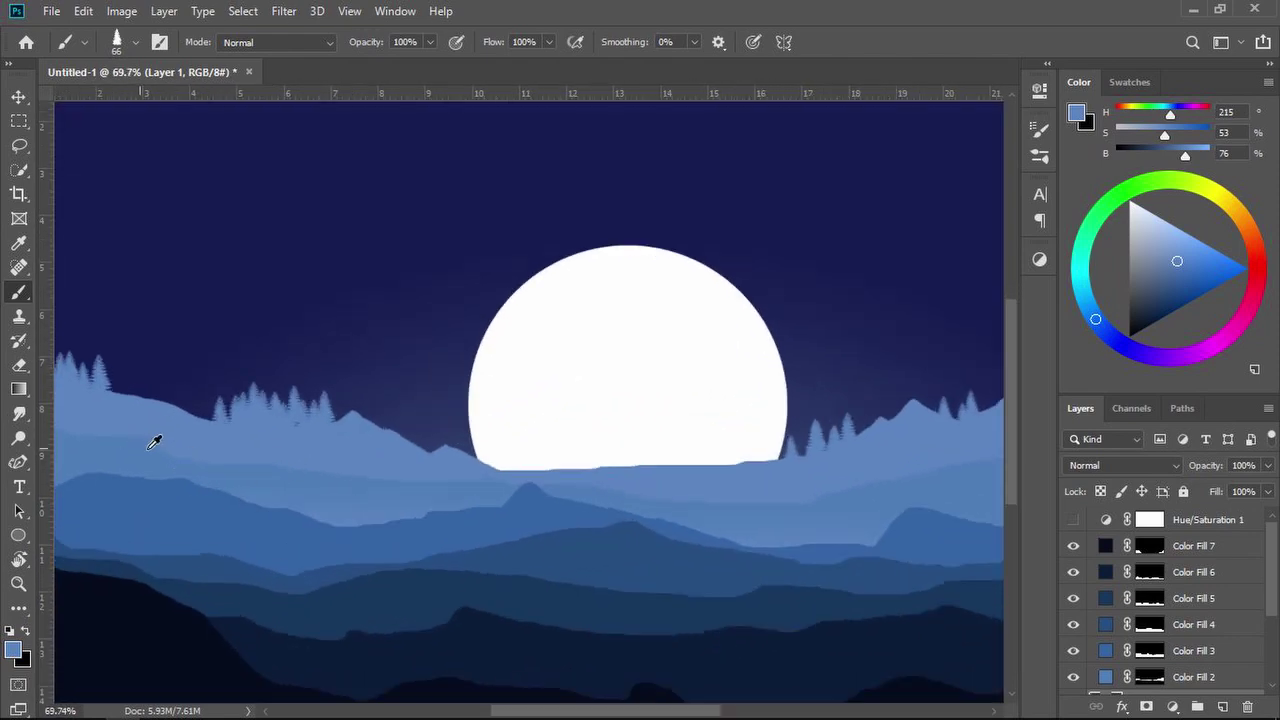
scroll(1190, 670, "down", 3)
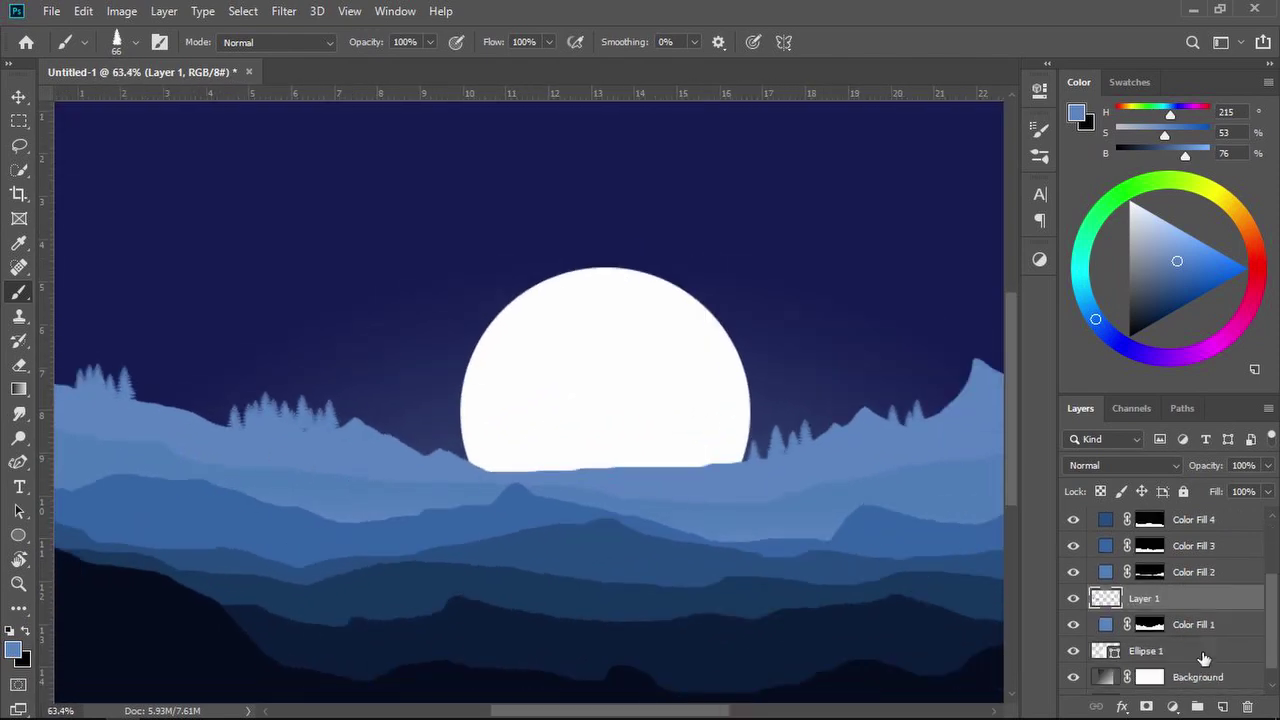
left_click_drag(1189, 610, 1187, 598)
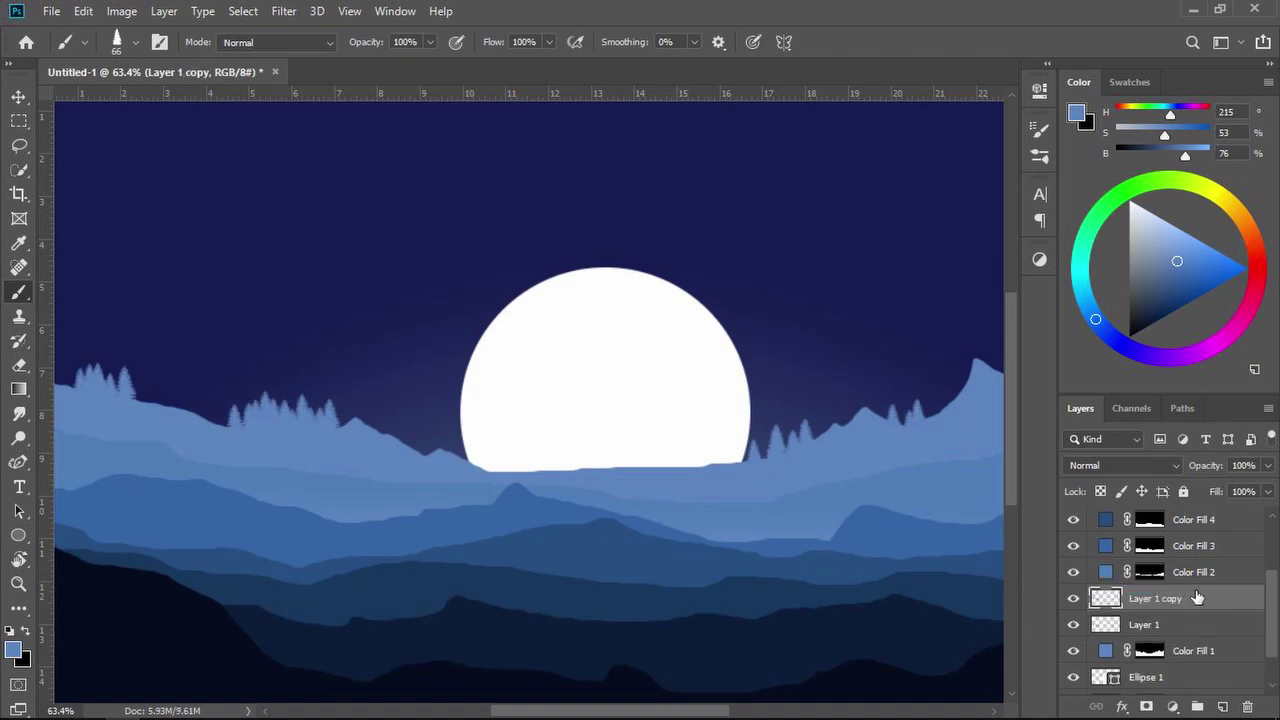
key("ctrl+z")
Create a new layer above Color Fill 2 and stamp trees along that hill's edge in its sampled blue.
left_click(1196, 584)
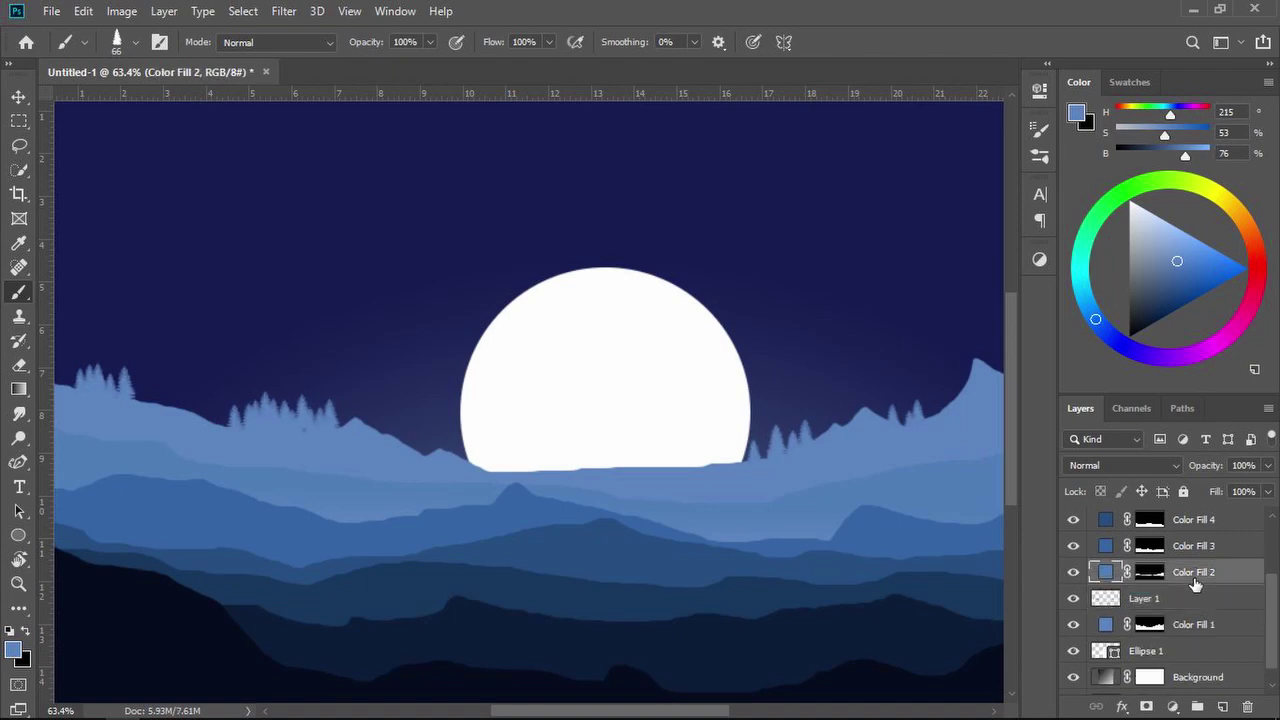
left_click(1220, 706)
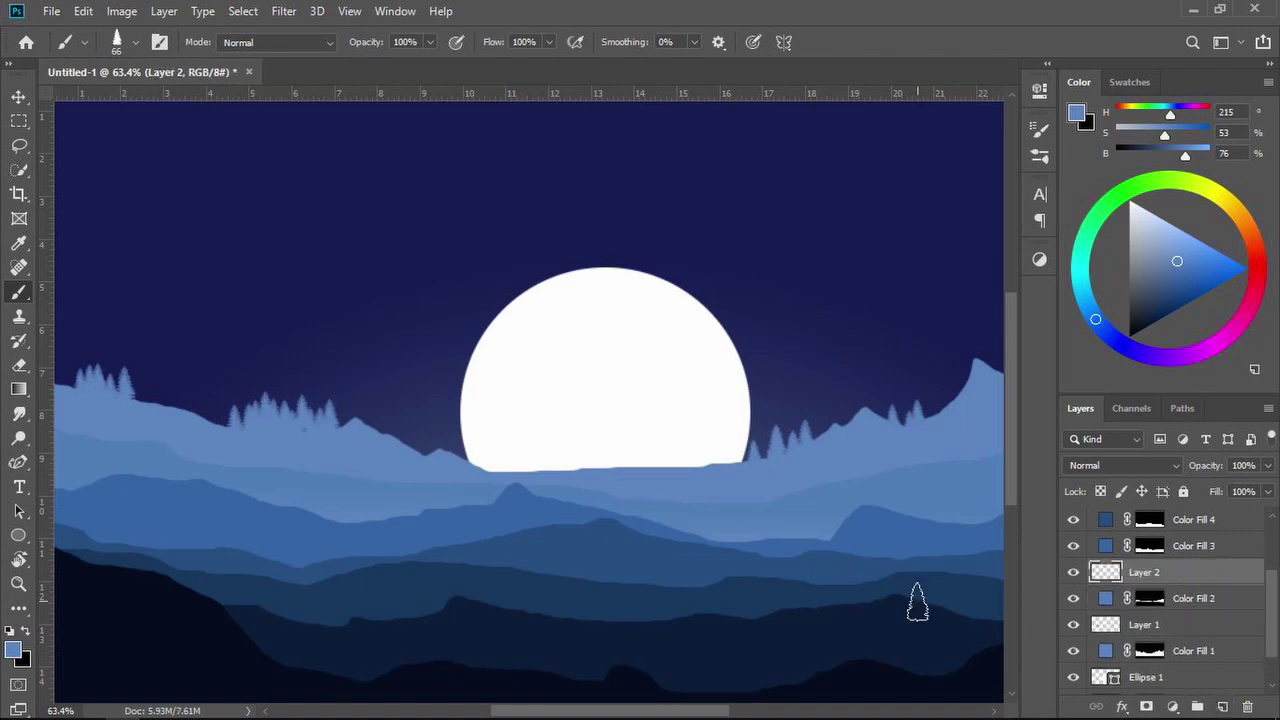
left_click(362, 488, "alt")
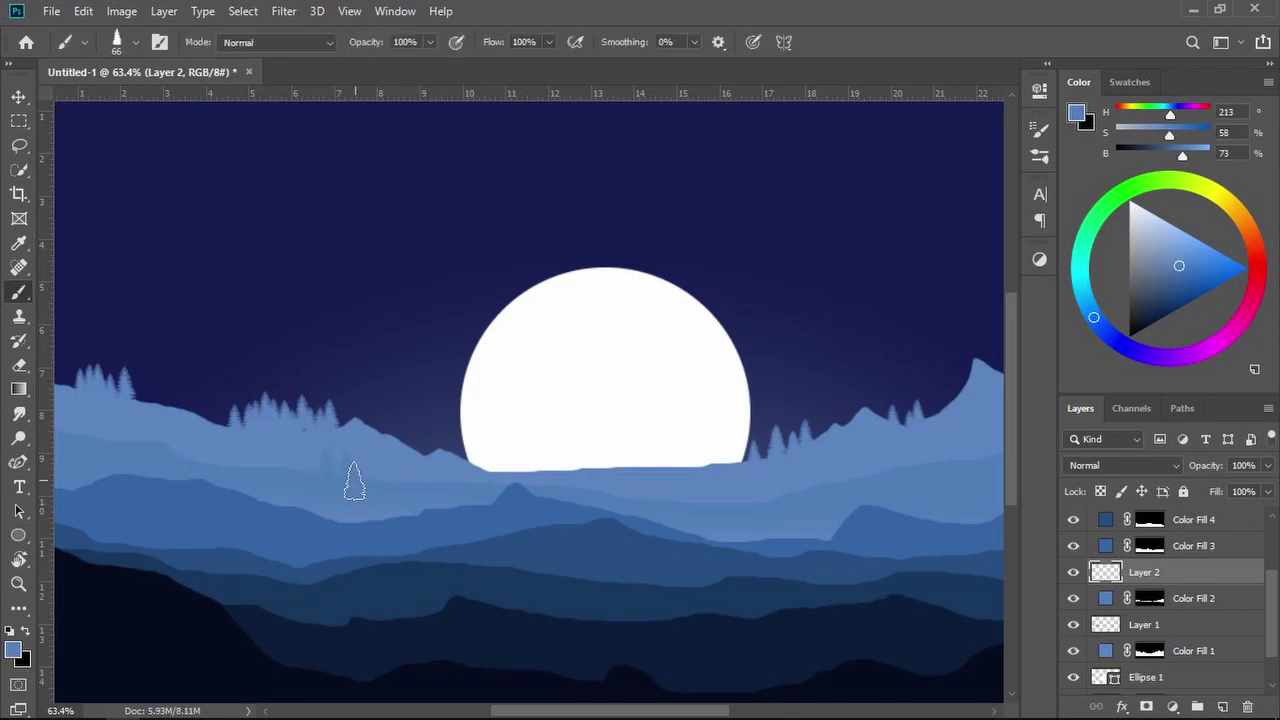
left_click_drag(727, 493, 752, 496)
left_click(888, 461)
left_click(934, 458)
Create a new layer above Color Fill 3, sample that hill's blue and stamp trees on its slope left of the moon.
left_click(1194, 546)
left_click(1222, 706)
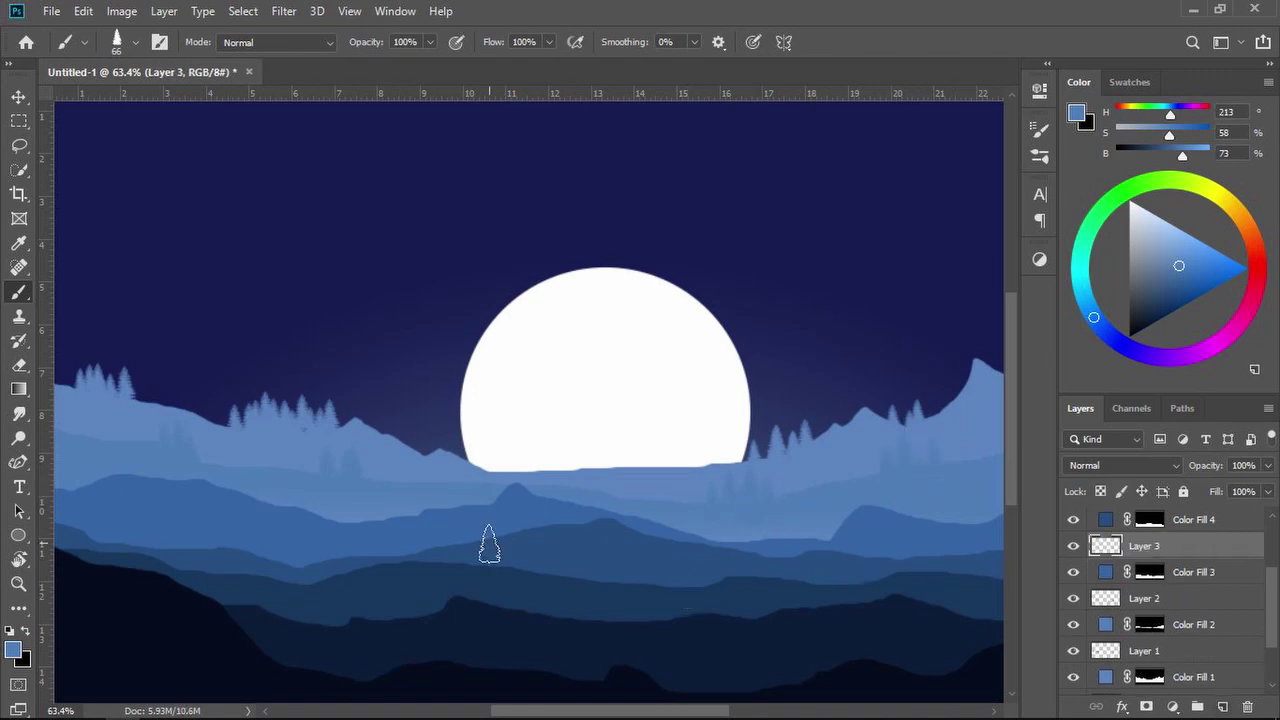
left_click(450, 530, "alt")
left_click(346, 515)
left_click(324, 507)
left_click(357, 520)
Enlarge the tree brush to 101 px and stamp larger trees on the Color Fill 3 slope left of the moon.
key("bracketright")
key("bracketright")
key("bracketright")
key("bracketright")
left_click(284, 501)
left_click(265, 486)
left_click(308, 492)
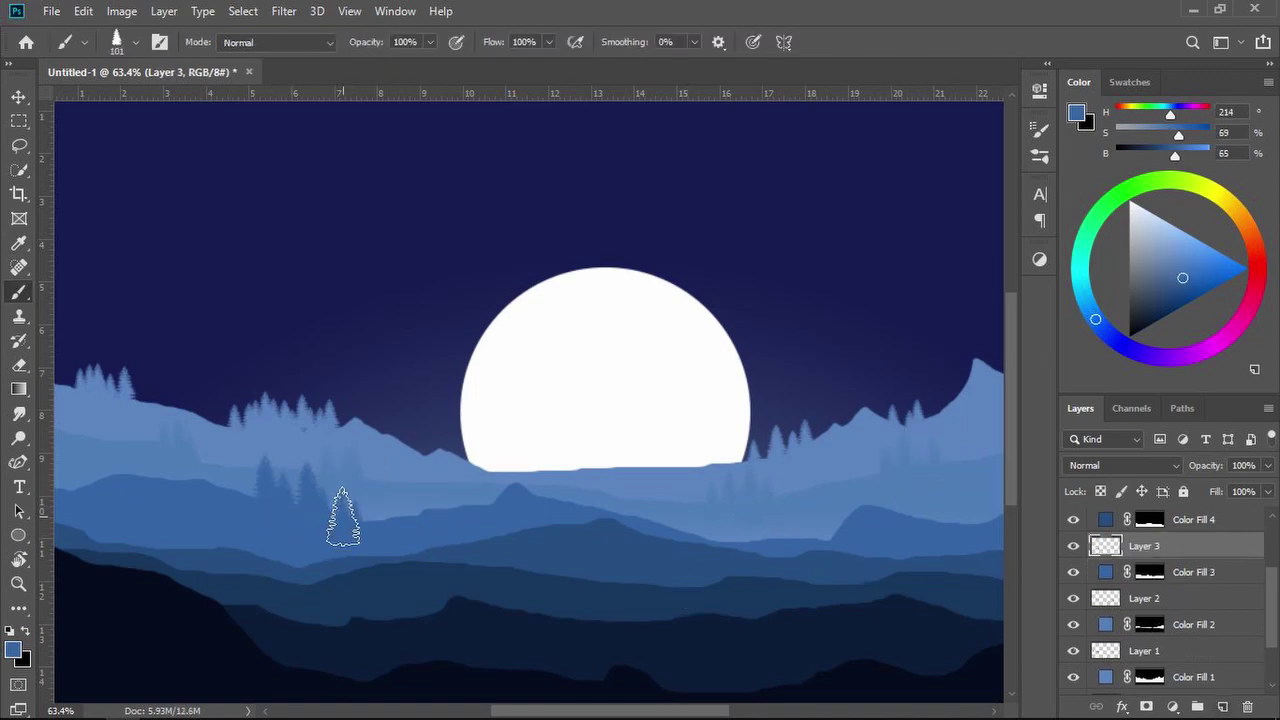
left_click(343, 517)
Stamp tree clusters on the Color Fill 3 hill, around the hump right of the moon and at its far left end.
left_click(864, 487)
left_click(892, 494)
left_click(842, 511)
left_click(827, 514)
left_click(113, 459)
left_click(88, 472)
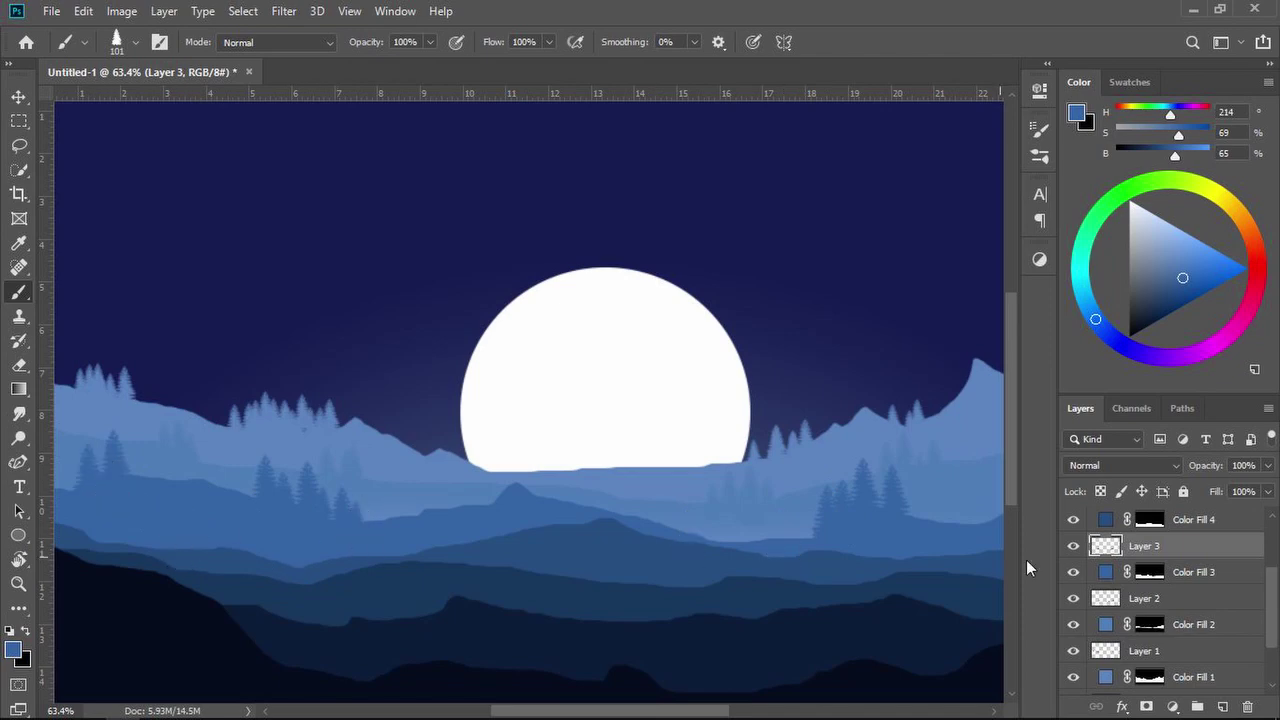
left_click(929, 501)
Create a new layer above Color Fill 4 and stamp three trees below the moon in that hill's sampled blue.
left_click(1194, 520)
left_click(1222, 706)
left_click(570, 538, "alt")
left_click(525, 527)
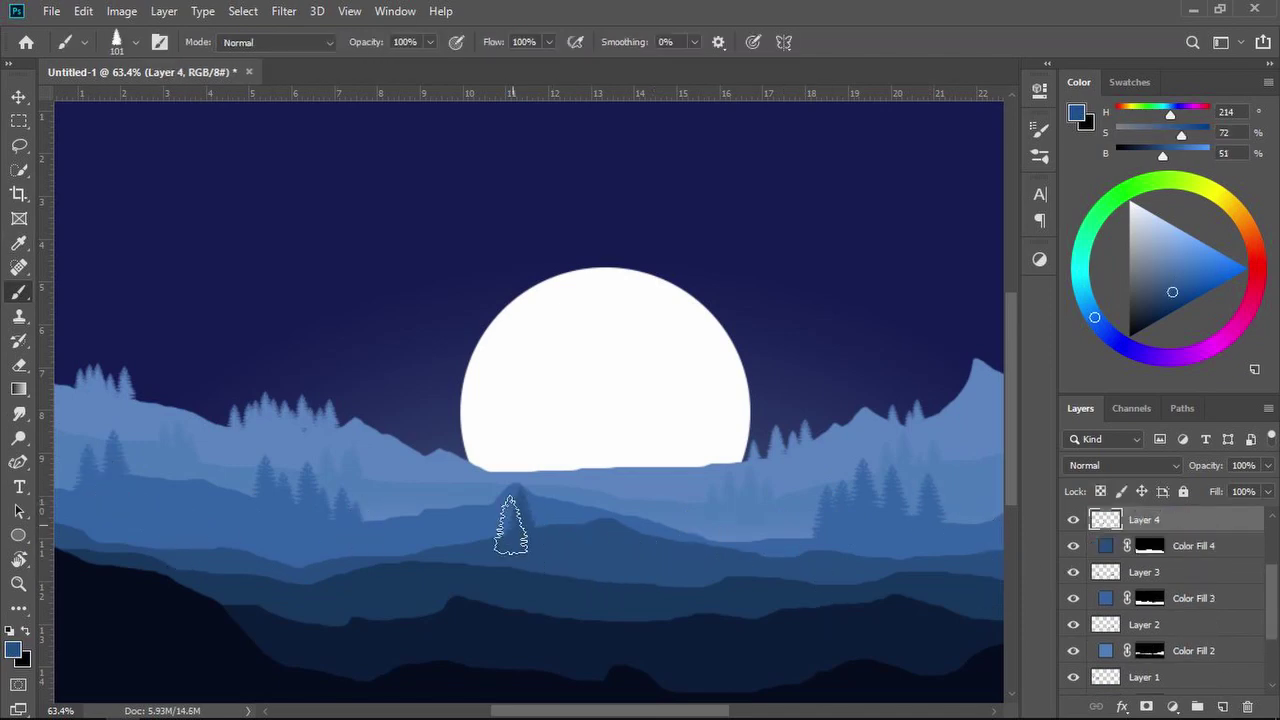
left_click(502, 518)
left_click(549, 514)
Stamp a row of trees along the left part of the Color Fill 4 hill, with one standing apart nearer the moon.
left_click(315, 541)
left_click(296, 550)
left_click(281, 550)
left_click(335, 554)
left_click(354, 571)
left_click(390, 534)
left_click(256, 535)
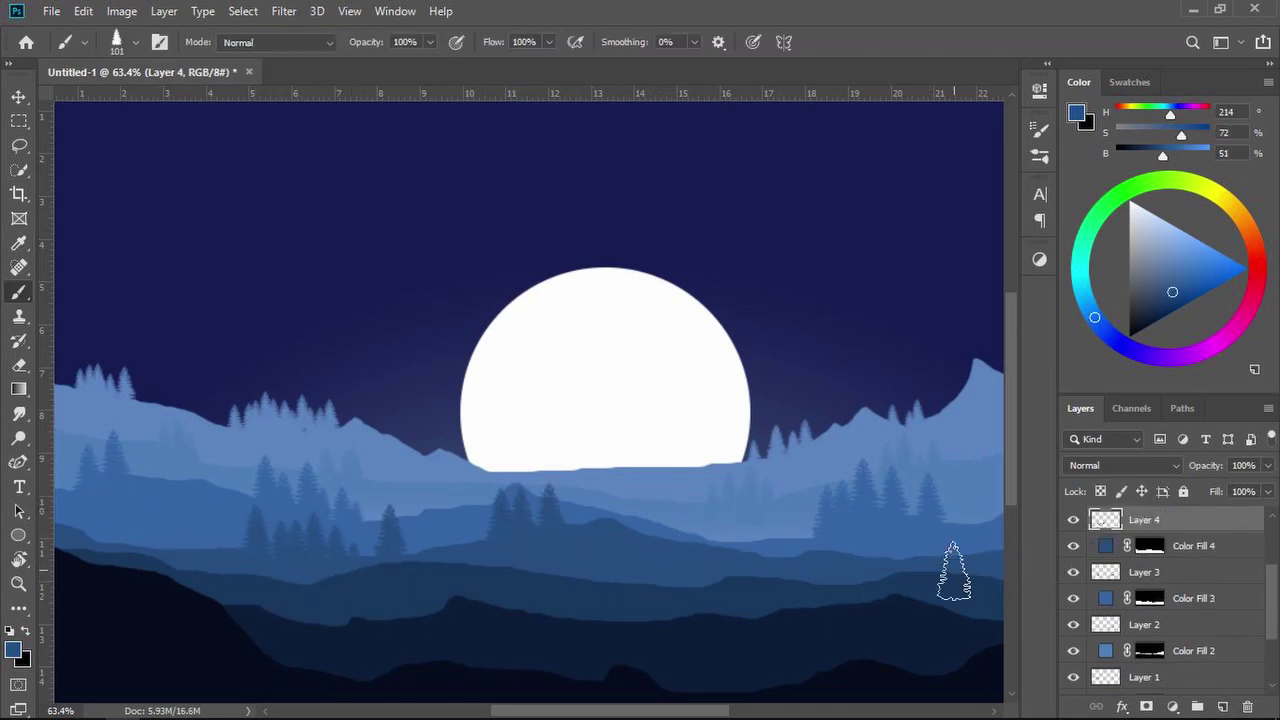
Stamp a dense tree cluster on the right end of the Color Fill 4 hill and another tree beside it.
left_click(968, 545)
left_click(946, 525)
left_click(915, 537)
left_click(961, 529)
left_click(932, 533)
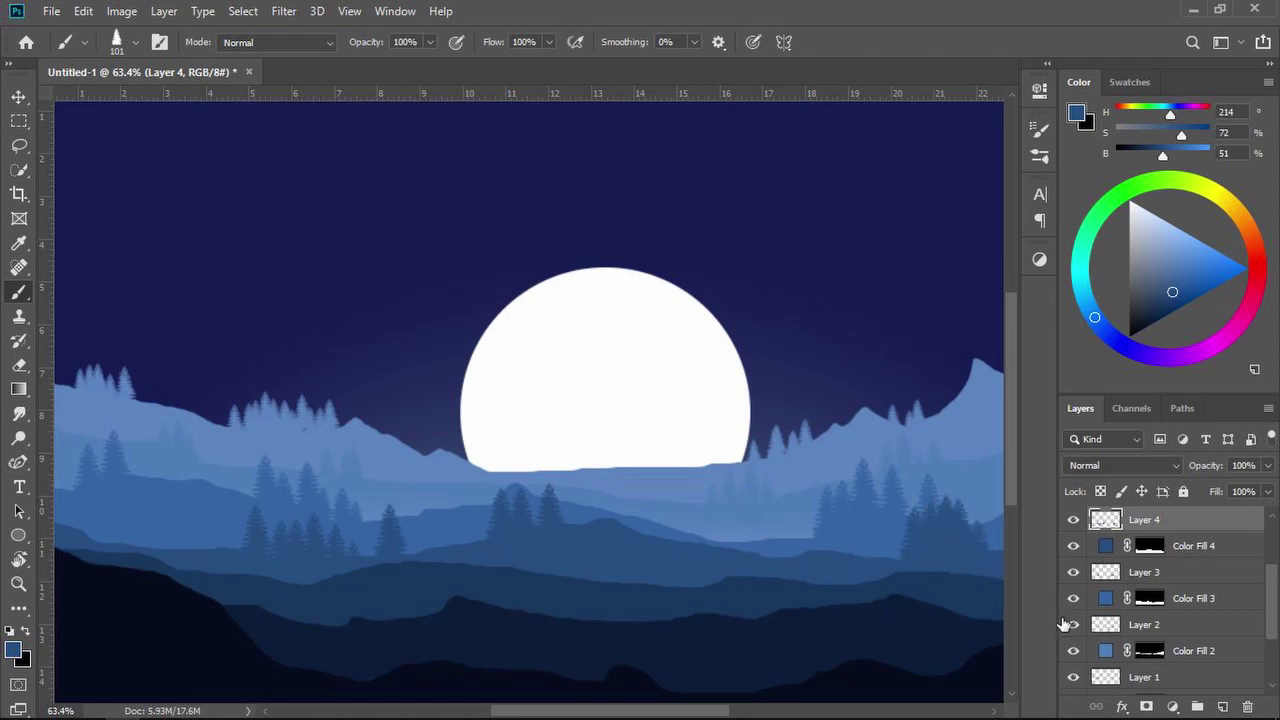
left_click(875, 557)
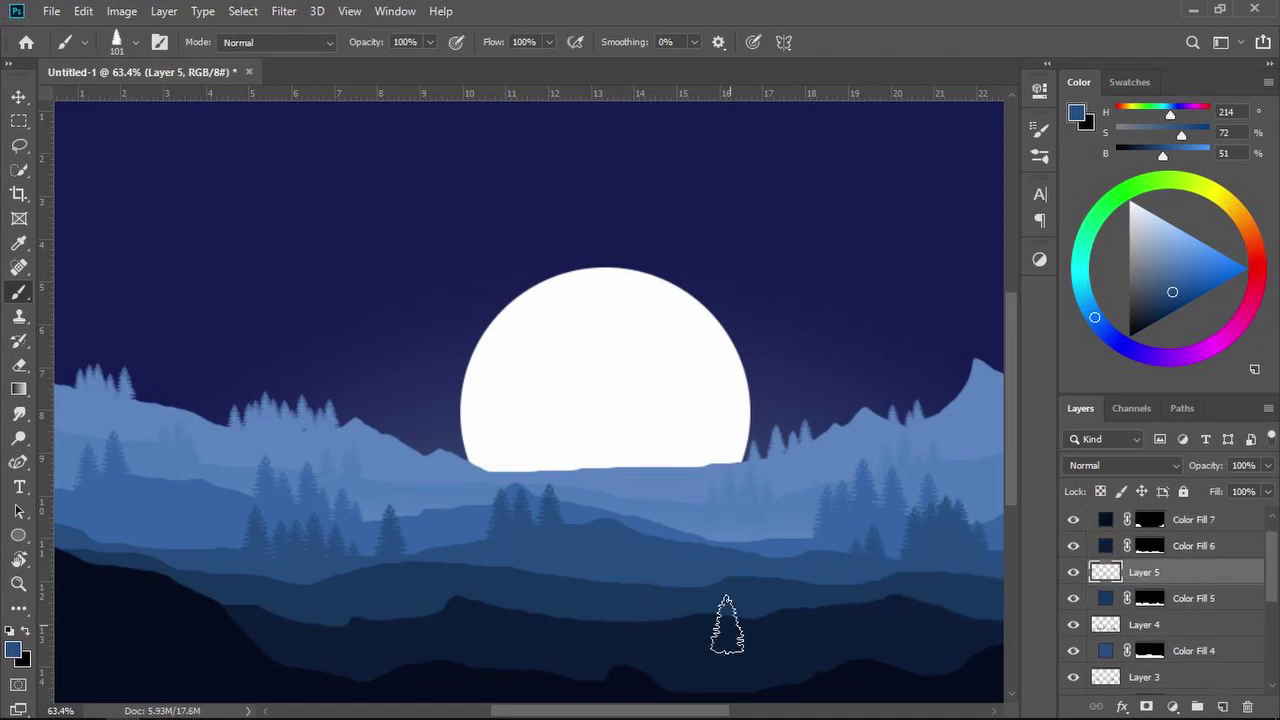
Sample the Color Fill 5 hill's blue and stamp 101 px trees below the moon and on its left part on Layer 5.
left_click(665, 615, "alt")
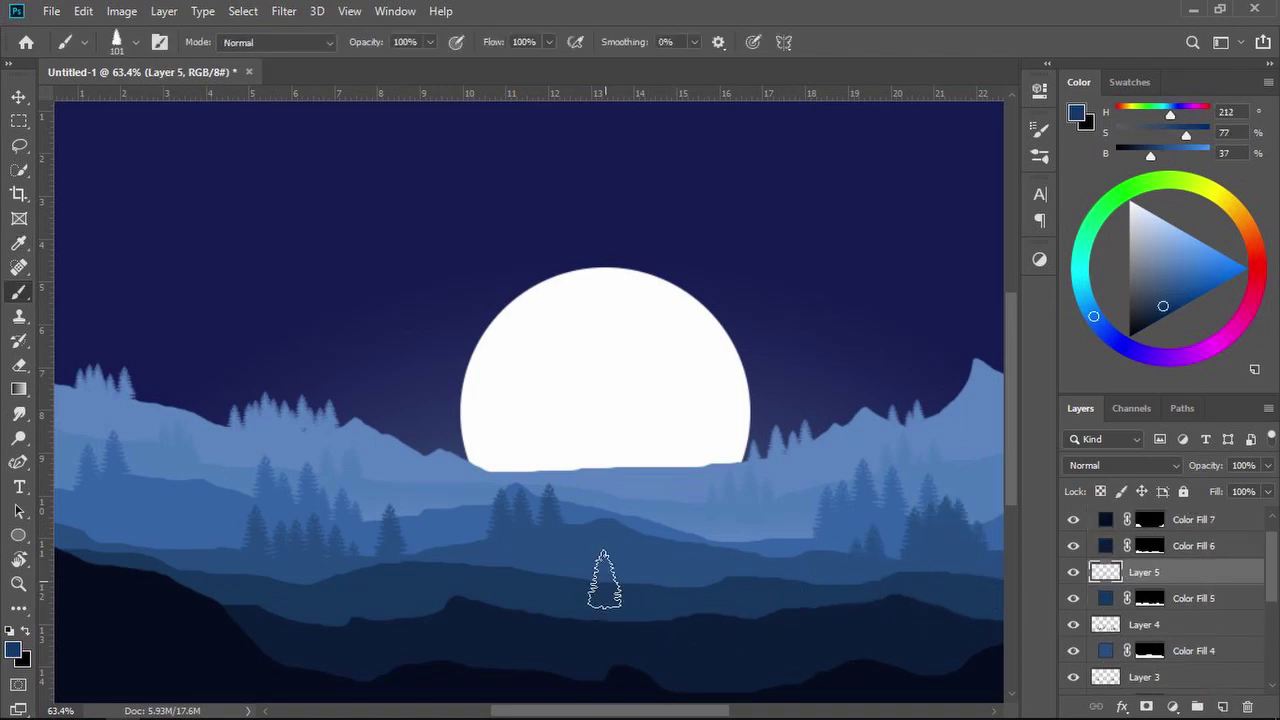
left_click(572, 564)
left_click(598, 569)
left_click(628, 585)
left_click(545, 585)
left_click(300, 562)
left_click(272, 574)
left_click(330, 594)
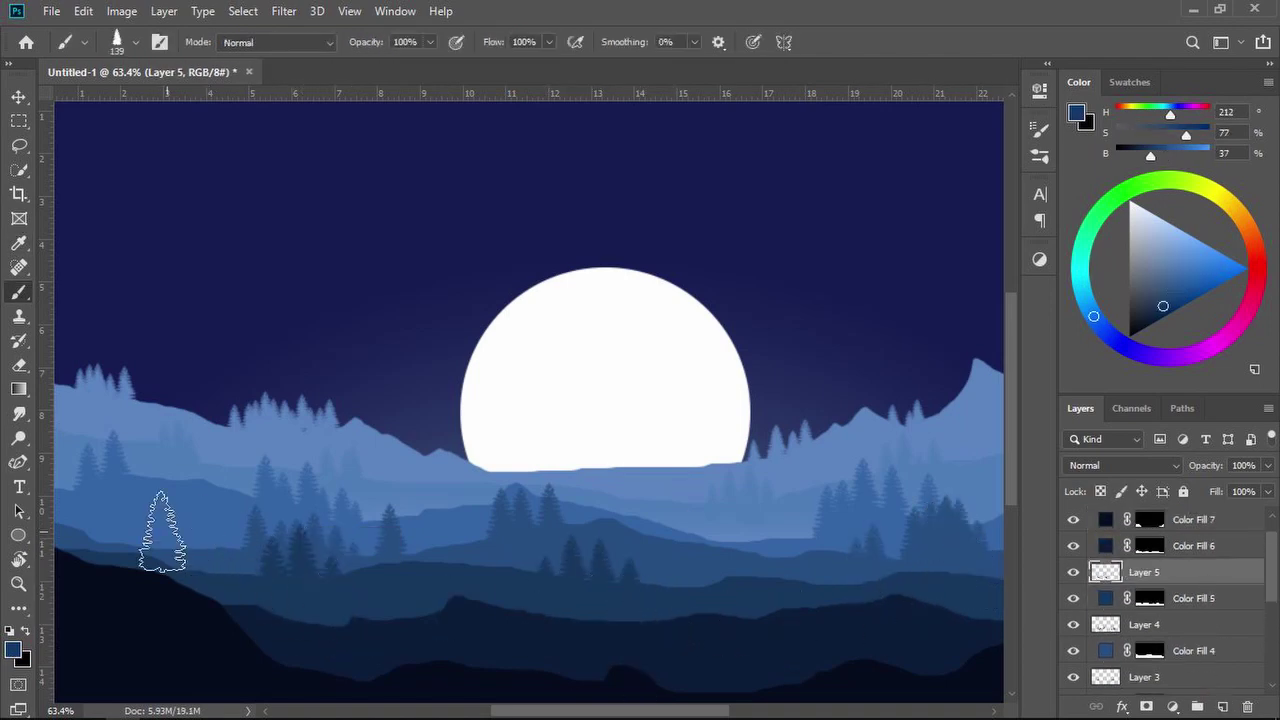
Stamp a group of larger 139 px trees at the far left of the Color Fill 5 hill.
left_click(154, 555)
left_click(175, 548)
left_click(125, 544)
left_click(197, 546)
Stamp 139 px trees around the middle group on the Color Fill 5 hill and a new cluster on its right side.
left_click(552, 552)
left_click(527, 582)
left_click(653, 551)
left_click(813, 555)
left_click(829, 566)
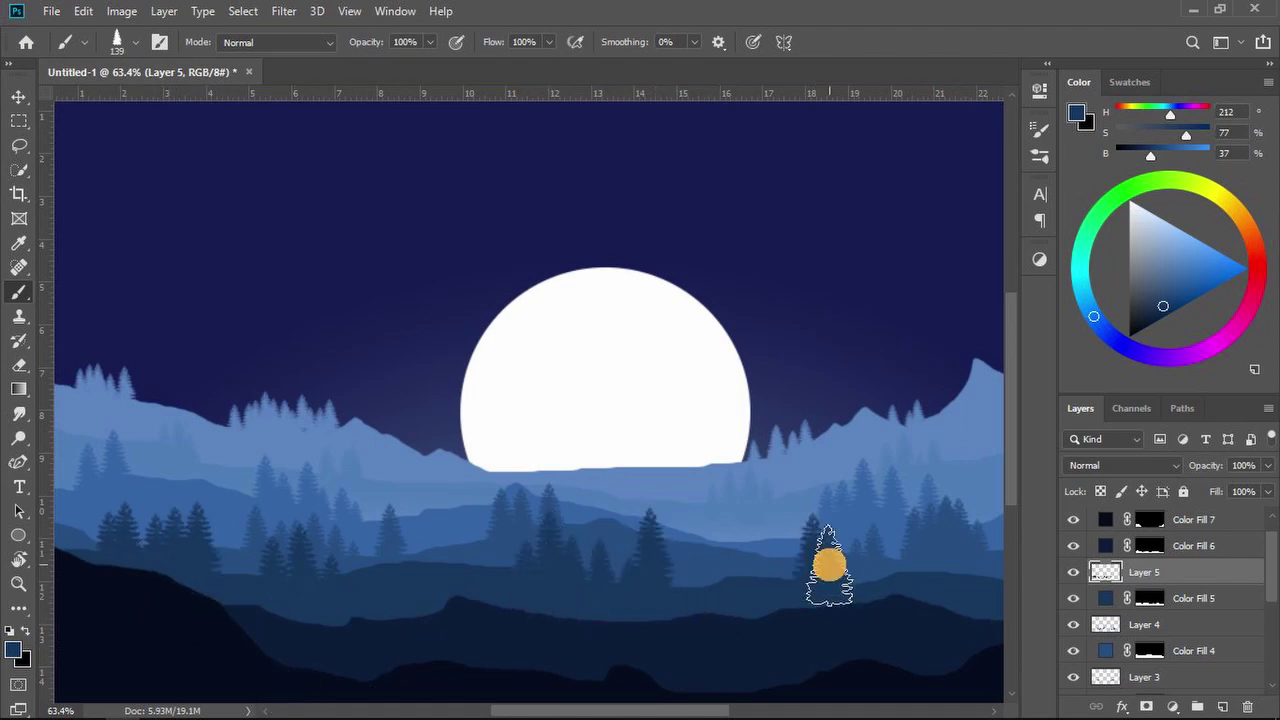
left_click(779, 573)
left_click(857, 587)
Create a new layer above Color Fill 6 and sample that hill's dark blue for the tree brush.
left_click(1207, 547)
left_click(1222, 707)
left_click(436, 600, "alt")
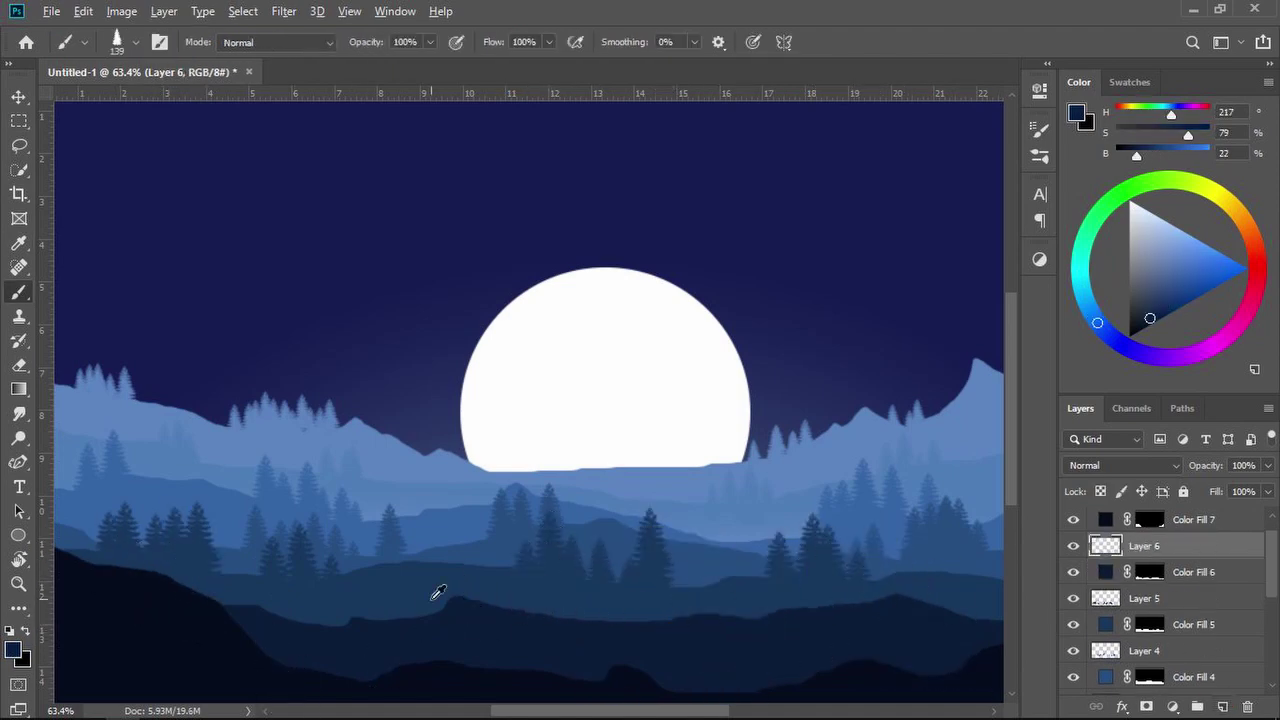
right_click(445, 601, "alt")
key("v")
left_click(474, 648, "shift")
left_click(471, 686, "shift")
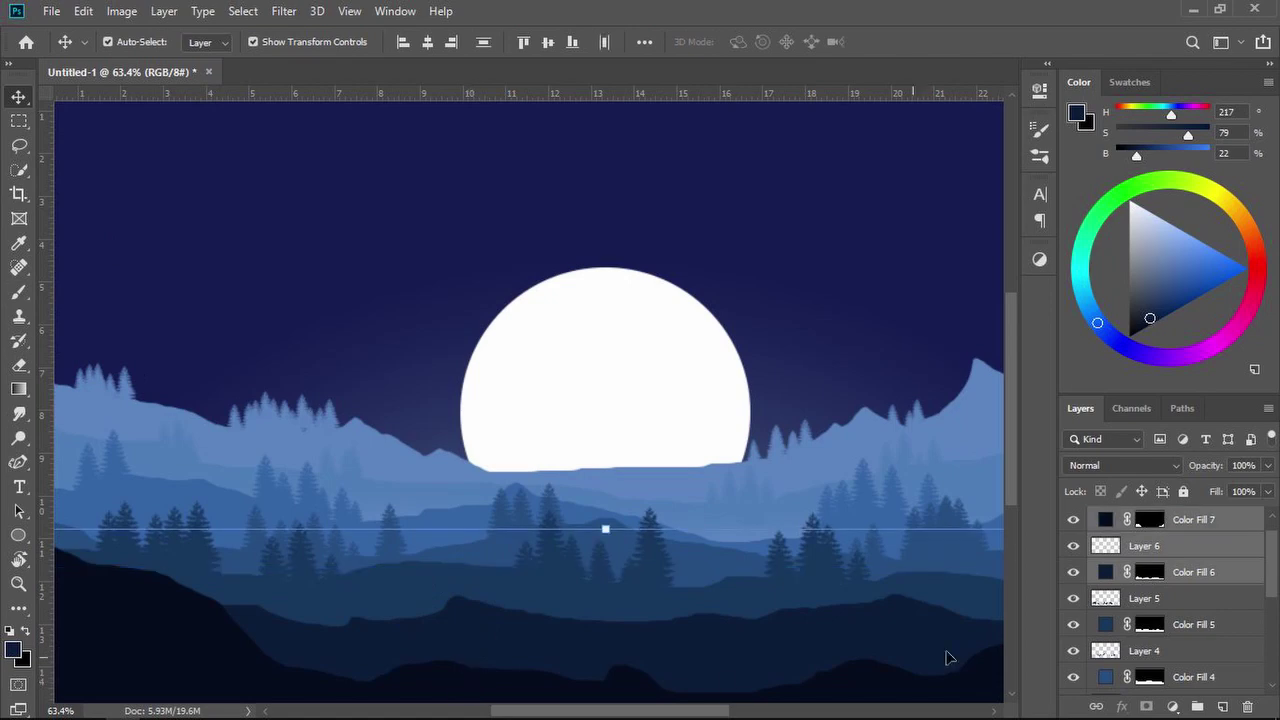
scroll(1185, 590, "up", 1)
left_click(1188, 597)
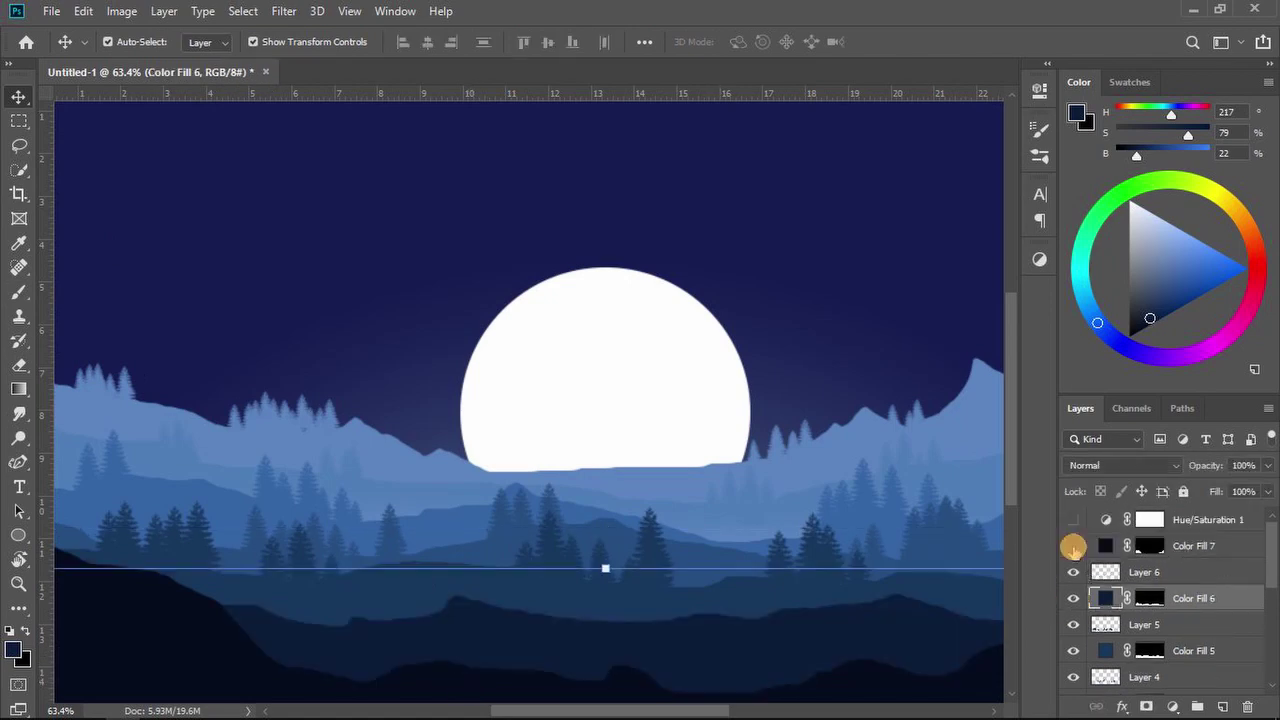
left_click(1105, 546, "shift")
scroll(870, 598, "down", 2)
left_click(862, 610, "shift")
left_click(691, 598, "shift")
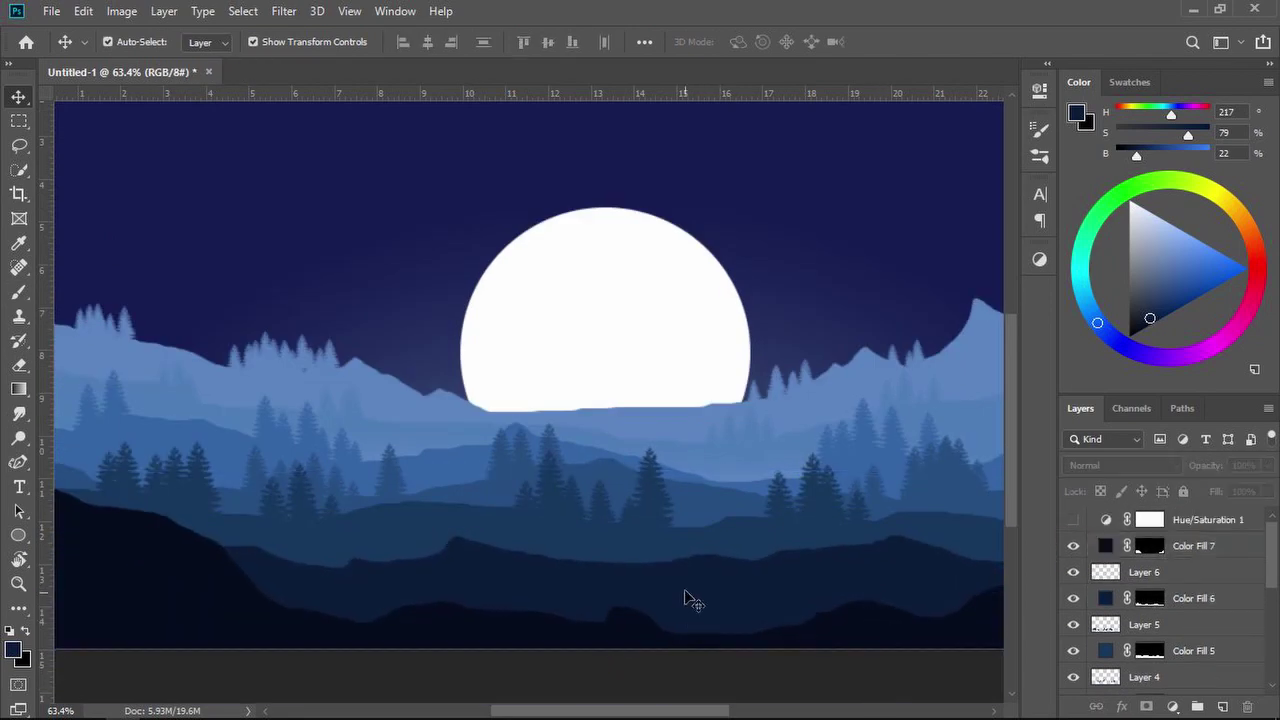
left_click(698, 597)
left_click(703, 595)
Stamp 218 px dark blue trees across the Color Fill 6 hill on Layer 6, from its left part to its far right.
scroll(670, 596, "up", 1)
key("alt+]")
key("b")
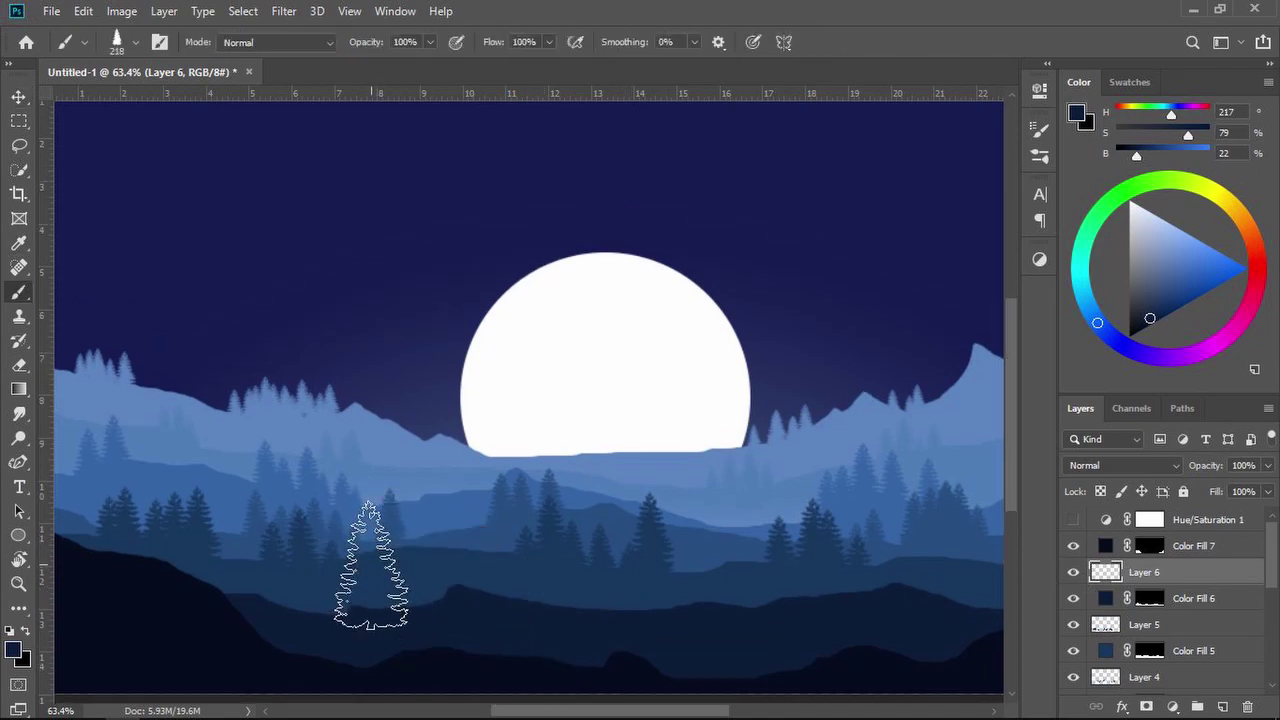
left_click(370, 567)
left_click(443, 555)
left_click(320, 587)
left_click(275, 553)
left_click(491, 565)
left_click(555, 620)
left_click(741, 551)
left_click(782, 580)
left_click(818, 585)
left_click(880, 542)
left_click(935, 553)
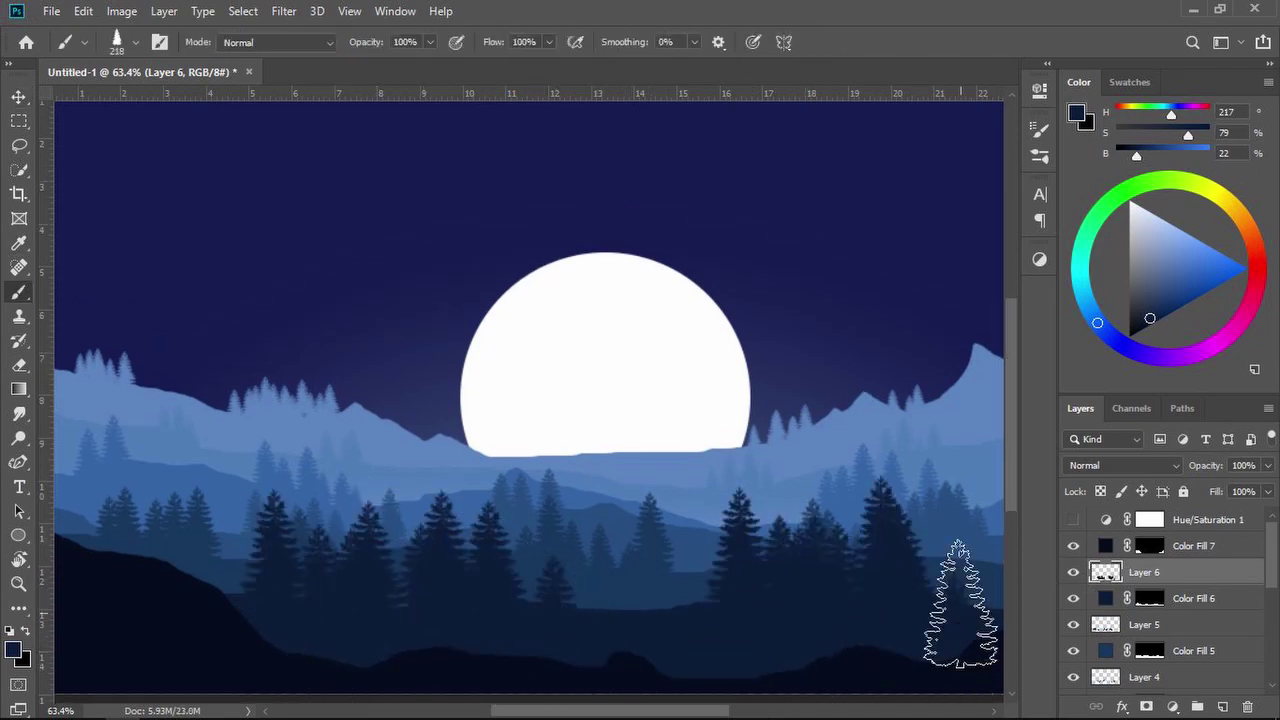
left_click(693, 609)
Create a new layer above Color Fill 7 and sample that hill's near-black blue for the tree brush.
left_click(1189, 543)
key("ctrl+alt+shift+n")
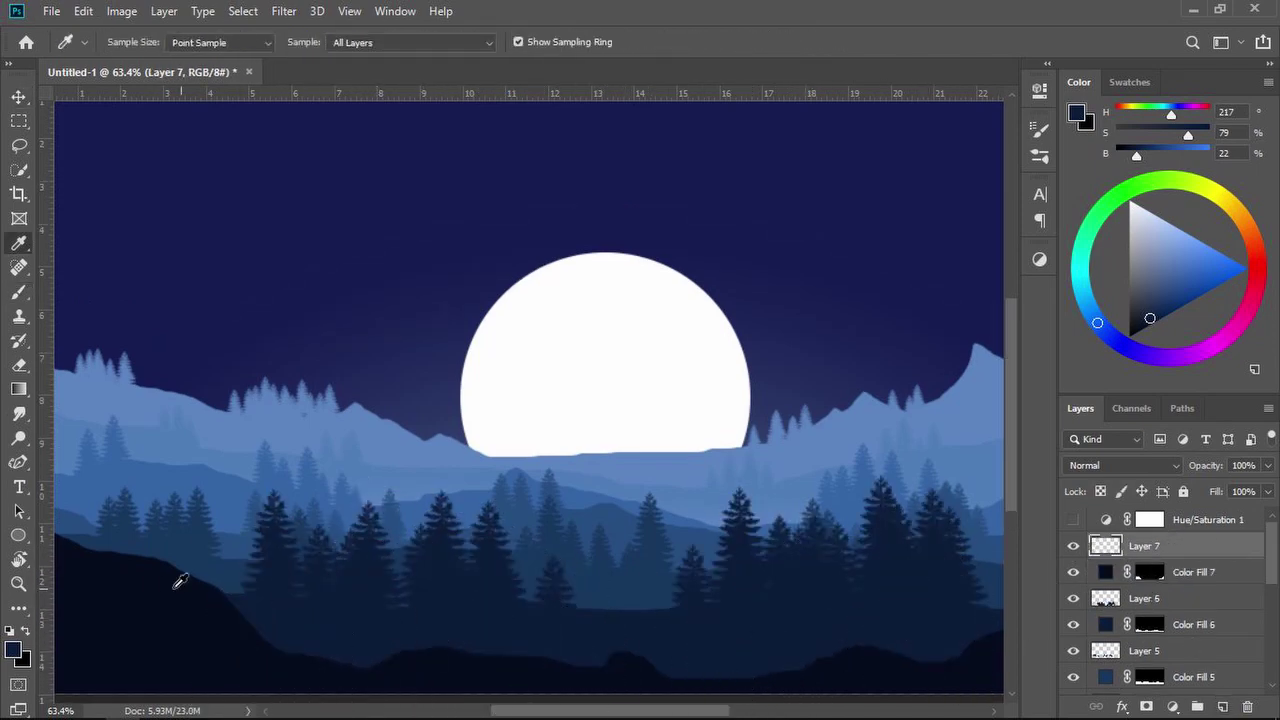
left_click(176, 587, "alt")
Stamp three large 413 px trees on the left slope of the Color Fill 7 hill on Layer 7.
left_click_drag(144, 512, 211, 529)
left_click(146, 461)
left_click(80, 526)
left_click(241, 600)
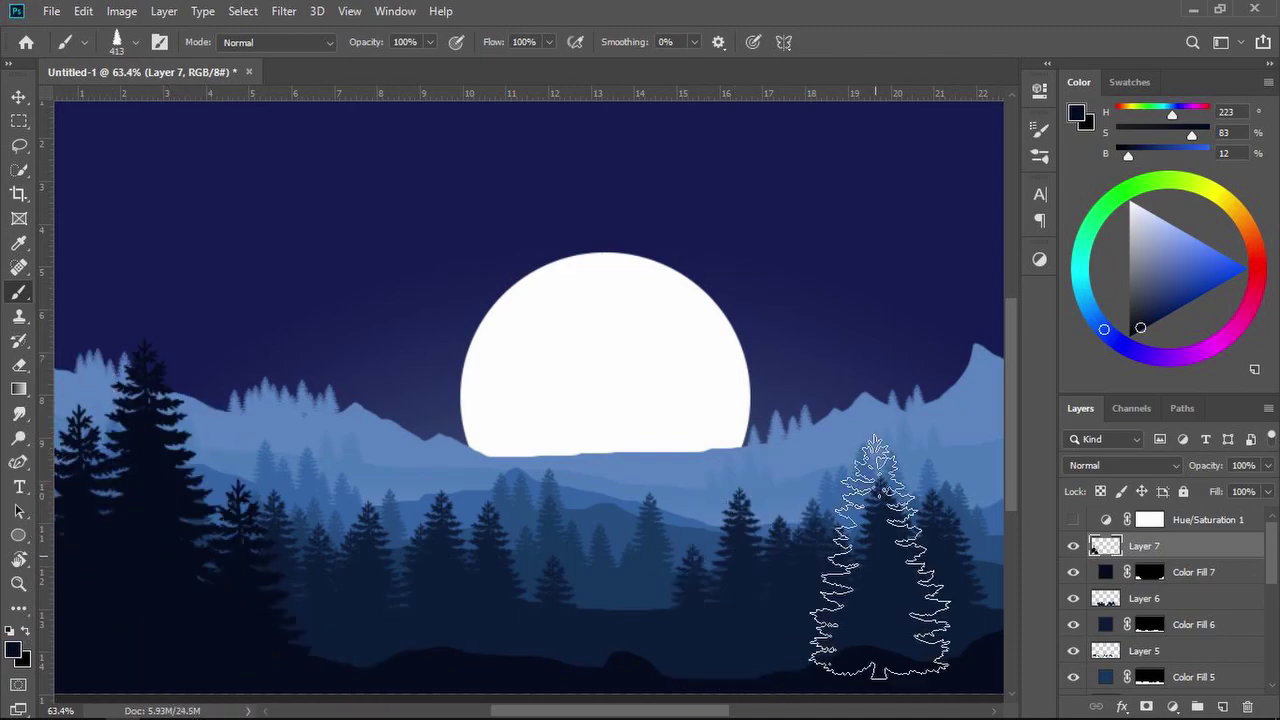
Stamp 413 px trees on the right side of the Color Fill 7 hill and smaller 189 px trees beside its left group.
left_click(905, 579)
left_click(975, 519)
left_click(810, 645)
scroll(600, 608, "down", 3)
left_click_drag(597, 540, 522, 545)
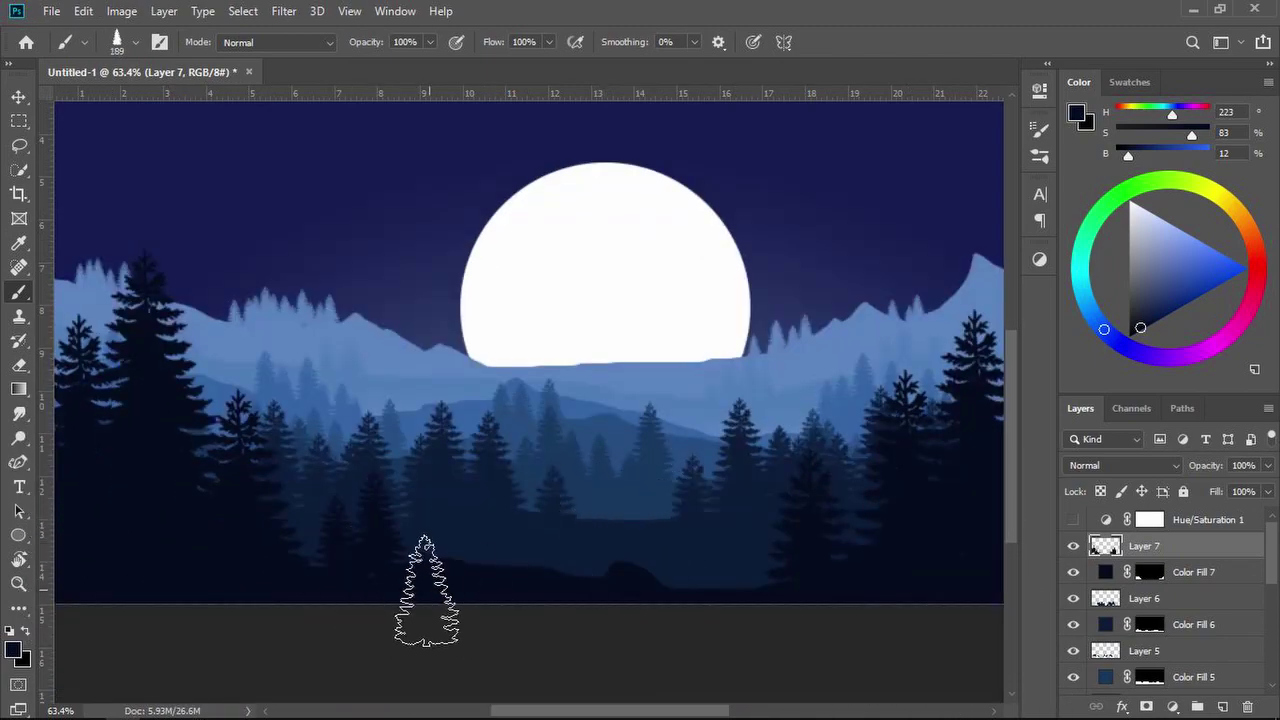
scroll(428, 571, "down", 4)
key("v")
left_click(167, 133)
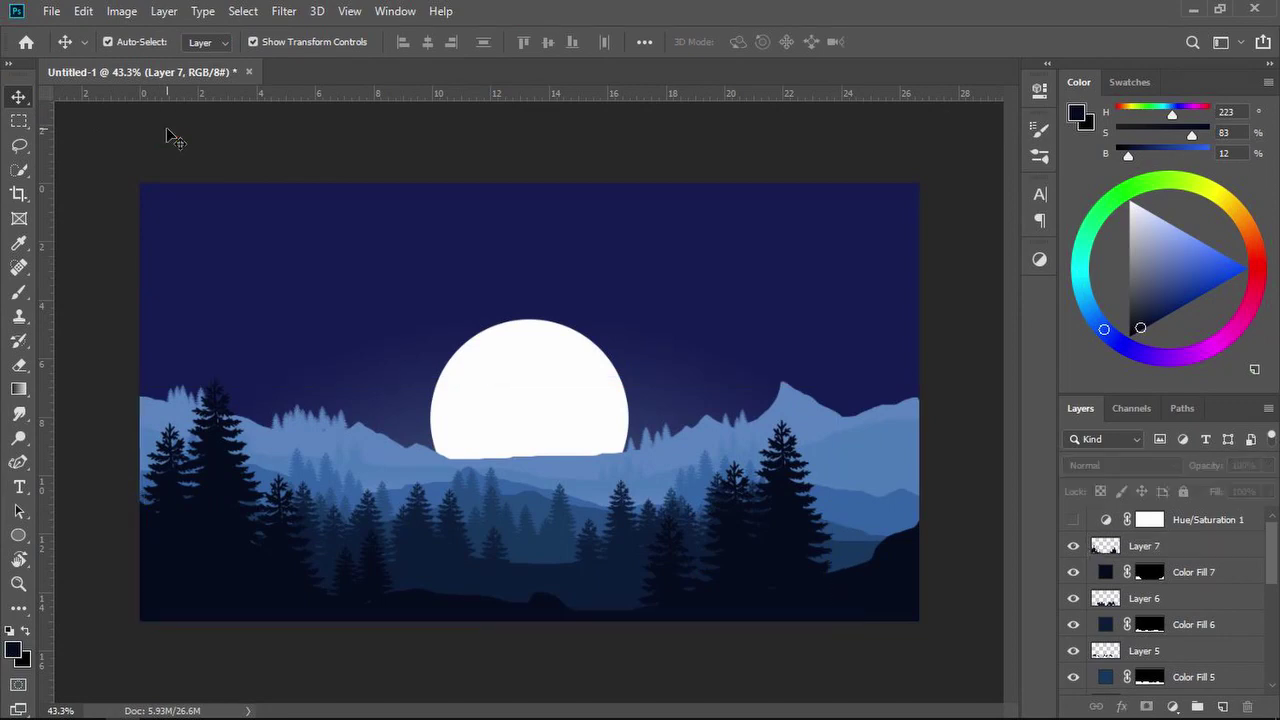
Select the moon and enable an Outer Glow layer style on it, with Color Overlay turned off.
left_click(489, 359)
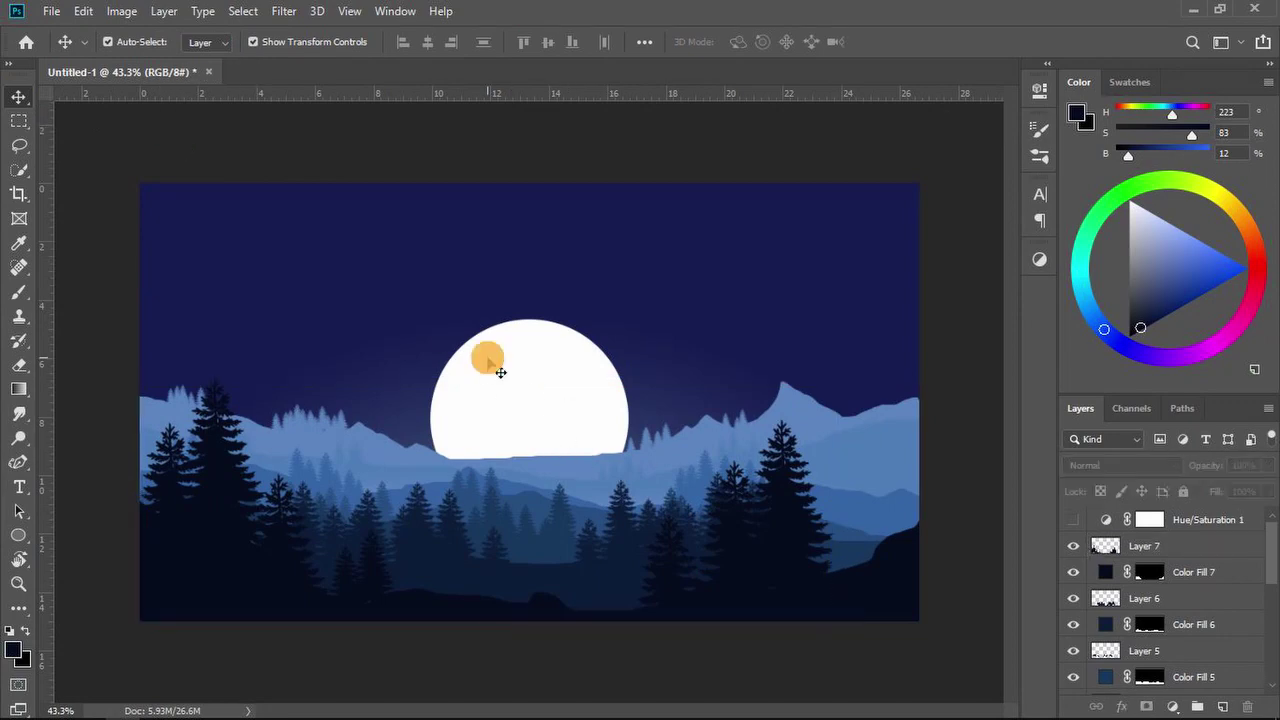
left_click(1170, 706)
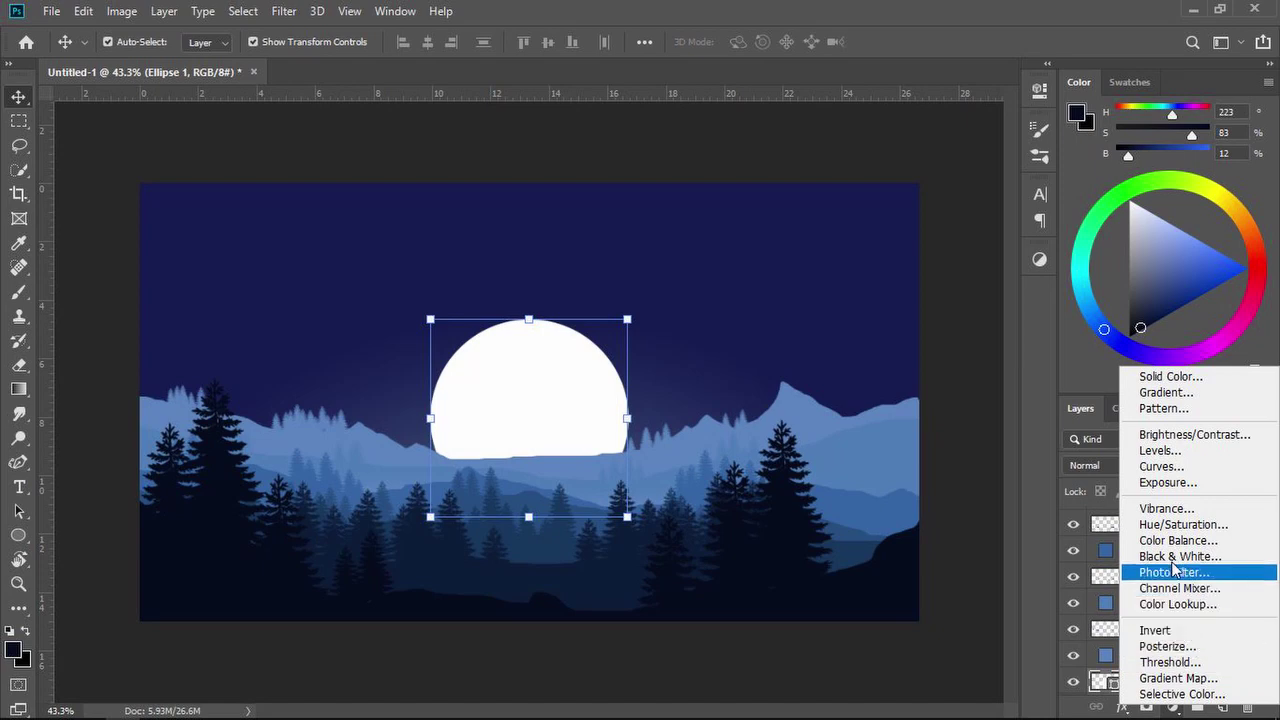
mouse_move(1124, 712)
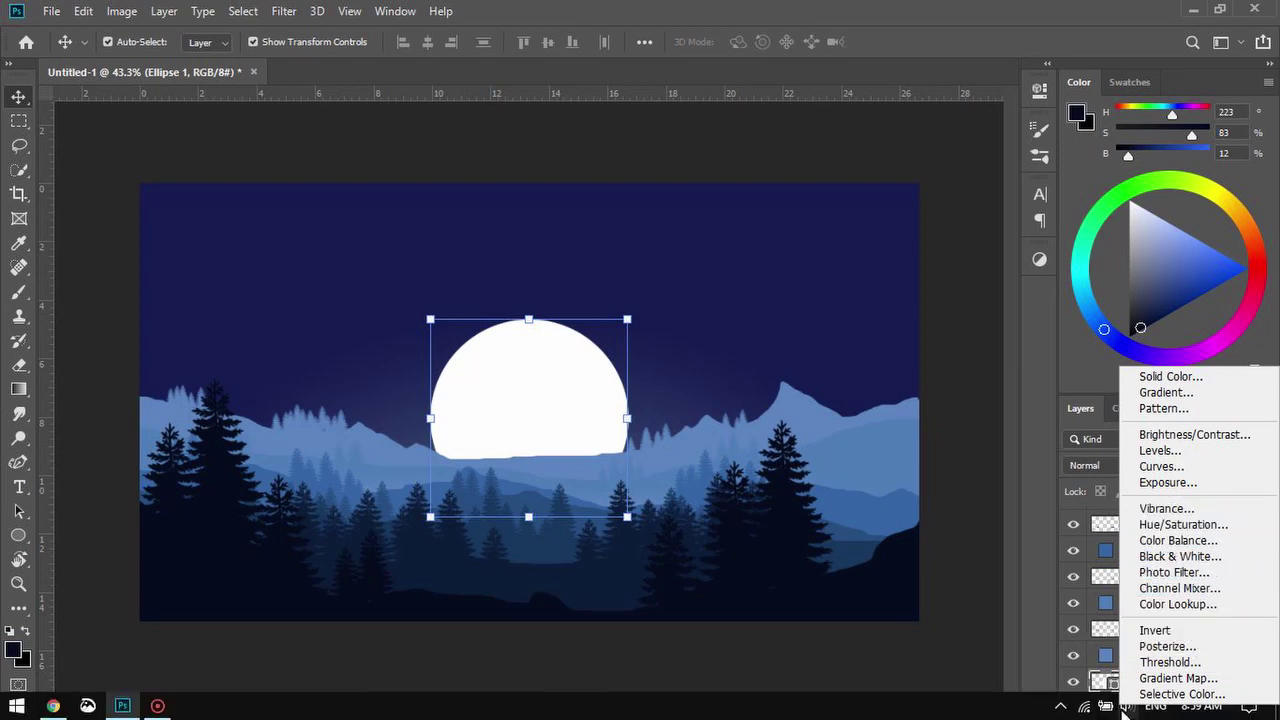
left_click(1020, 650)
left_click(1122, 706)
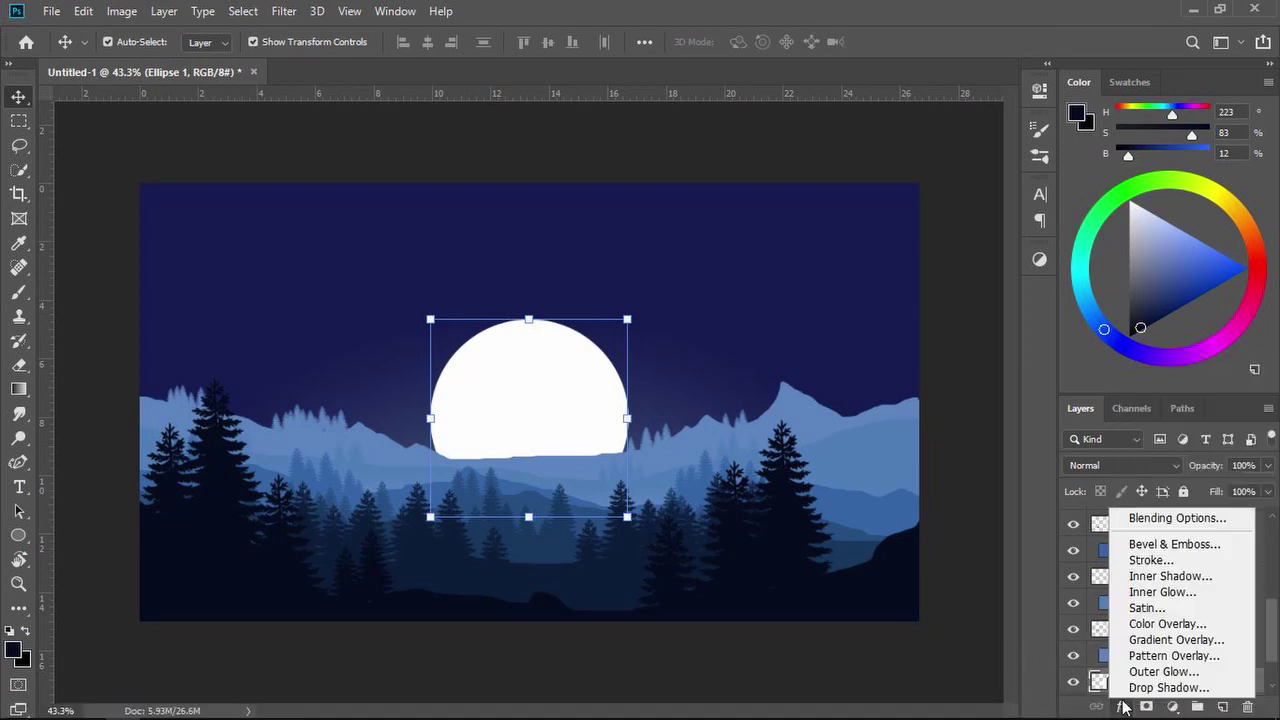
left_click(1148, 622)
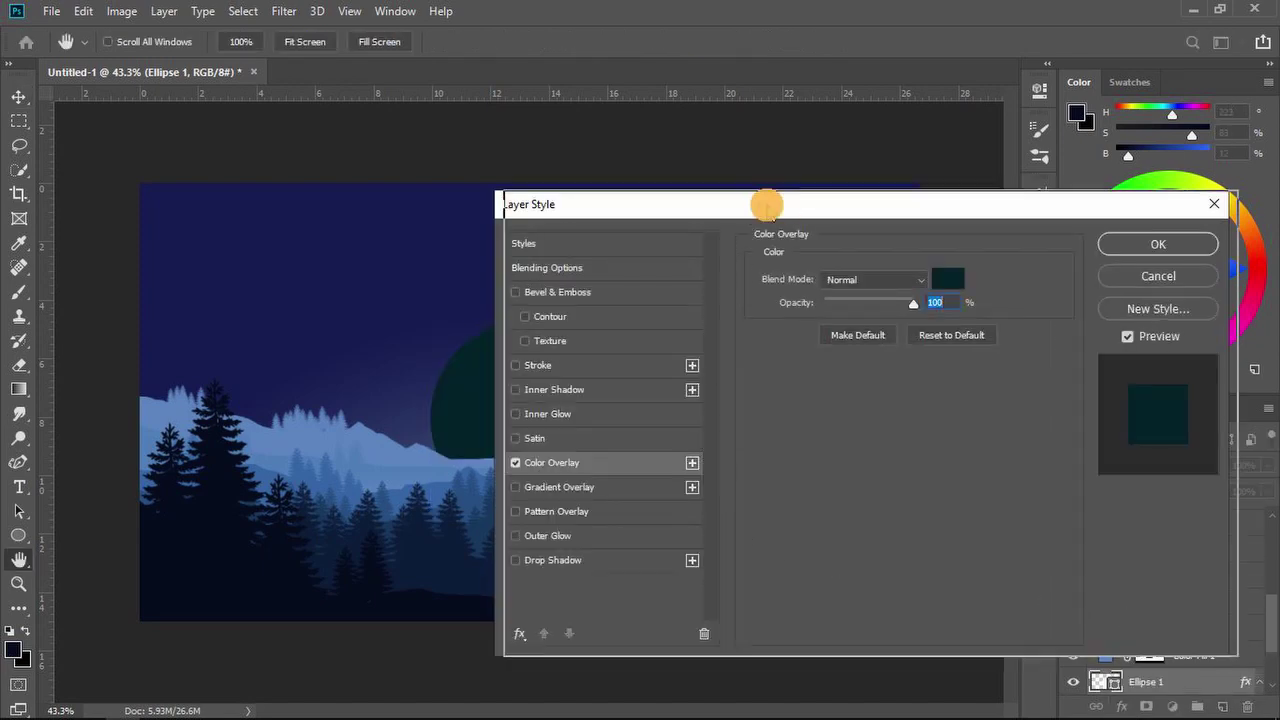
left_click_drag(766, 203, 811, 203)
left_click(561, 463)
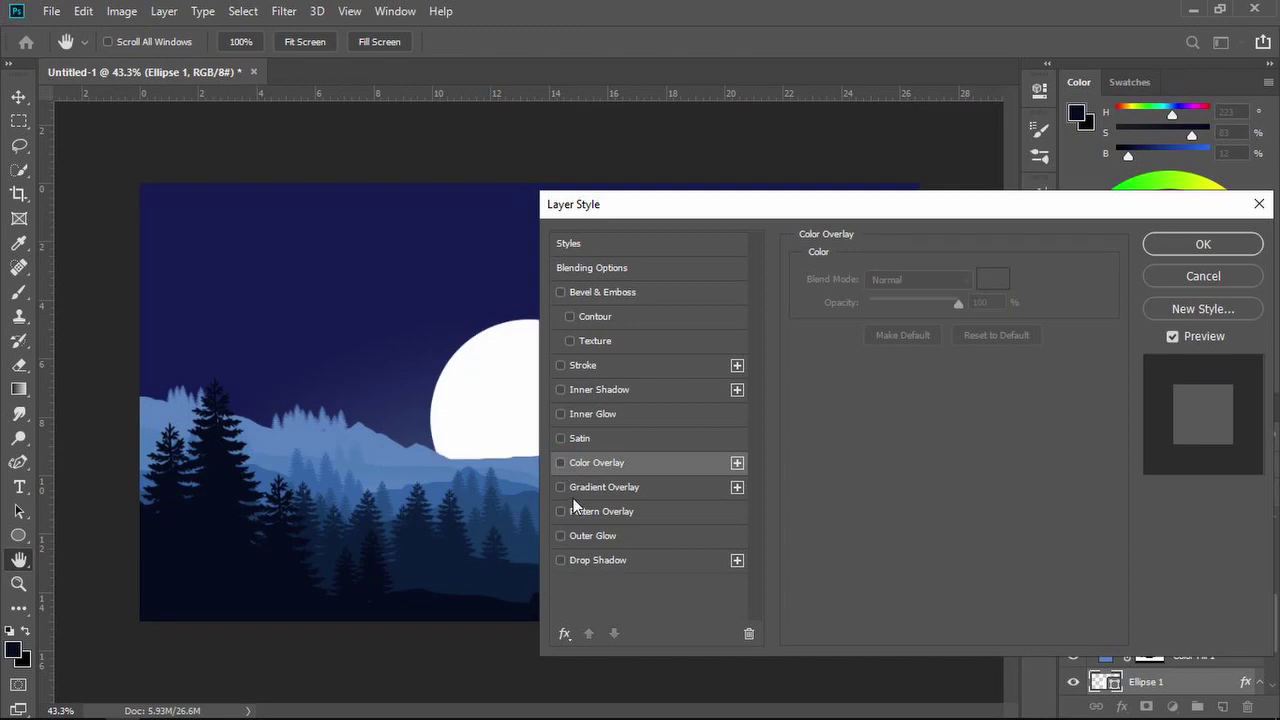
left_click(588, 537)
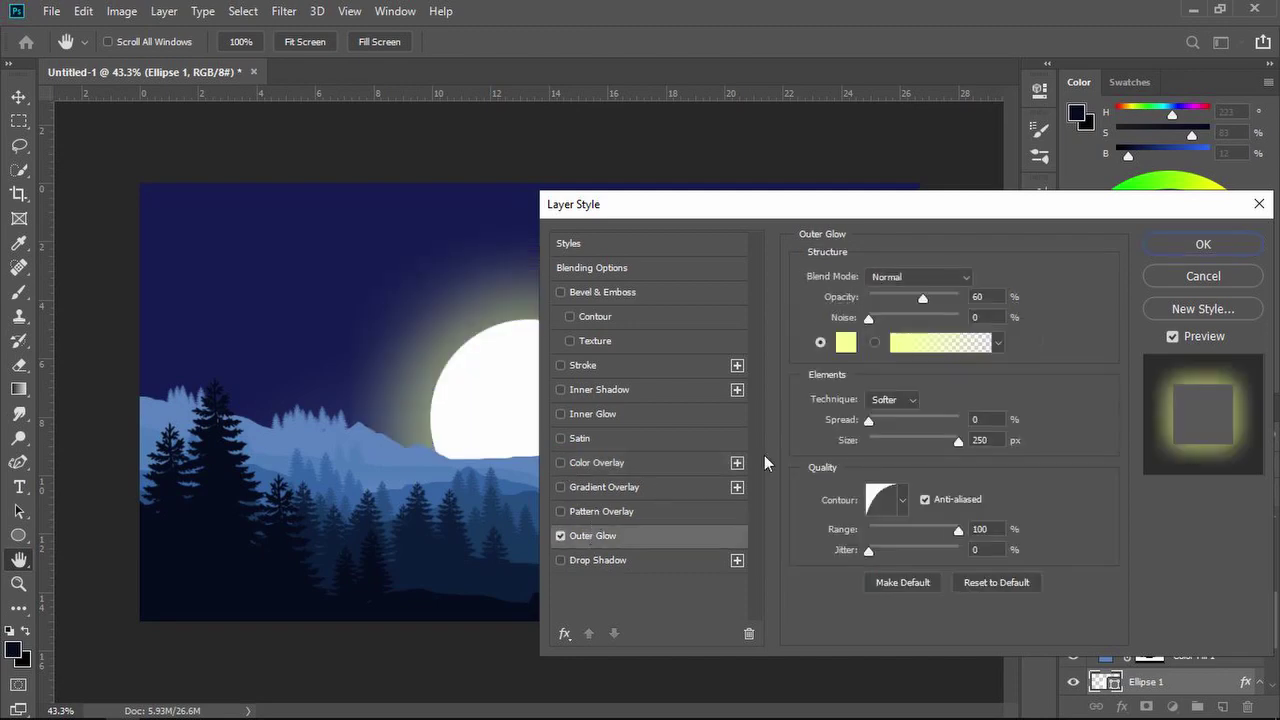
Set the moon's outer glow colour to white (ffffff).
left_click(844, 342)
left_click_drag(791, 117, 770, 78)
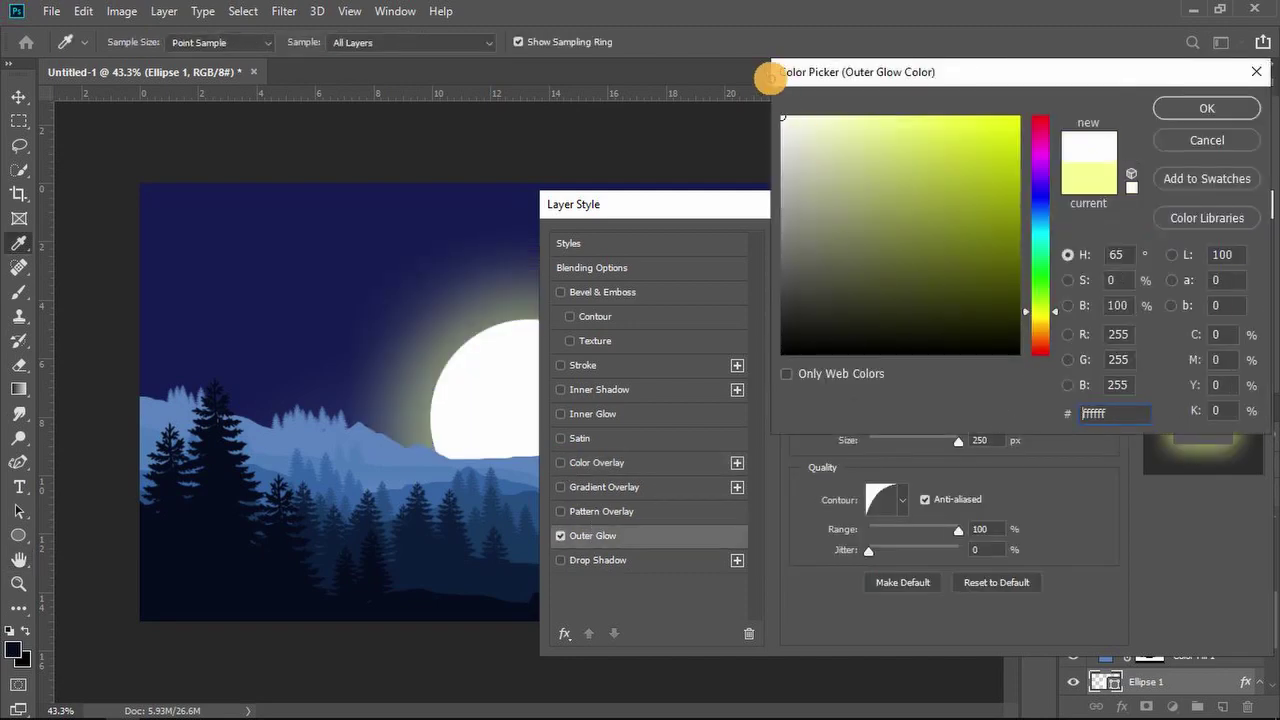
left_click(1160, 112)
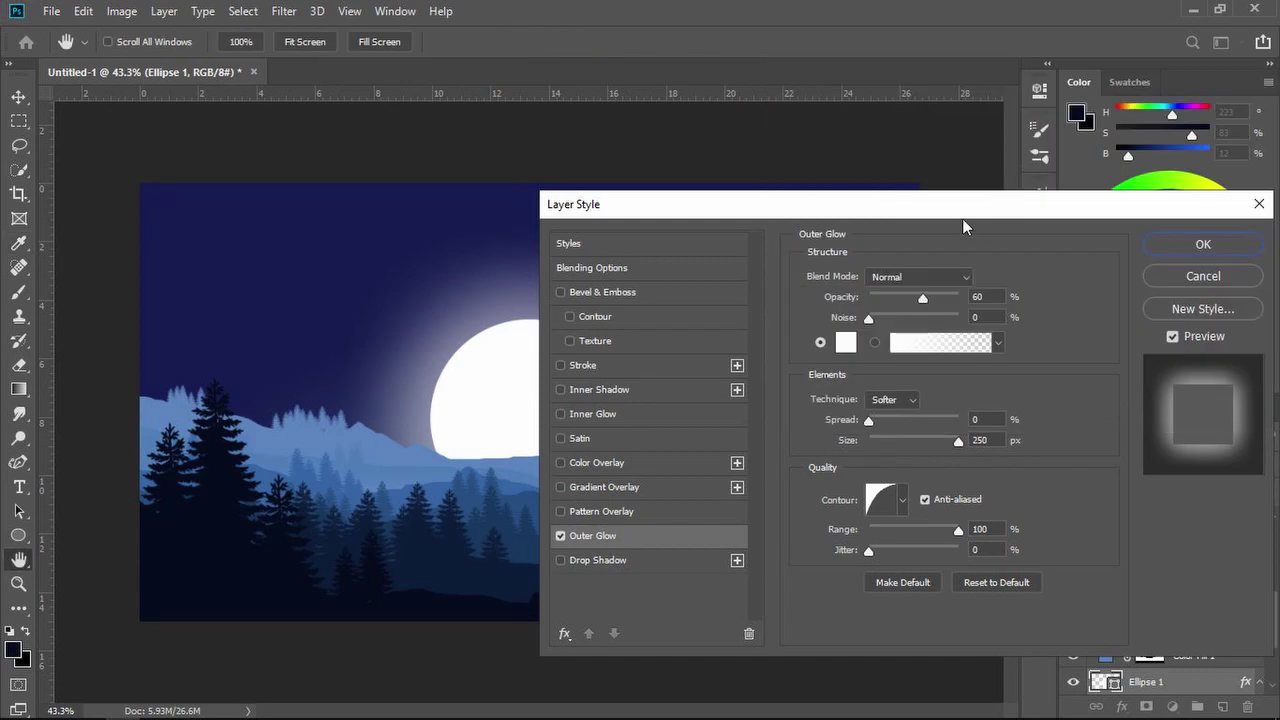
left_click_drag(1014, 200, 1102, 177)
Try a spread of 8%, a size of 158 px and 100% opacity for the moon's outer glow.
left_click_drag(1044, 416, 1025, 420)
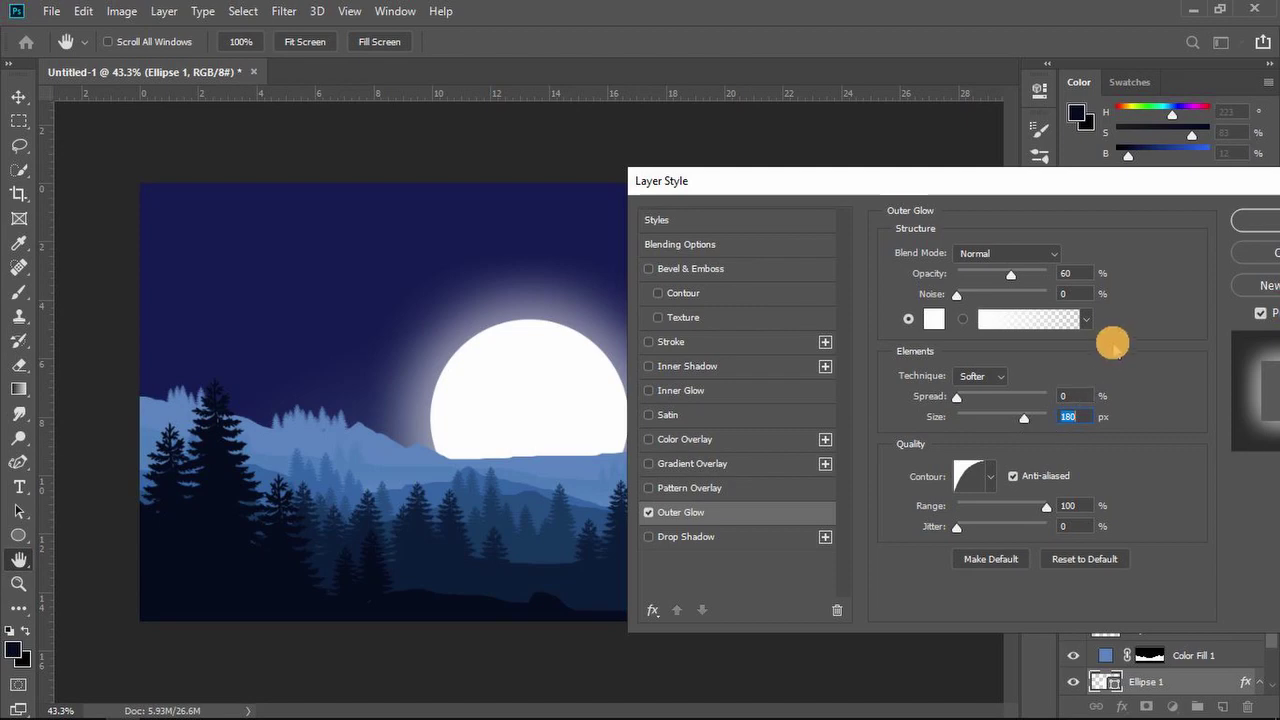
left_click_drag(1065, 183, 1022, 141)
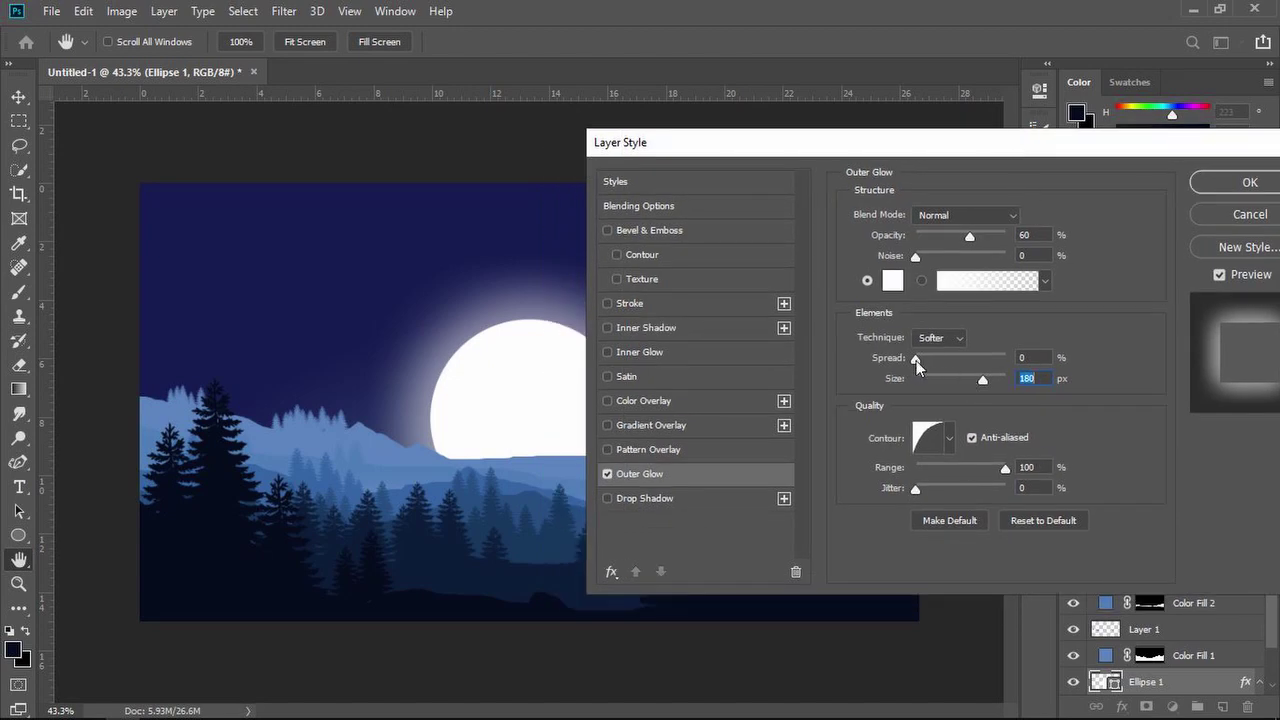
left_click_drag(916, 360, 973, 382)
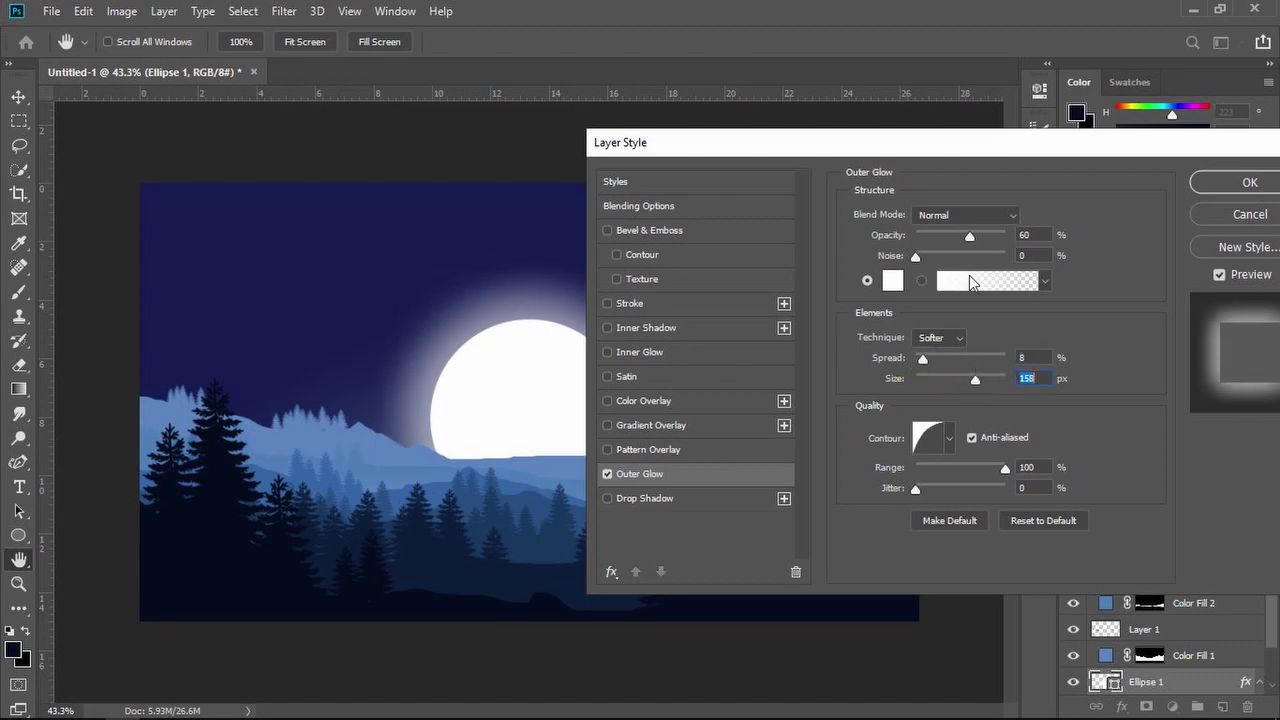
left_click_drag(968, 238, 1009, 235)
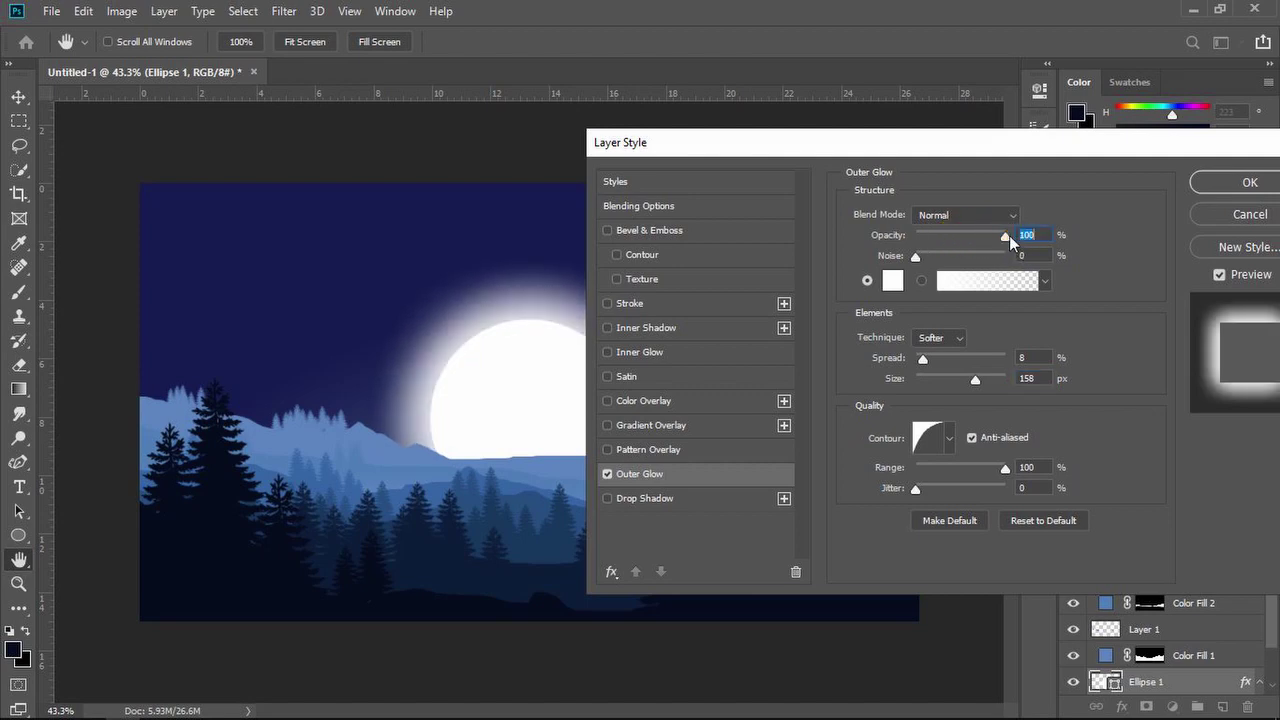
Set the moon's outer glow to 0% spread, 136 px size and 89% opacity.
left_click_drag(974, 378, 823, 360)
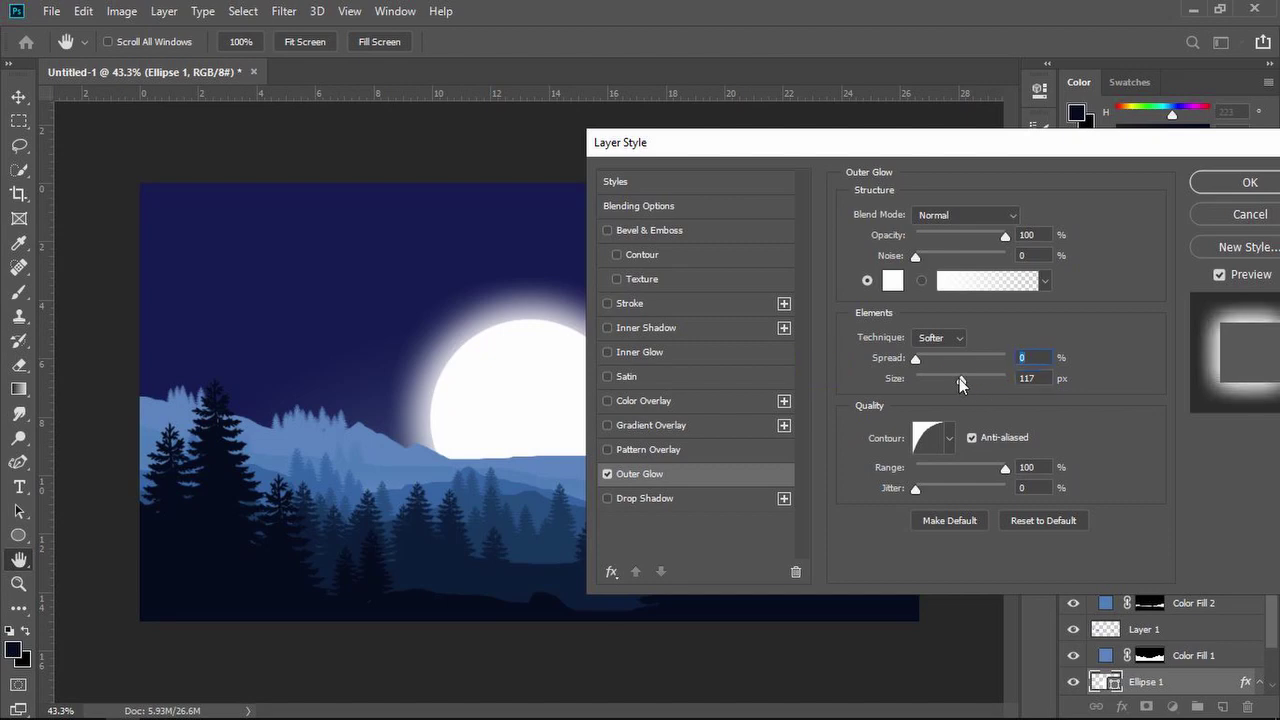
left_click_drag(959, 380, 968, 381)
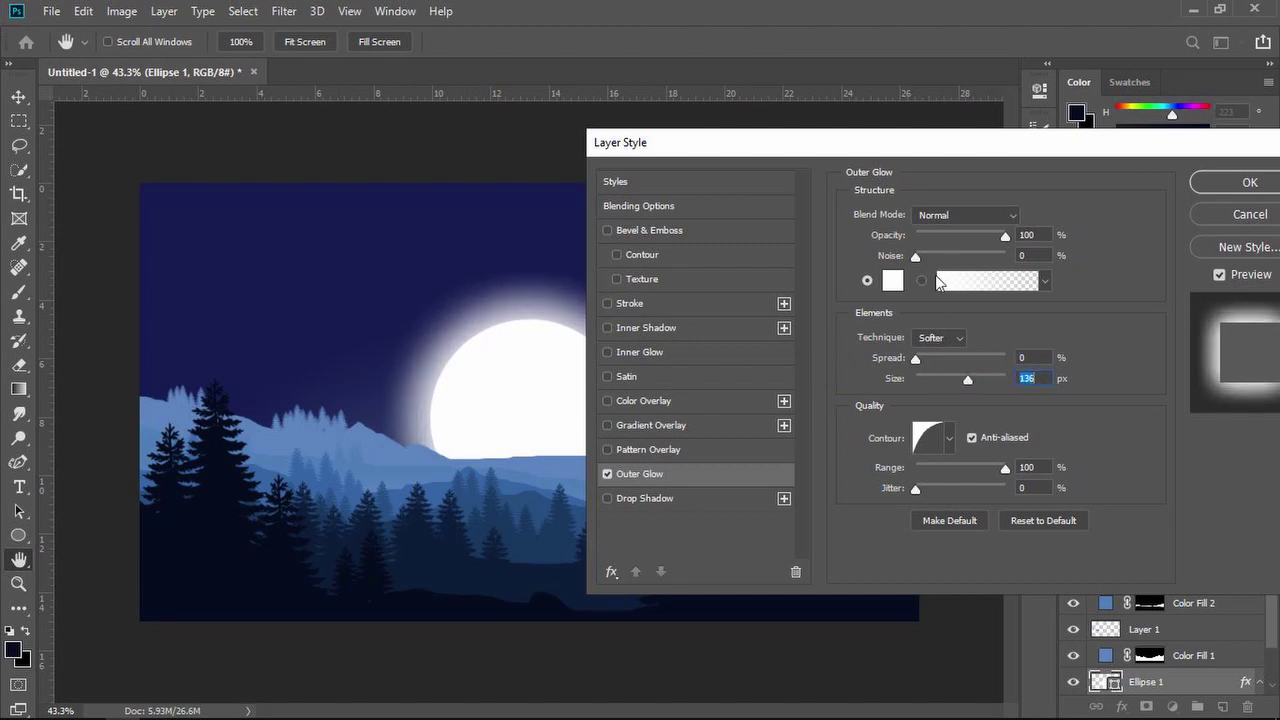
left_click_drag(1003, 238, 997, 240)
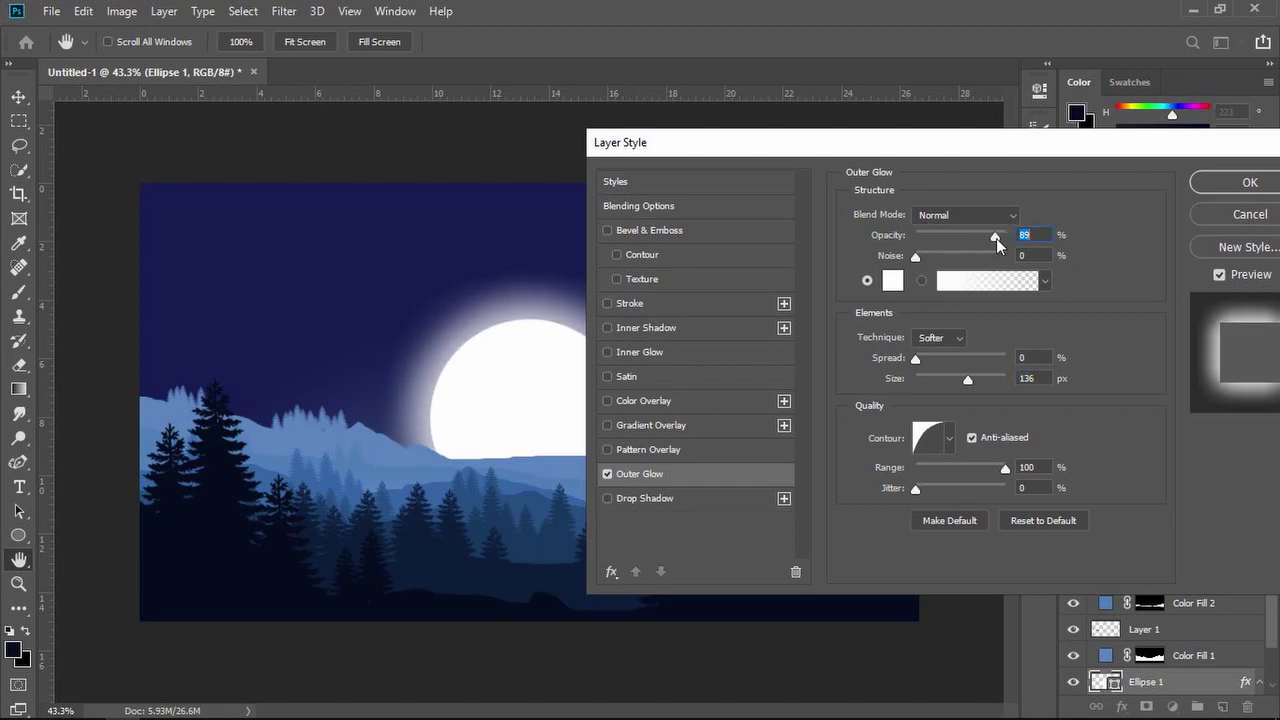
Set the outer glow's blend mode to Lighten, apply the layer style and deselect the moon.
left_click(1013, 215)
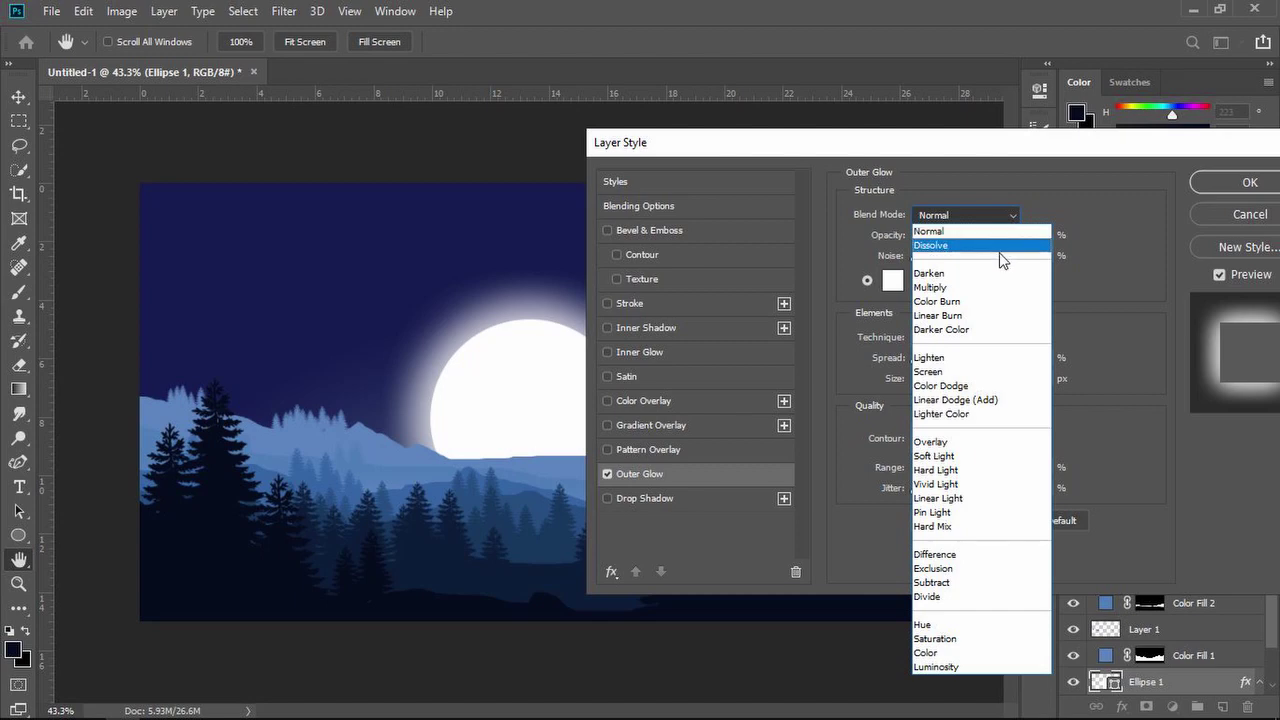
left_click(985, 276)
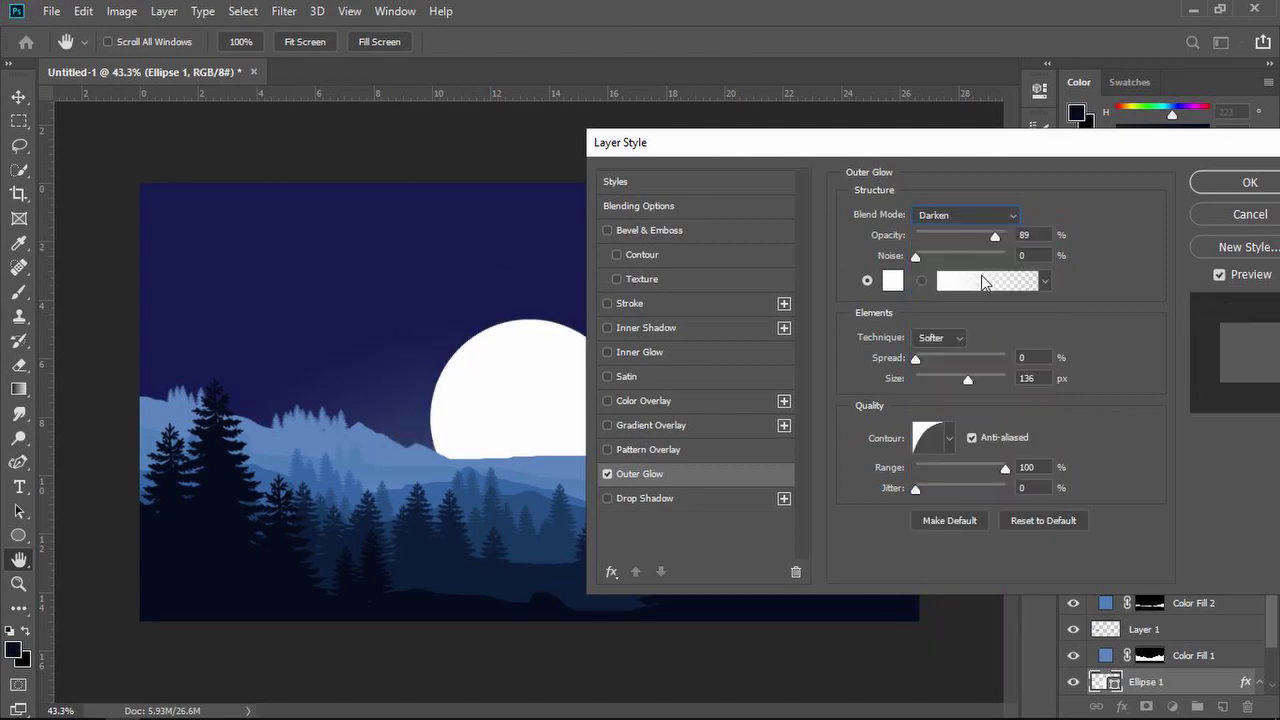
left_click(1012, 215)
left_click(958, 358)
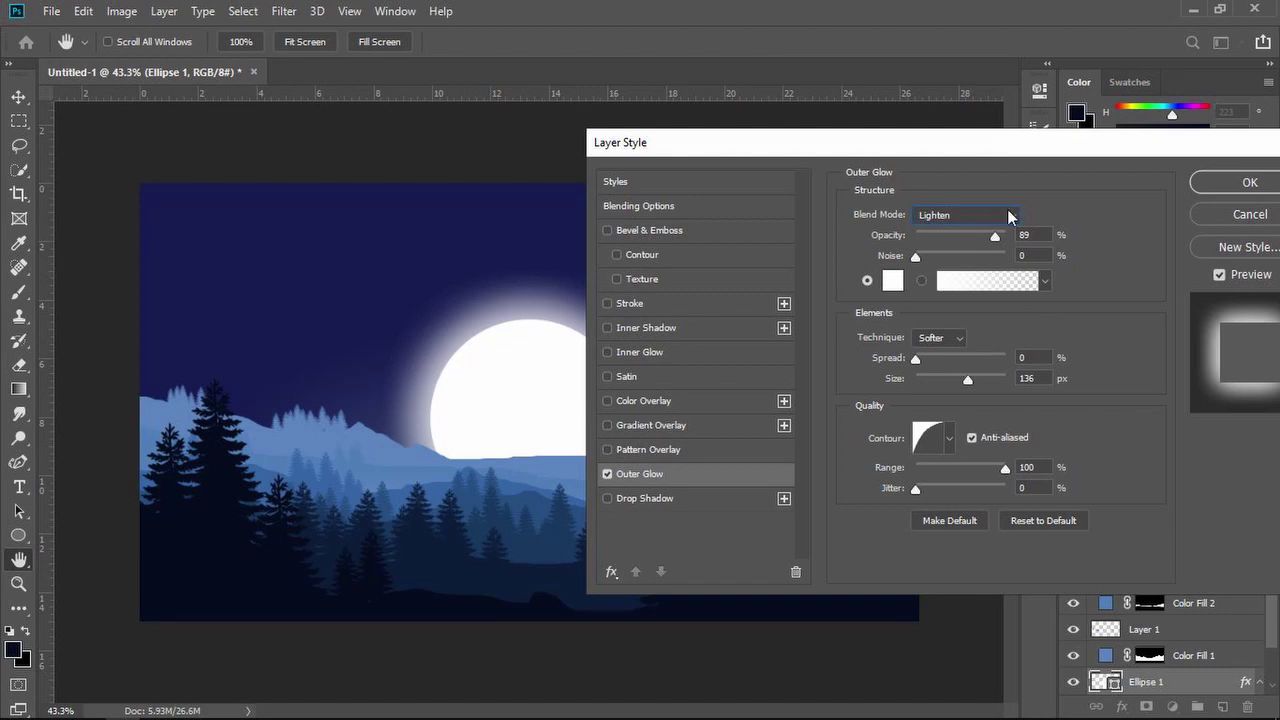
left_click_drag(1021, 150, 980, 120)
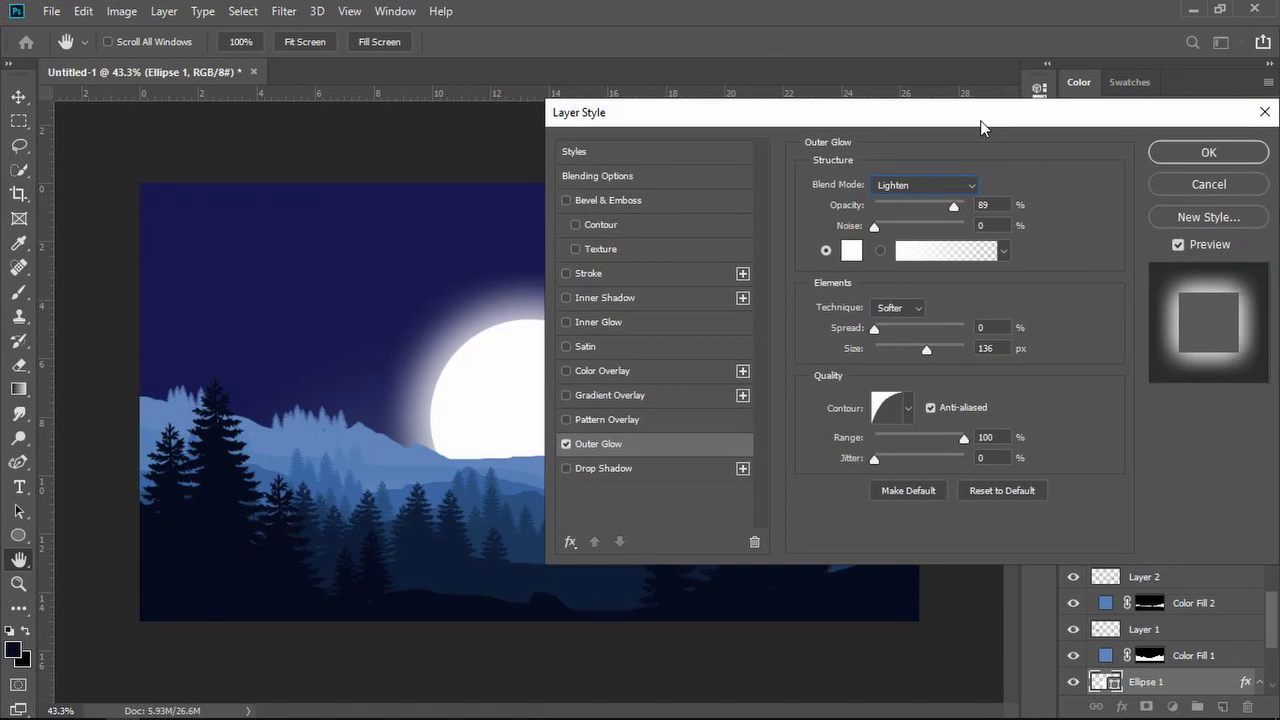
left_click(1200, 153)
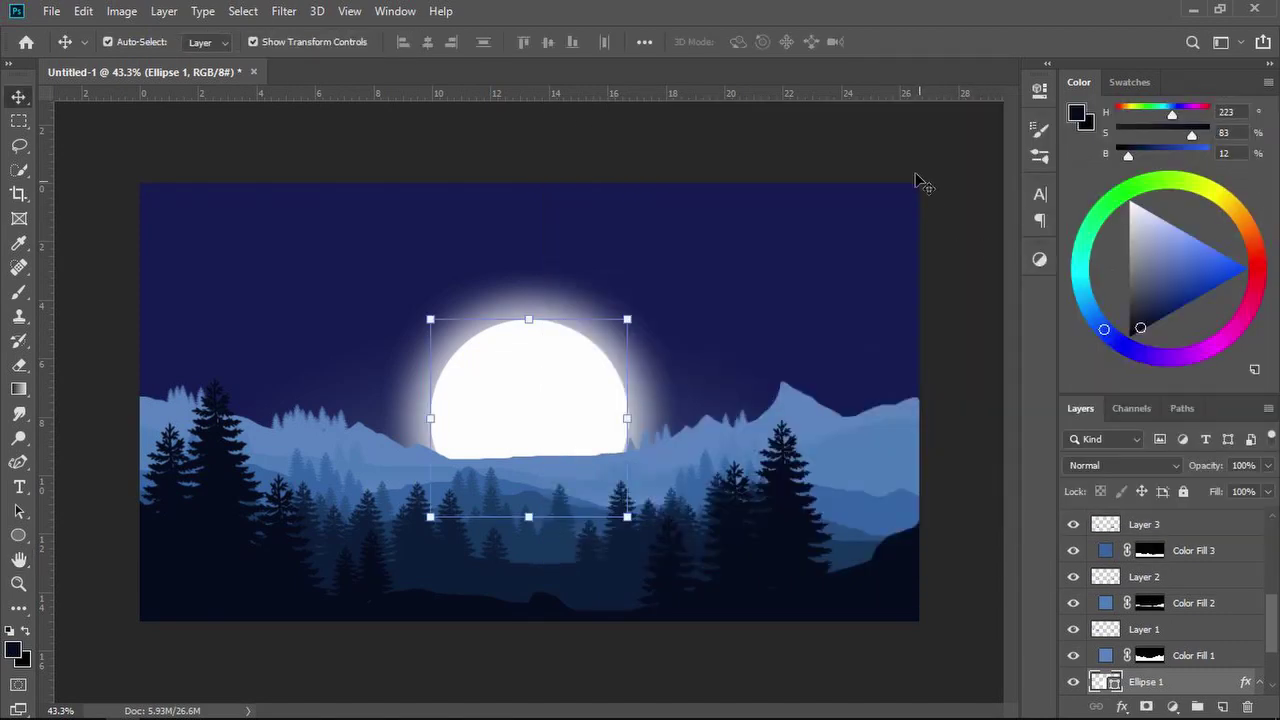
left_click(926, 136)
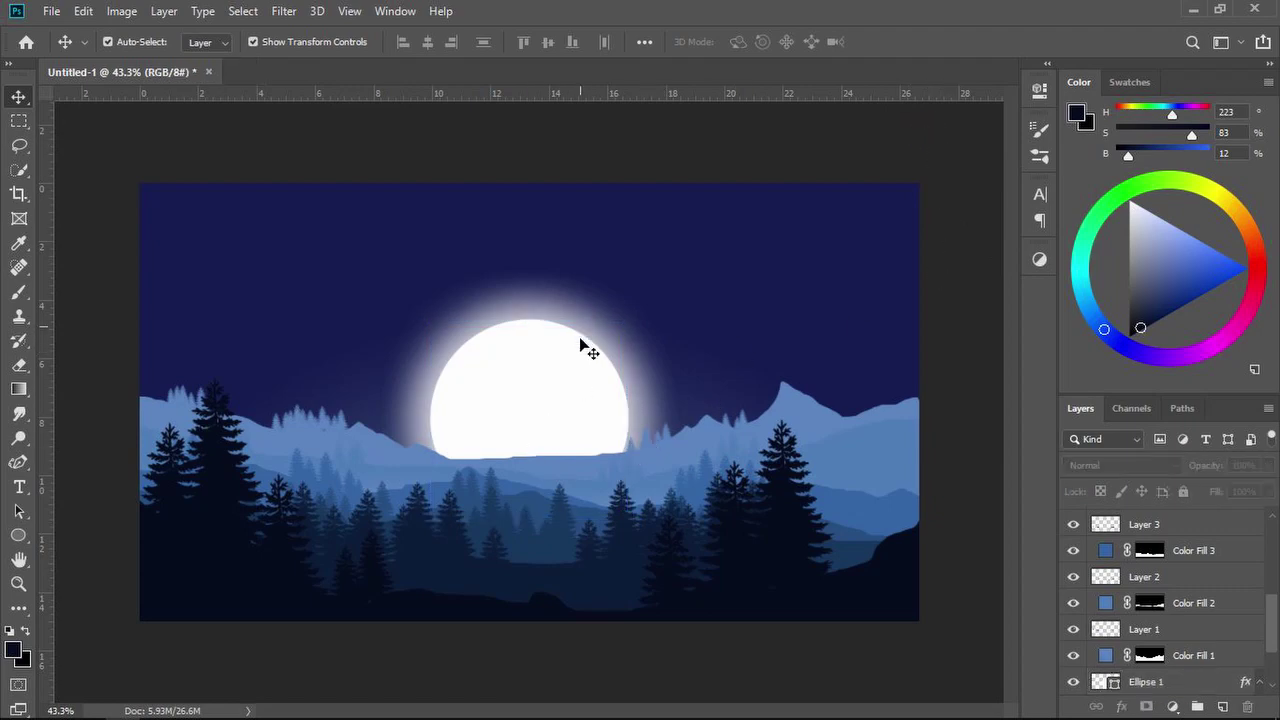
Make Layer 1 active and sample the light blue of the farthest hill as the painting colour.
scroll(457, 510, "up", 8)
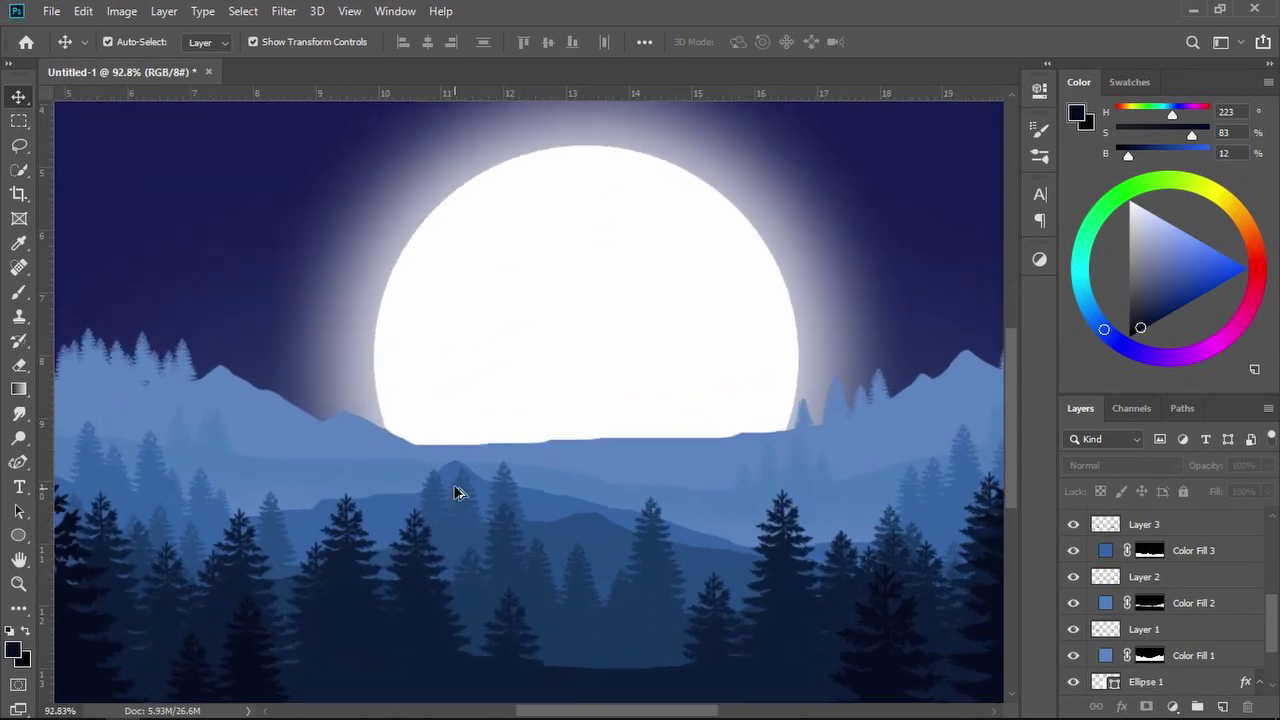
scroll(457, 488, "down", 7)
scroll(466, 463, "up", 6)
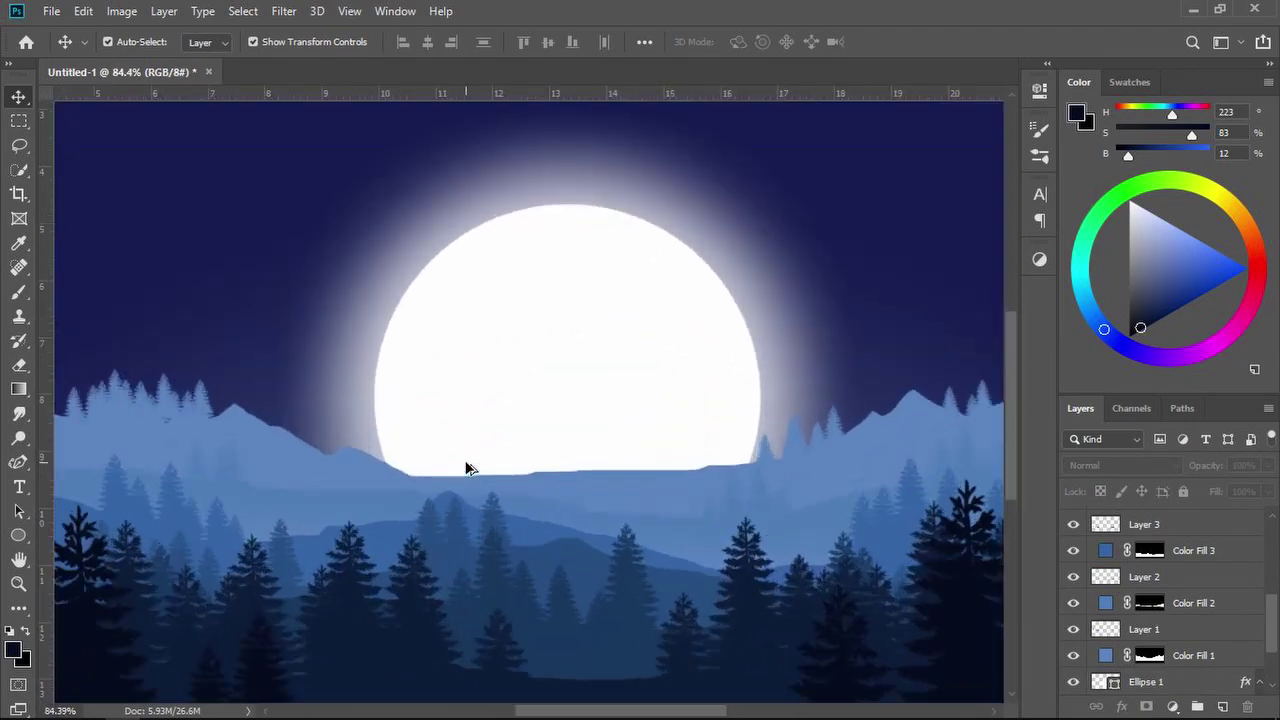
left_click(691, 482)
scroll(1173, 637, "down", 3)
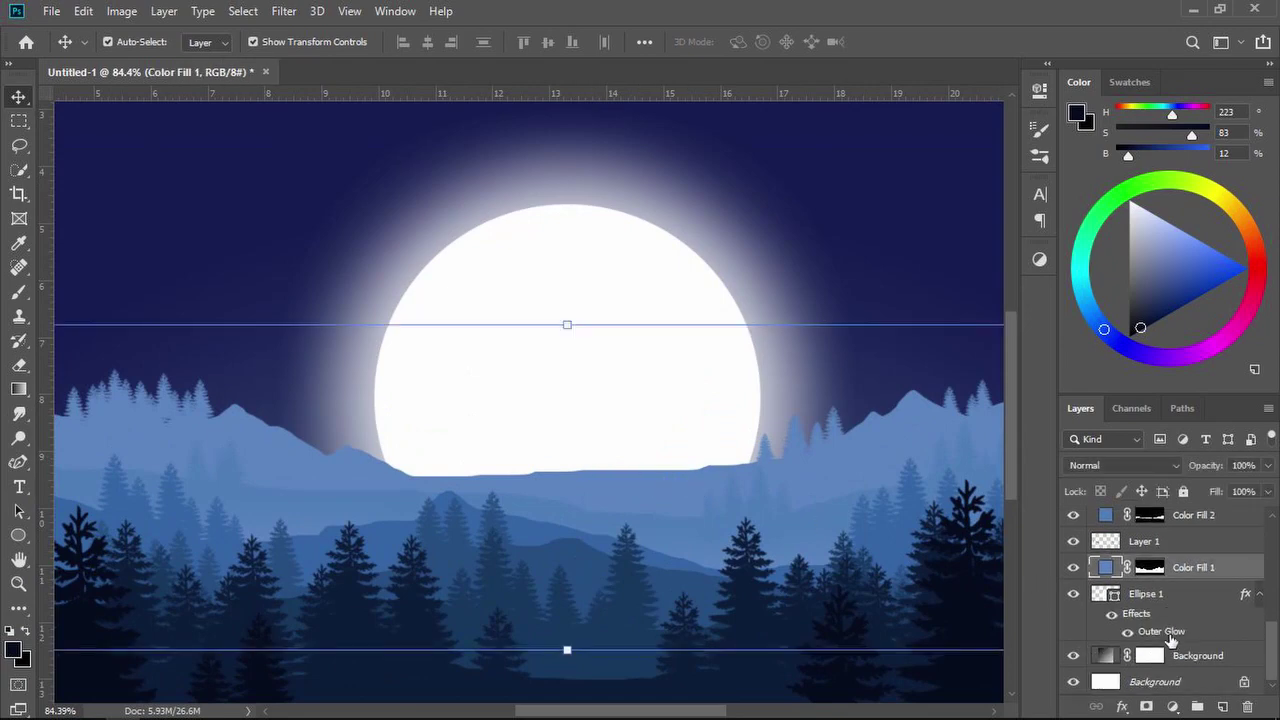
left_click(1135, 545)
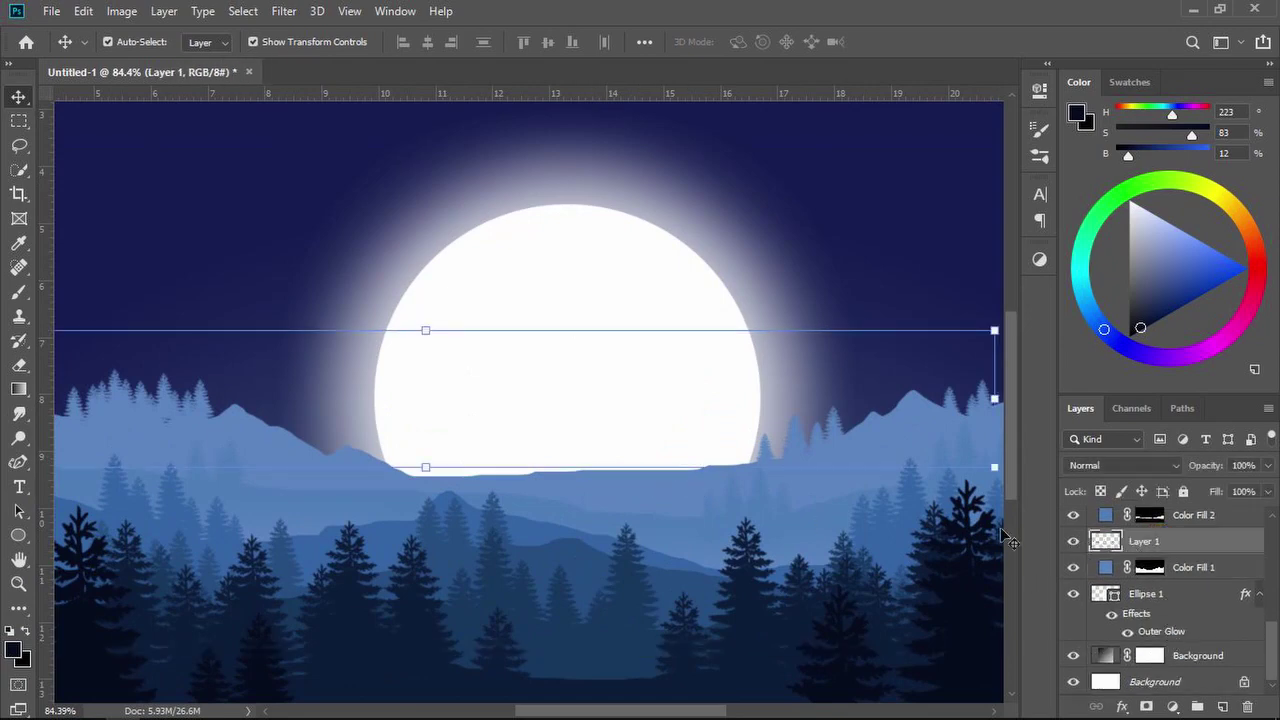
key("i")
left_click(897, 417)
key("v")
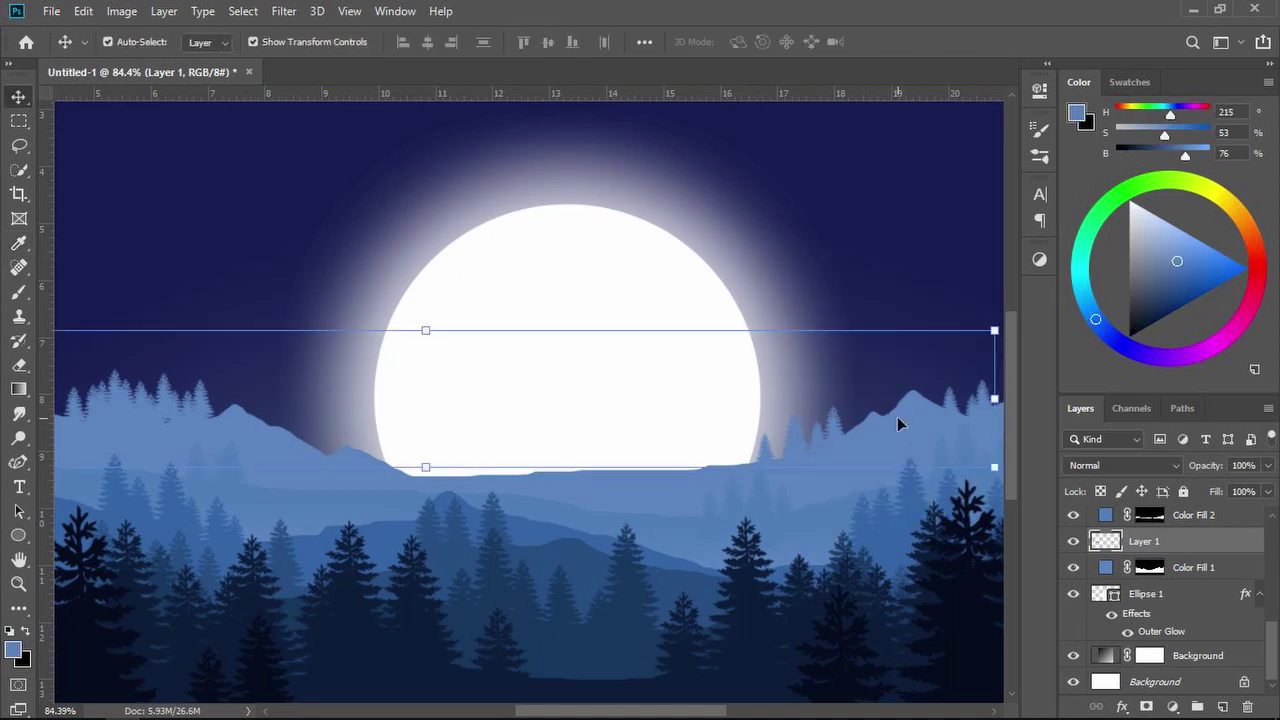
Stamp a row of small trees with the 52 px tree brush along the farthest hill at the moon's lower-left edge.
key("b")
mouse_move(506, 427)
left_mouse_down()
mouse_move(468, 421)
mouse_move(431, 437)
left_mouse_up()
left_click(391, 455)
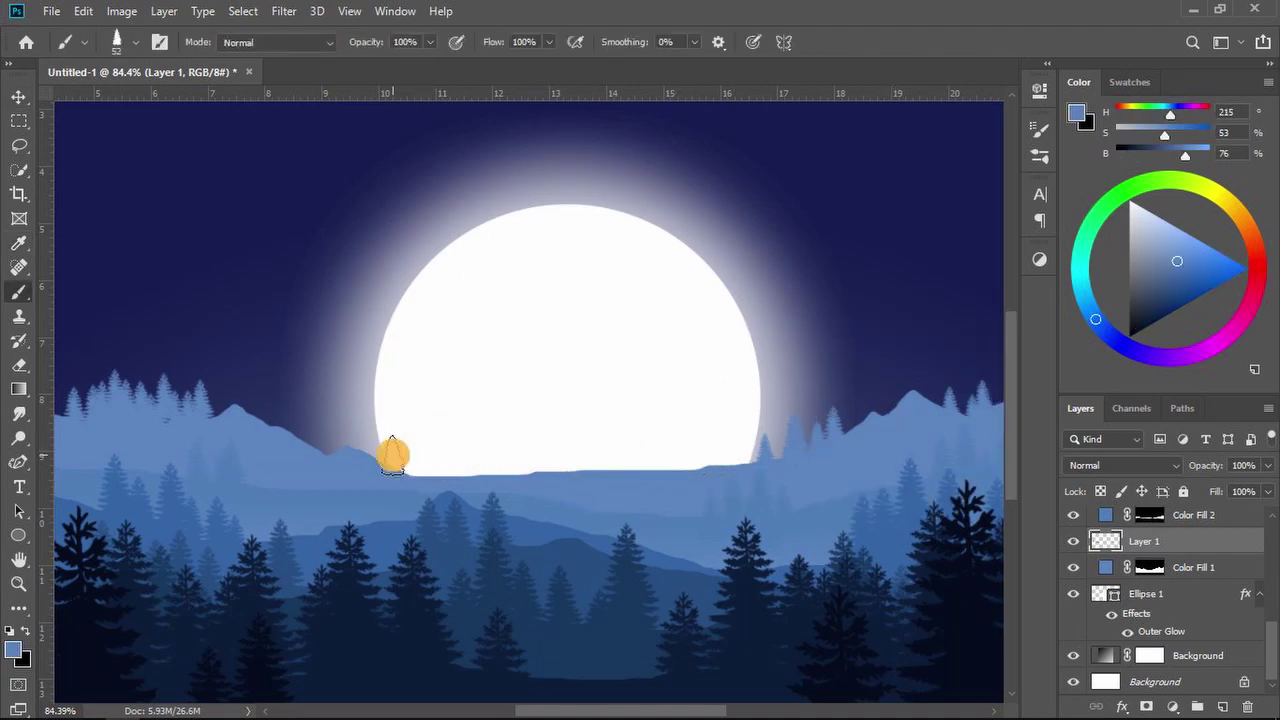
left_click(405, 471)
left_click(415, 458)
left_click(440, 469)
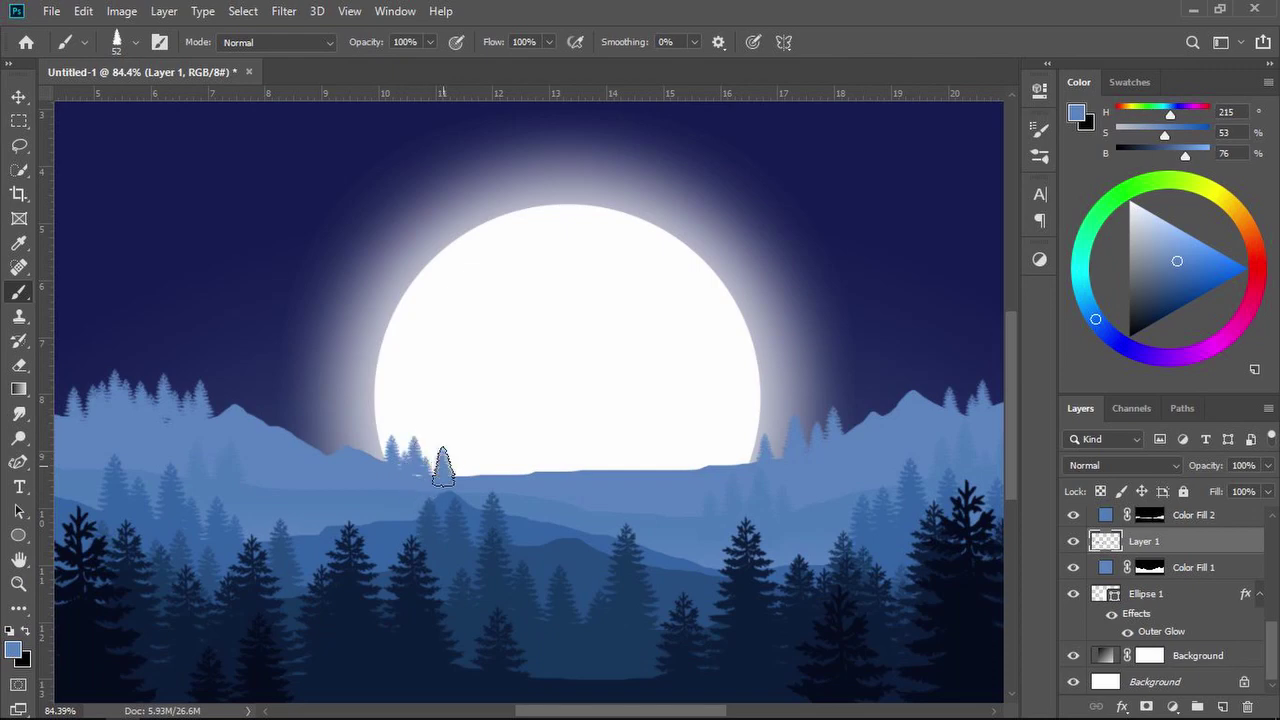
left_click(431, 459)
left_click(455, 462)
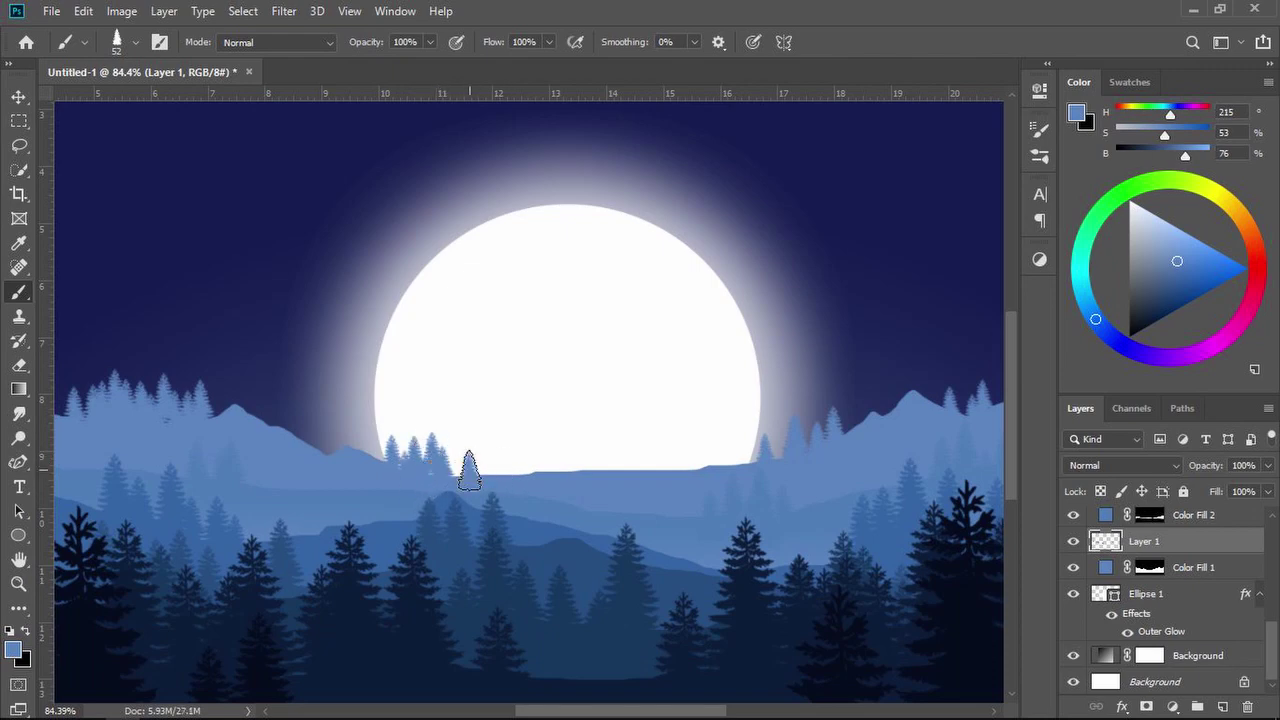
left_click(466, 460)
Enlarge the tree brush to 71 px and stamp trees on the farthest hill, ending the left row and forming a group at the moon's lower right.
left_click_drag(470, 463, 484, 462)
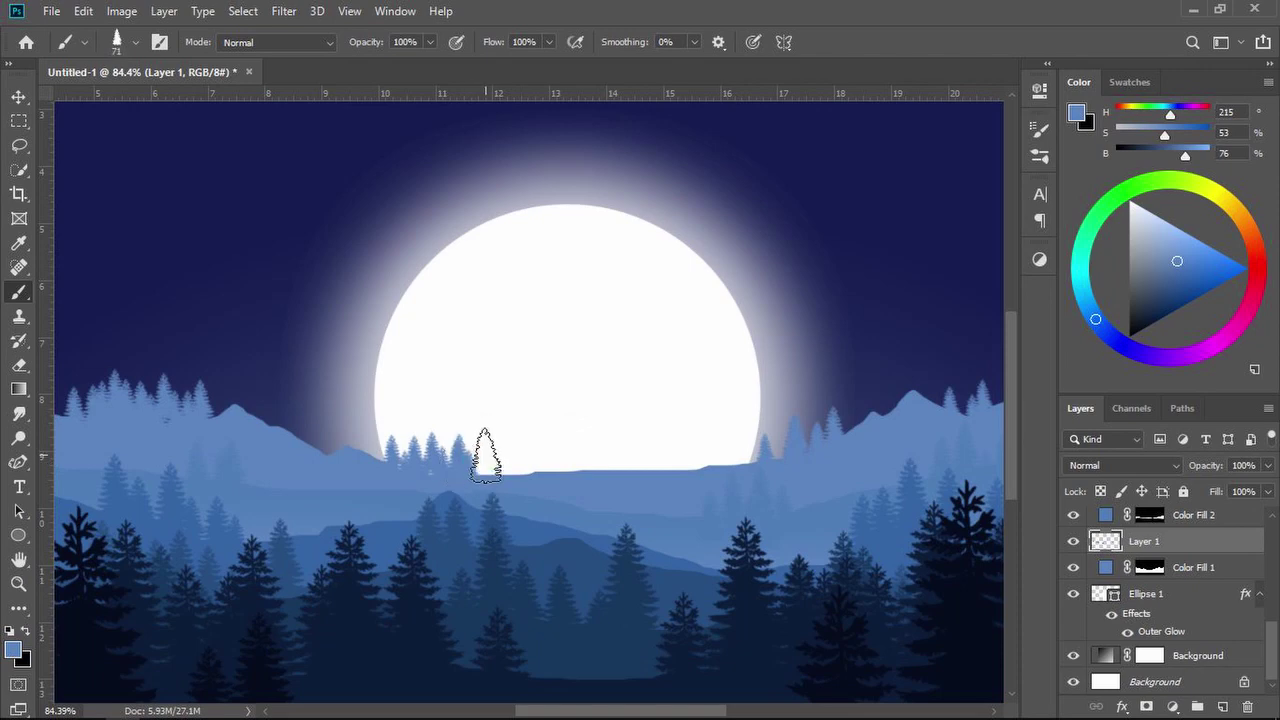
left_click(484, 454)
left_click(660, 440)
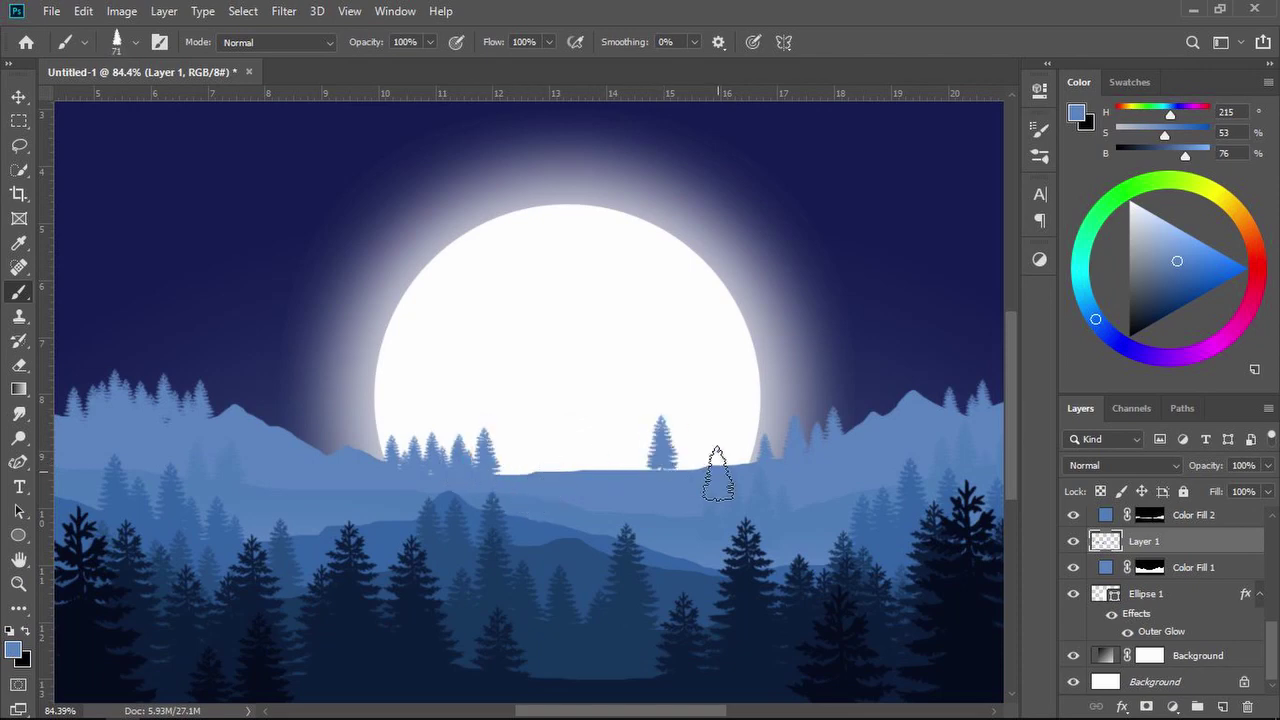
left_click(678, 450)
left_click(643, 452)
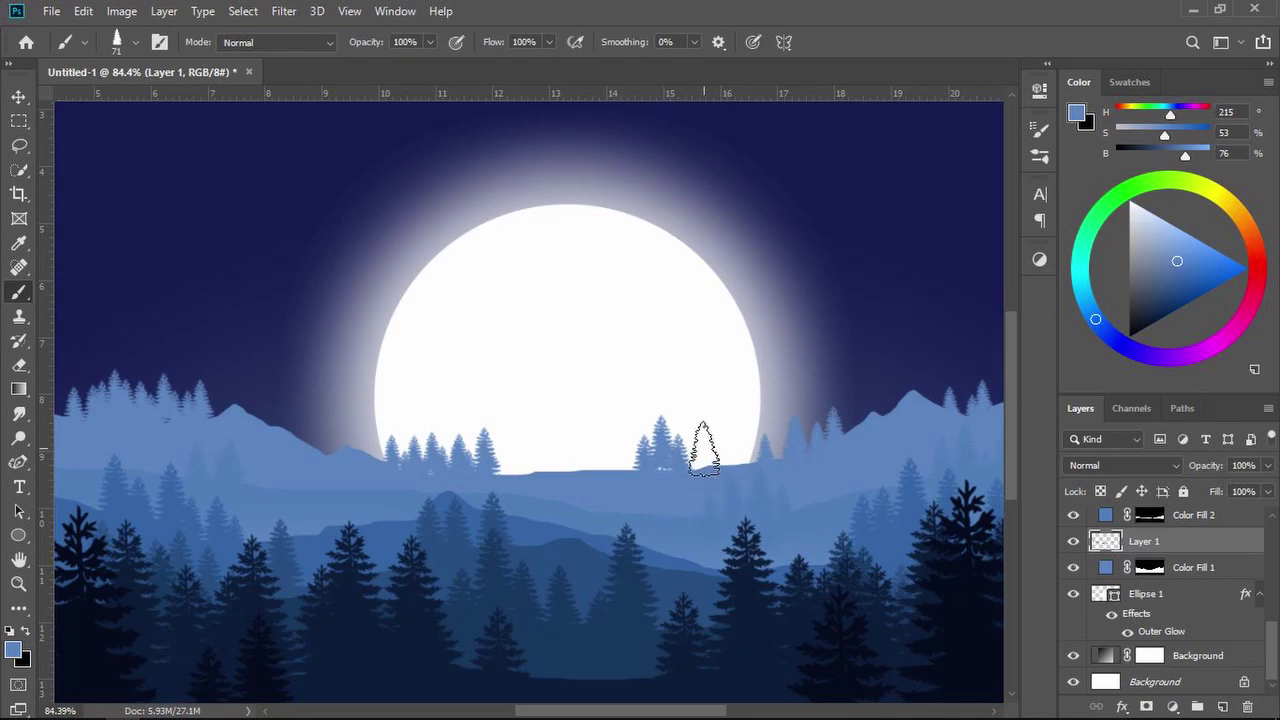
left_click(705, 447)
Stamp a larger tree with the brush at 106 px where the moon's left edge meets the farthest hill, and deselect the layer.
scroll(509, 490, "down", 3)
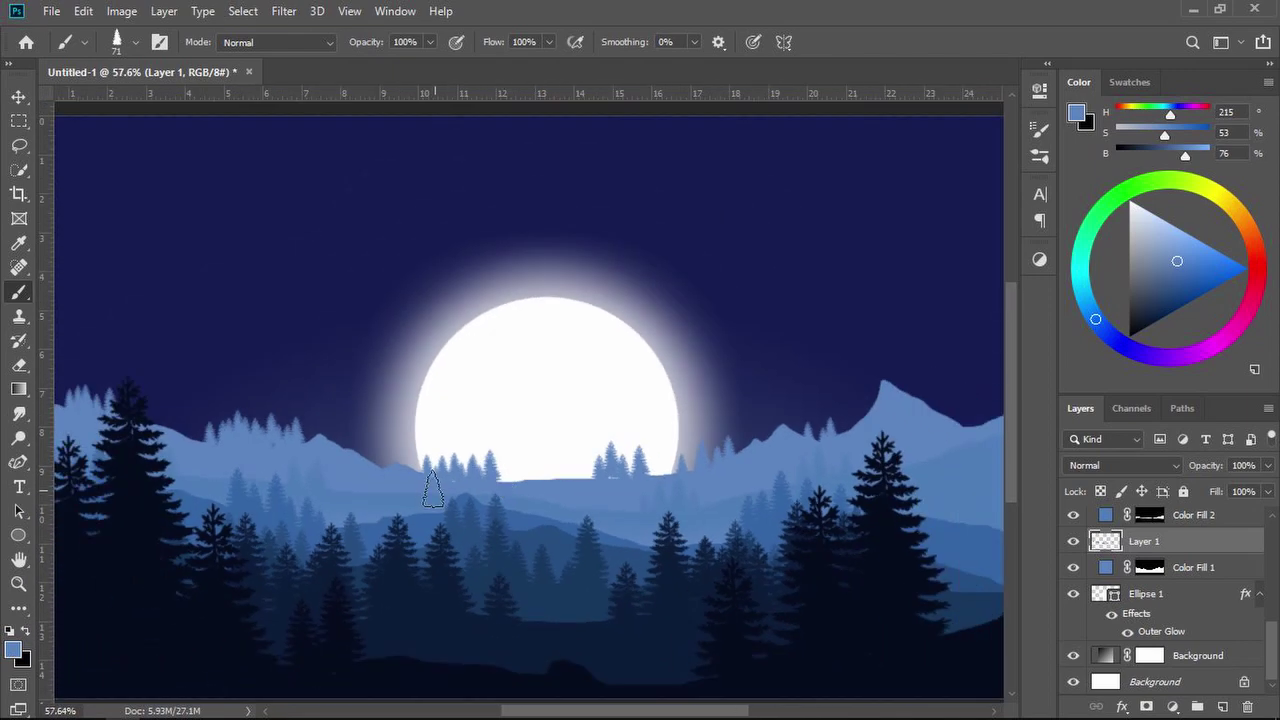
left_click_drag(421, 462, 431, 459)
left_click(422, 454)
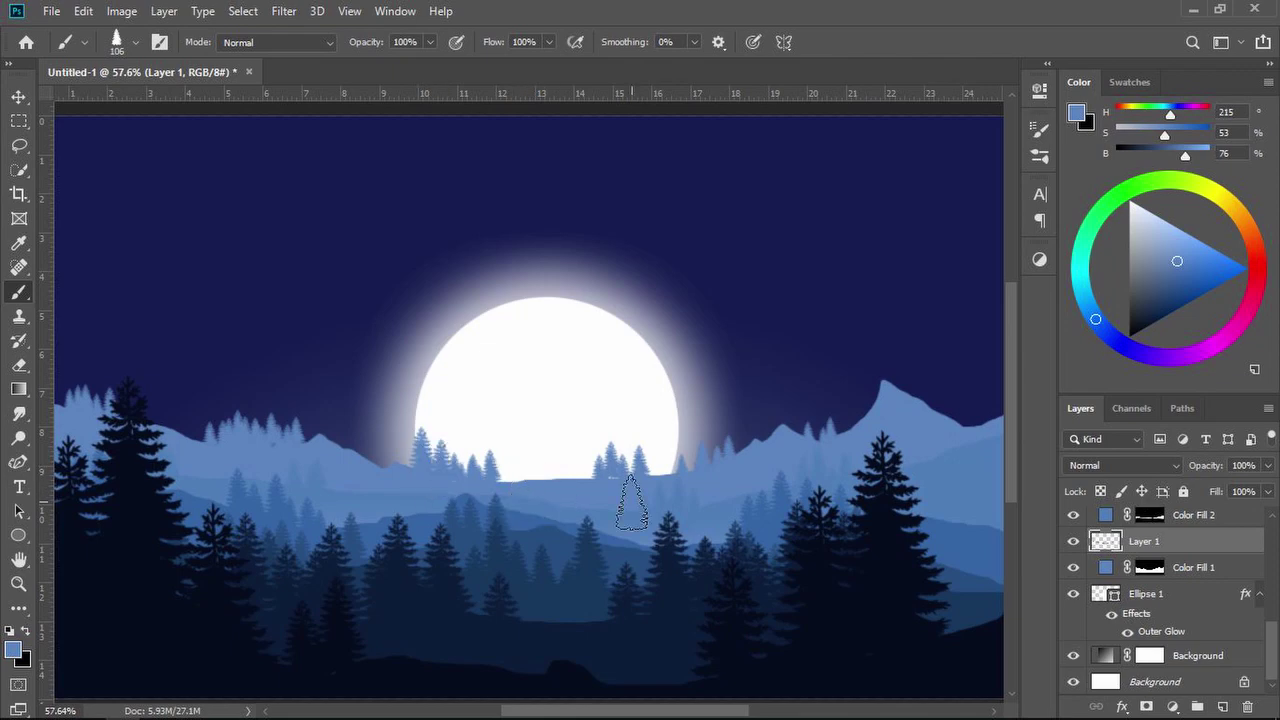
left_click(19, 96)
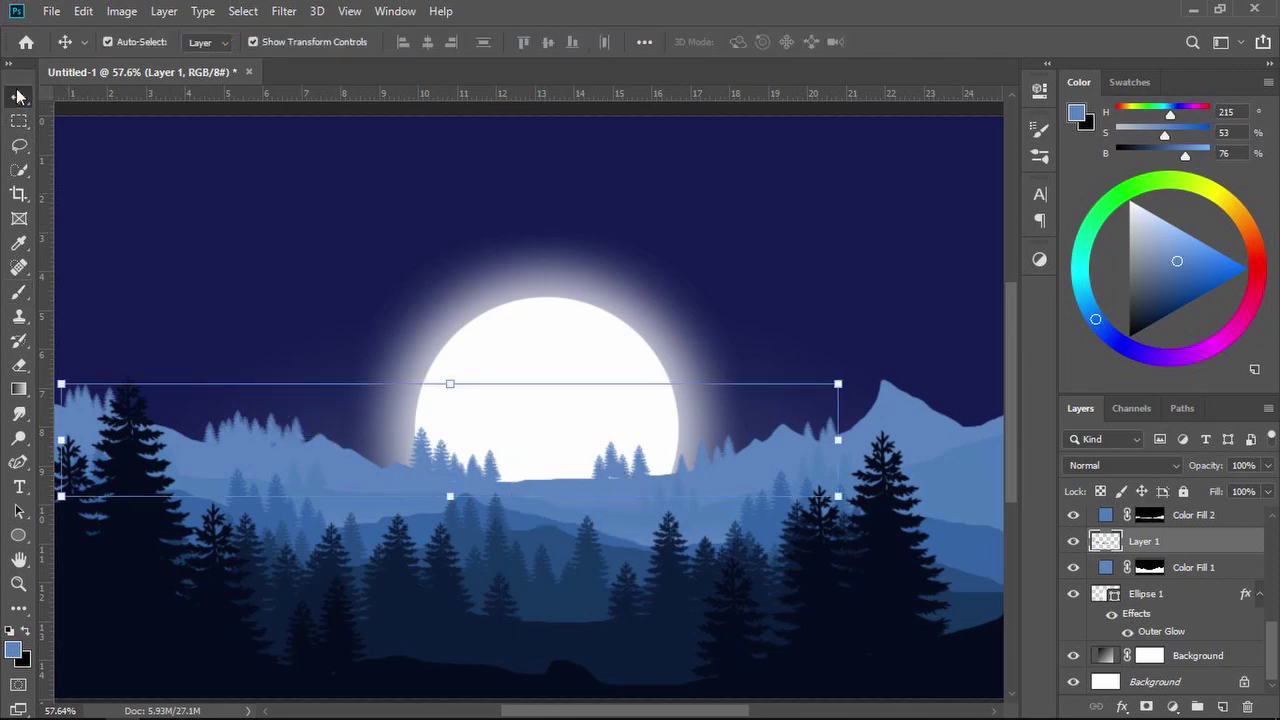
scroll(540, 366, "down", 3)
left_click(543, 651)
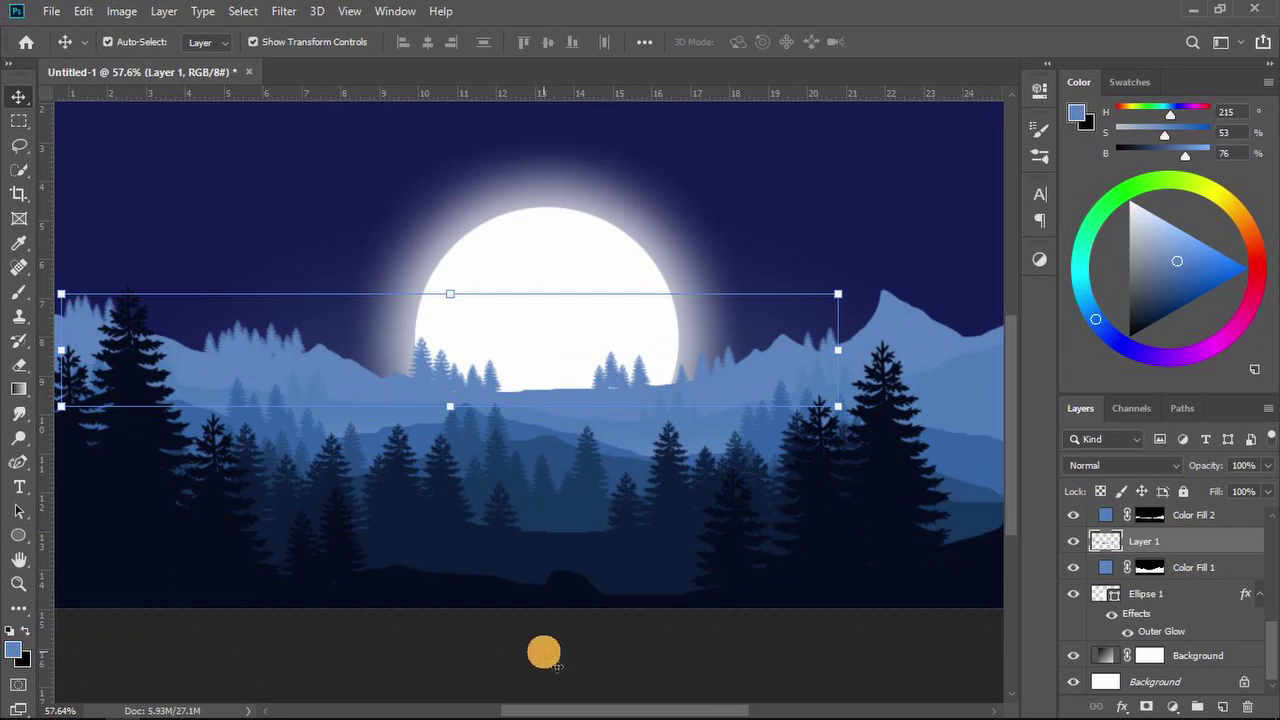
scroll(575, 458, "up", 2)
scroll(576, 462, "up", 1)
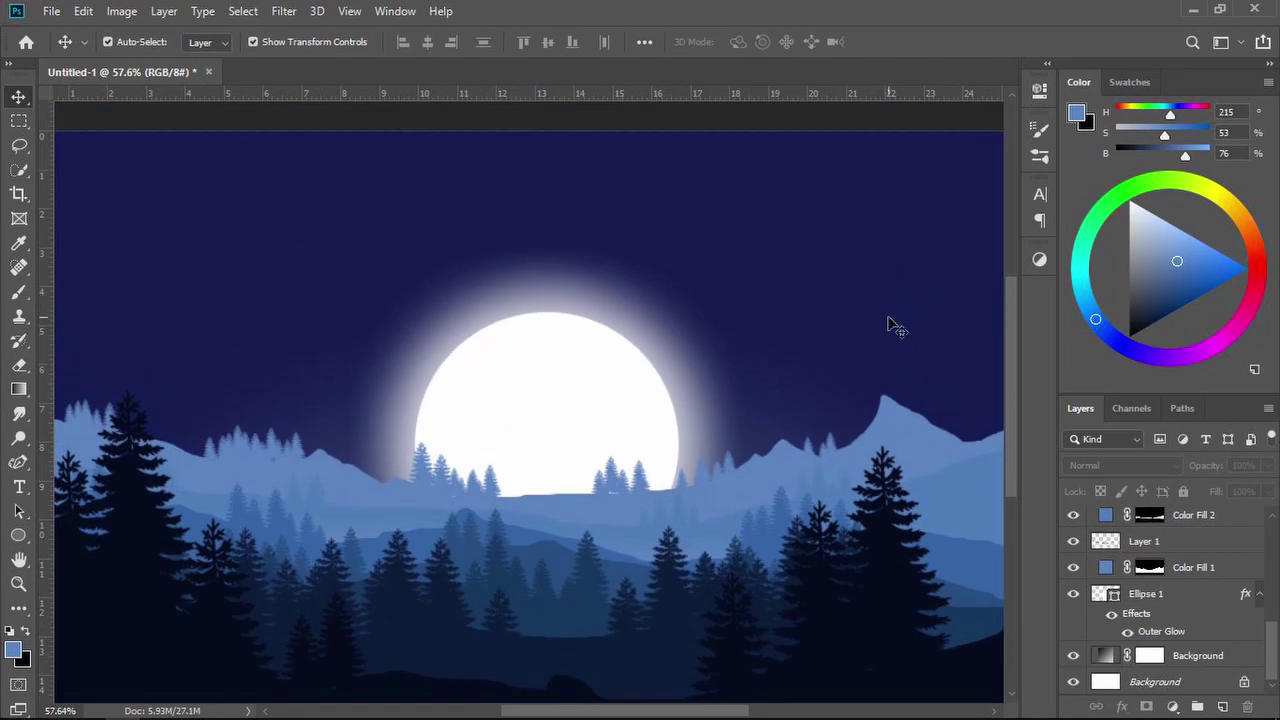
scroll(892, 326, "down", 1)
Add a new layer directly above the gradient sky fill layer and select the Soft Round brush.
left_click(808, 296)
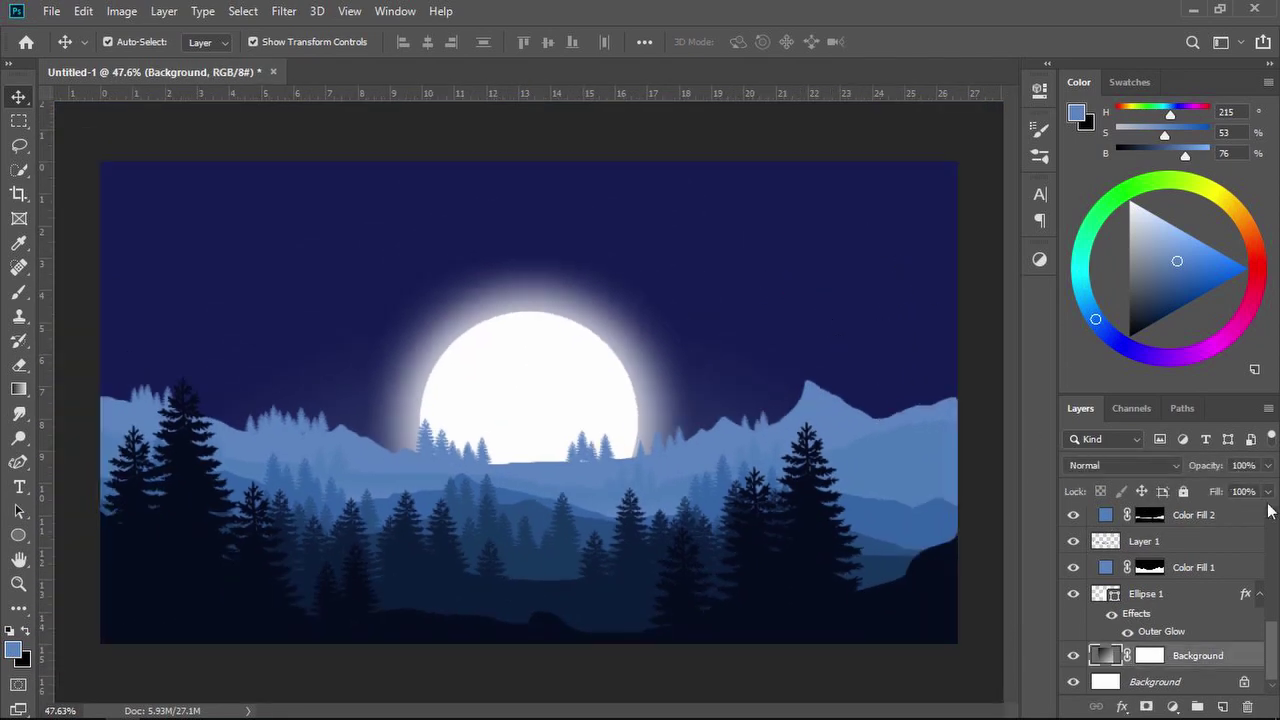
left_click(1224, 706)
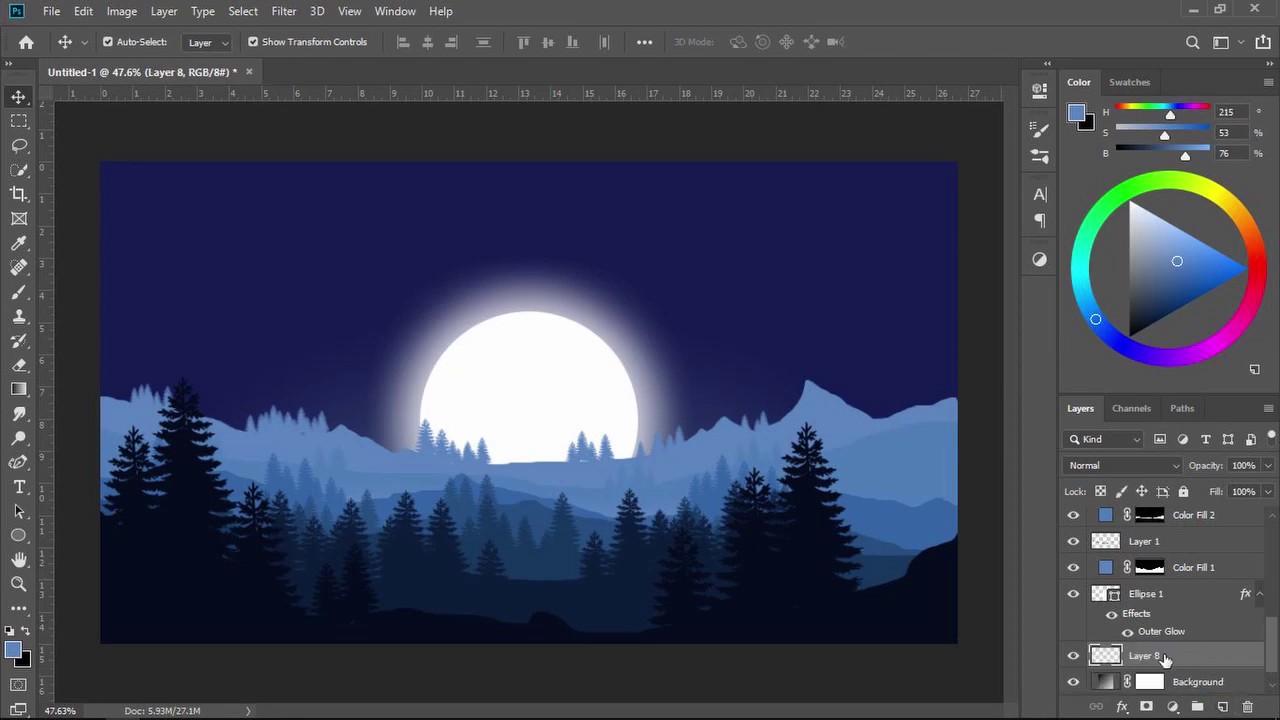
key("b")
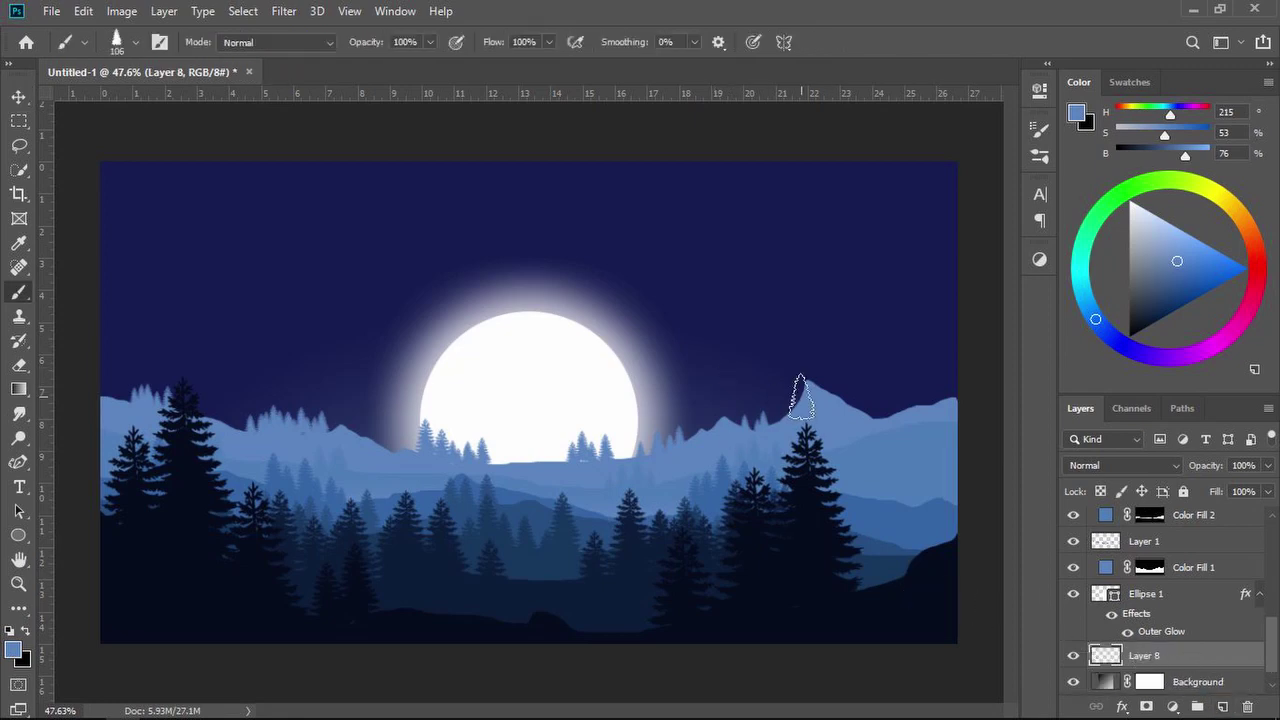
right_click(716, 270)
scroll(1150, 465, "up", 5)
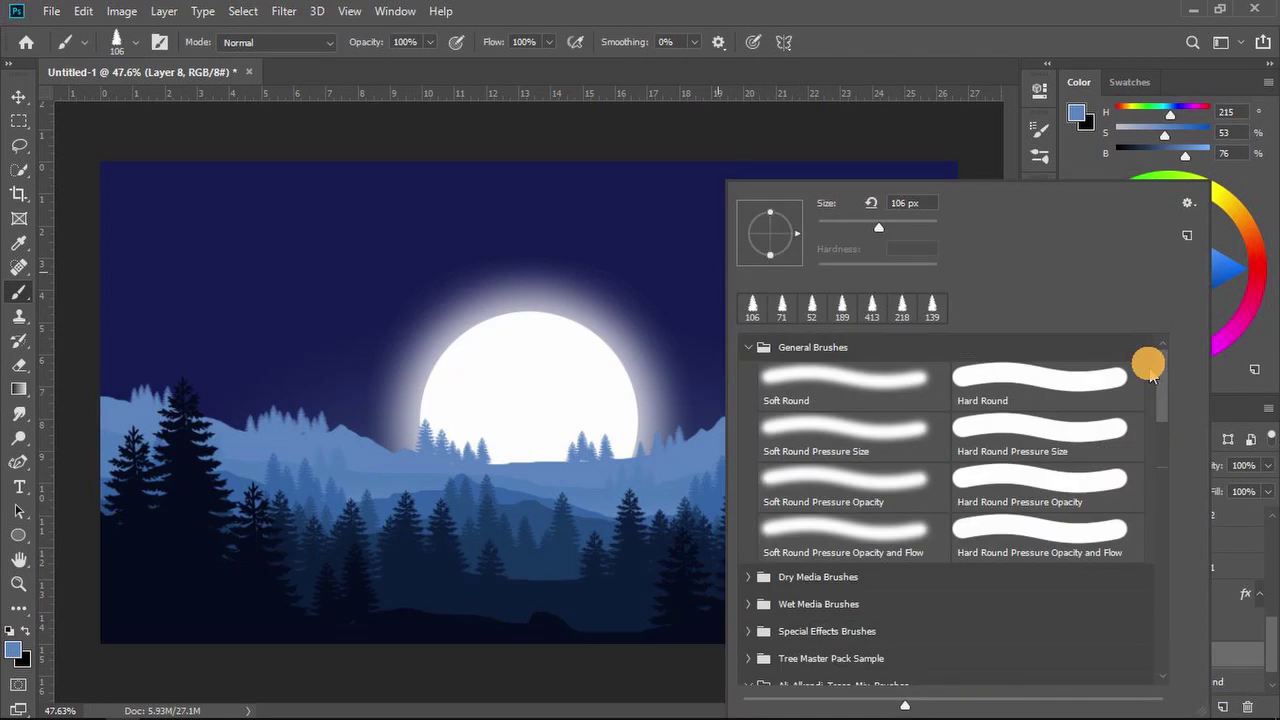
left_click(884, 382)
left_click(788, 8)
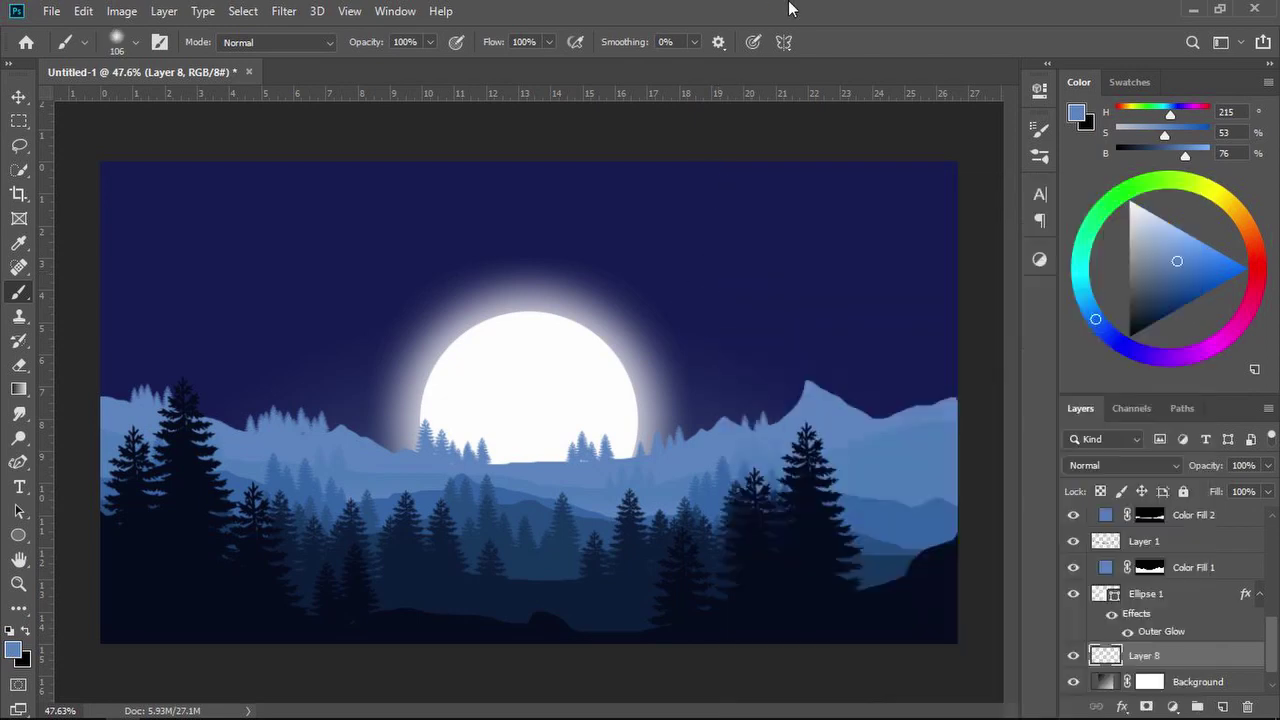
Sample white from the moon as the painting colour and change to the Hard Round brush at 10 px.
left_click(746, 264)
left_click(545, 370, "alt")
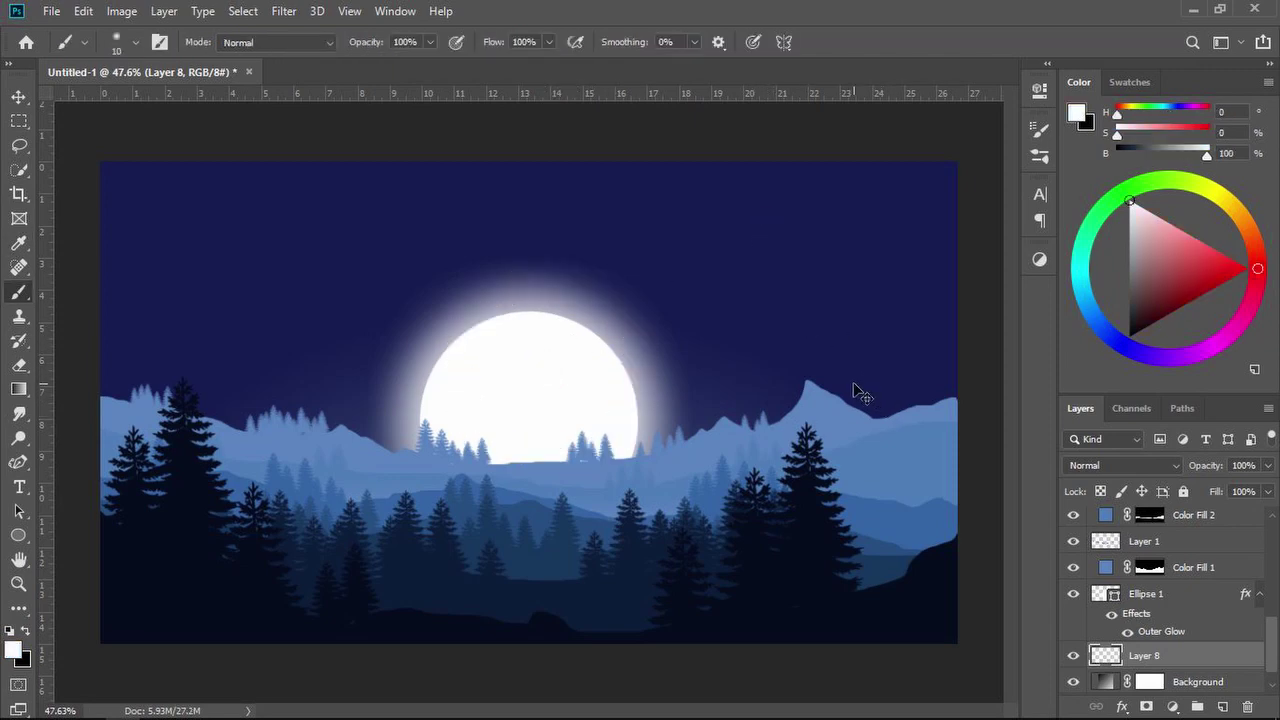
right_click(910, 406)
left_click(1057, 371)
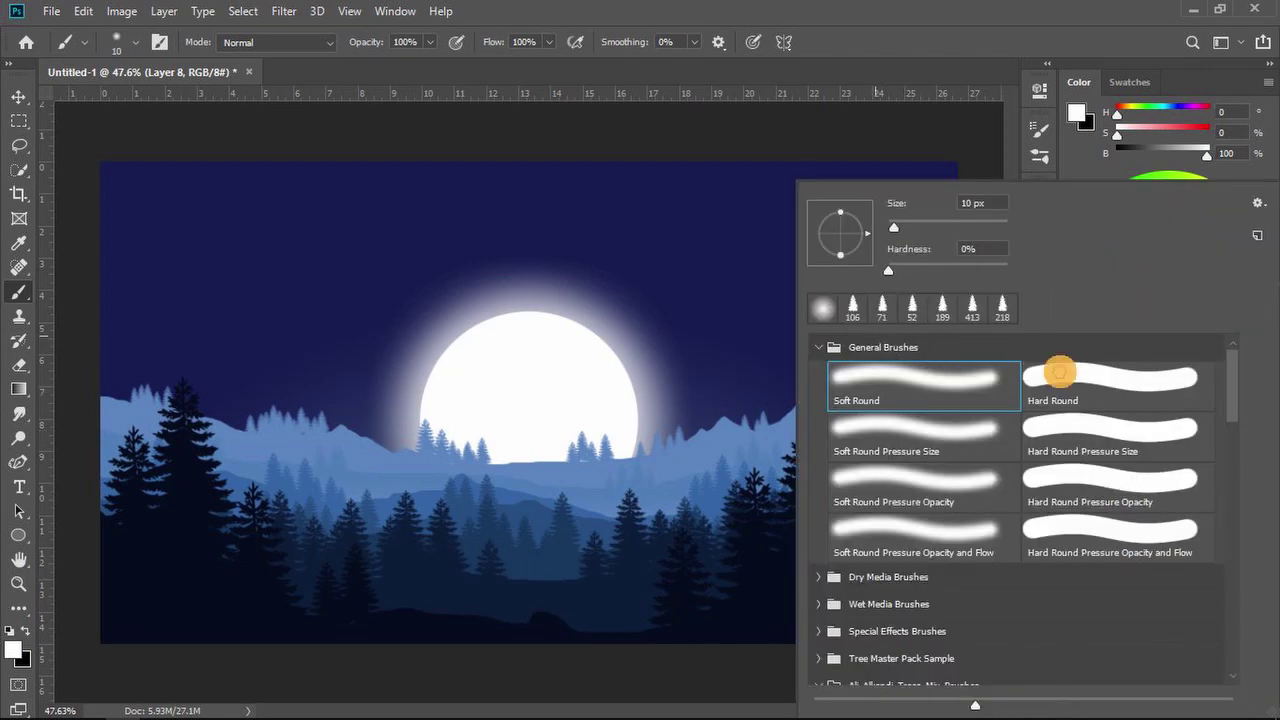
key("Return")
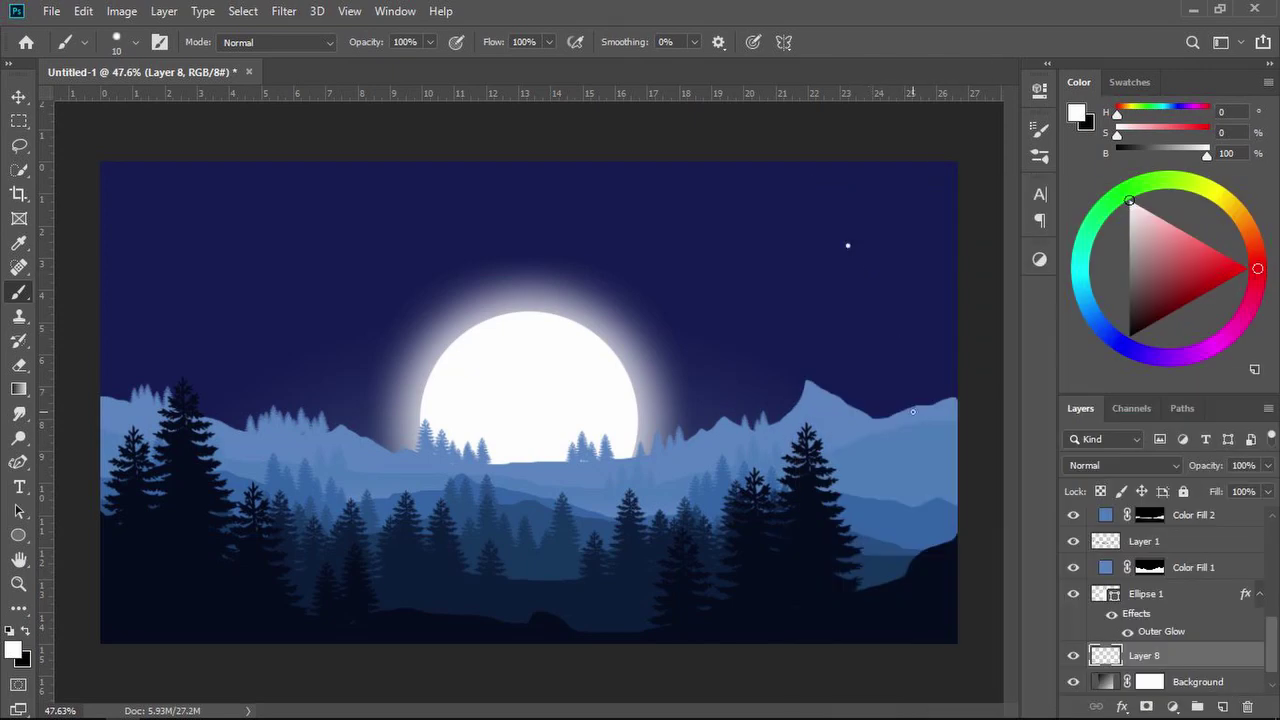
Paint scattered white stars across the sky on both sides of the moon, reducing the brush to 4 and 5 px for the small ones.
left_click(746, 295)
left_click(859, 333)
left_click(347, 314)
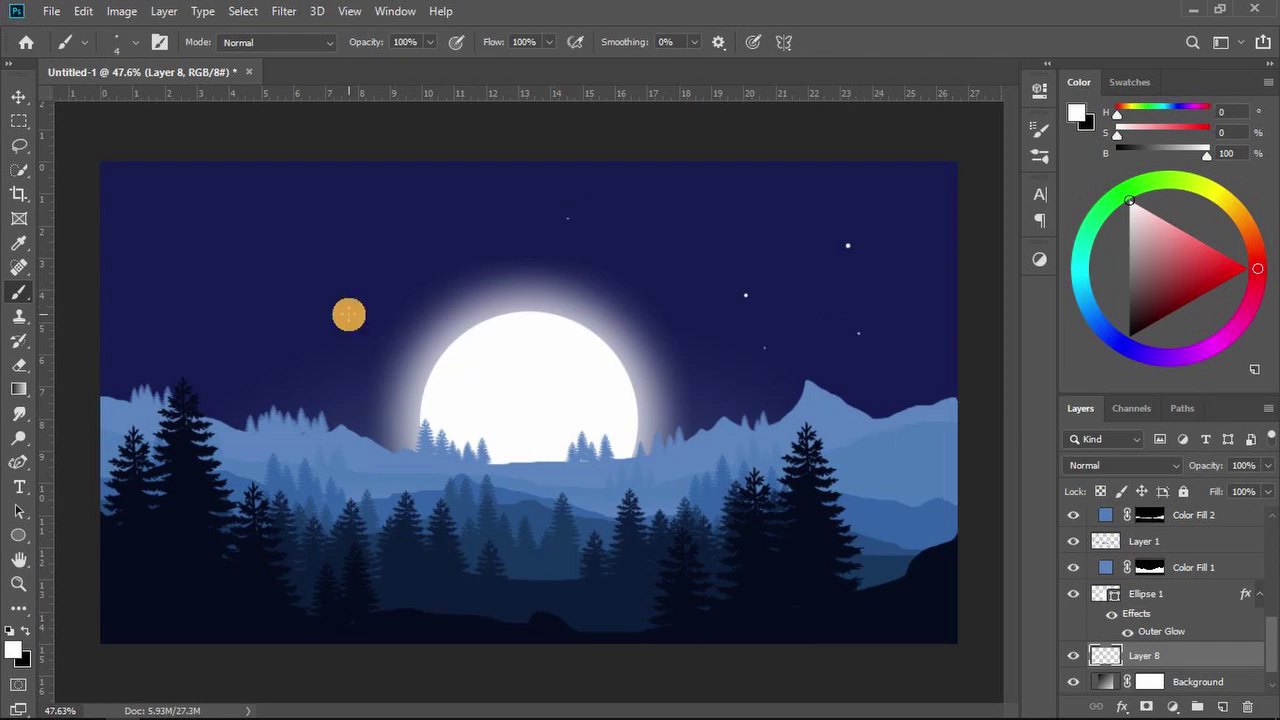
left_click(291, 227)
left_click(413, 223)
left_click(261, 305)
left_click(223, 258)
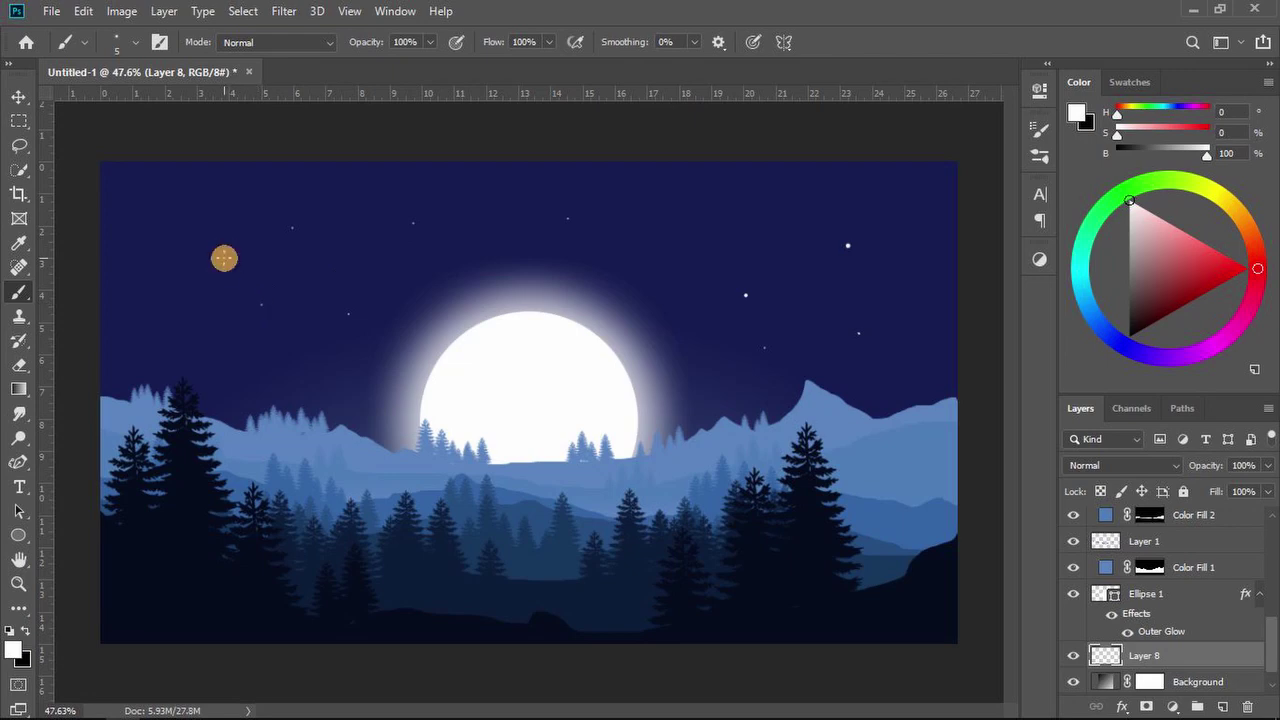
left_click(327, 261)
left_click(283, 354)
left_click(131, 300)
left_click(741, 239)
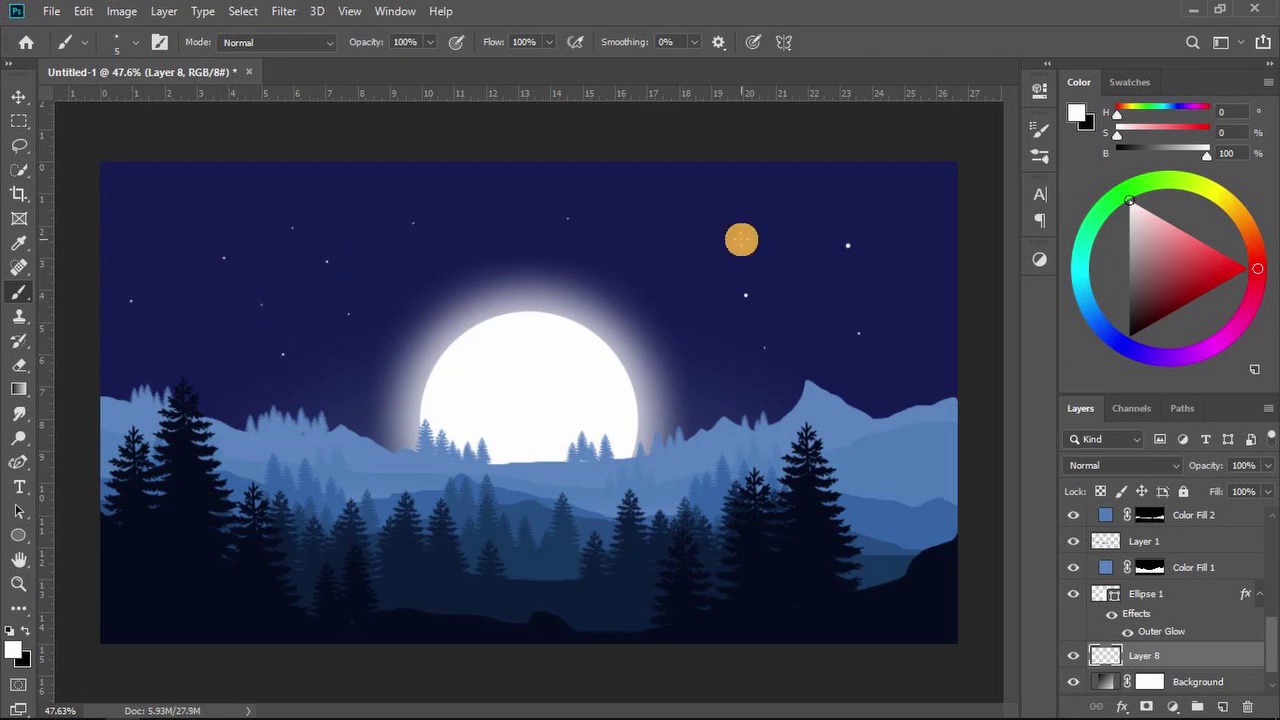
Add larger white stars among the small ones with the brush at 8 px, and deselect the star layer.
left_click(186, 210)
left_click(197, 319)
left_click(367, 224)
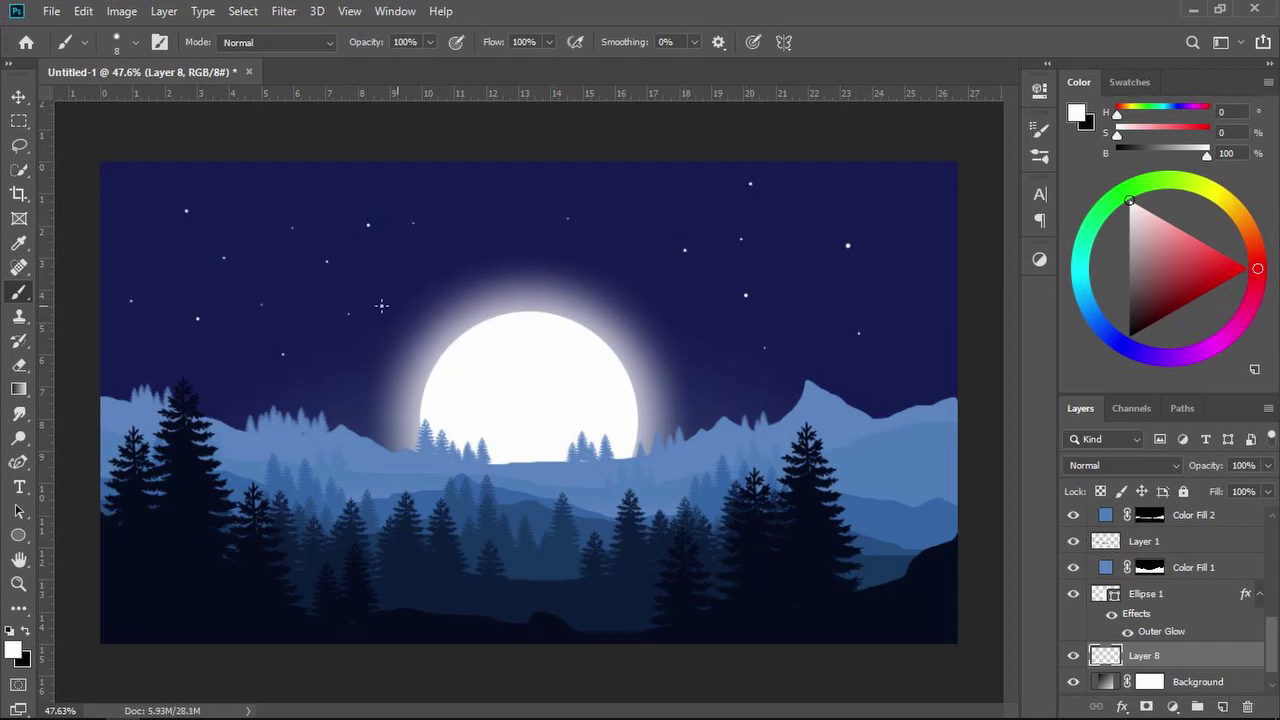
left_click(306, 299)
scroll(485, 338, "up", 2)
left_click_drag(446, 230, 569, 327)
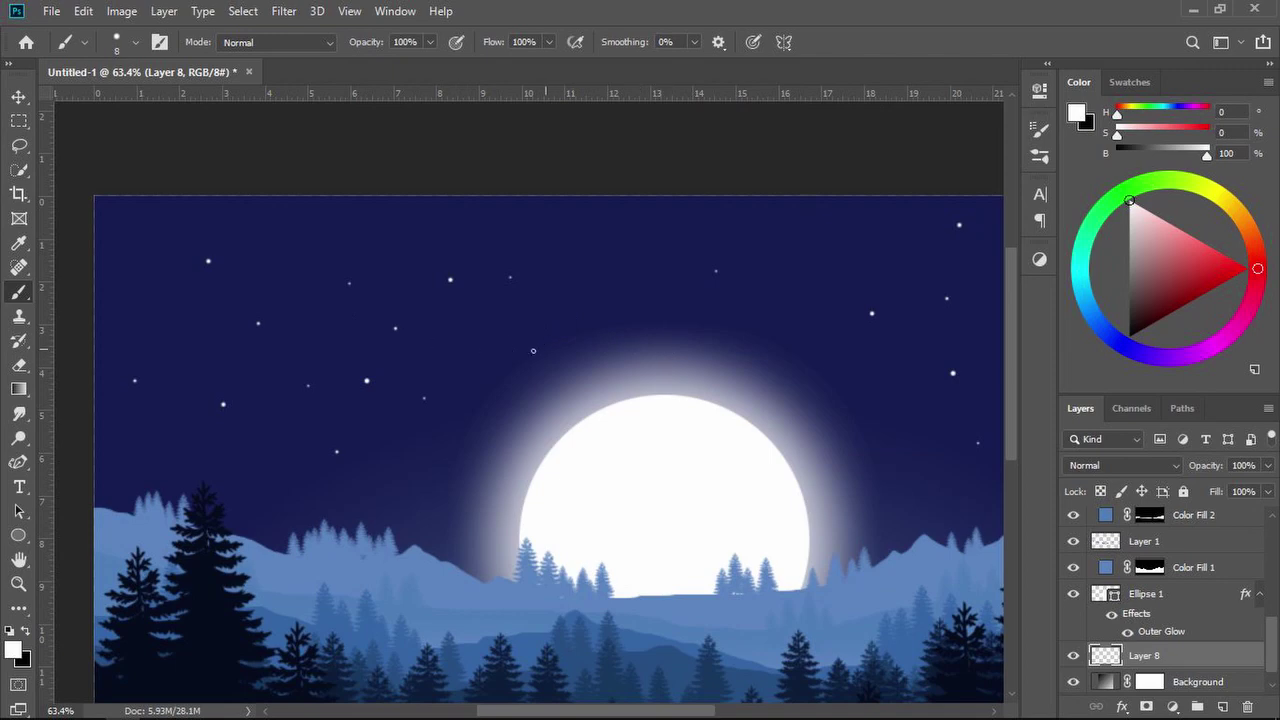
left_click(18, 96)
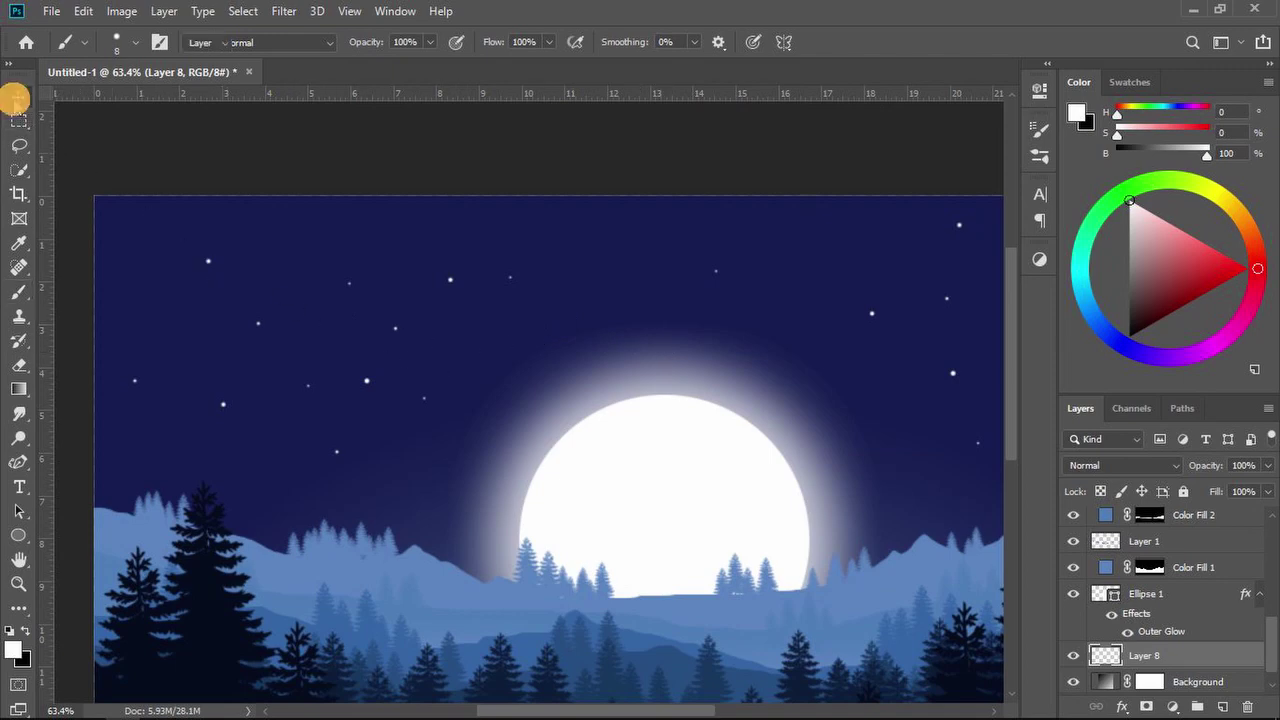
left_click(149, 134)
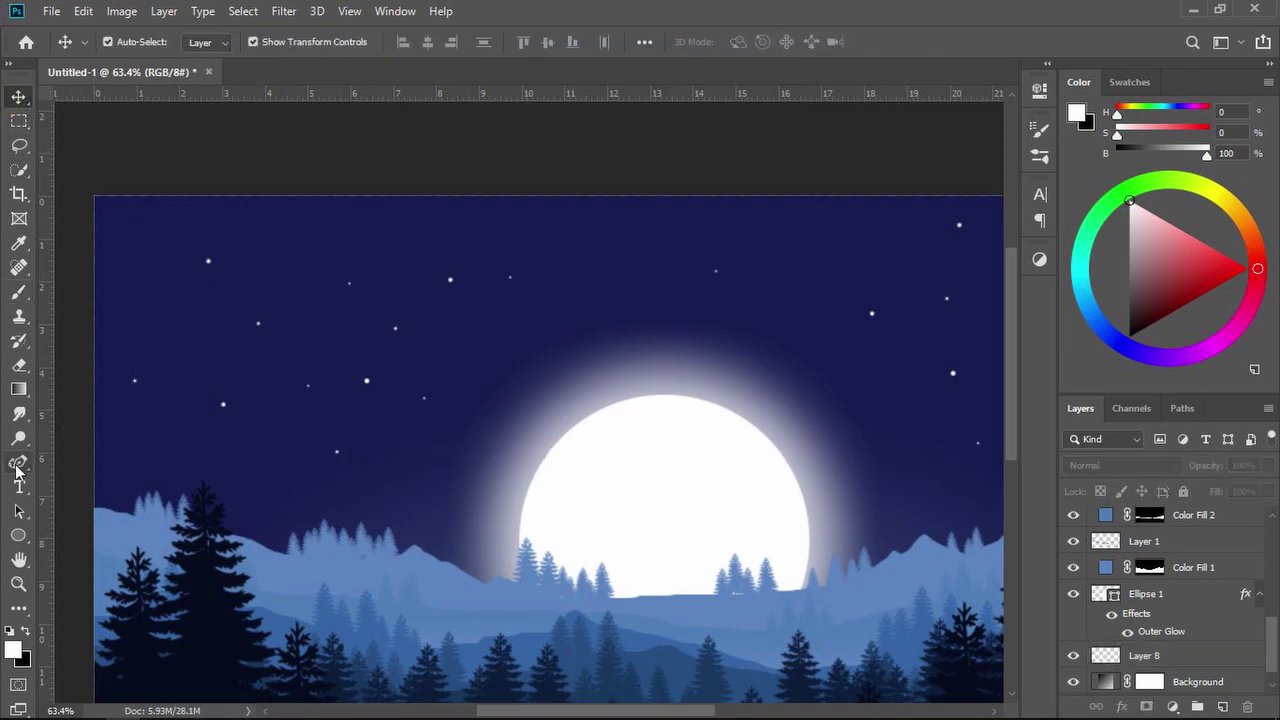
Activate the standard Pen tool in Path mode and add a new layer above the star layer.
left_click_drag(18, 466, 82, 470)
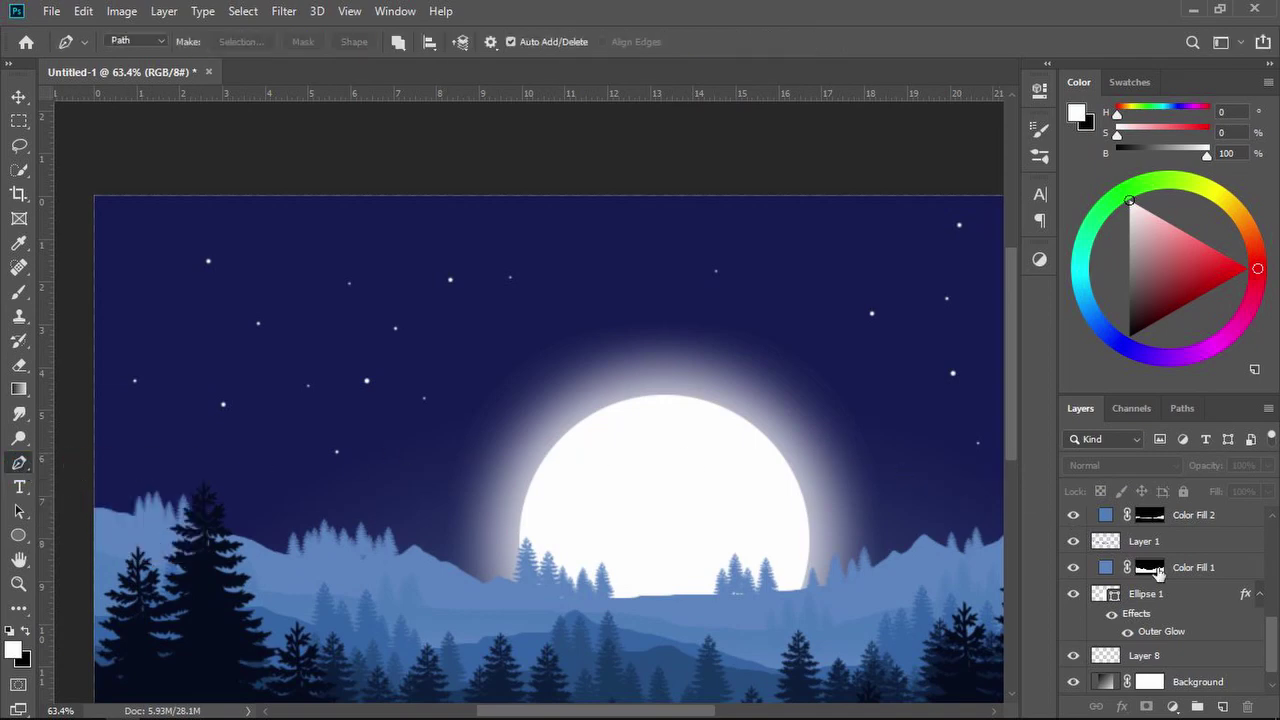
scroll(1162, 576, "down", 1)
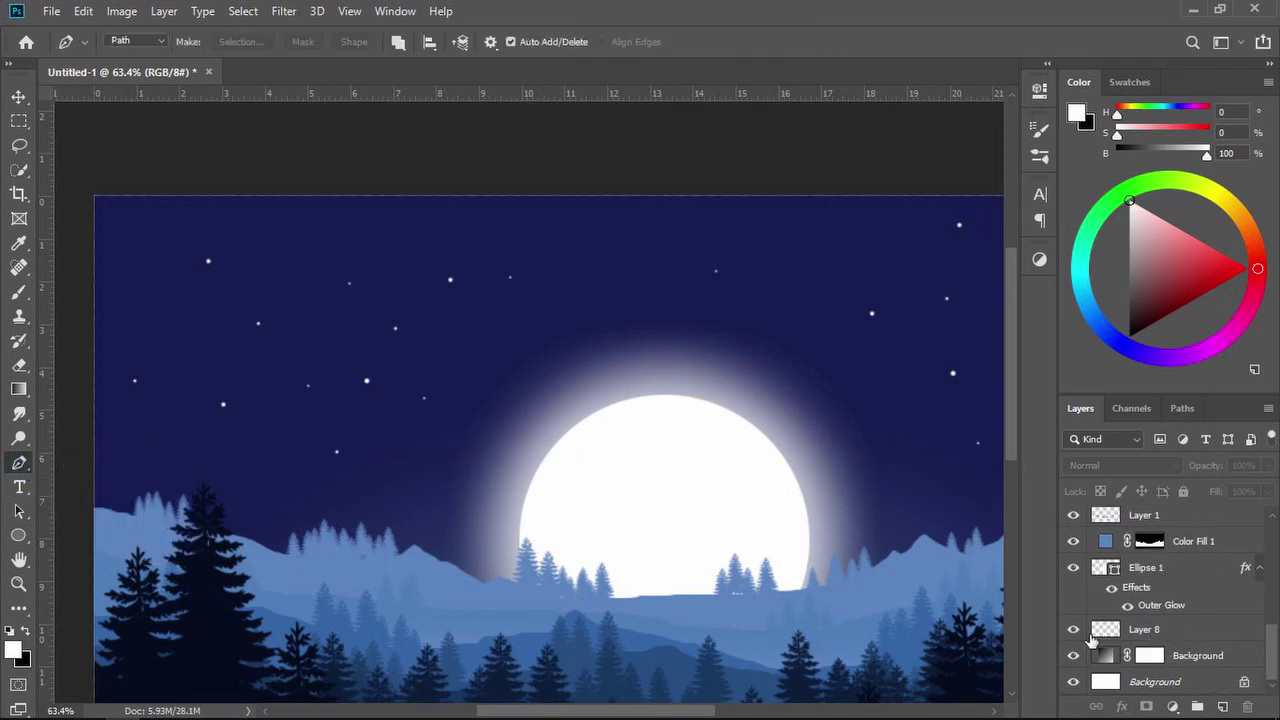
left_click(1075, 631)
left_click(1188, 637)
left_click(1222, 706)
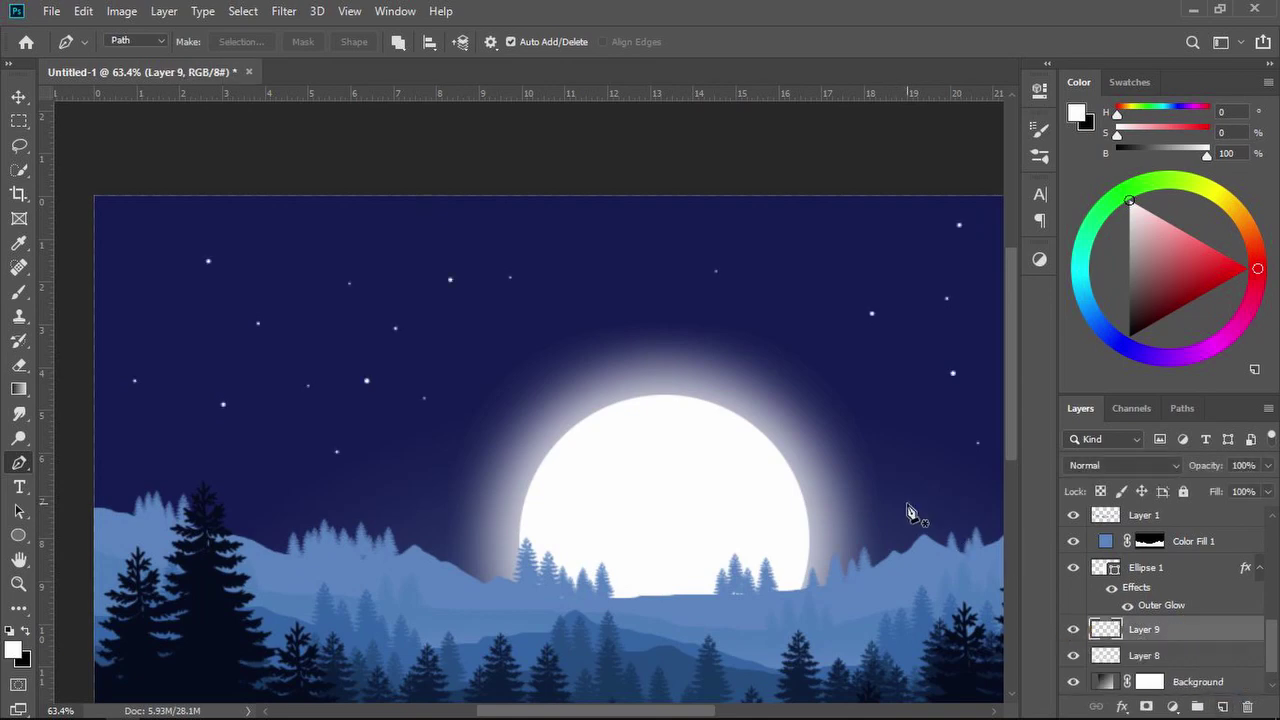
Draw a narrow closed wedge path about 228 px wide in the sky above and left of the moon for a shooting star.
left_click(453, 316)
left_click(317, 288)
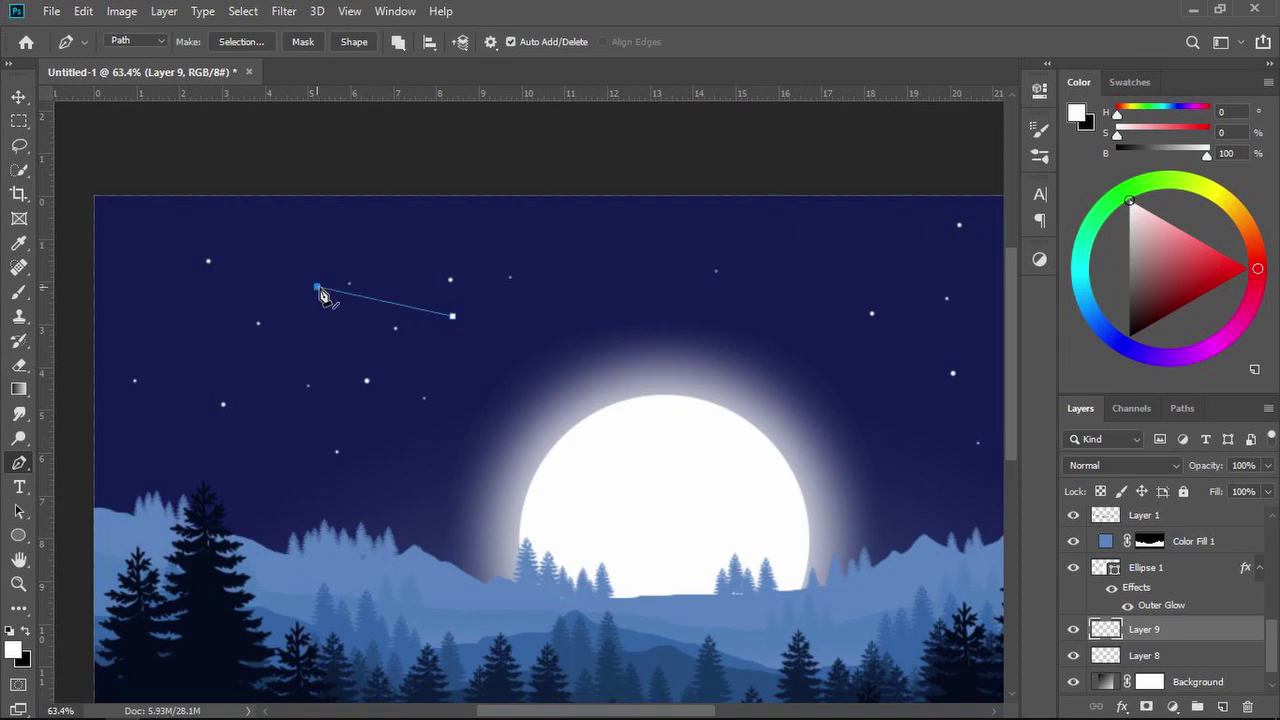
left_click(454, 318)
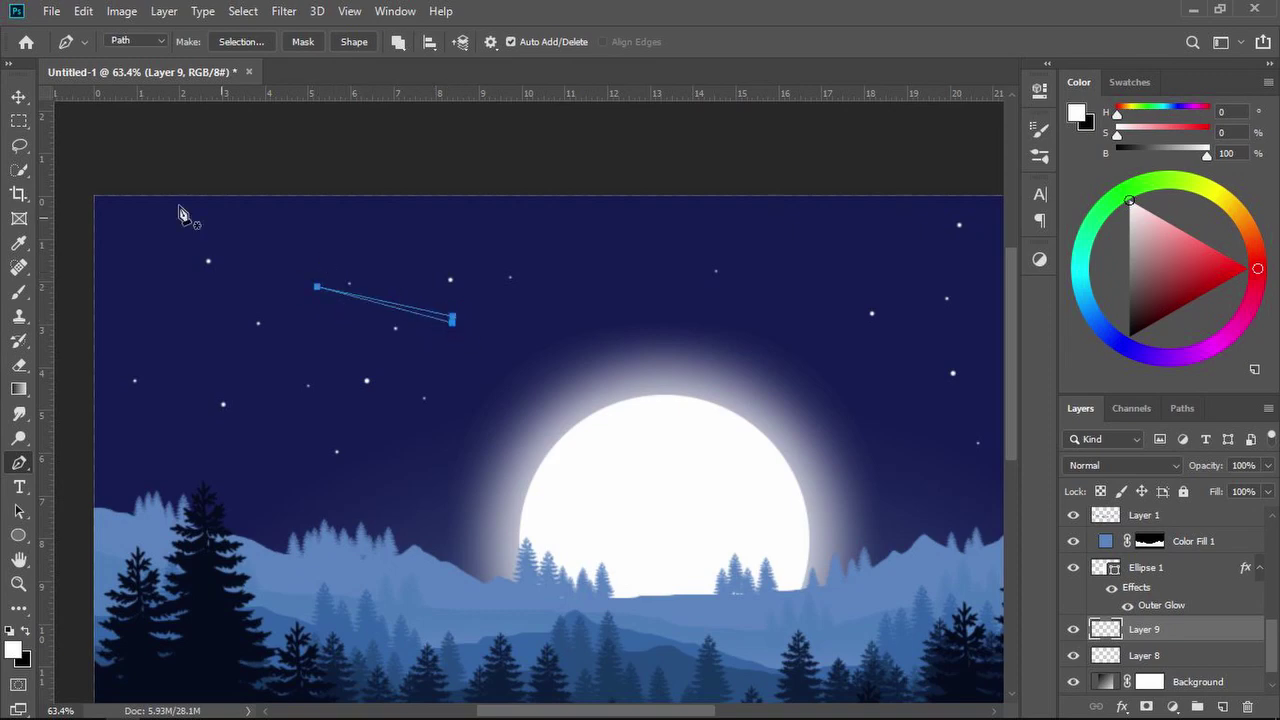
Shift the wedge path slightly to the left and make the Background layer active.
left_click(18, 97)
scroll(415, 308, "up", 4)
scroll(437, 316, "up", 1)
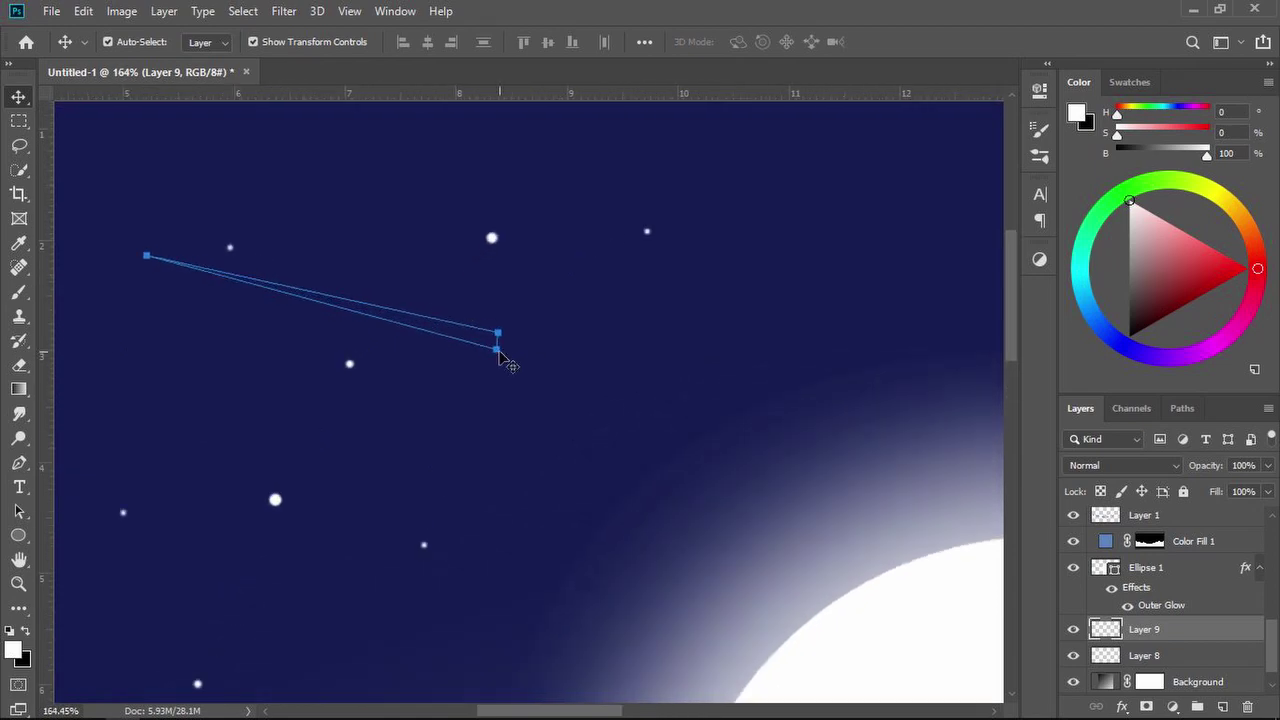
left_click(497, 355)
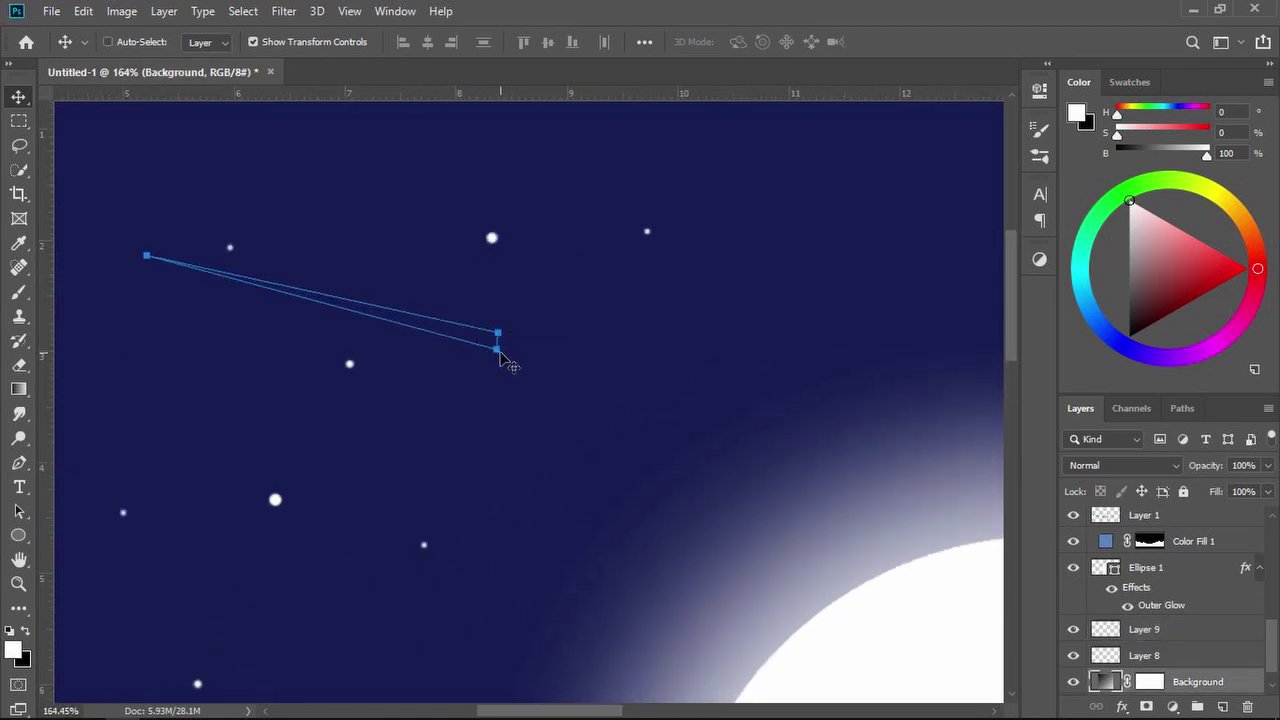
left_click_drag(498, 352, 457, 360)
key("Delete")
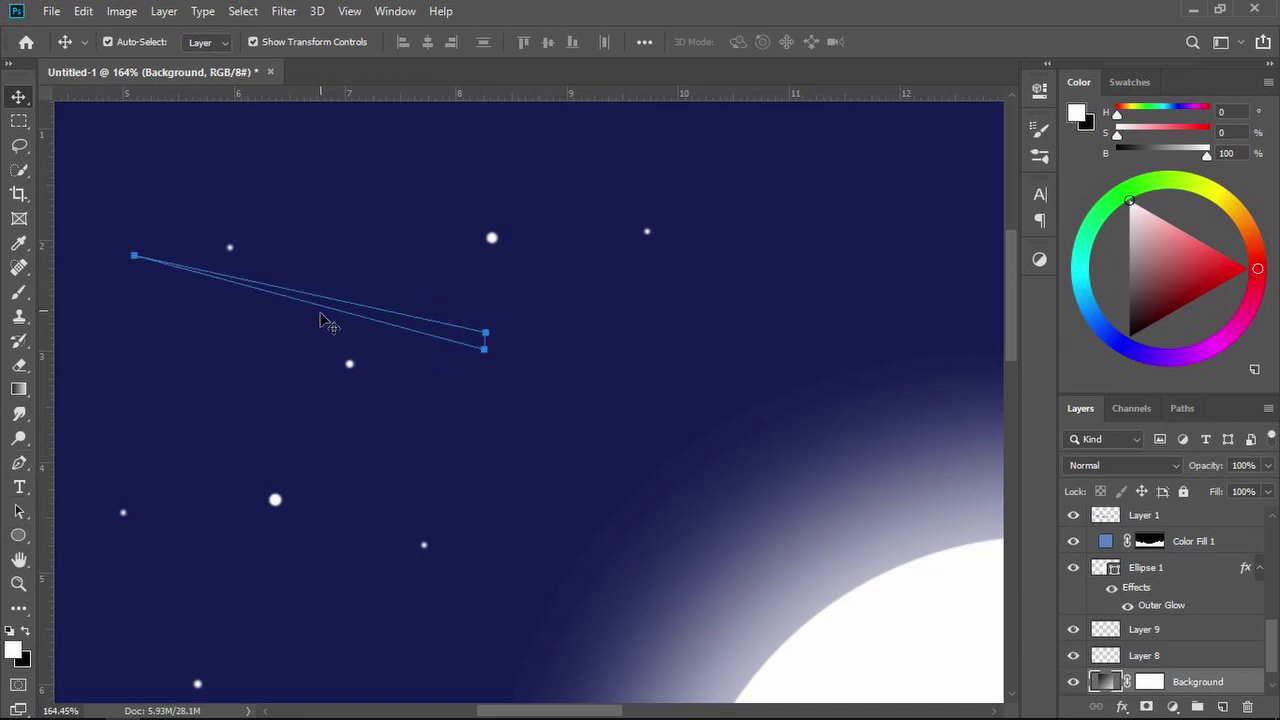
Convert the wedge path into a white filled shape and select its shape layer.
left_click(16, 464)
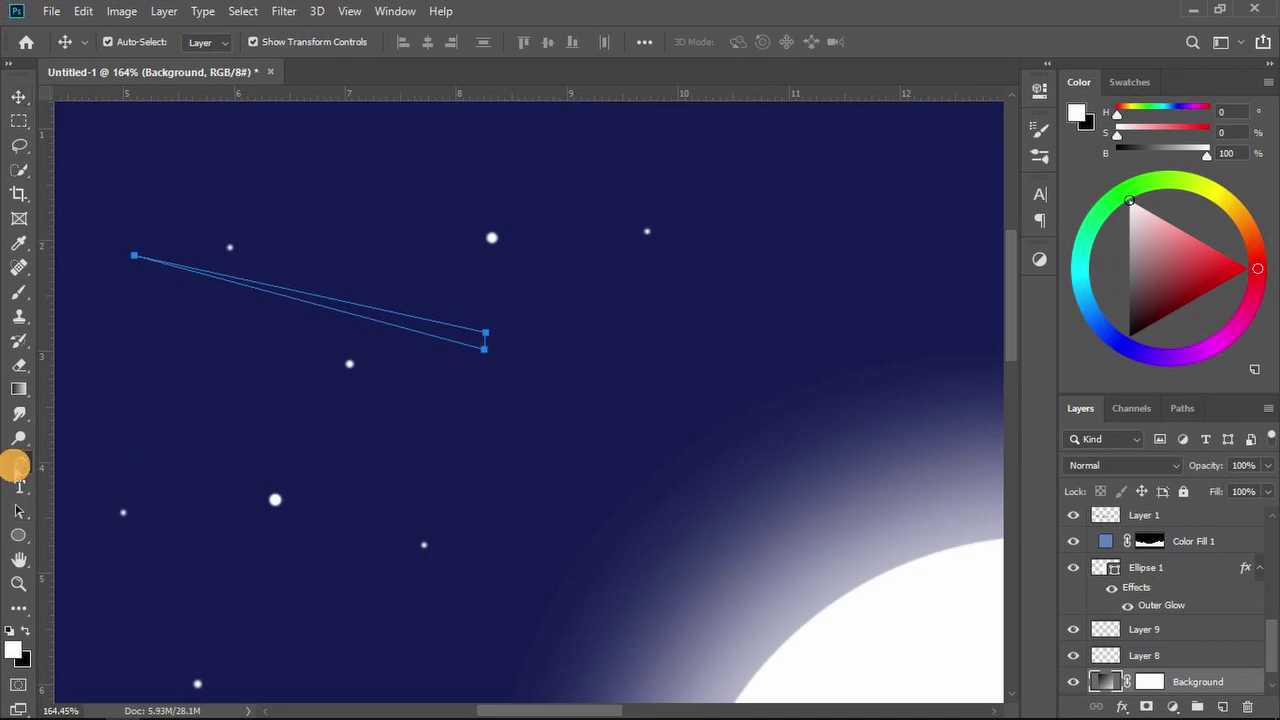
left_click(354, 42)
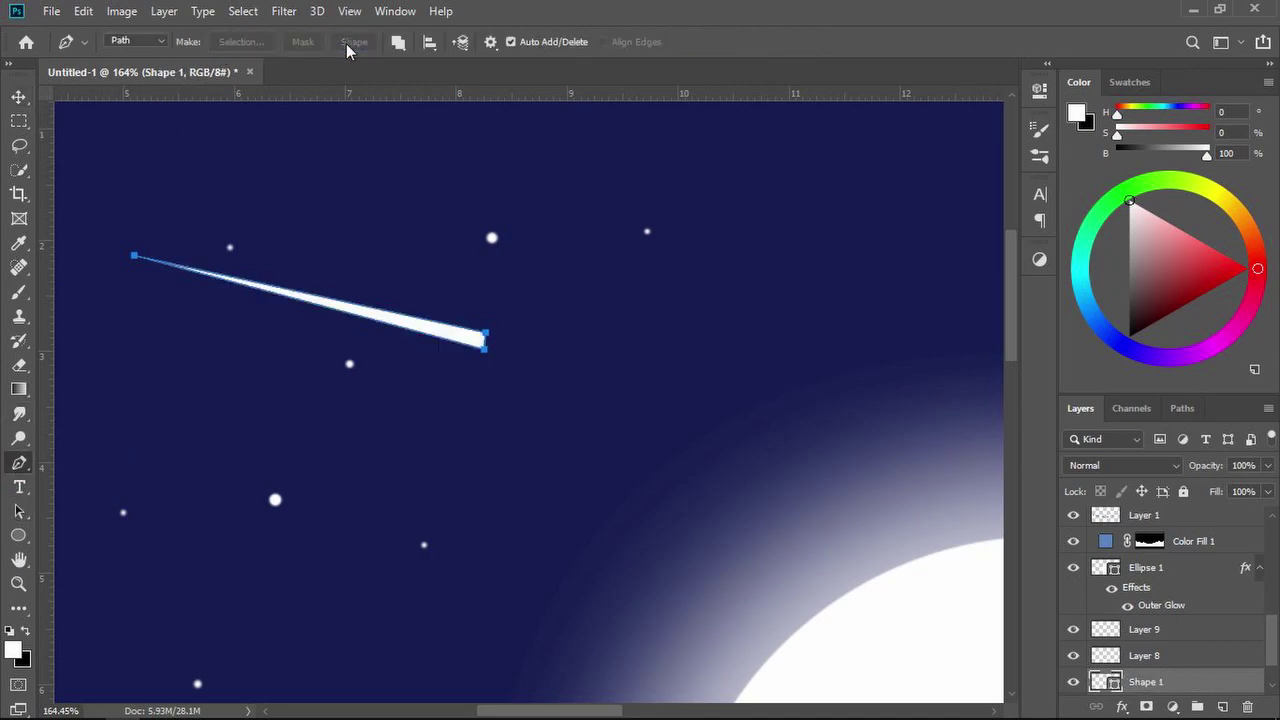
left_click(18, 97)
left_click(188, 145)
scroll(258, 265, "down", 5)
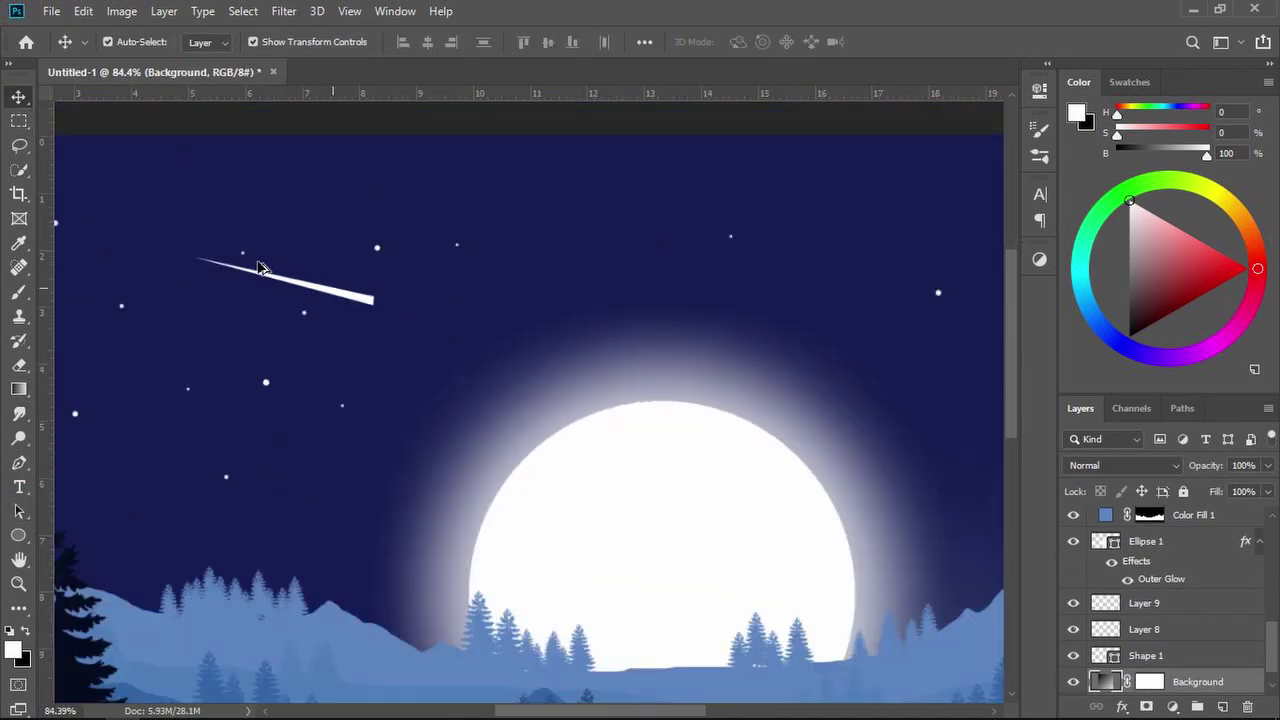
scroll(258, 273, "up", 5)
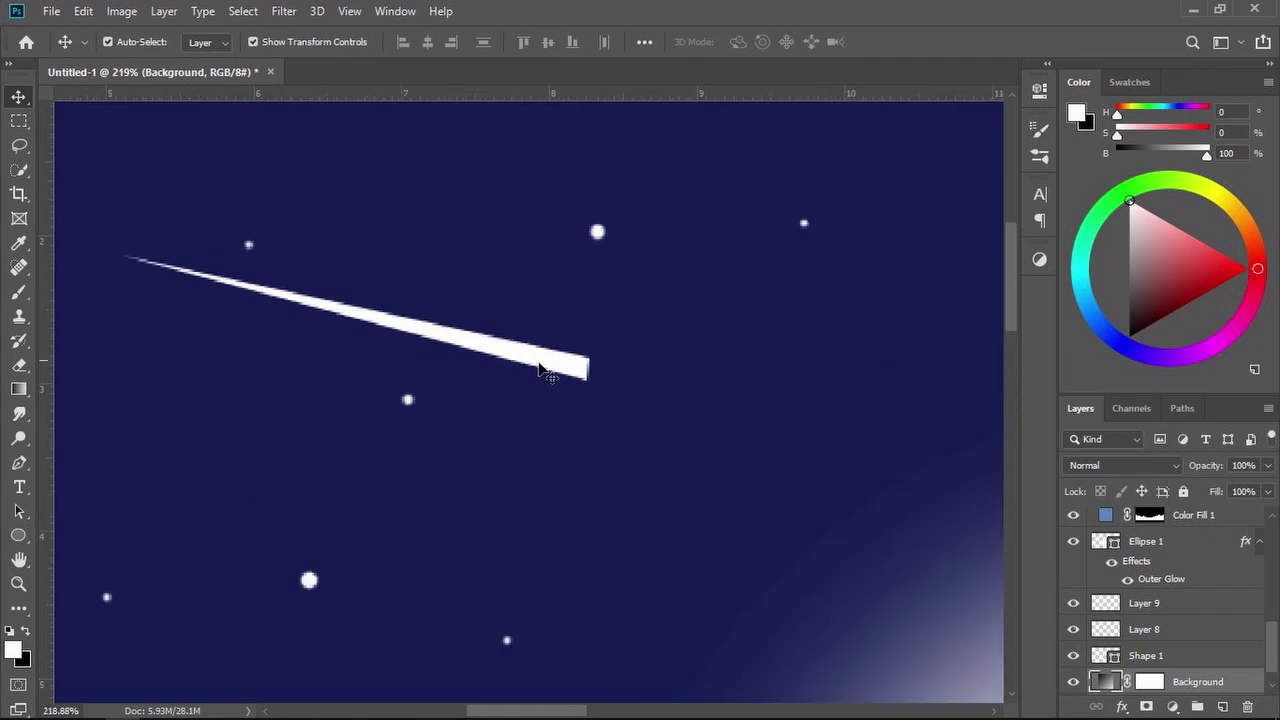
left_click(548, 368)
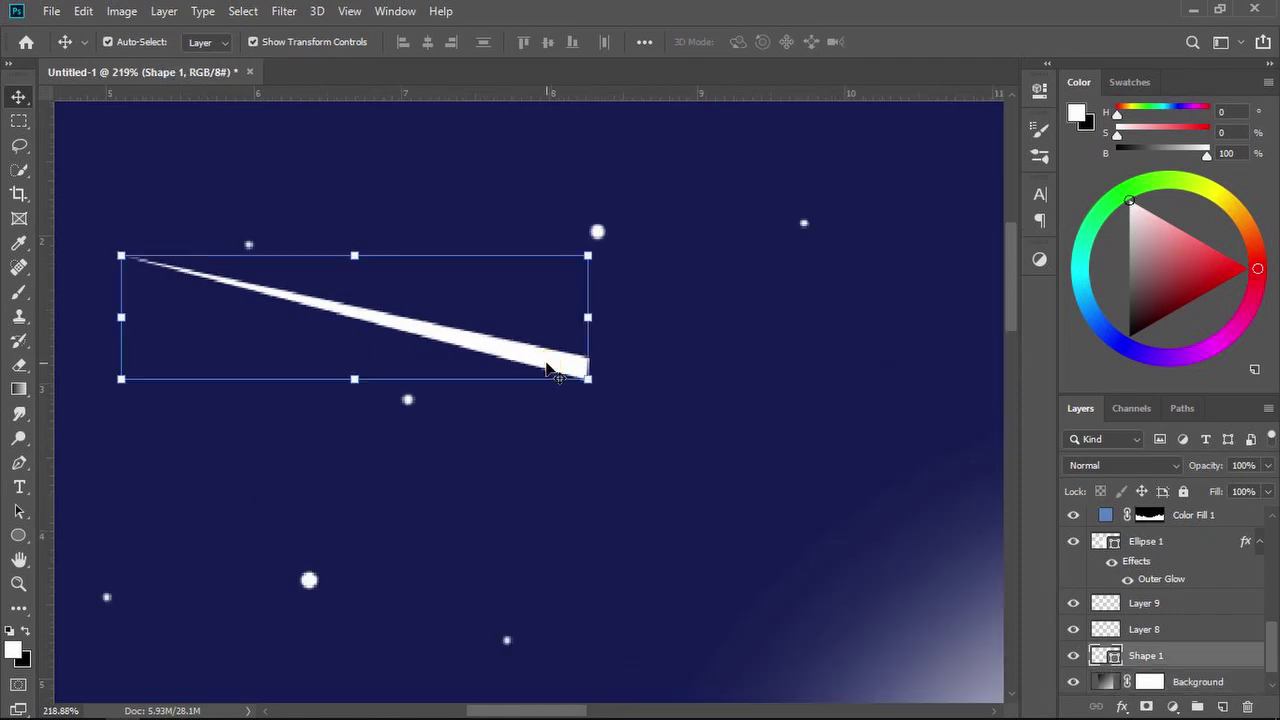
Lasso a small area around the wedge's blunt end, rasterize the shape layer, and brush the selection white.
left_click(18, 535)
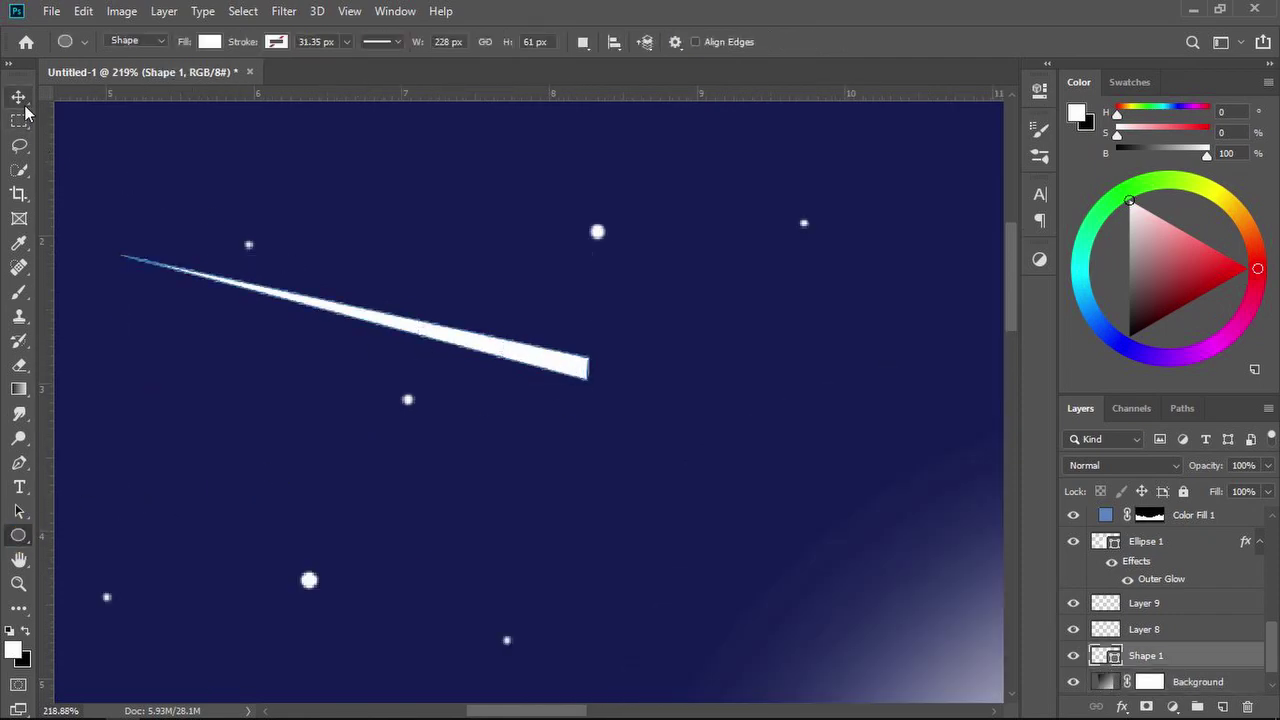
left_click(18, 145)
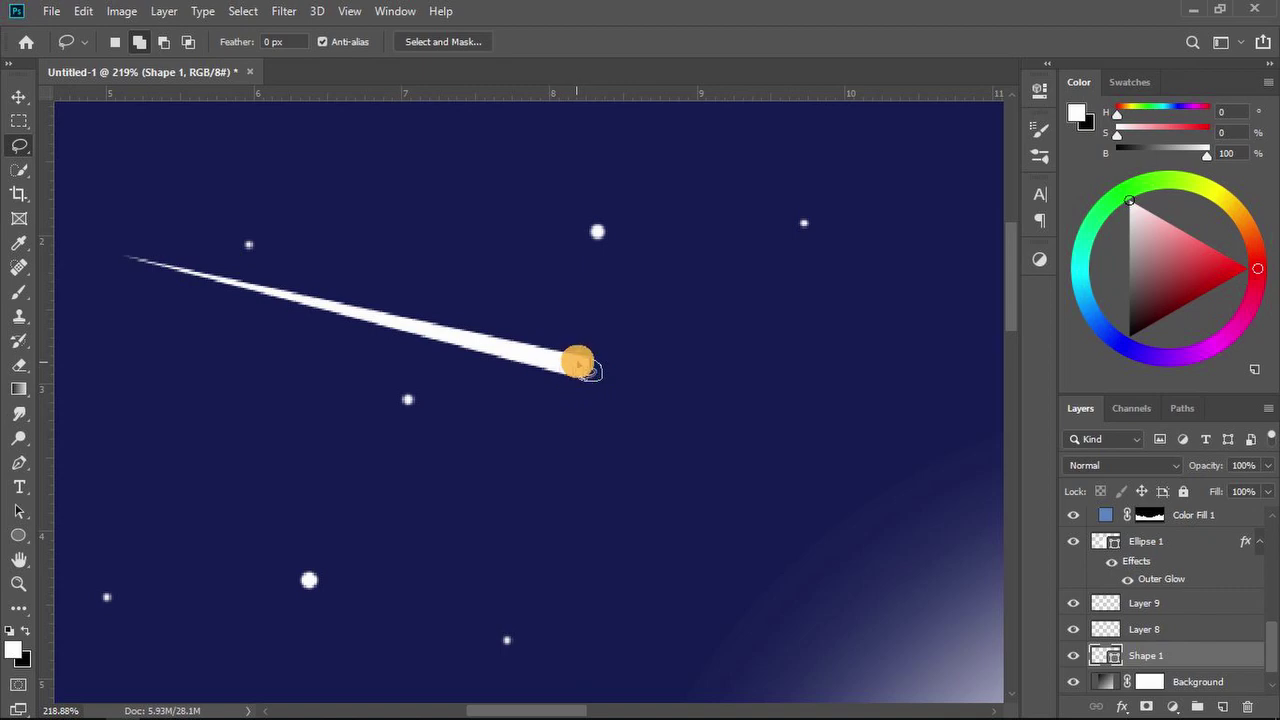
key("b")
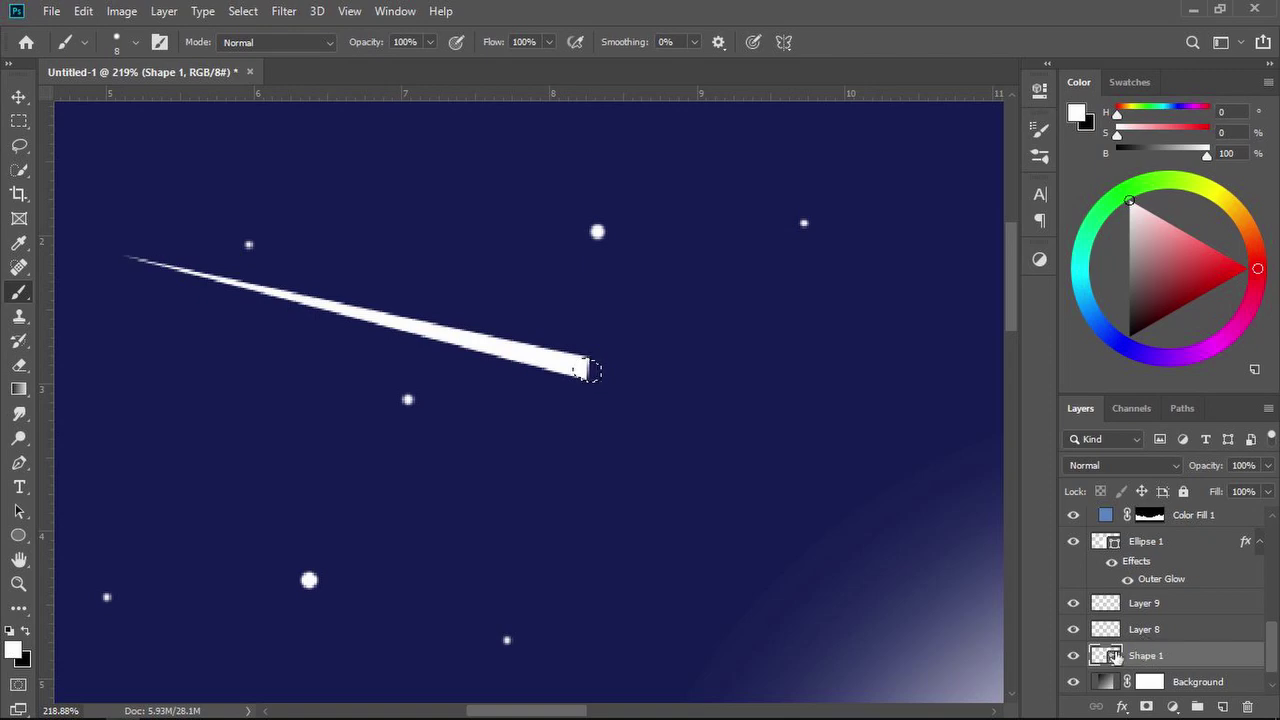
right_click(1115, 655)
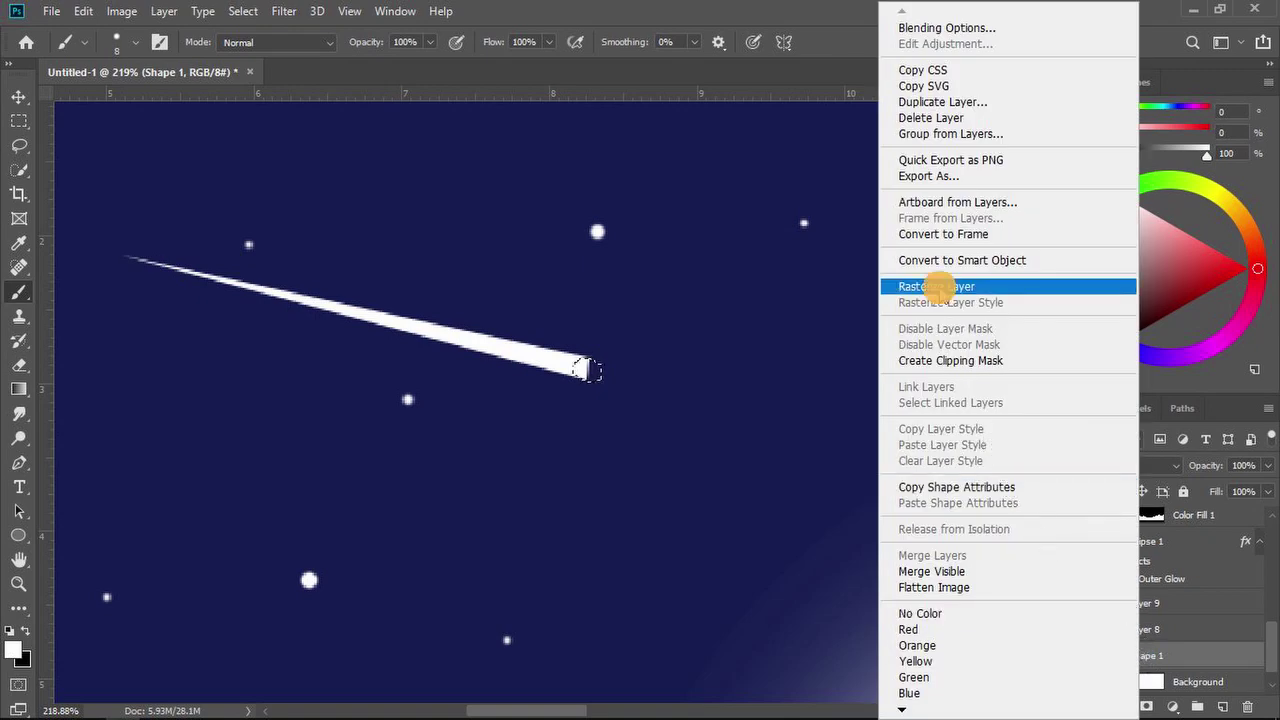
left_click(936, 286)
mouse_move(606, 369)
left_mouse_down()
mouse_move(563, 354)
mouse_move(575, 371)
left_mouse_up()
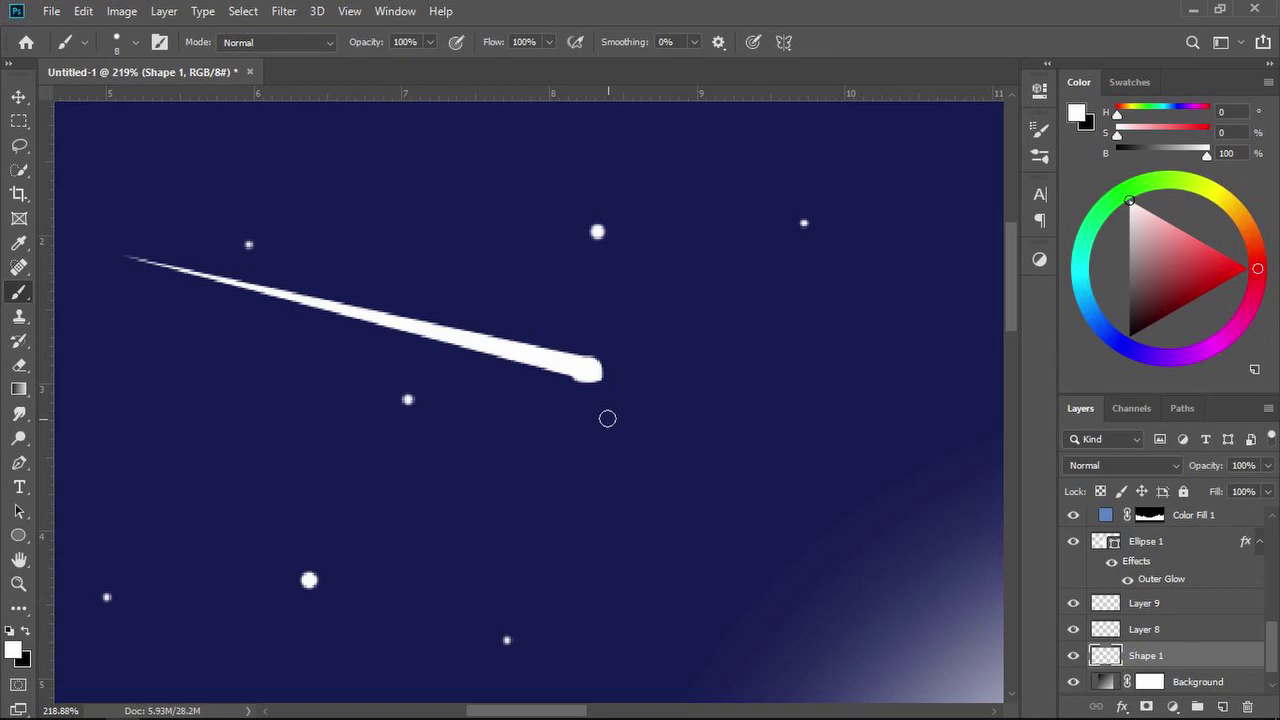
Change the Eraser to the Hard Round brush at 9 px and erase the excess around the wedge's painted tip.
key("e")
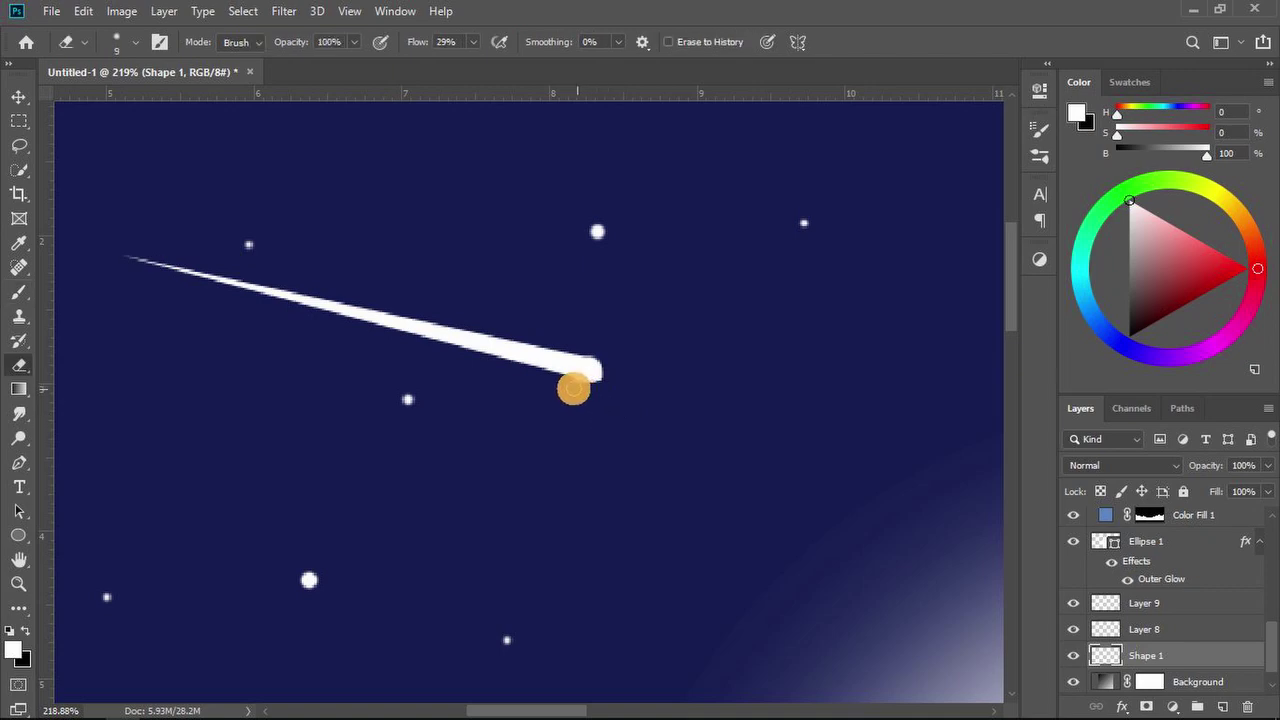
left_click_drag(570, 384, 591, 402)
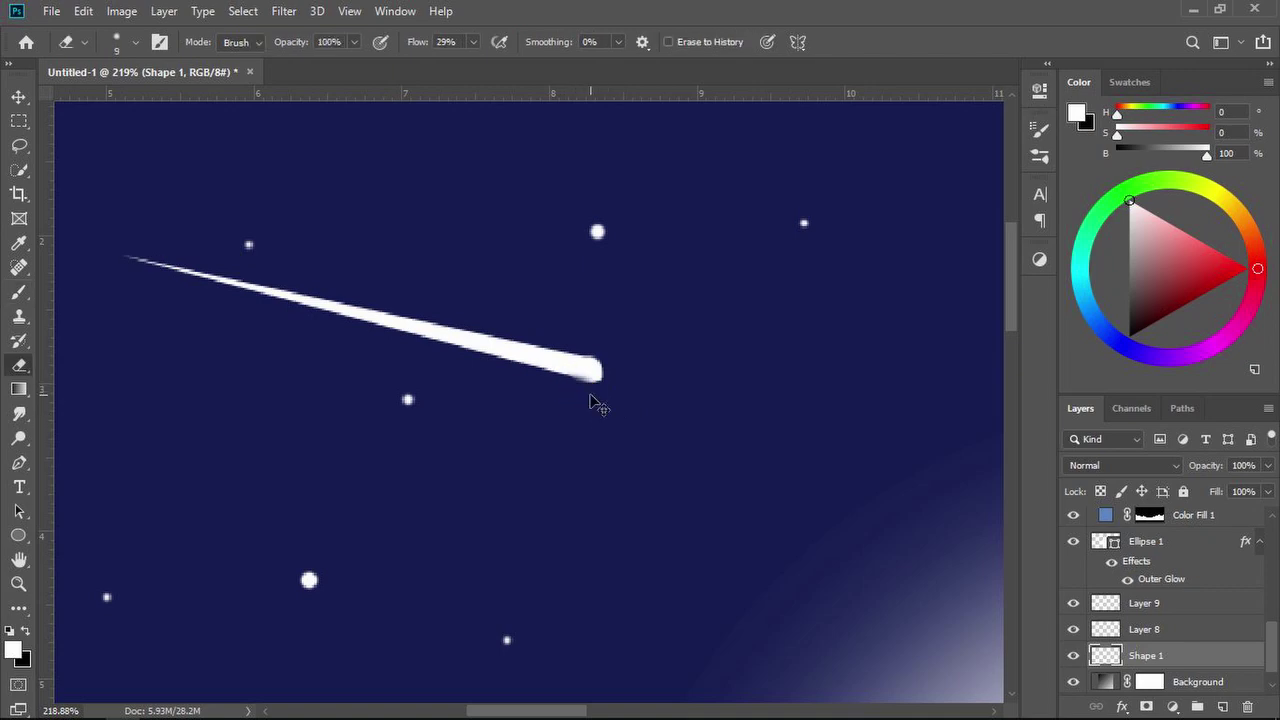
right_click(616, 392)
left_click(871, 385)
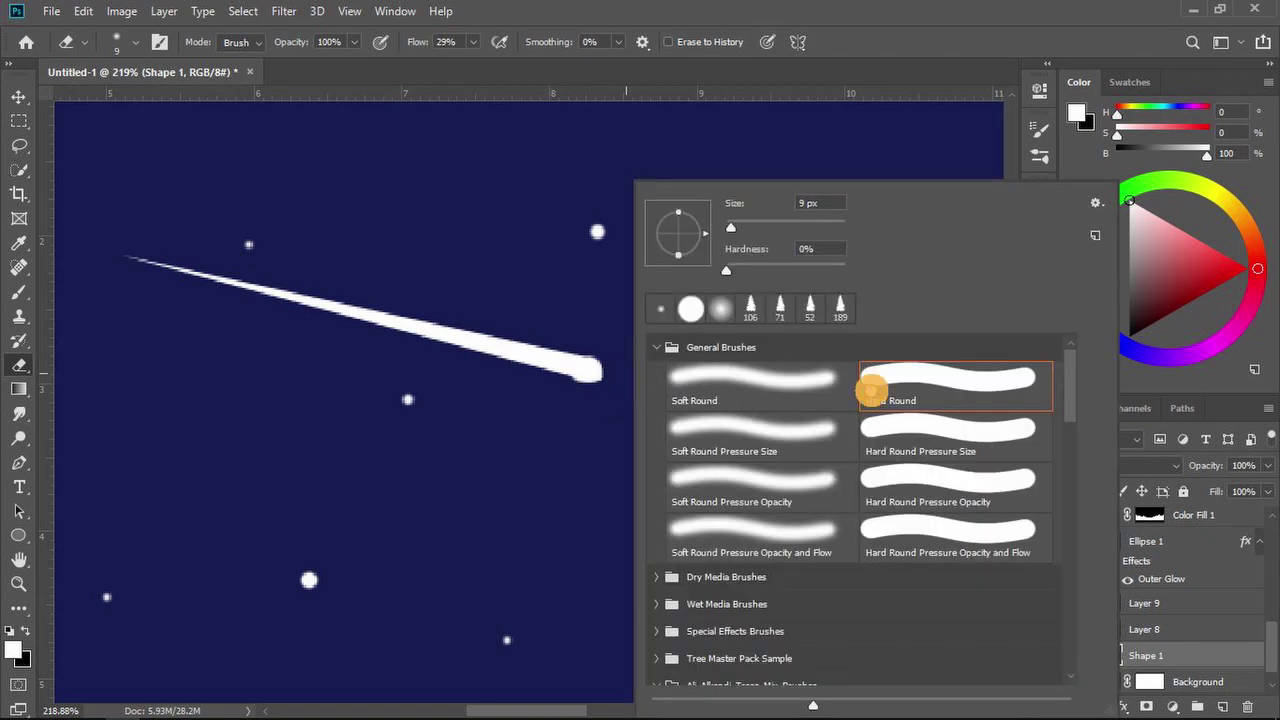
left_click(808, 8)
mouse_move(614, 400)
left_mouse_down()
mouse_move(585, 345)
mouse_move(570, 388)
left_mouse_up()
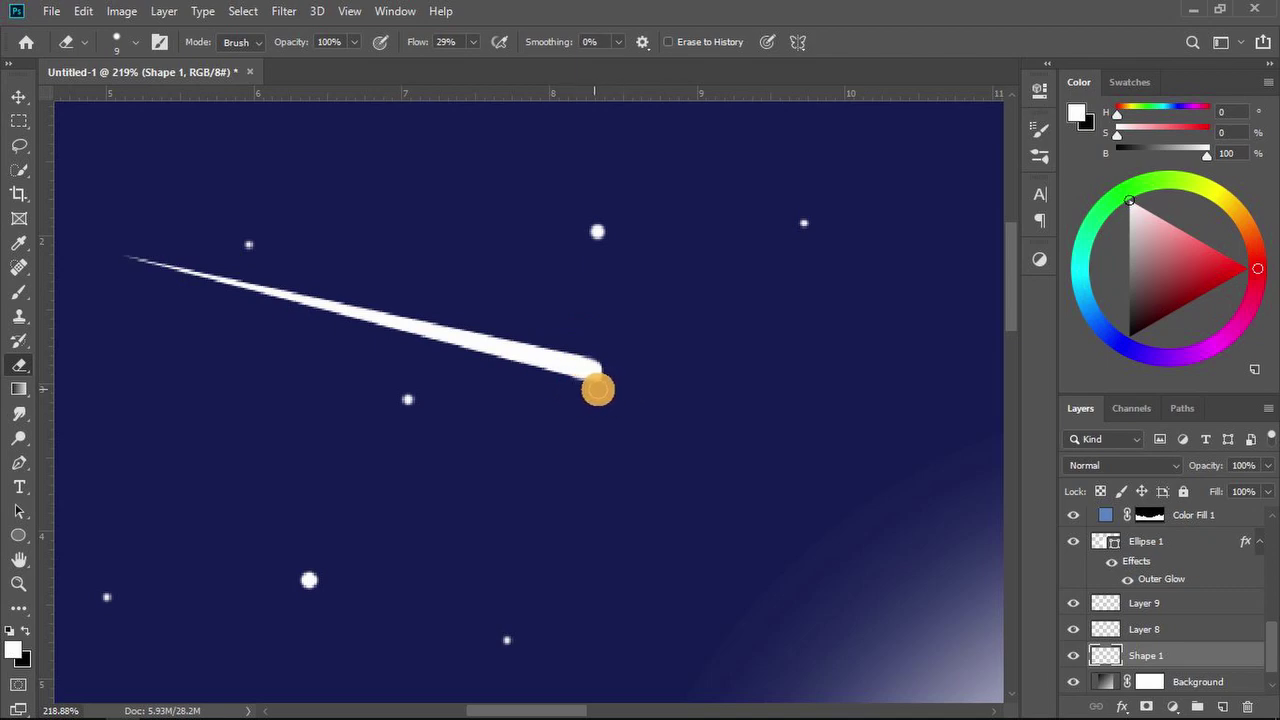
mouse_move(606, 375)
left_mouse_down()
mouse_move(603, 354)
mouse_move(610, 380)
mouse_move(558, 386)
left_mouse_up()
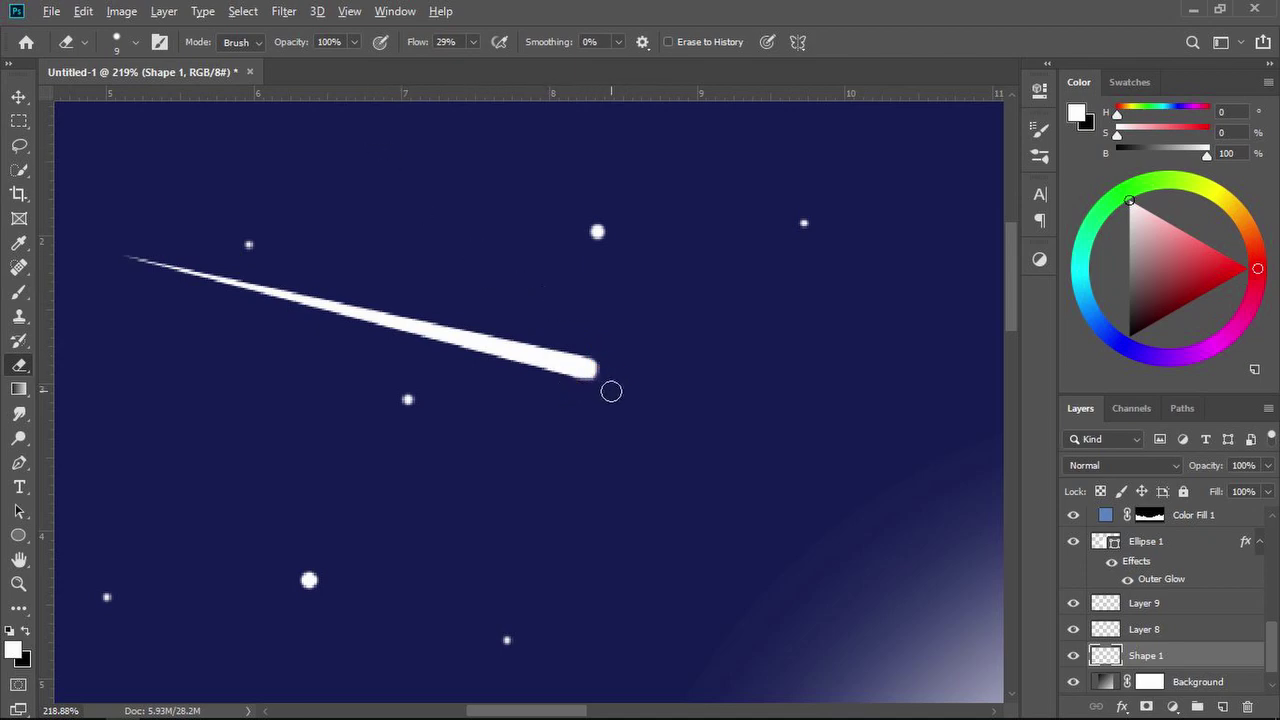
Erase the wedge's thick end back to a shorter, straight-cut tip.
scroll(611, 391, "up", 9)
scroll(563, 393, "down", 5)
mouse_move(553, 392)
left_mouse_down()
mouse_move(586, 350)
mouse_move(547, 318)
mouse_move(587, 368)
mouse_move(590, 352)
mouse_move(578, 369)
mouse_move(582, 323)
mouse_move(551, 371)
mouse_move(567, 335)
mouse_move(544, 369)
mouse_move(558, 323)
mouse_move(520, 384)
mouse_move(522, 315)
mouse_move(545, 333)
mouse_move(507, 357)
mouse_move(515, 299)
mouse_move(486, 326)
left_mouse_up()
scroll(600, 351, "down", 10)
scroll(600, 360, "up", 6)
scroll(601, 347, "up", 1)
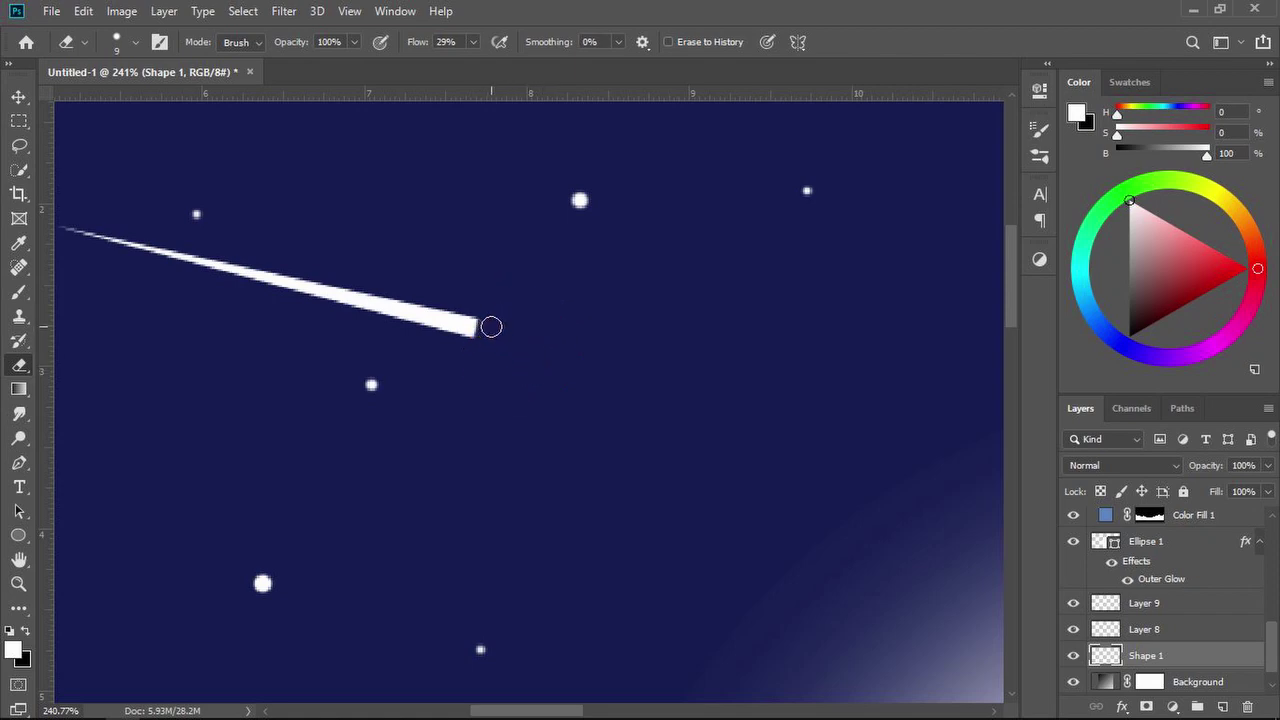
Paint a round white head on the shooting star's cut end with the brush at 10 px.
key("b")
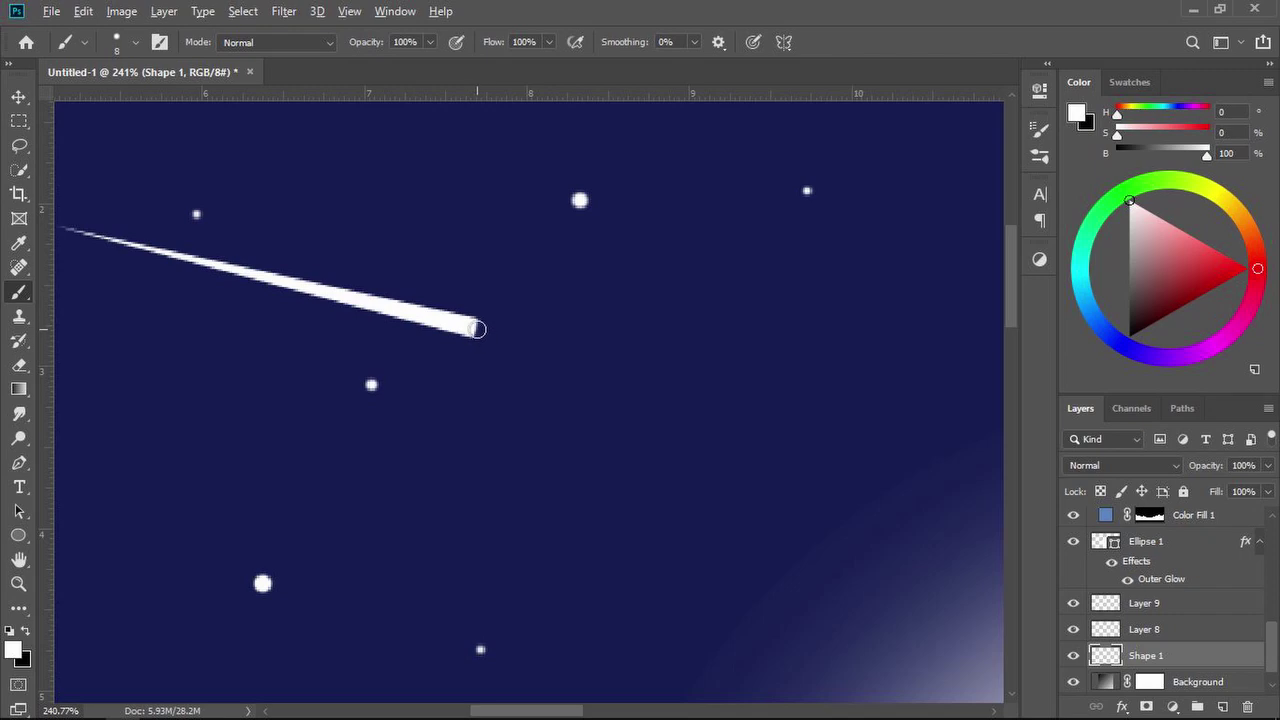
right_click(477, 329, "alt")
left_click_drag(481, 337, 483, 337)
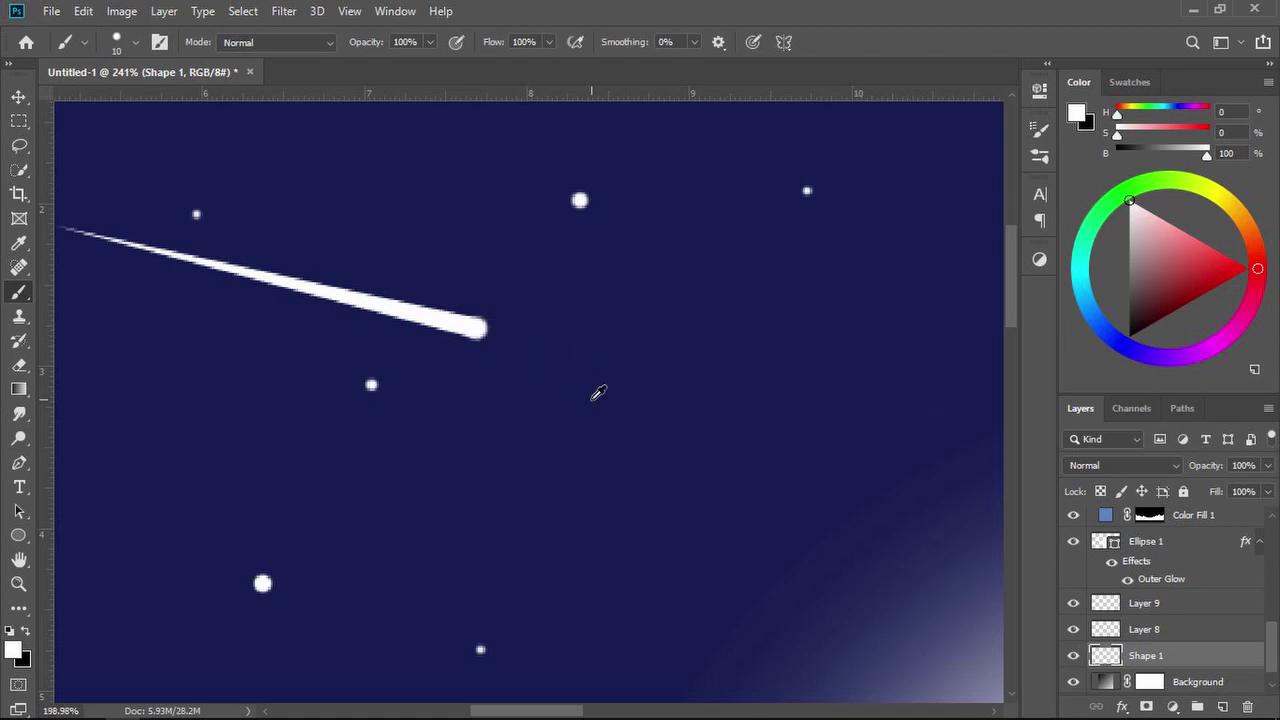
scroll(603, 405, "down", 5)
scroll(605, 407, "down", 1)
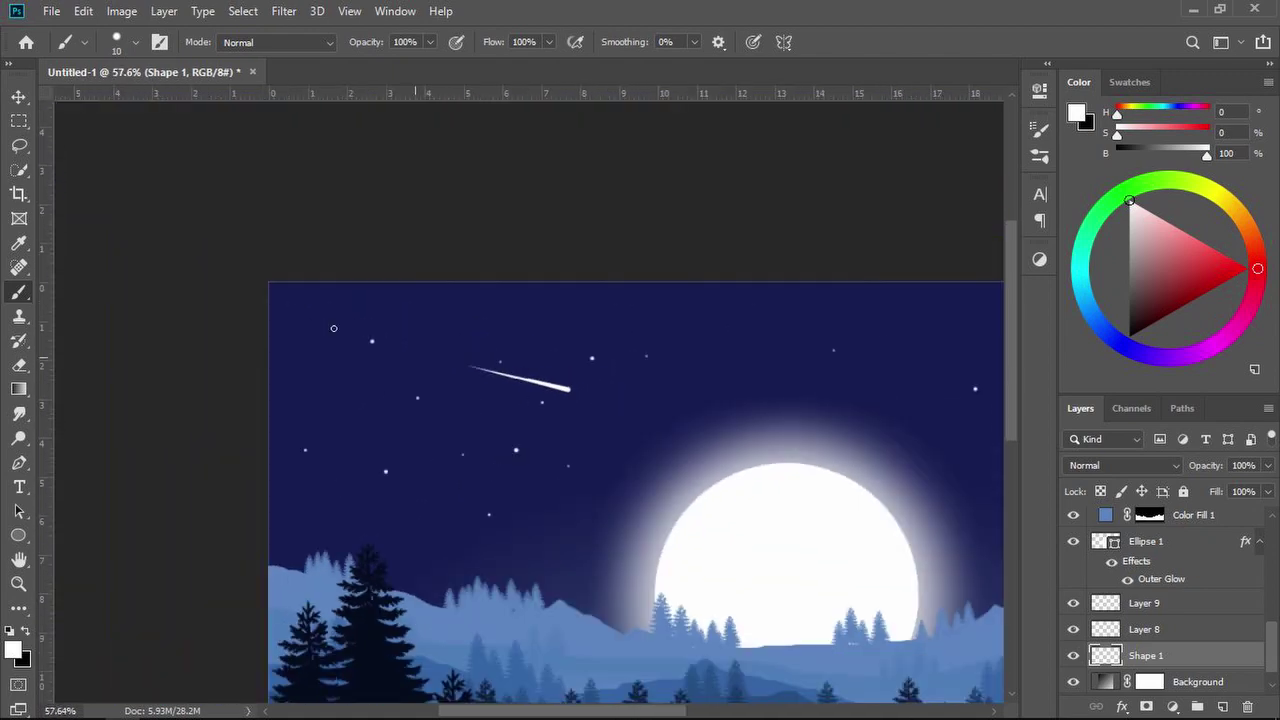
left_click(19, 97)
left_click(377, 206)
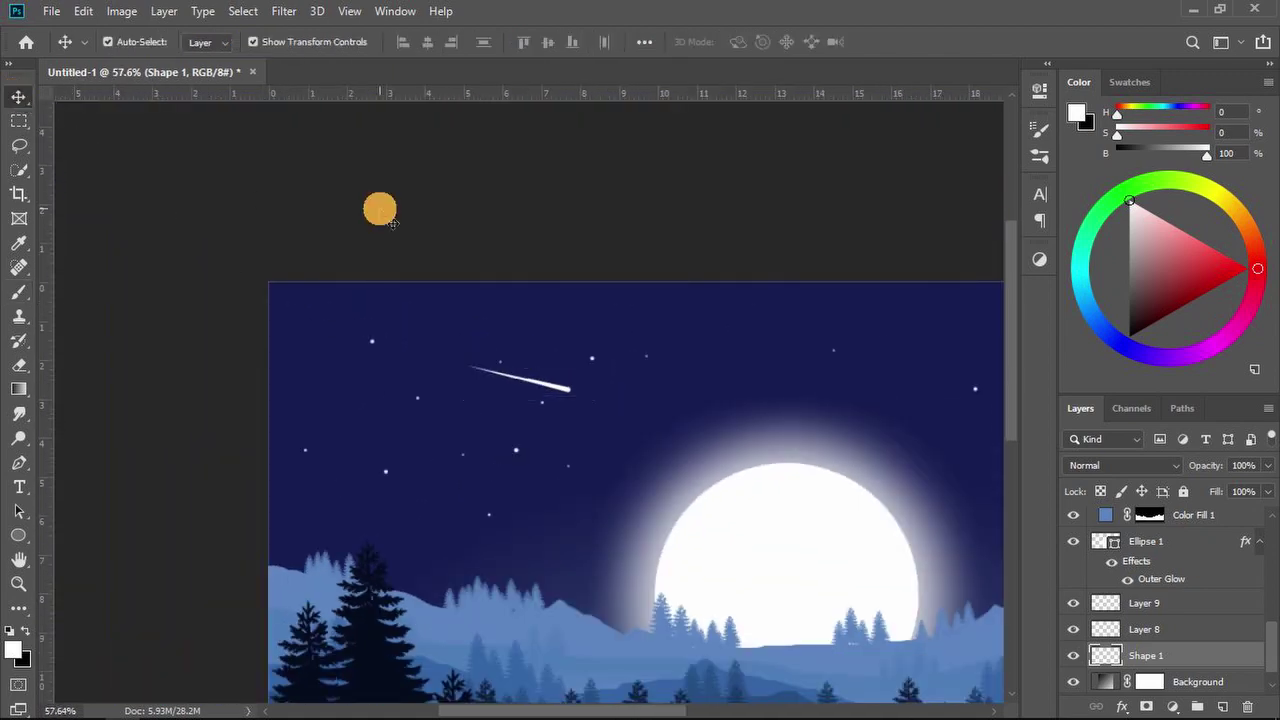
Apply a Motion Blur to the shooting star layer with an angle of -16° and a distance of 12 pixels, and deselect the layer.
scroll(570, 400, "up", 3)
left_click(551, 374)
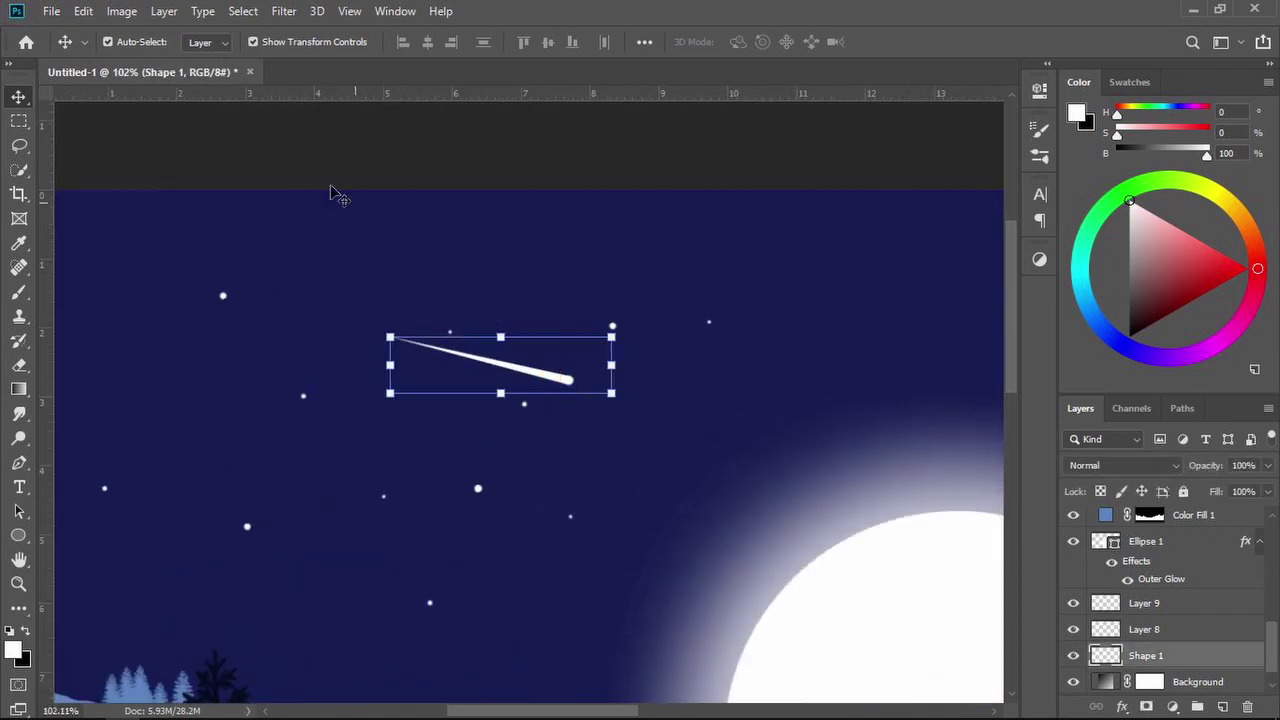
left_click(284, 11)
mouse_move(418, 232)
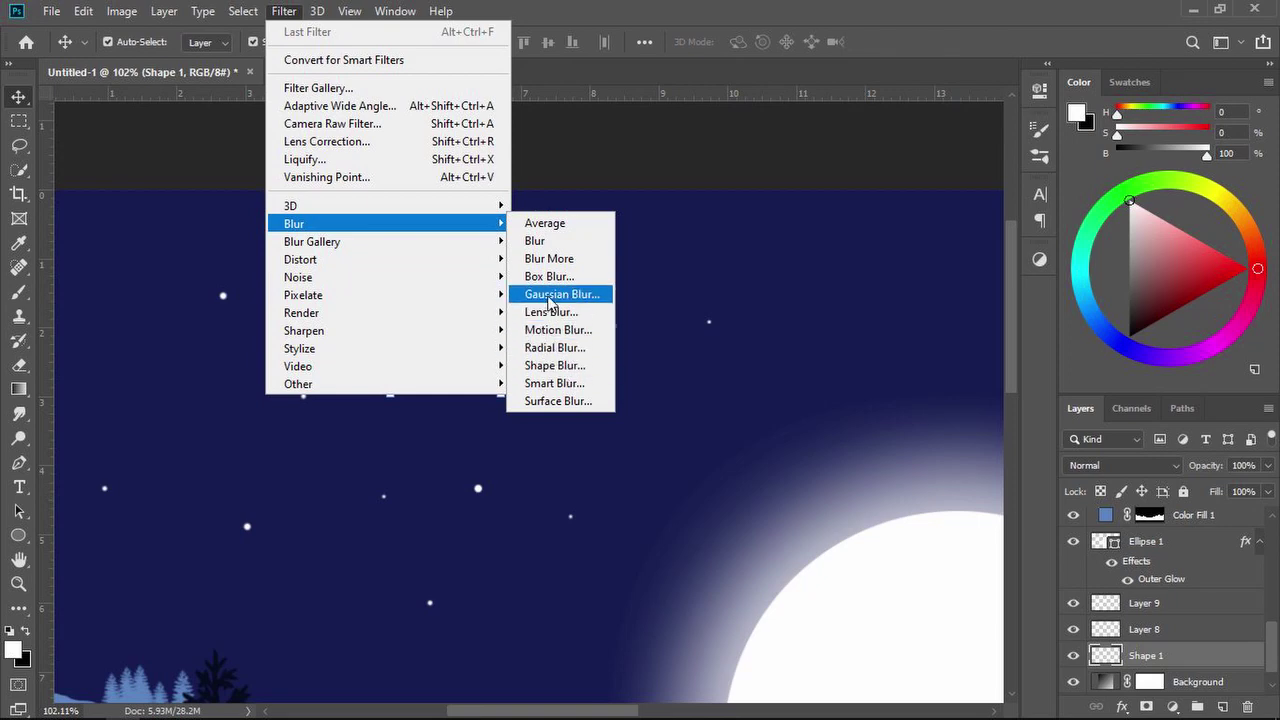
left_click(557, 329)
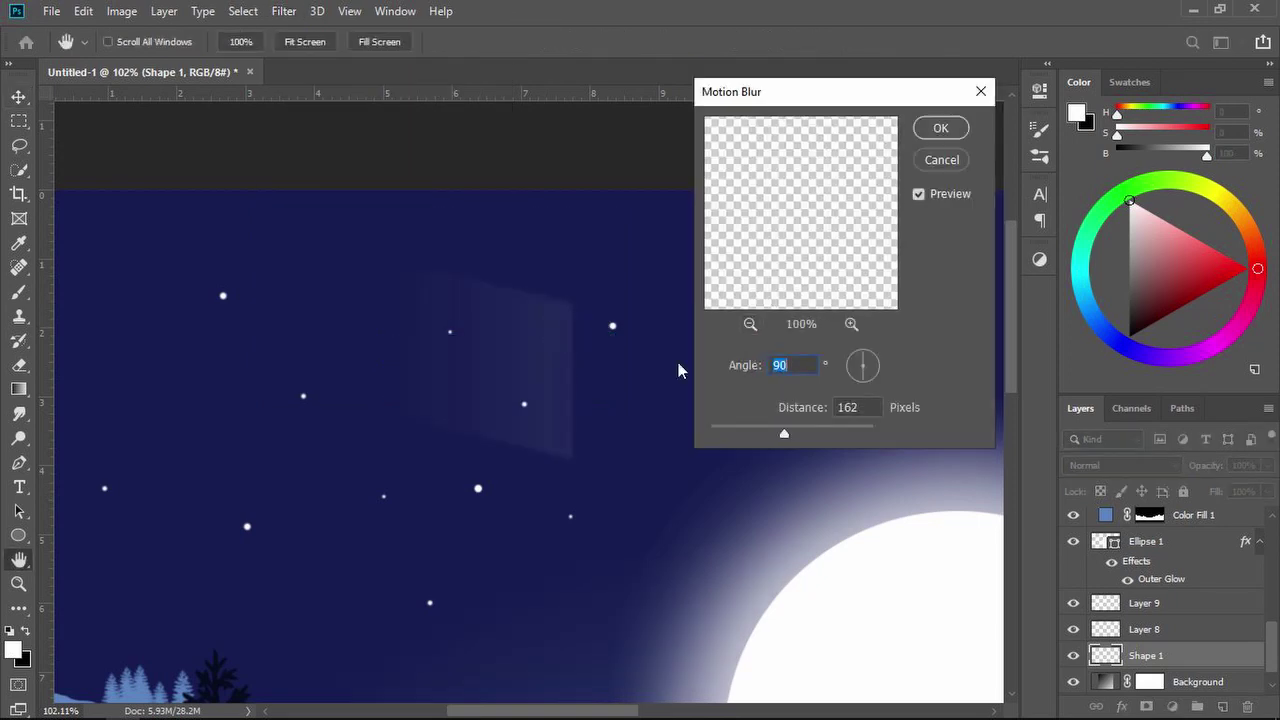
left_click_drag(784, 433, 731, 433)
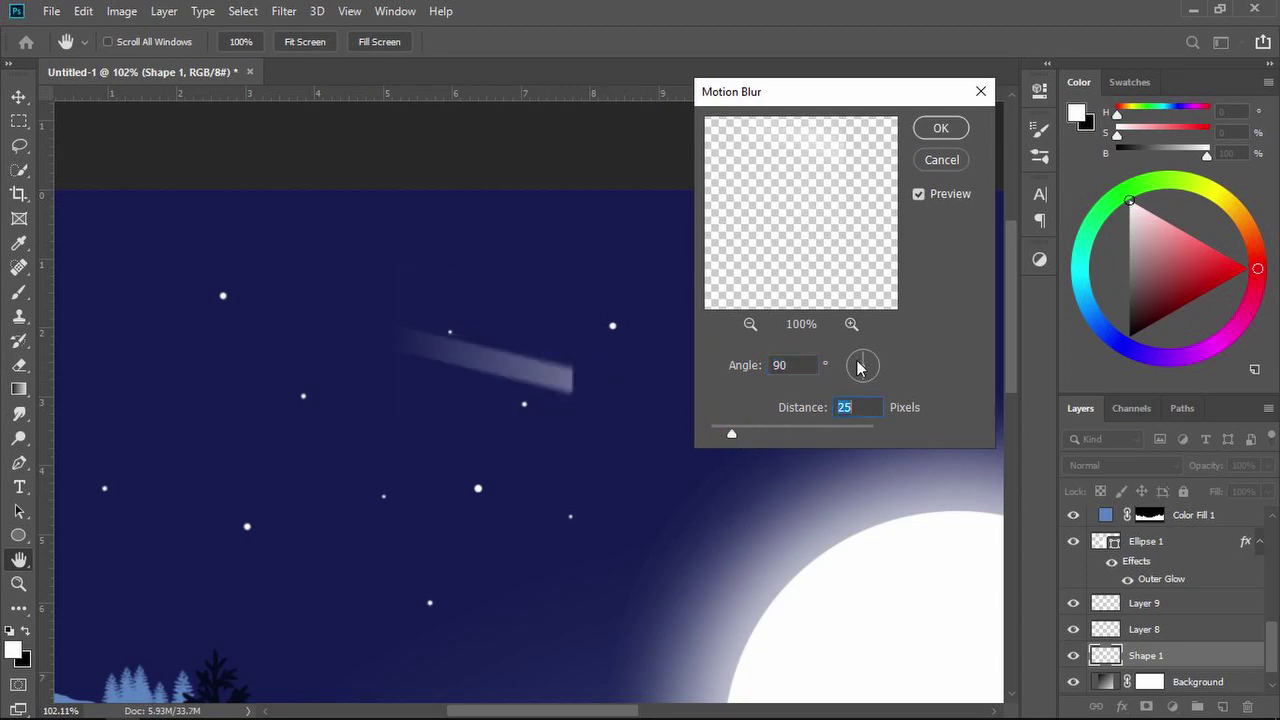
left_click_drag(858, 368, 852, 370)
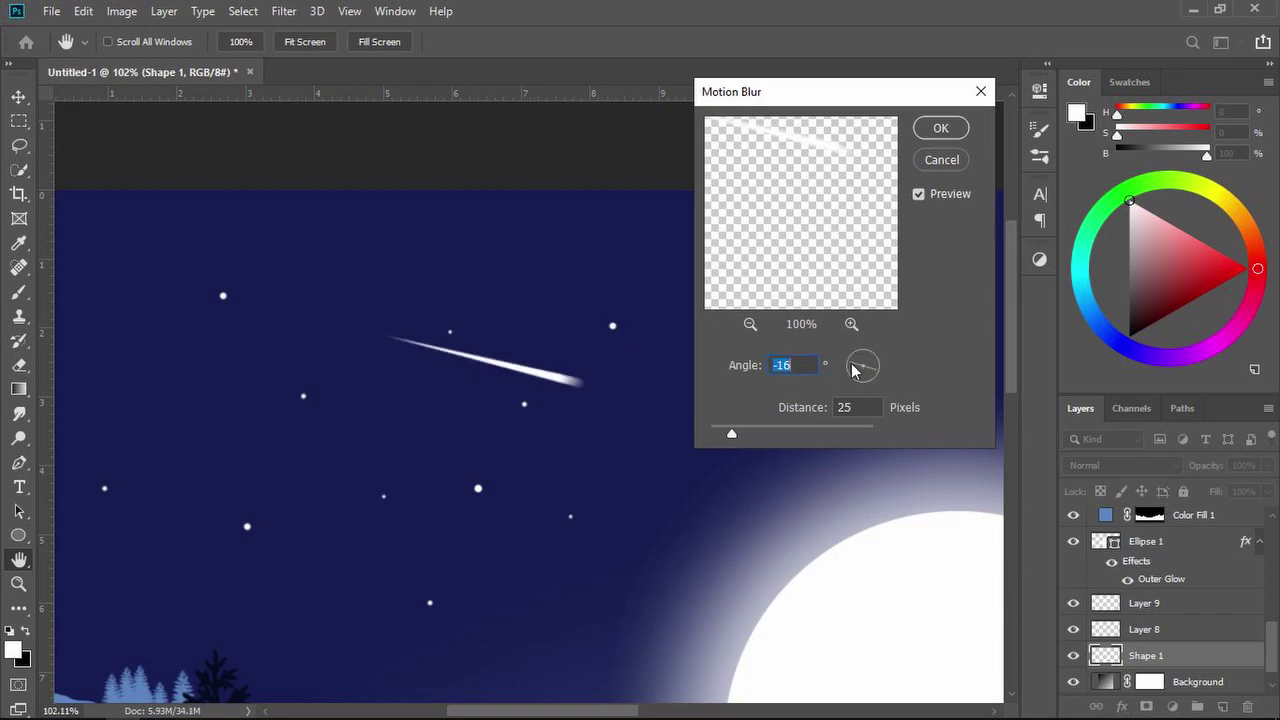
left_click_drag(731, 434, 719, 432)
left_click_drag(720, 434, 721, 436)
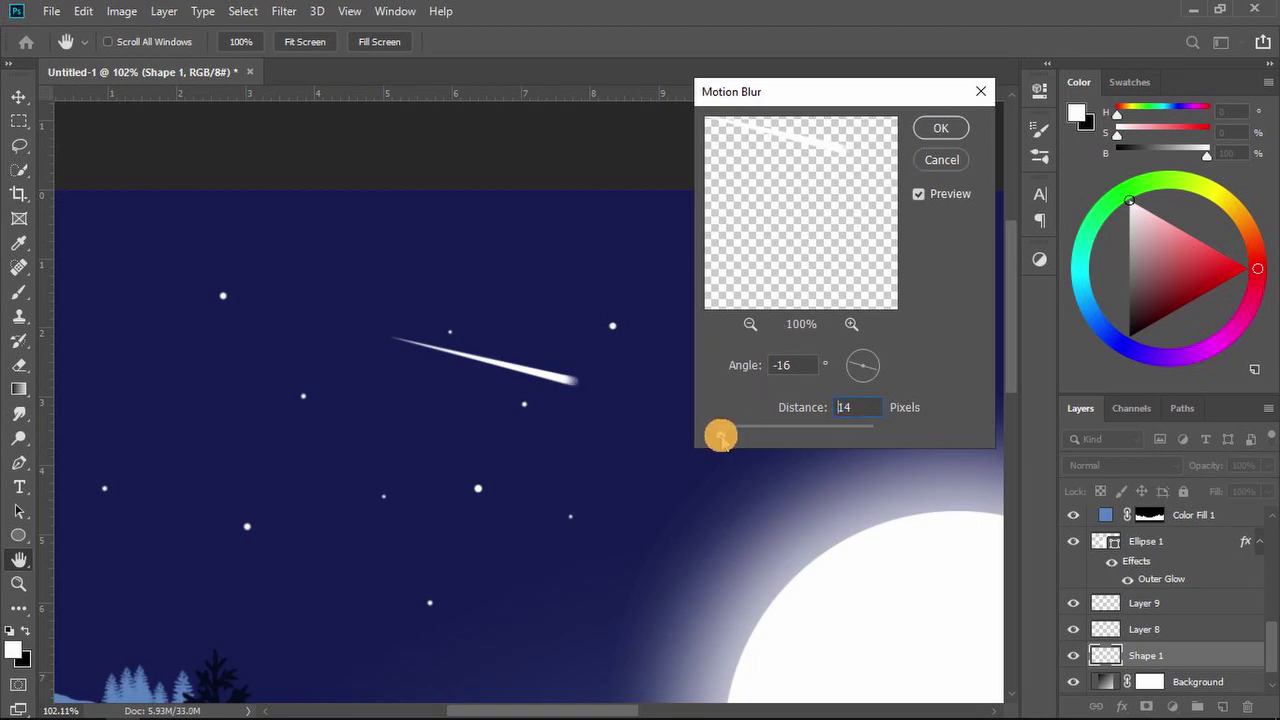
left_click(941, 128)
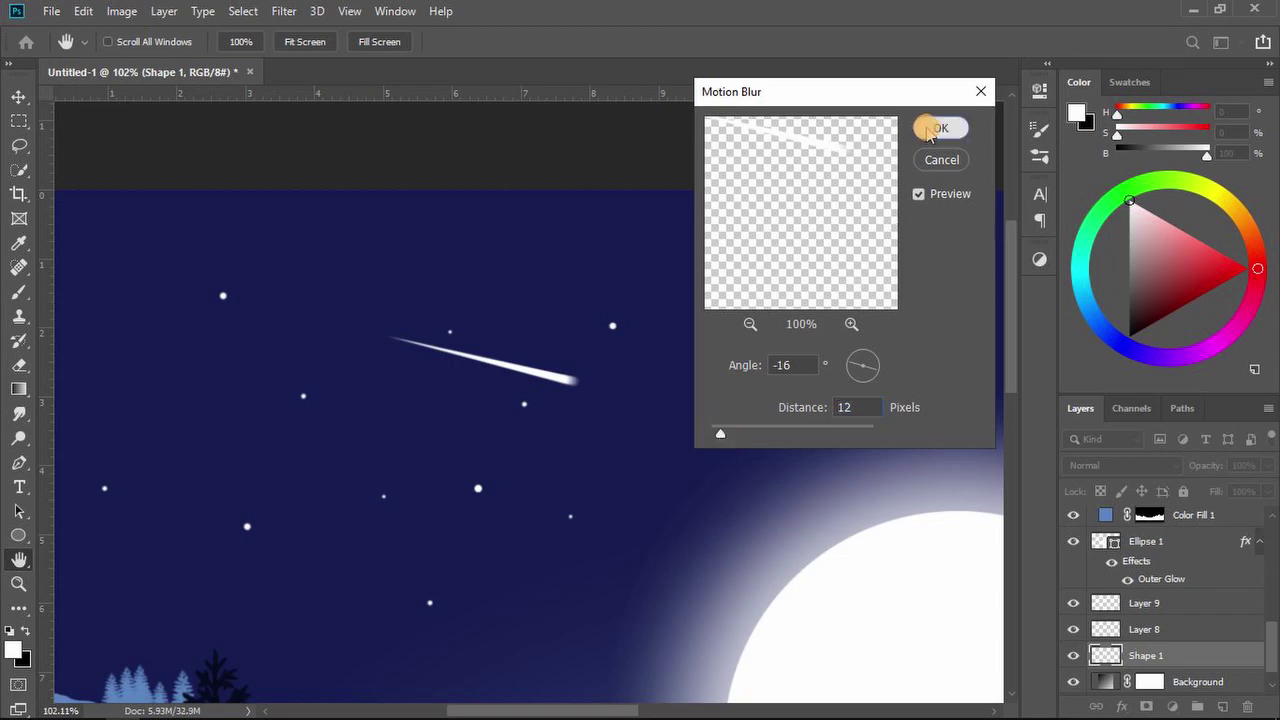
key("v")
left_click(768, 176)
scroll(643, 249, "down", 3)
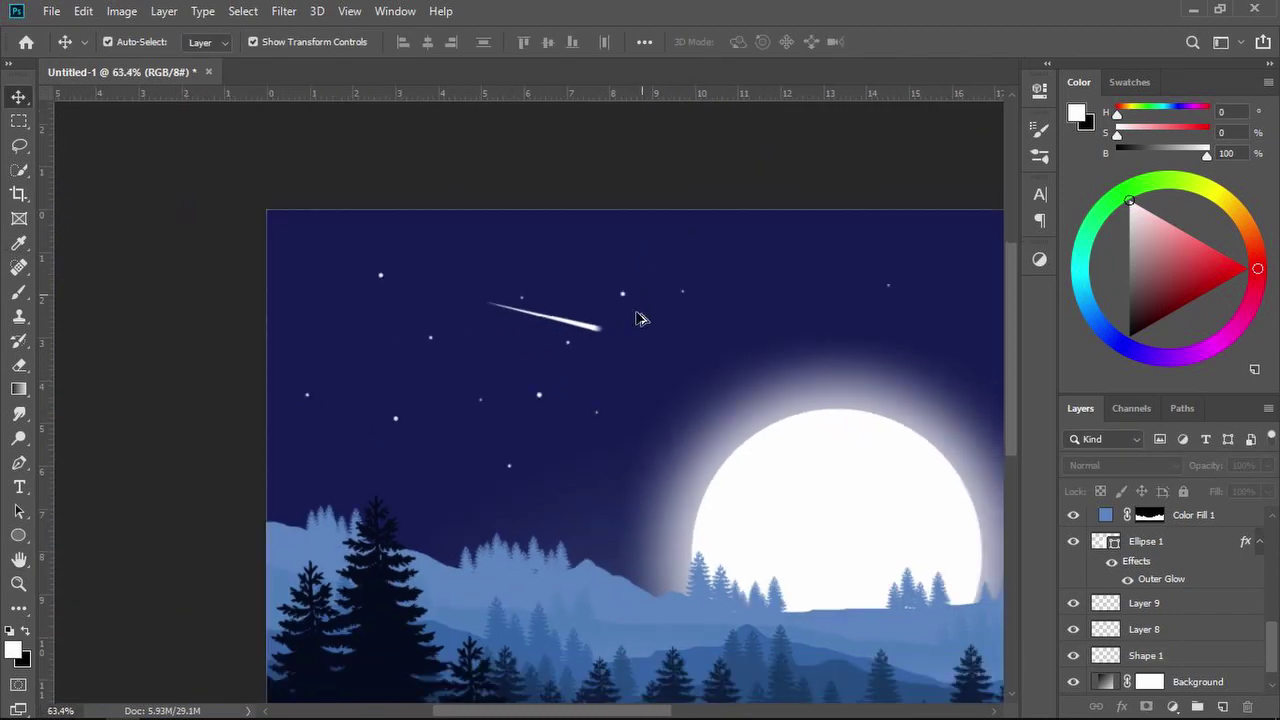
scroll(538, 357, "down", 2)
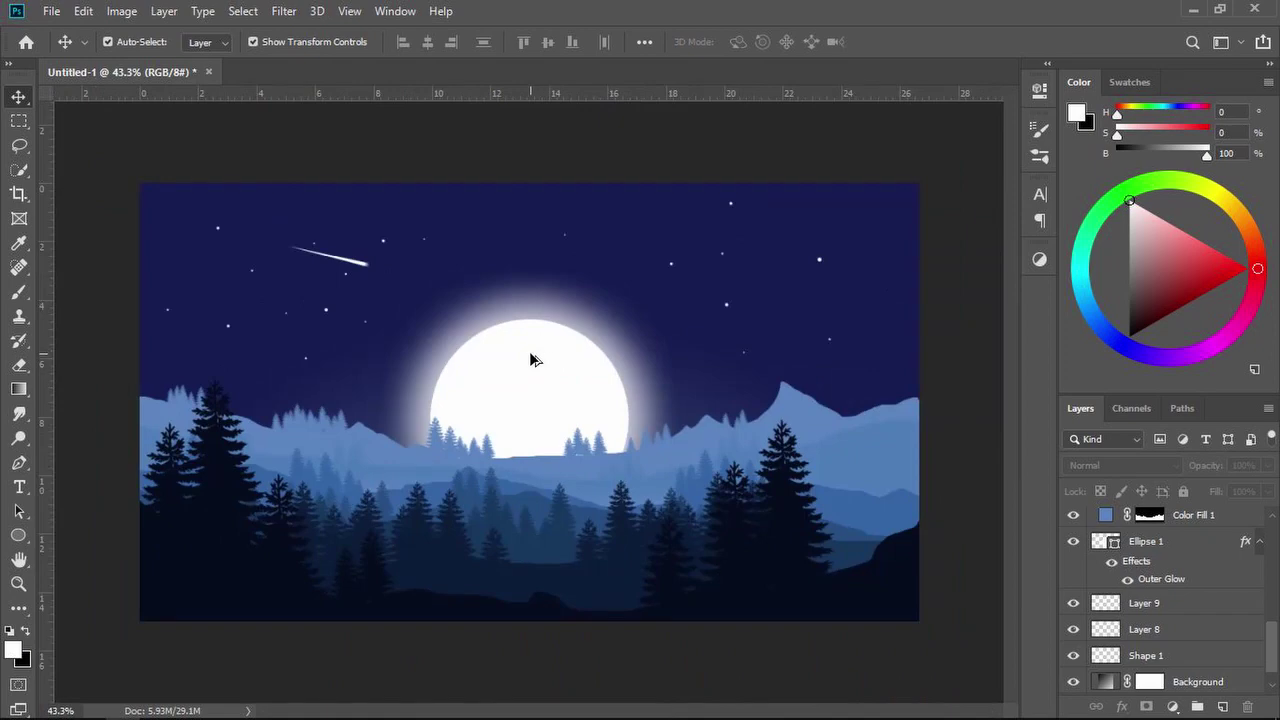
scroll(386, 306, "up", 7)
scroll(340, 336, "down", 7)
scroll(605, 471, "up", 5)
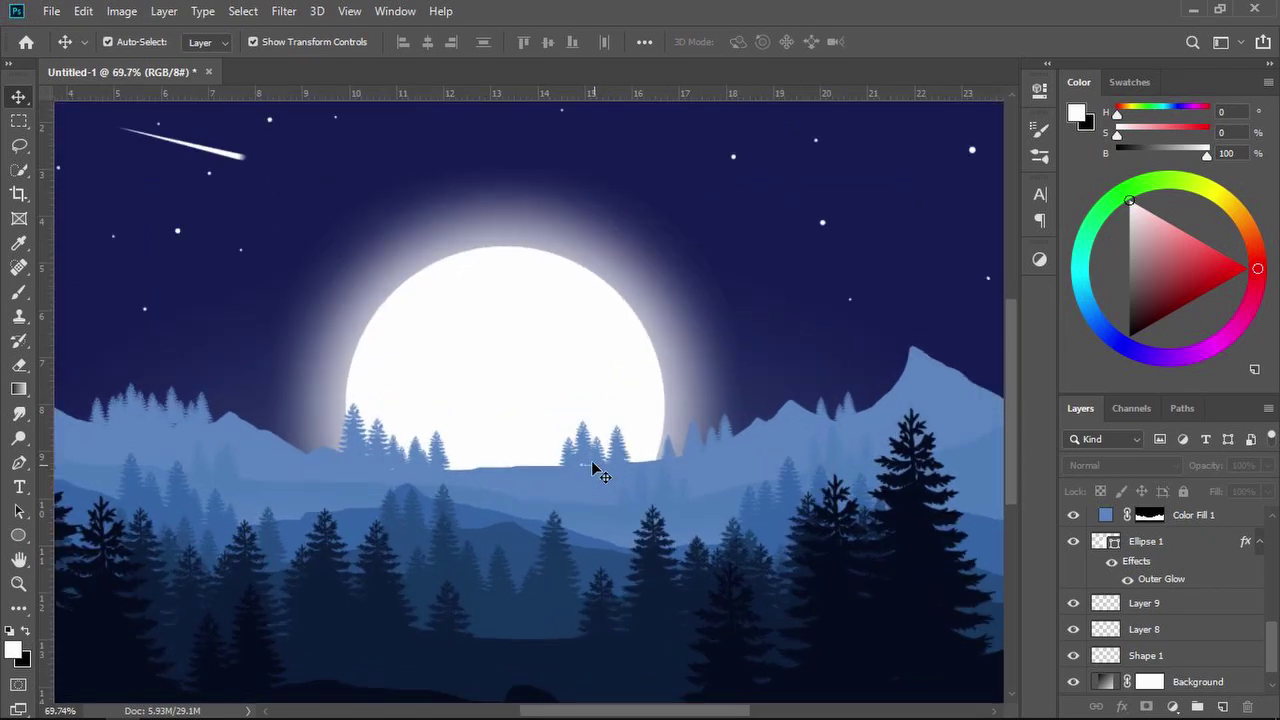
Nudge the distant trees on Layer 1 slightly down onto the hill and deselect the layer.
key("ctrl+v")
key("Down")
key("Down")
key("Down")
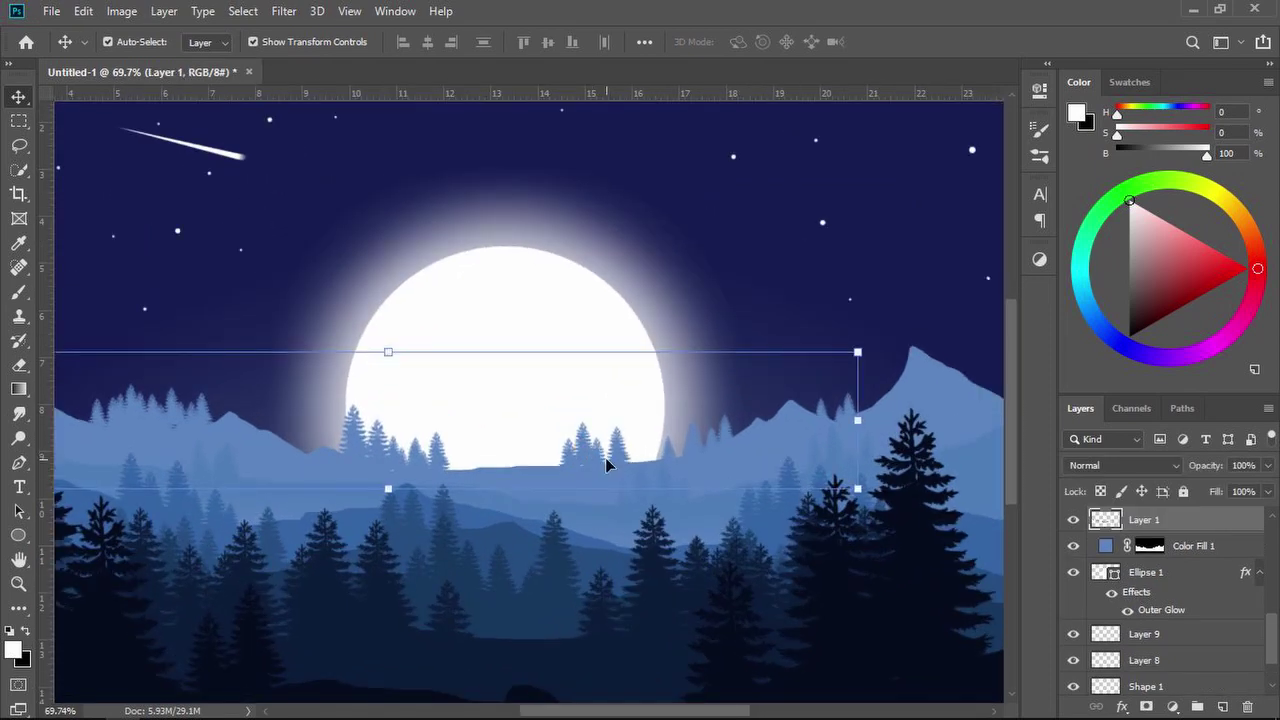
scroll(608, 487, "down", 5)
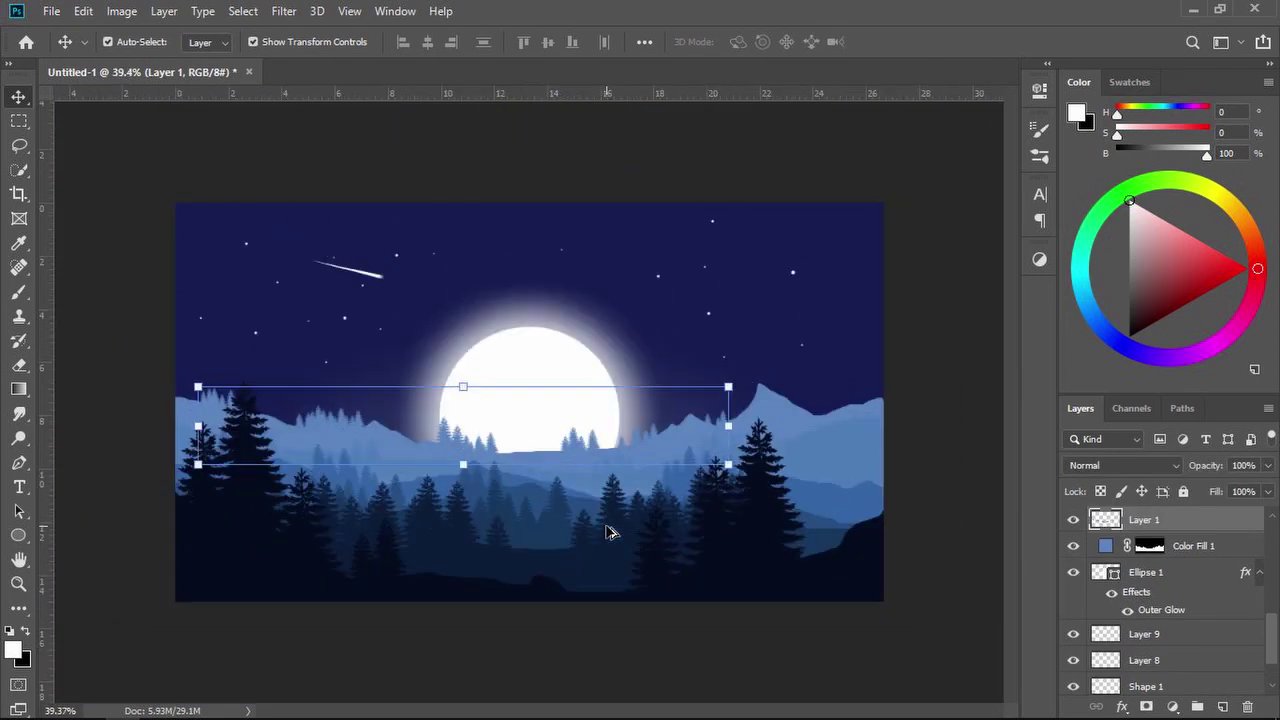
left_click(770, 628)
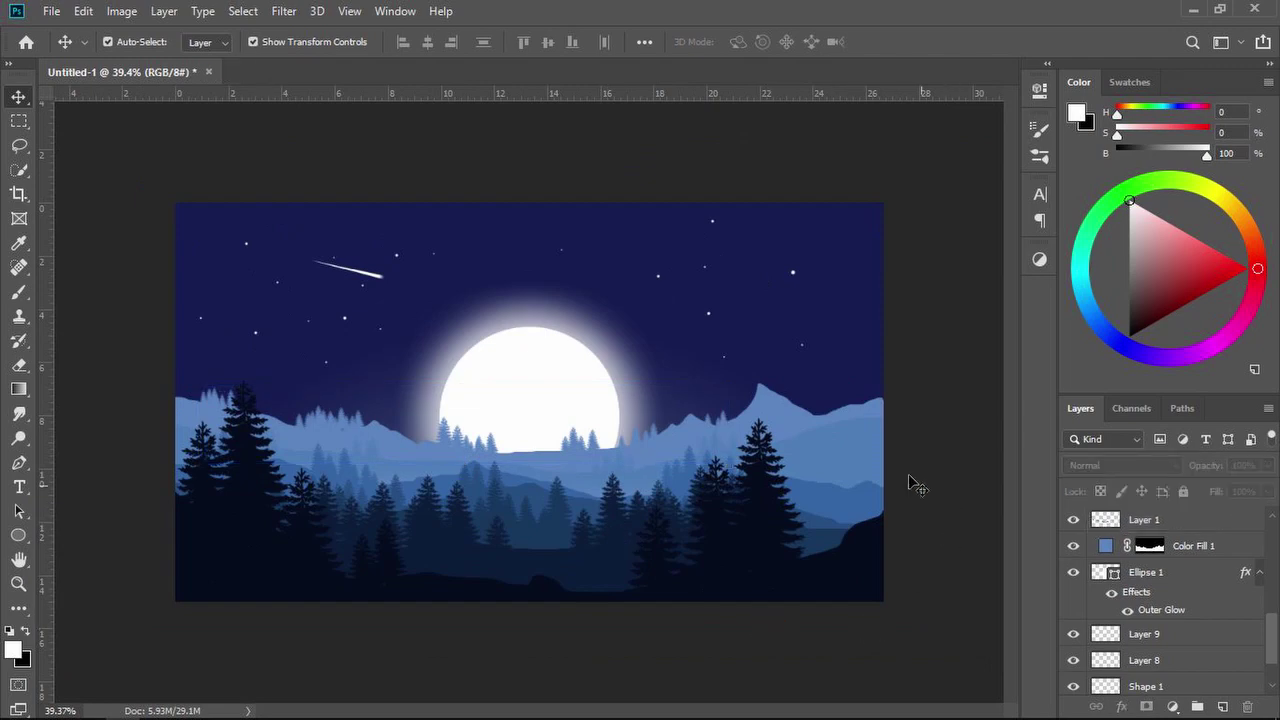
Change the dark stop of the sky's gradient fill to navy blue 081431.
left_click(843, 284)
scroll(1123, 575, "down", 1)
double_click(1116, 652)
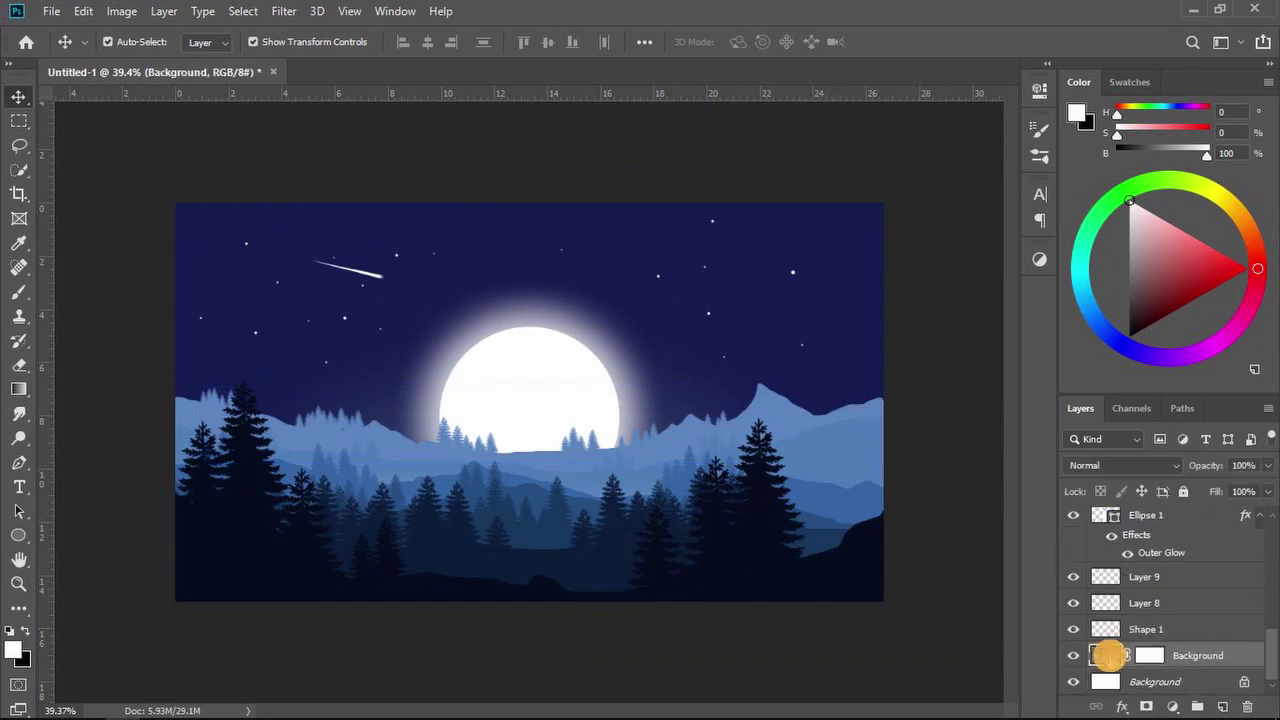
left_click(860, 185)
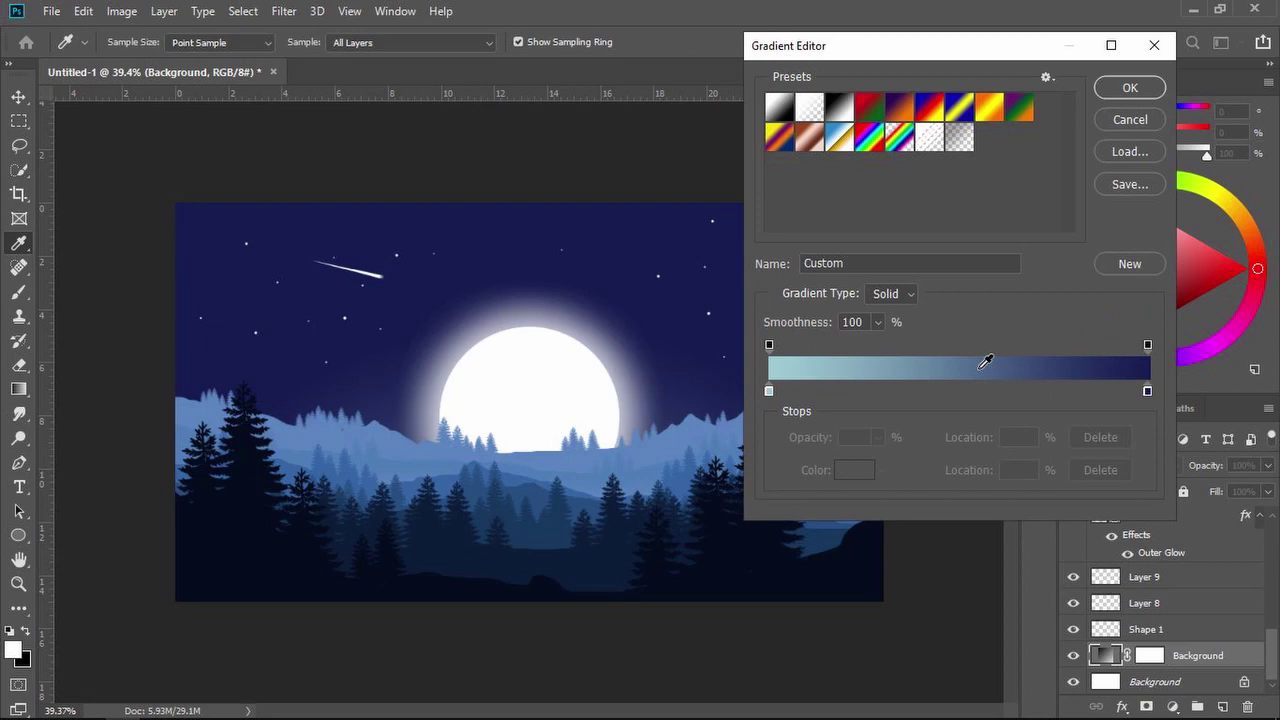
left_click(1147, 390)
left_click(842, 477)
type("050c1e")
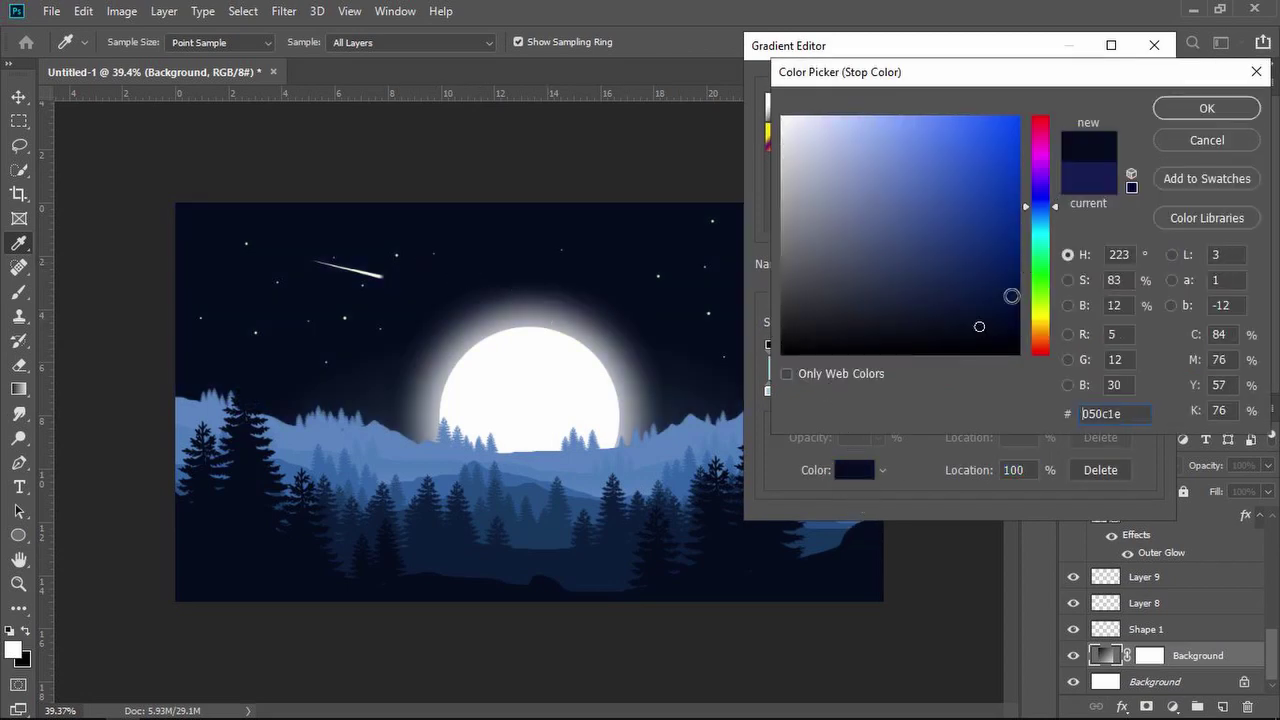
left_click(979, 315)
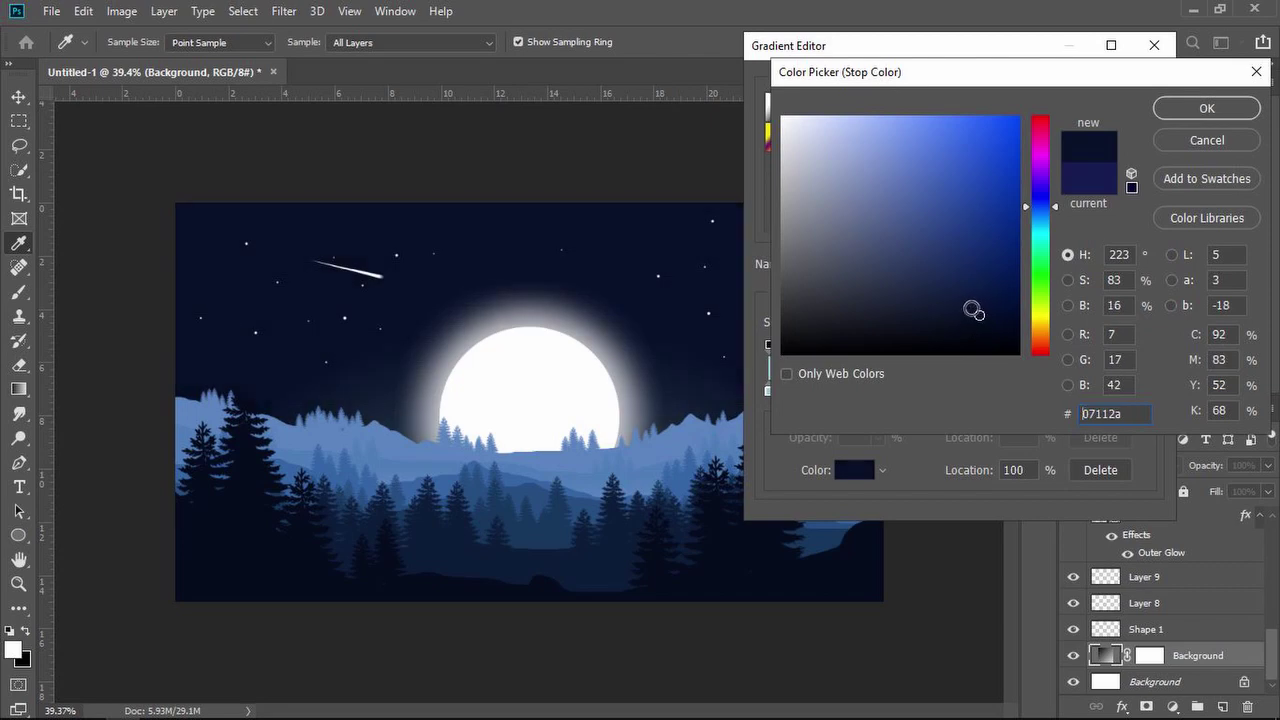
left_click(969, 304)
left_click(977, 305)
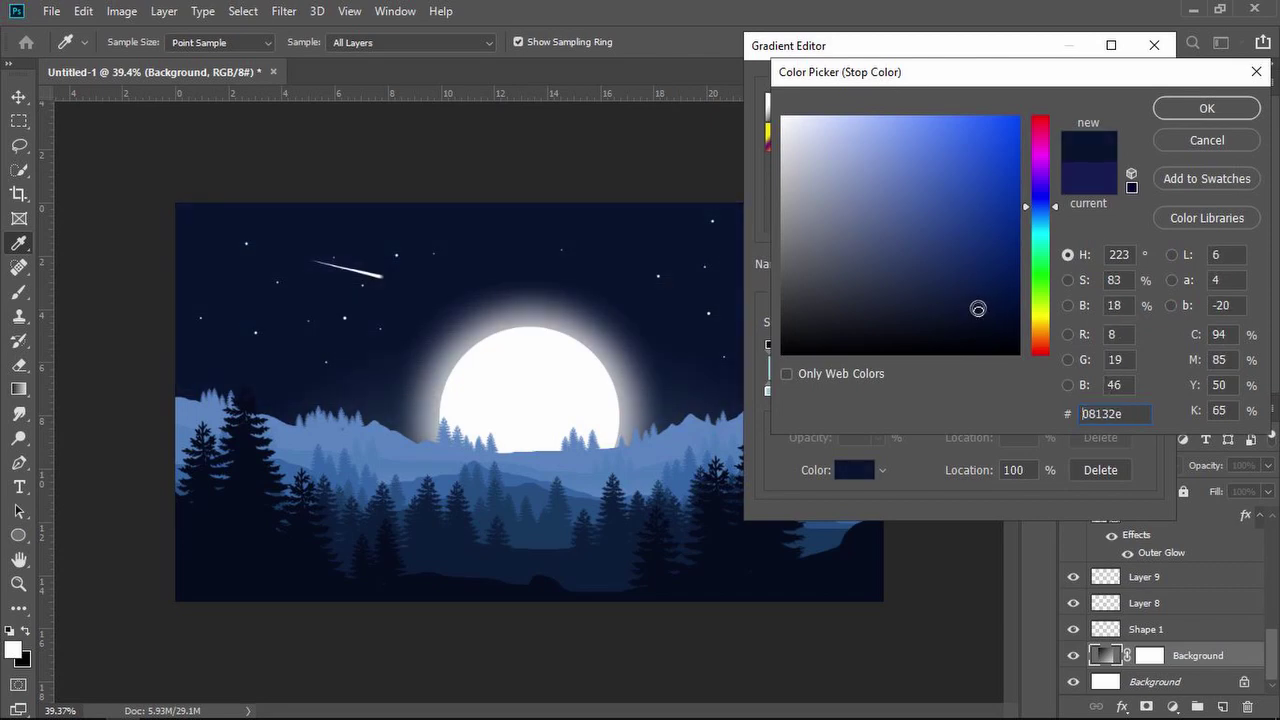
left_click(980, 309)
left_click(1193, 121)
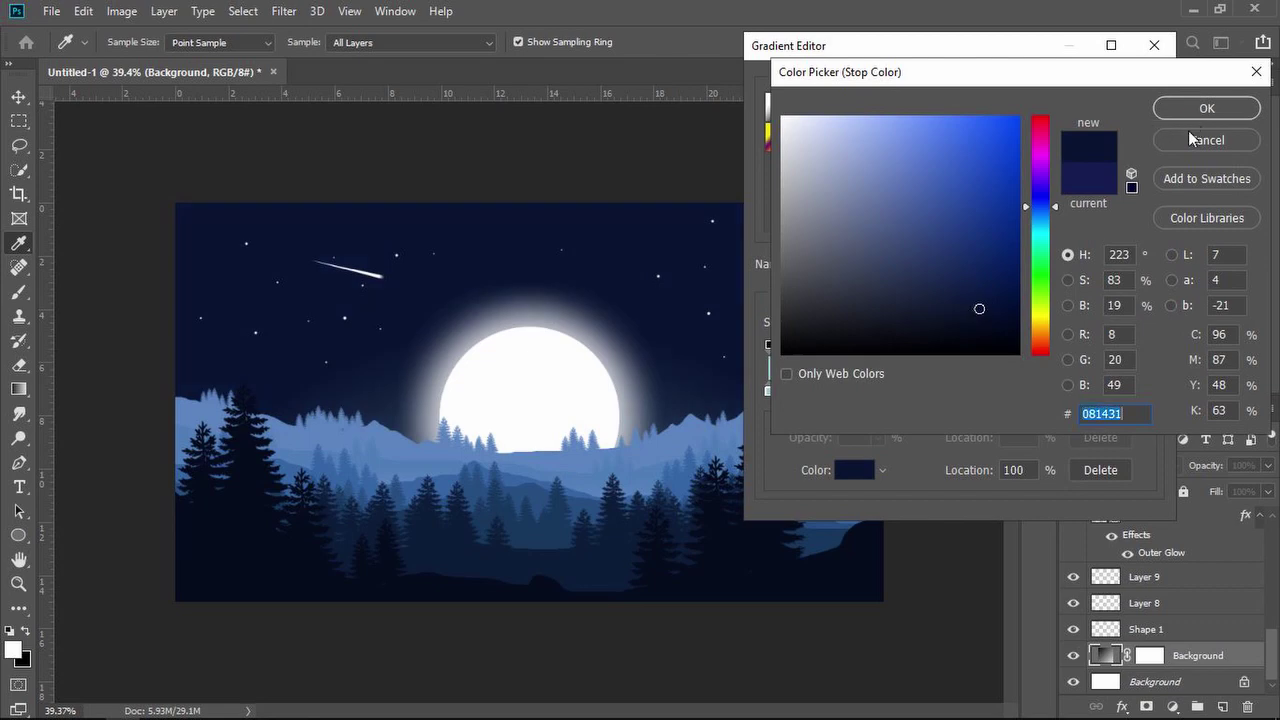
left_click(1180, 112)
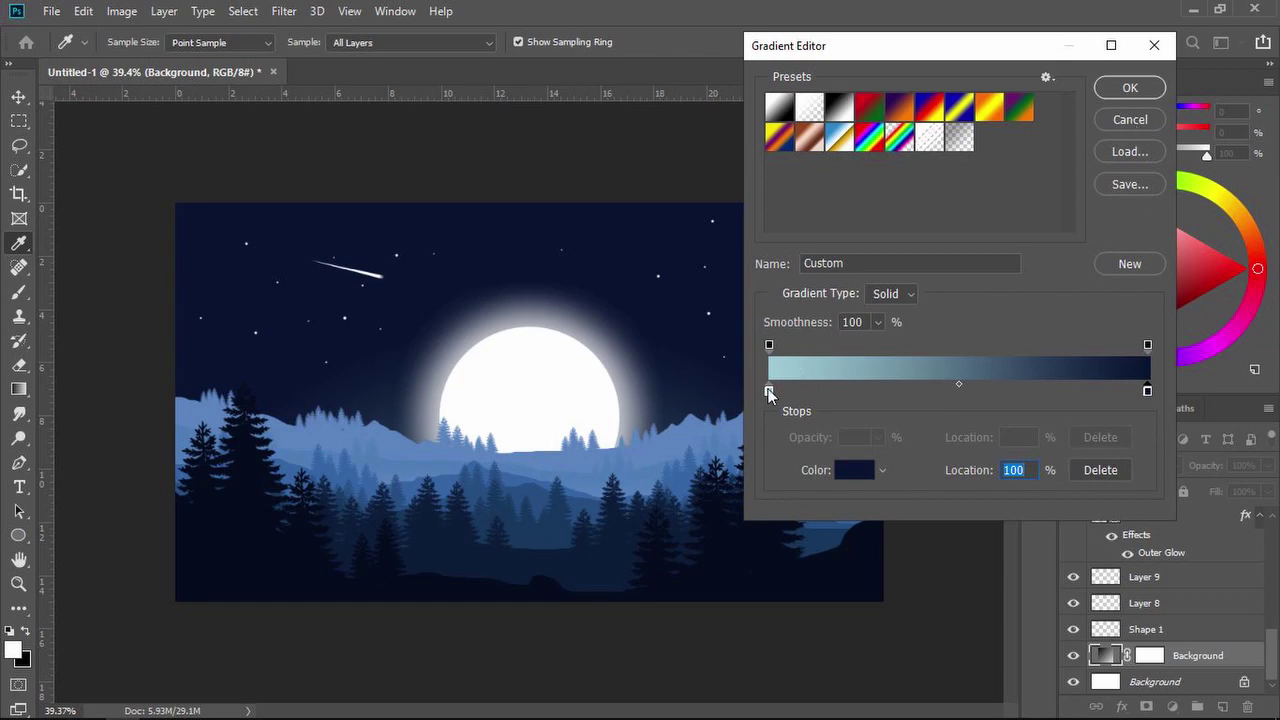
left_click(1128, 90)
Recolour the sky gradient's light stop to medium blue, set the scale to 323 %, adjust its position and apply the fill.
mouse_move(634, 246)
left_mouse_down()
mouse_move(643, 240)
mouse_move(648, 273)
mouse_move(686, 157)
mouse_move(554, 163)
mouse_move(623, 158)
mouse_move(614, 209)
mouse_move(636, 265)
left_mouse_up()
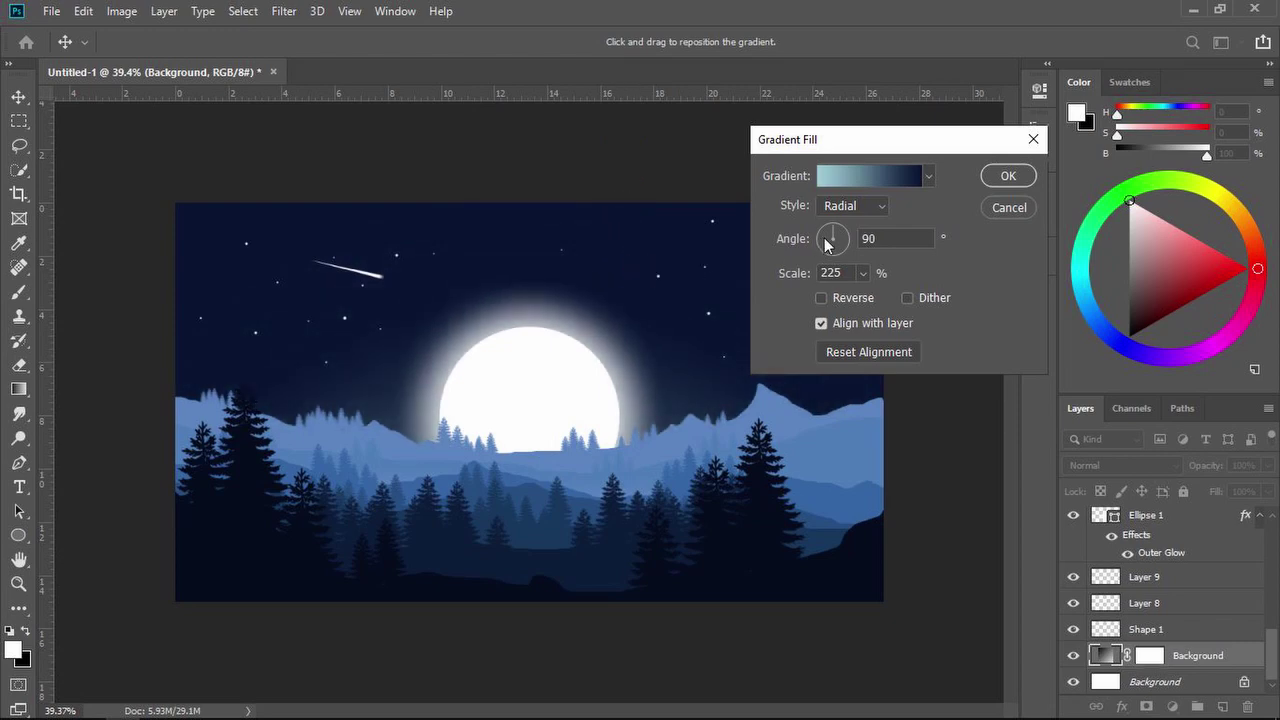
left_click(890, 176)
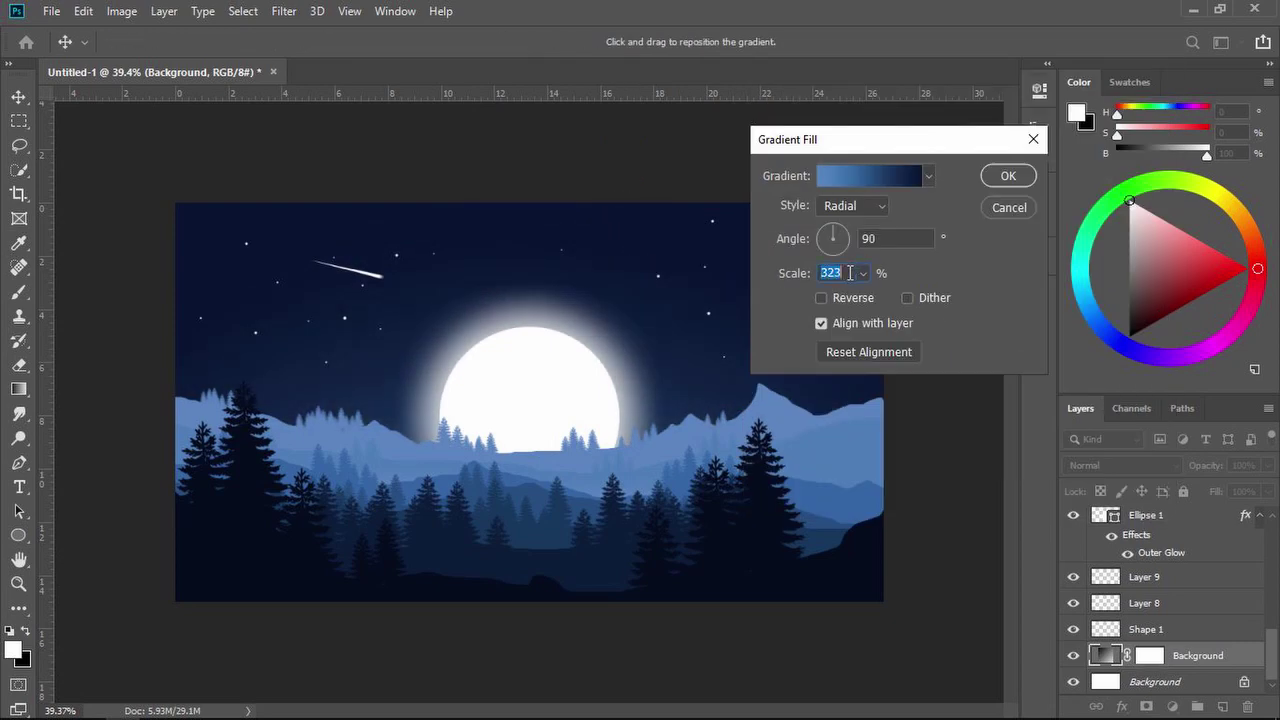
mouse_move(678, 290)
left_mouse_down()
mouse_move(677, 266)
mouse_move(682, 281)
left_mouse_up()
left_click(1013, 172)
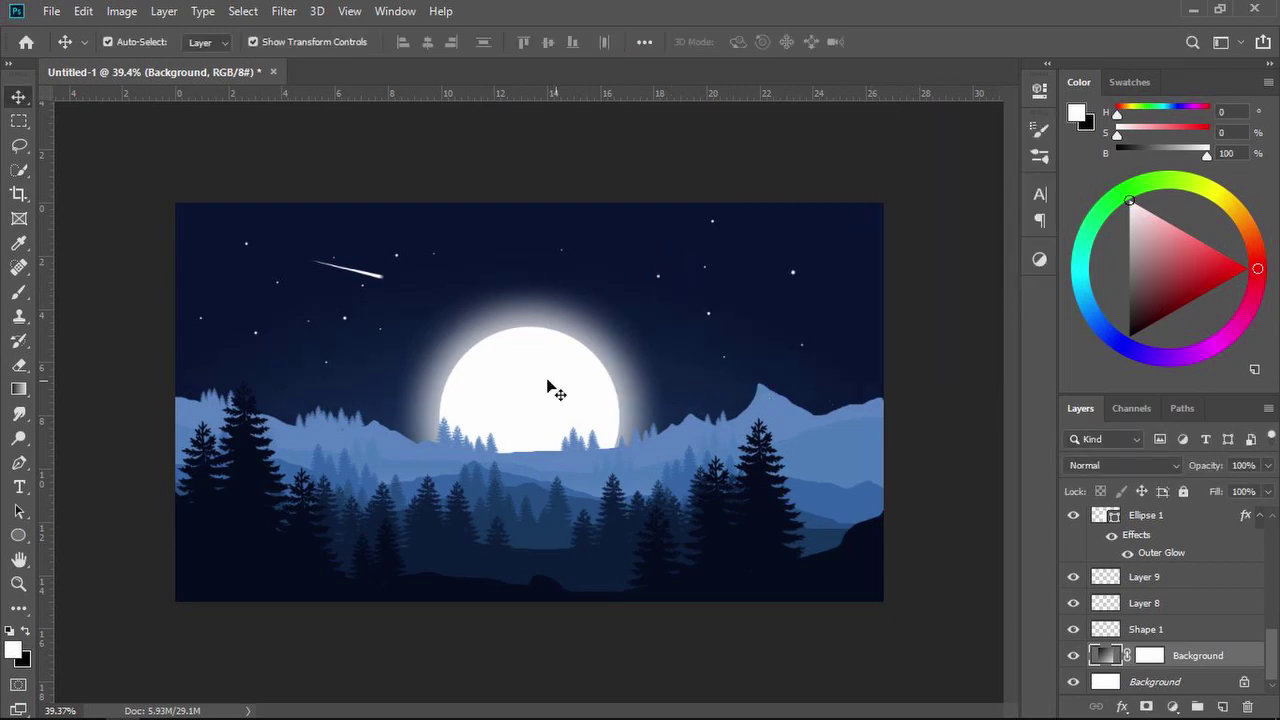
Set the moon's Outer Glow to 77 % opacity, 13 % spread and 87 px size.
left_click(551, 386)
double_click(1145, 550)
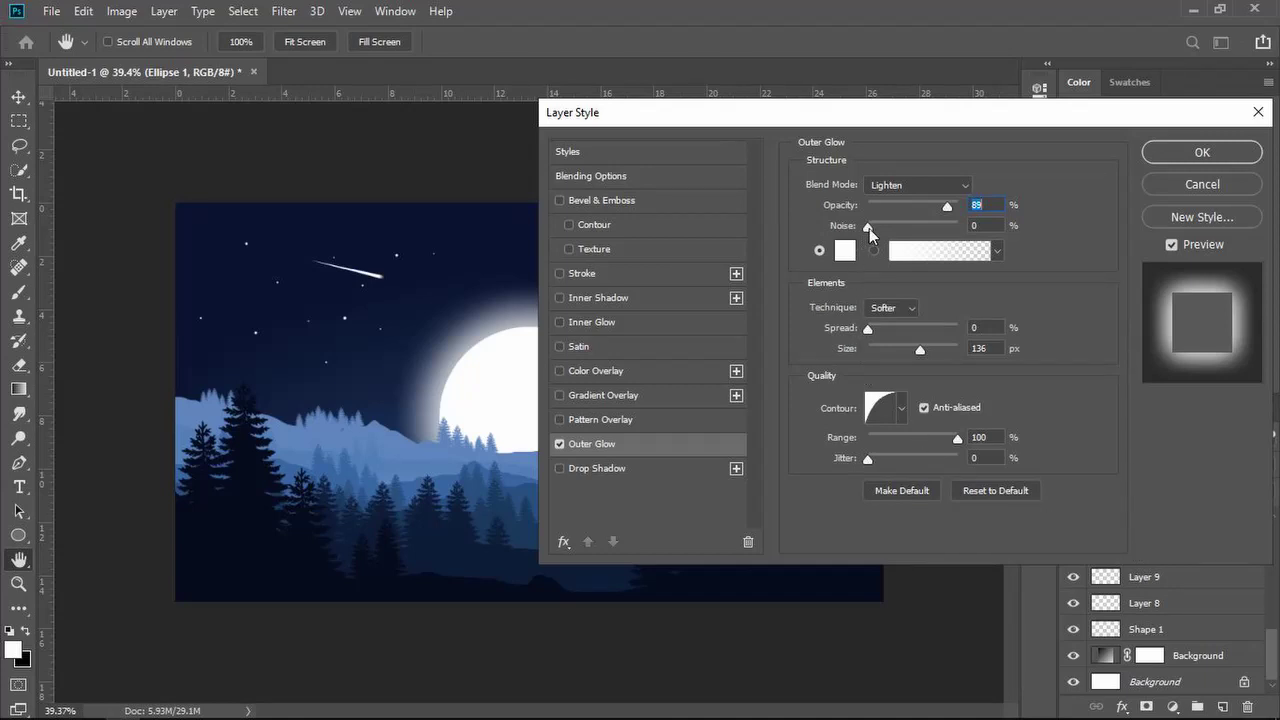
left_click_drag(924, 346, 886, 327)
left_click_drag(946, 206, 906, 211)
left_click_drag(938, 348, 983, 352)
mouse_move(886, 329)
left_mouse_down()
mouse_move(903, 331)
mouse_move(880, 334)
left_mouse_up()
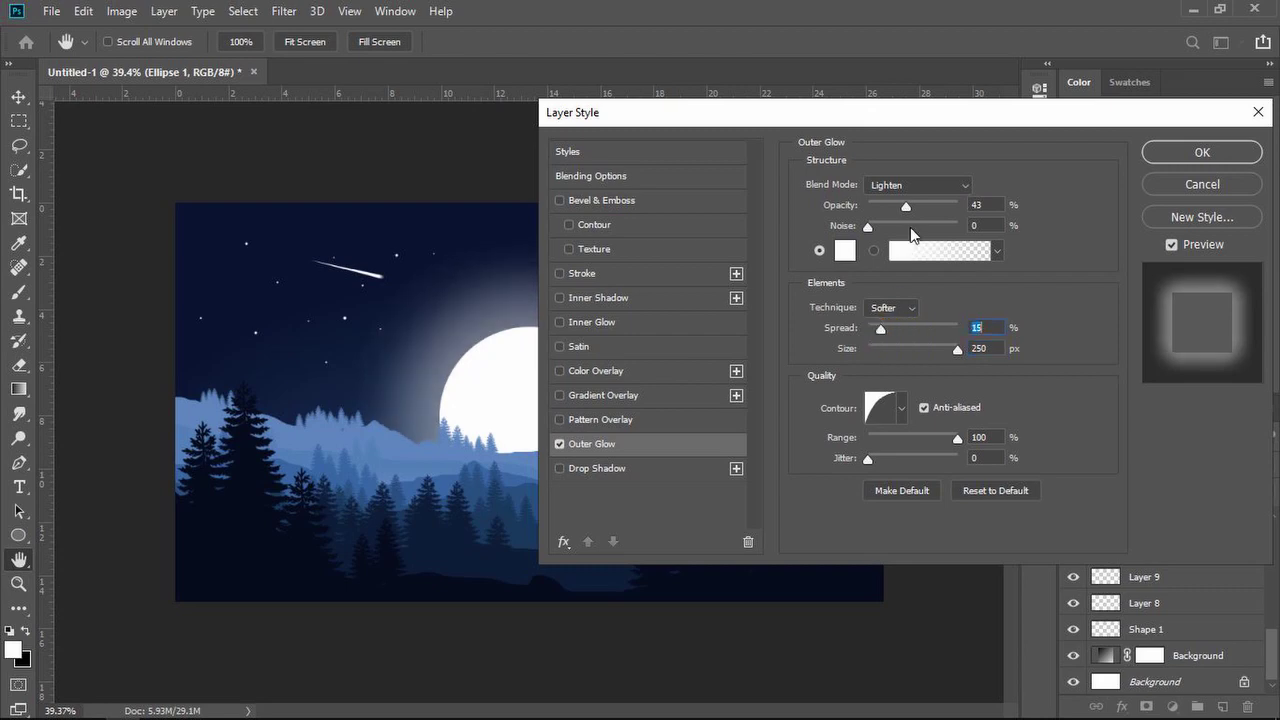
left_click_drag(908, 211, 938, 216)
mouse_move(885, 327)
left_mouse_down()
mouse_move(903, 332)
mouse_move(880, 329)
left_mouse_up()
left_click_drag(947, 352, 905, 352)
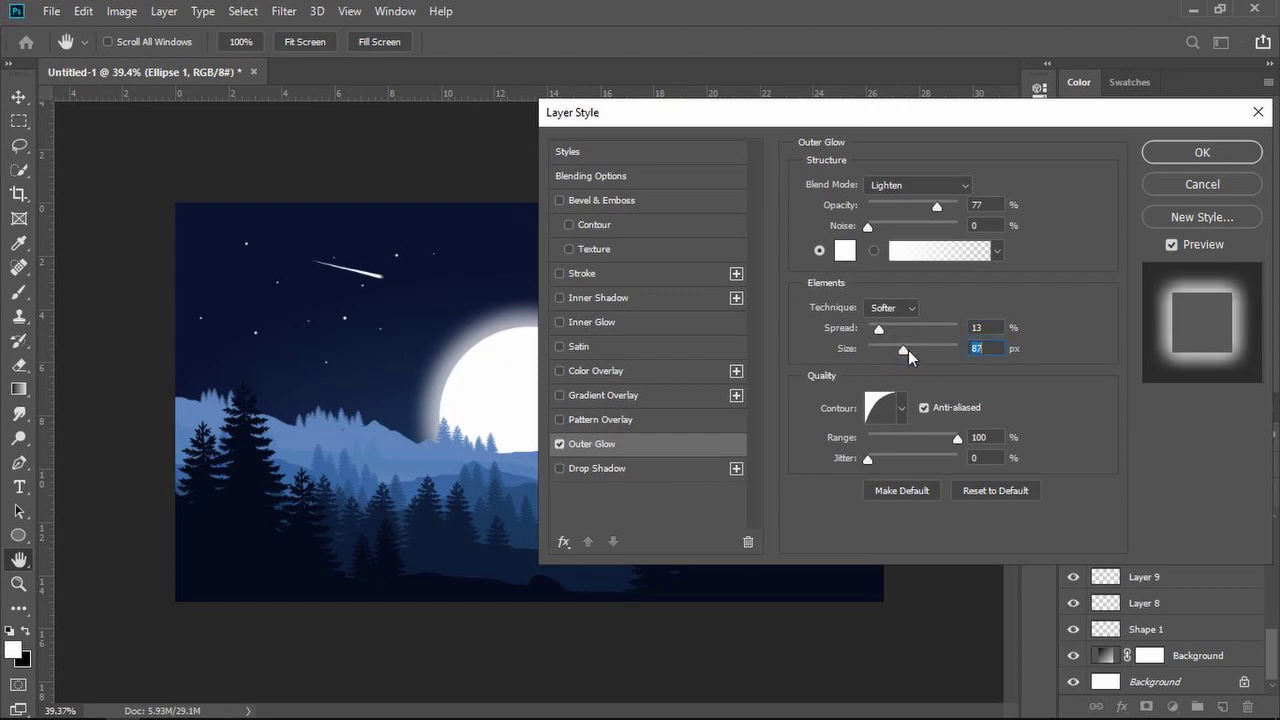
Refine the moon's Outer Glow to 81 % opacity and 122 px size, with range 100 % and jitter 0 %.
left_click_drag(945, 440, 1007, 440)
left_click_drag(868, 459, 729, 457)
left_click_drag(937, 207, 916, 207)
left_click_drag(904, 350, 916, 350)
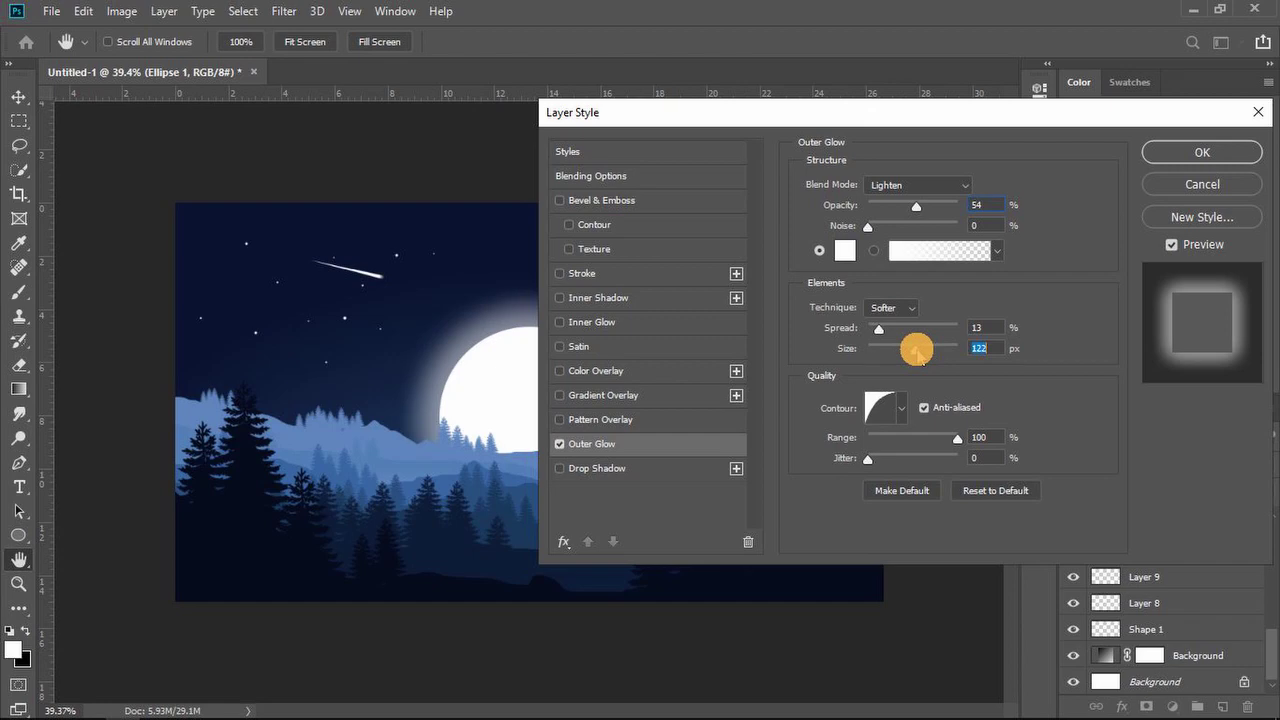
left_click_drag(917, 206, 941, 210)
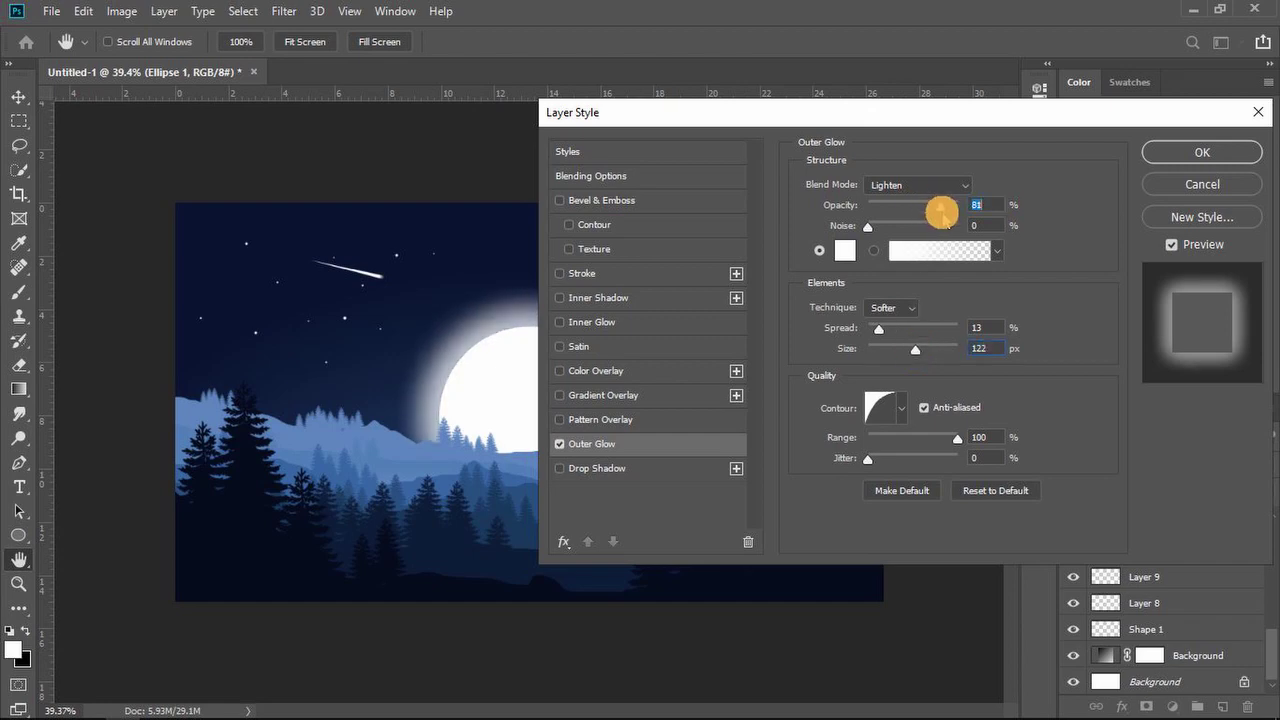
Change the Outer Glow's blend mode to Screen, apply the style and deselect the moon.
left_click(930, 182)
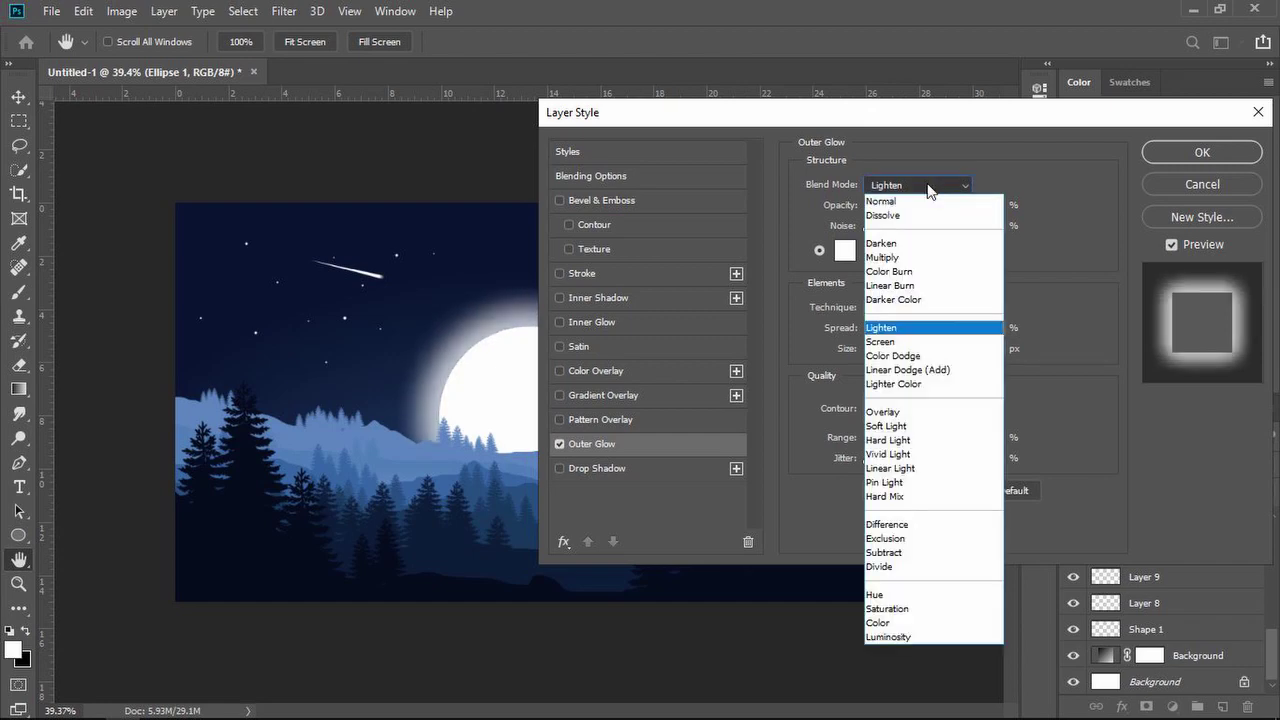
left_click(932, 341)
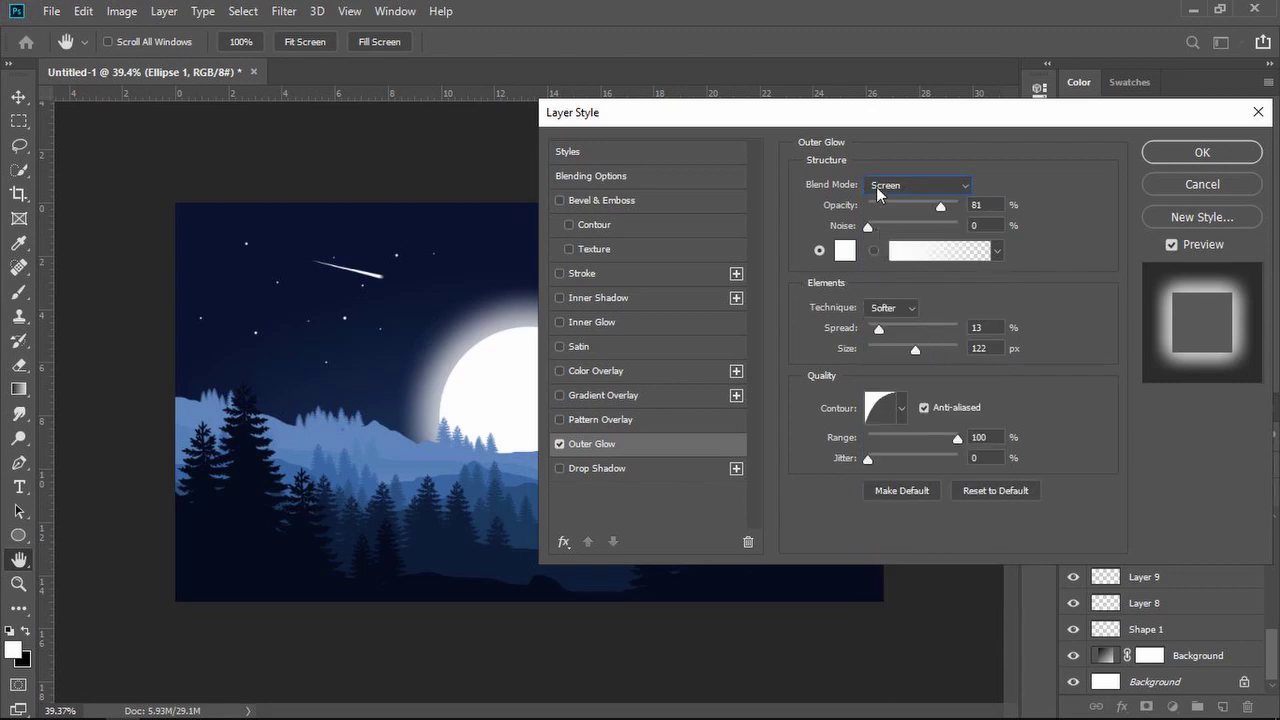
left_click(1202, 152)
key("v")
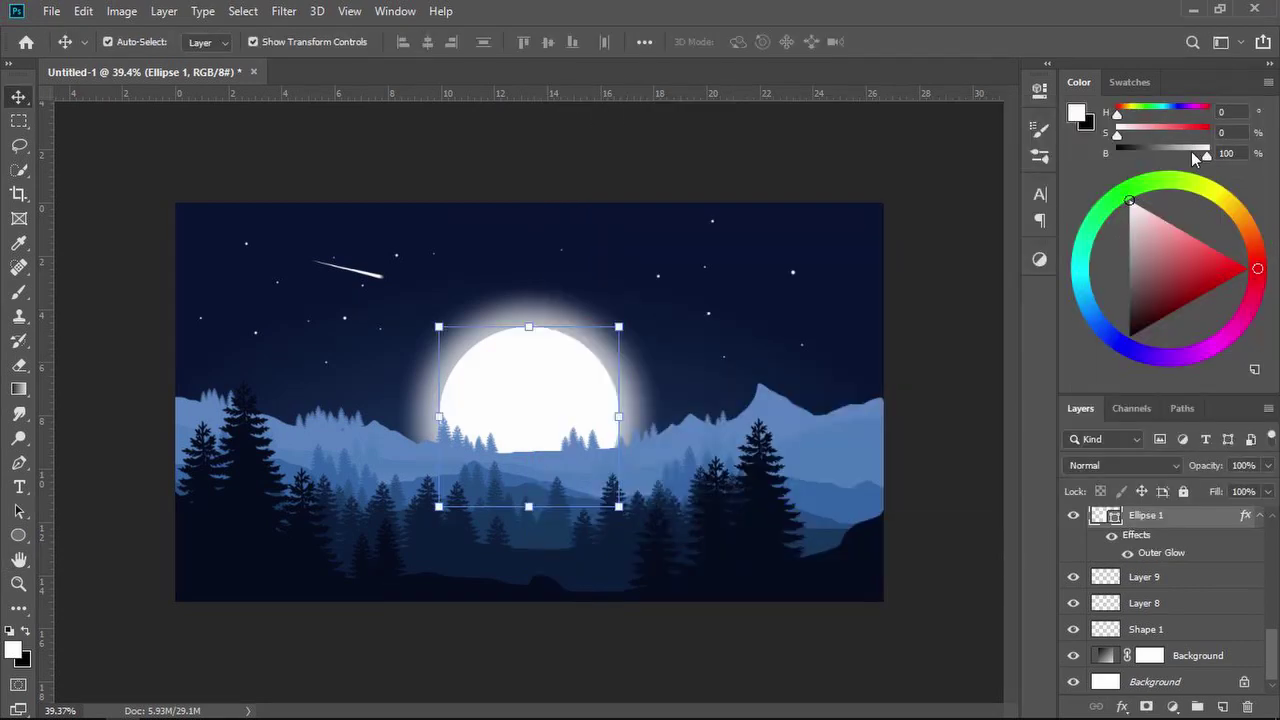
left_click(955, 160)
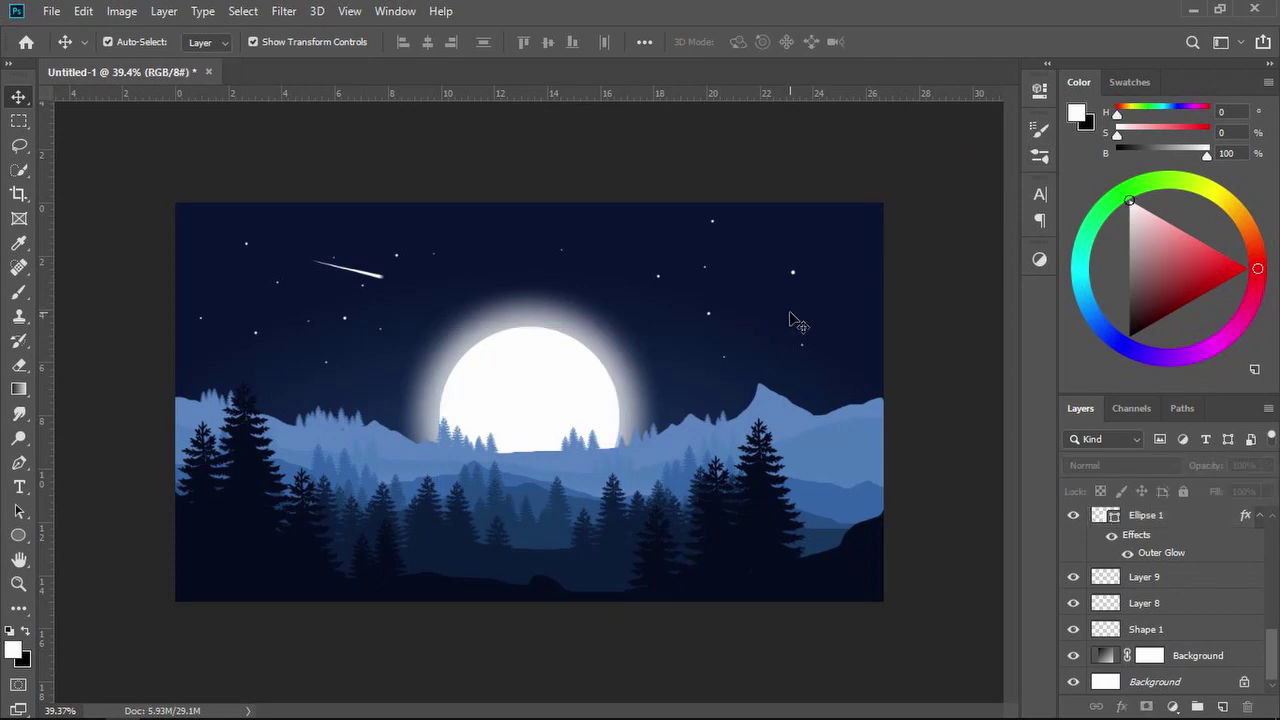
Lower the opacity of the moon's Outer Glow moderately, apply the style and deselect all layers.
left_click(764, 434)
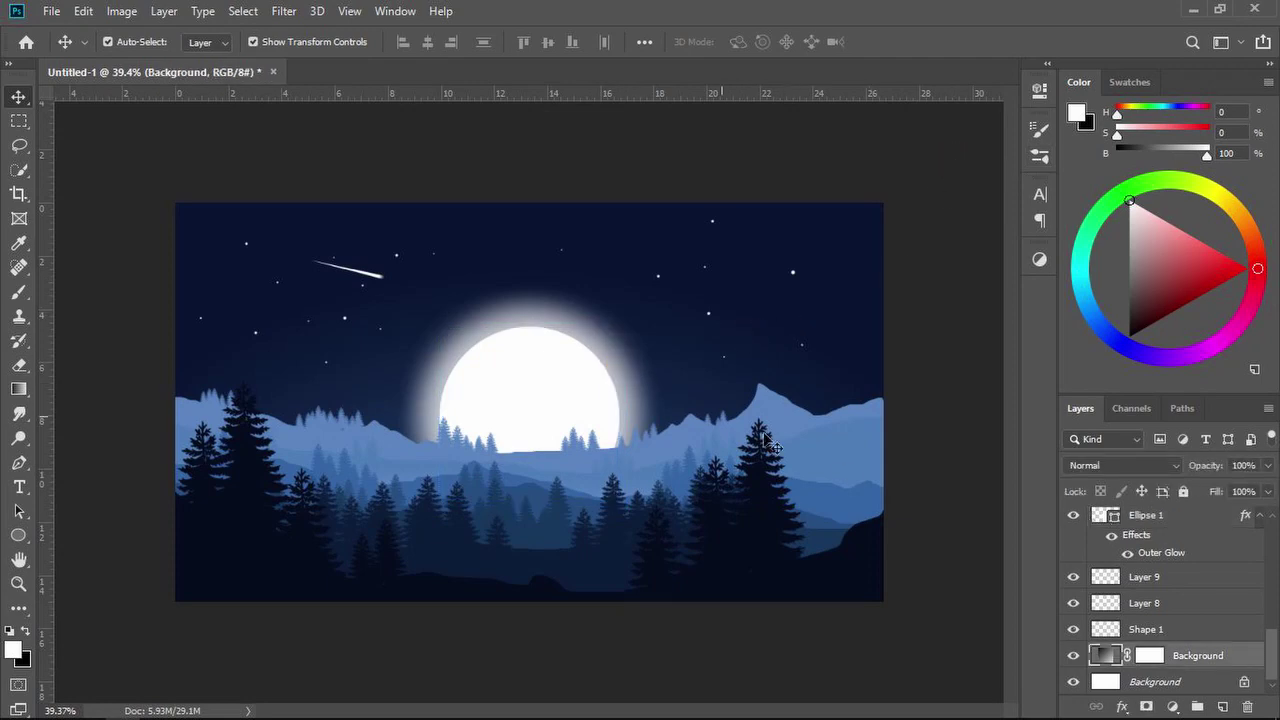
double_click(1161, 554)
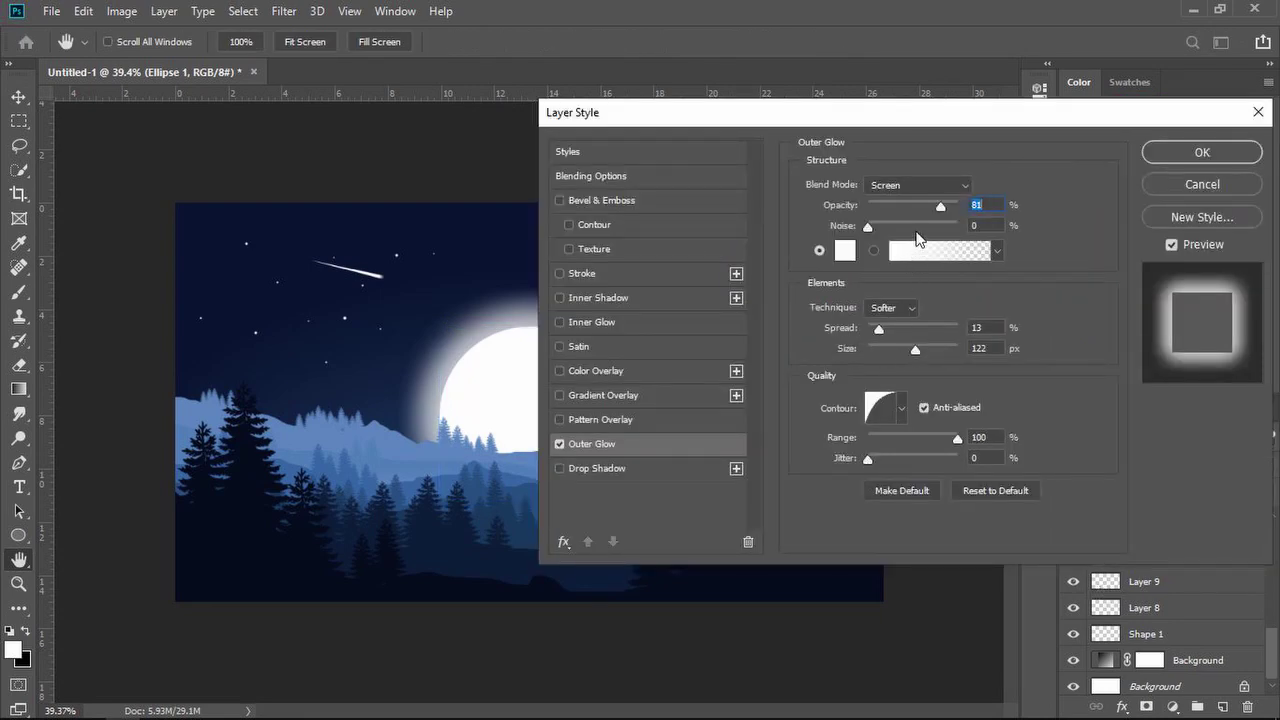
left_click_drag(940, 206, 921, 226)
left_click(1202, 152)
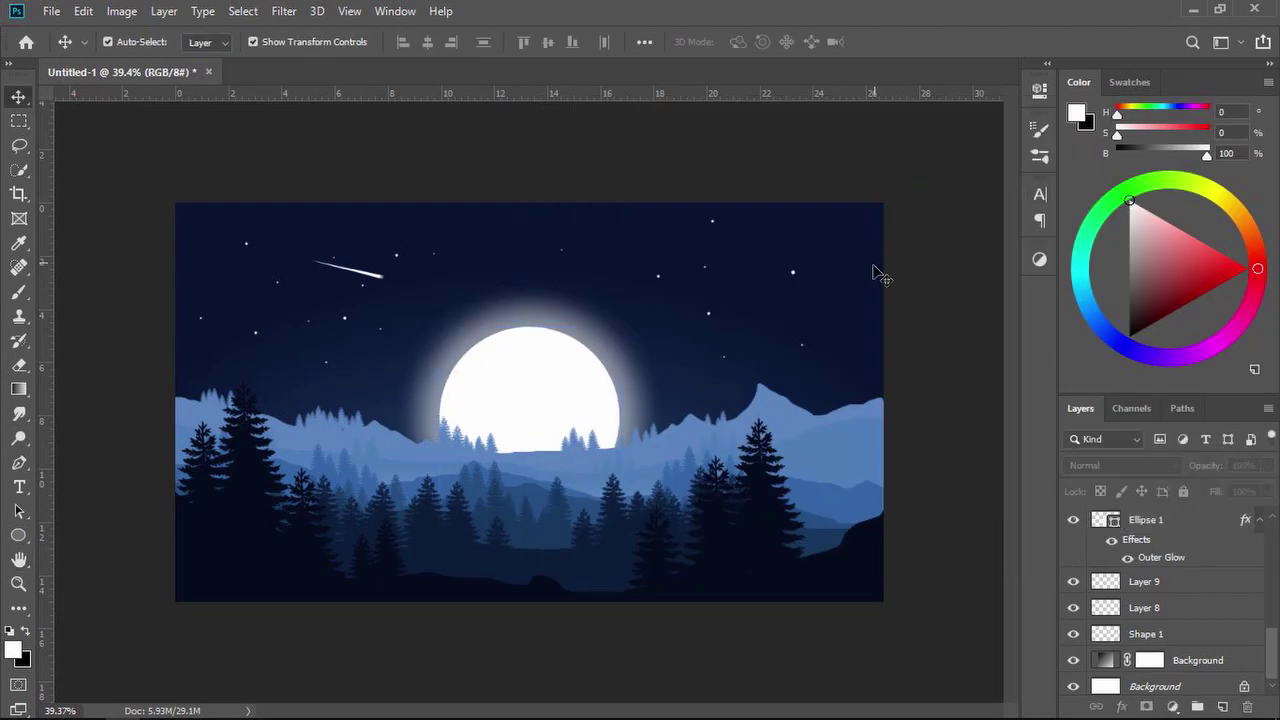
key("ctrl+0")
key("ctrl+minus")
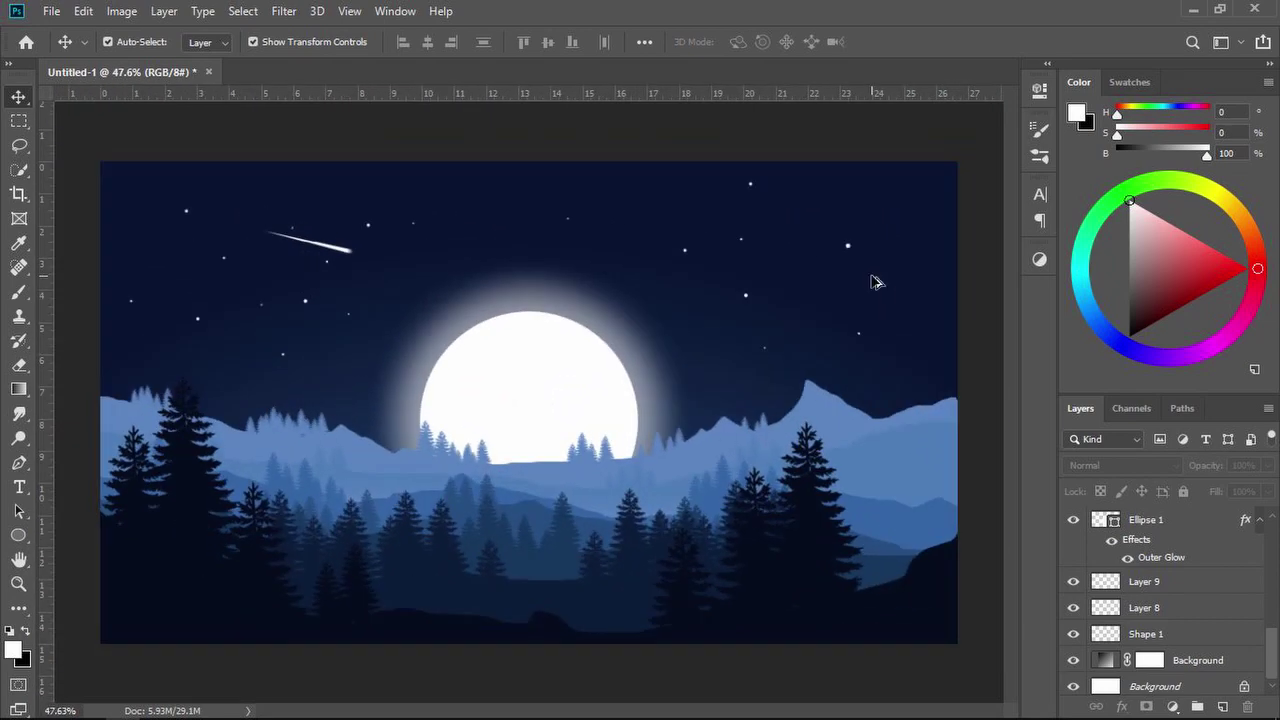
left_click(845, 136)
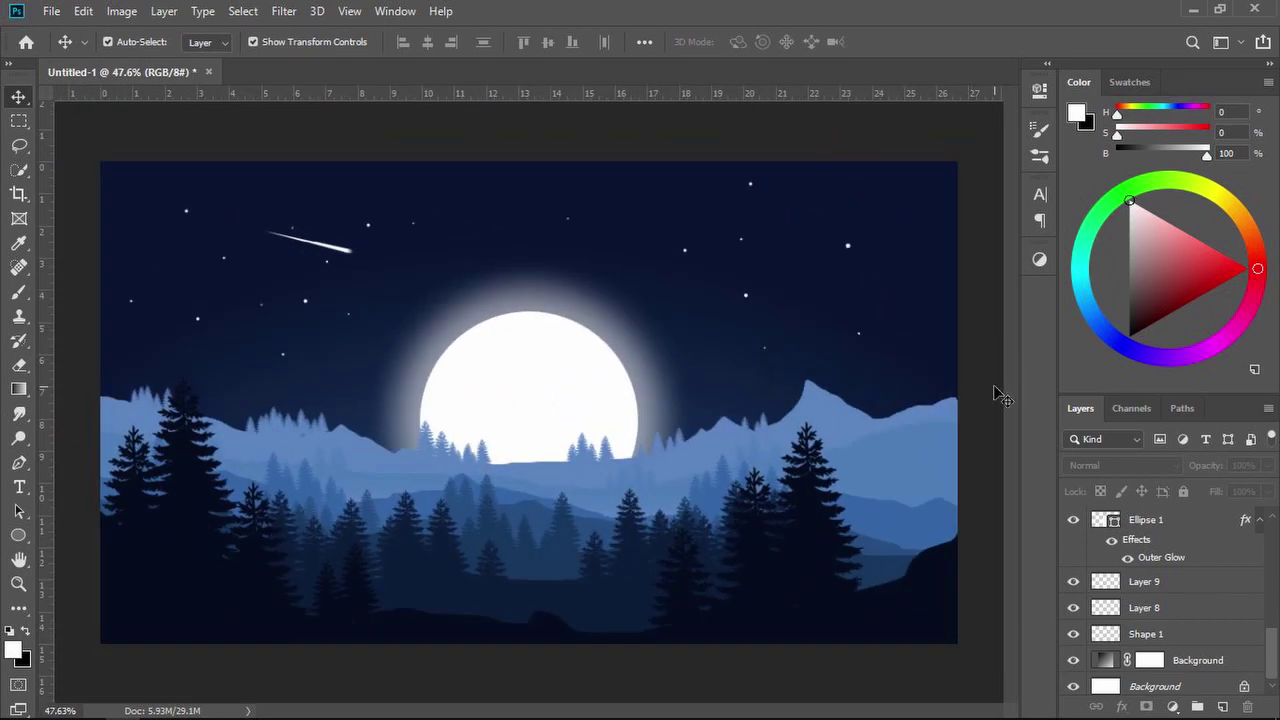